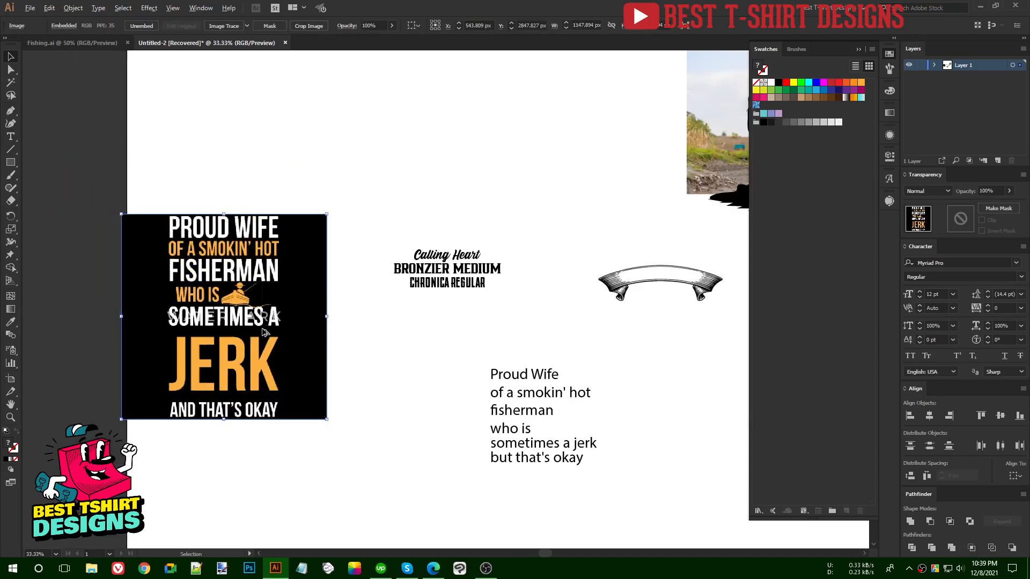
# Move the couple fishing photo out from behind the black silhouette and place it to the silhouette's left
pyautogui.click(366, 346)
pyautogui.moveTo(595, 444); pyautogui.dragTo(529, 441)
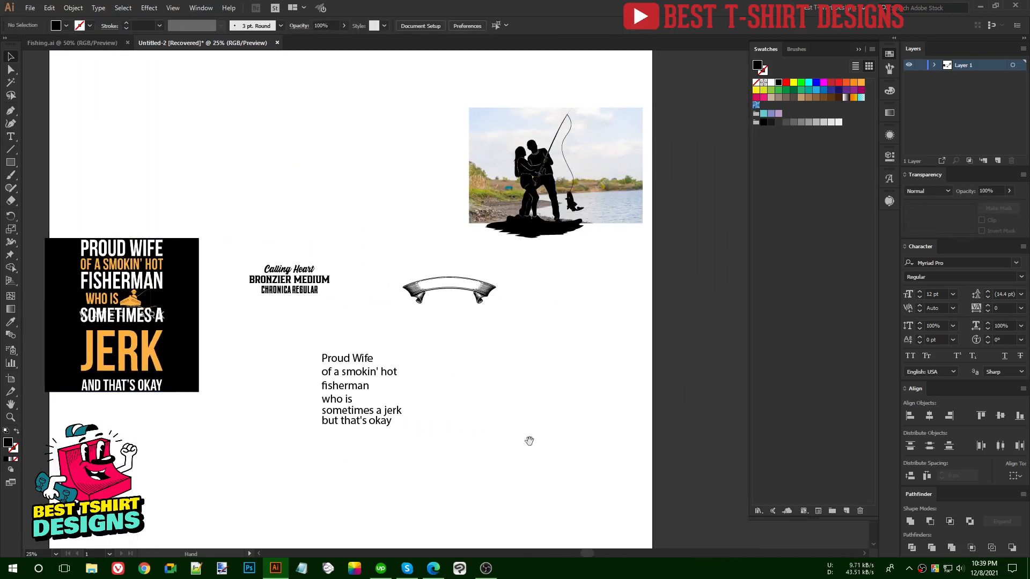
pyautogui.scroll(4, 565, 379)
pyautogui.scroll(2, 592, 207)
pyautogui.scroll(2, 592, 211)
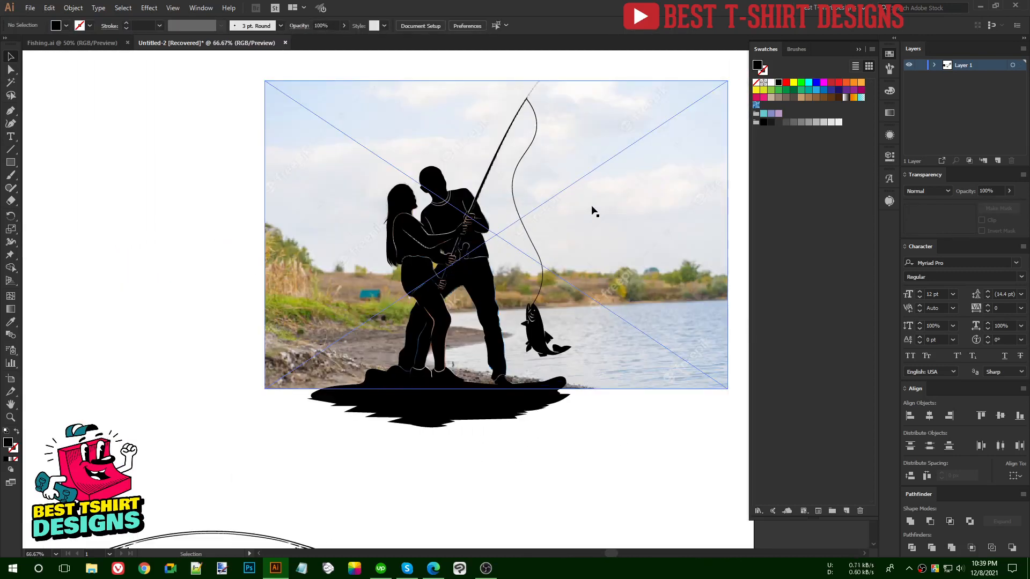
pyautogui.scroll(-1, 625, 263)
pyautogui.moveTo(613, 263); pyautogui.dragTo(267, 251)
pyautogui.moveTo(253, 294); pyautogui.dragTo(323, 296)
pyautogui.click(258, 371)
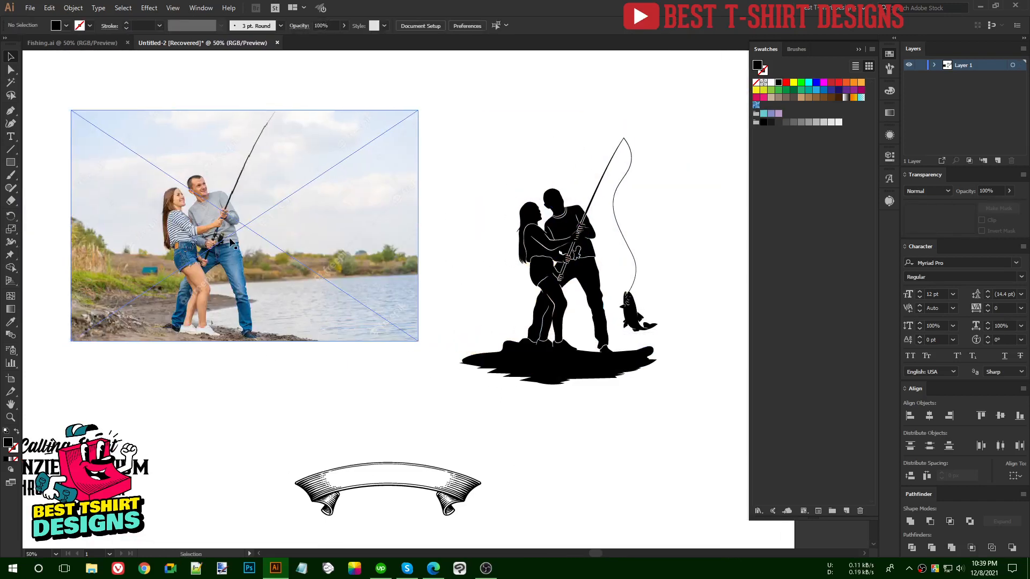
pyautogui.moveTo(323, 388); pyautogui.dragTo(141, 181)
pyautogui.click(276, 352)
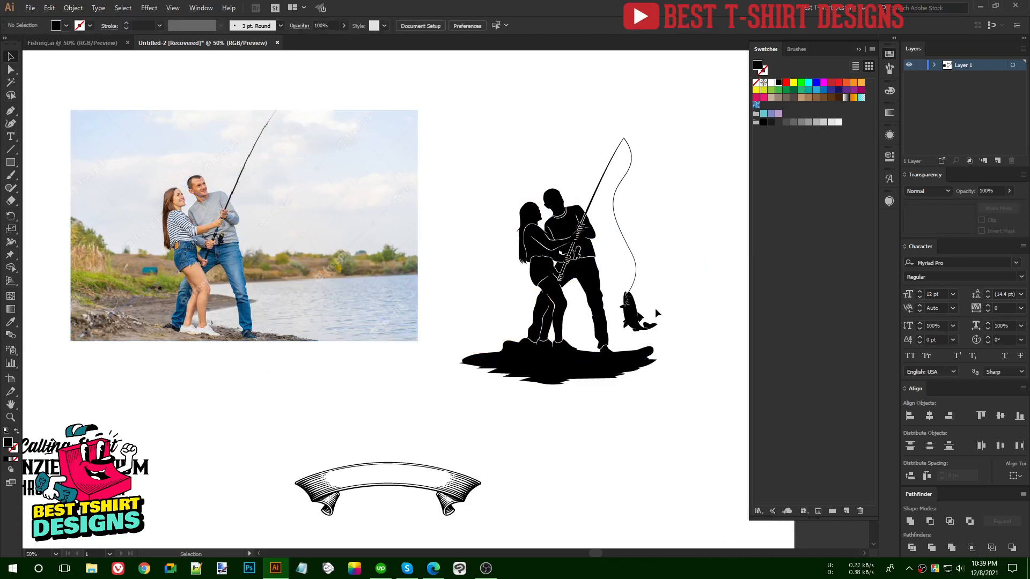
pyautogui.scroll(1, 657, 308)
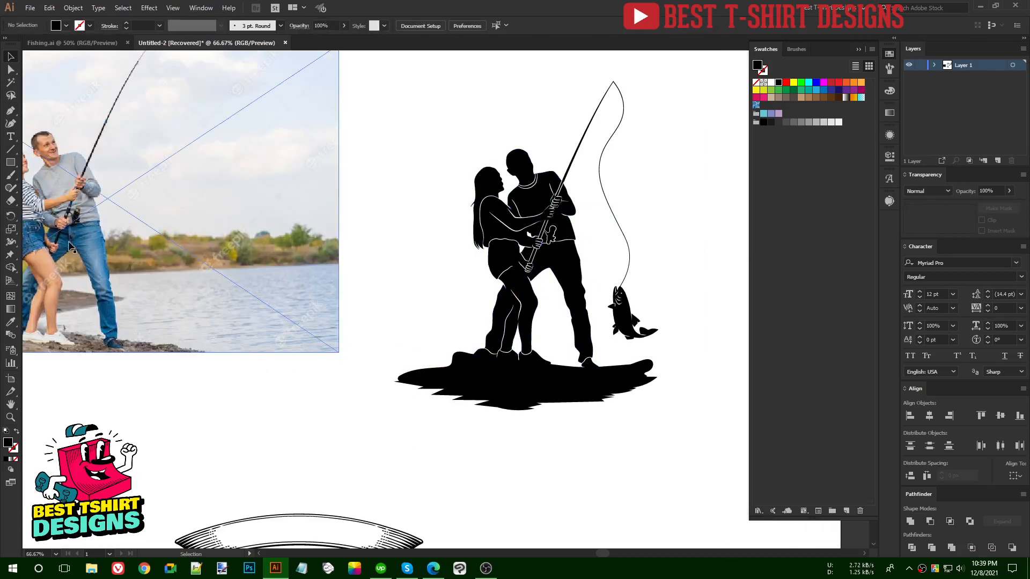
pyautogui.scroll(-1, 523, 245)
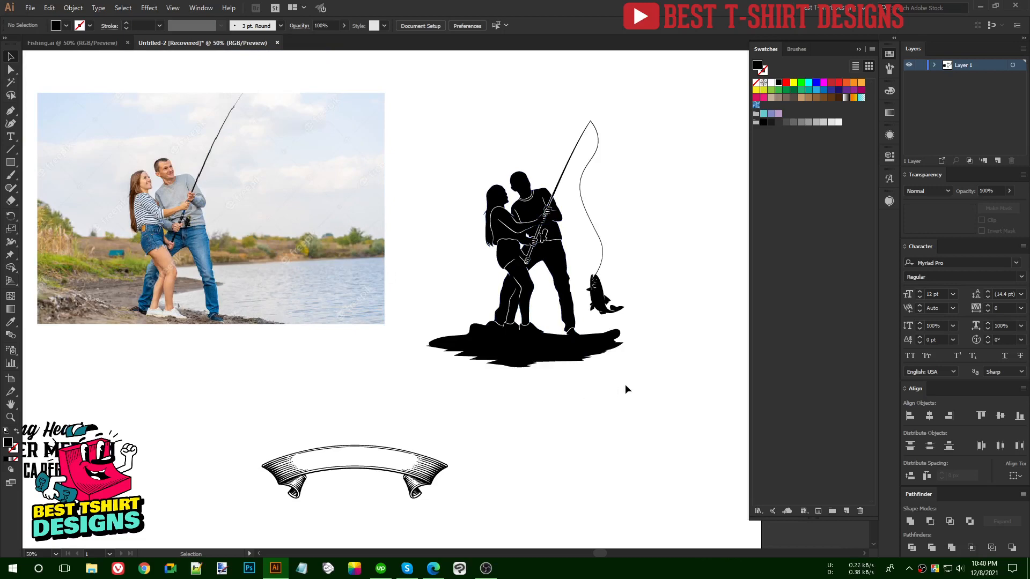
pyautogui.moveTo(669, 382); pyautogui.dragTo(414, 132)
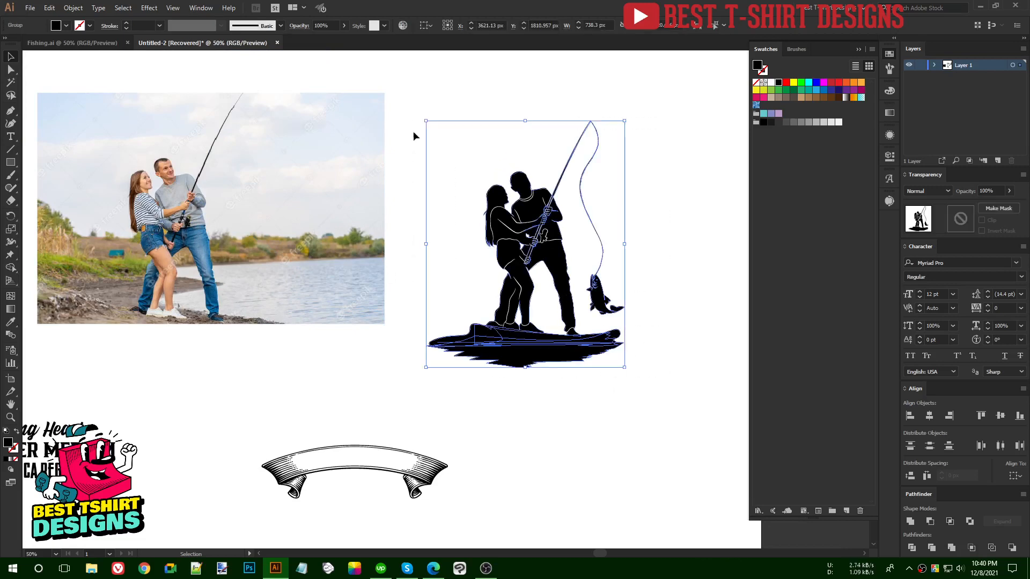
pyautogui.click(417, 170)
# Shift the fishing photo up and left, and bring the silhouette left into the space above the ribbon banner
pyautogui.scroll(-2, 444, 241)
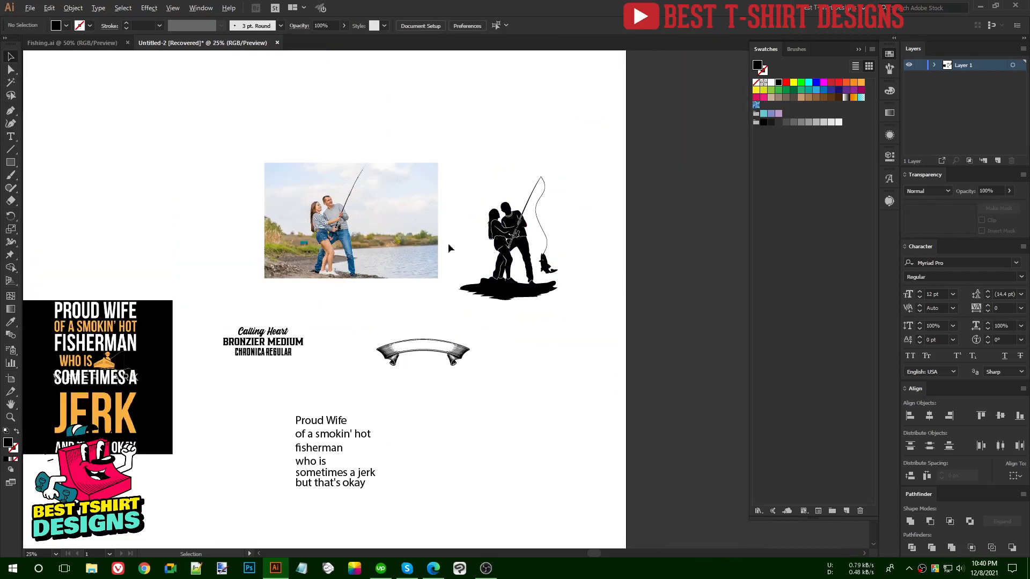
pyautogui.moveTo(401, 238); pyautogui.dragTo(305, 188)
pyautogui.moveTo(429, 155); pyautogui.dragTo(448, 275)
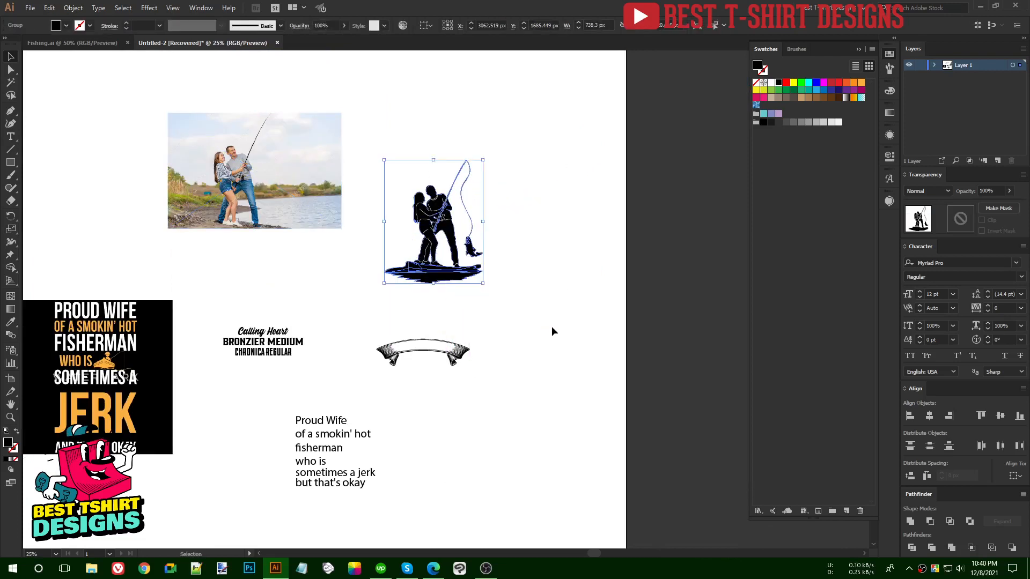
pyautogui.click(540, 246)
pyautogui.scroll(1, 318, 258)
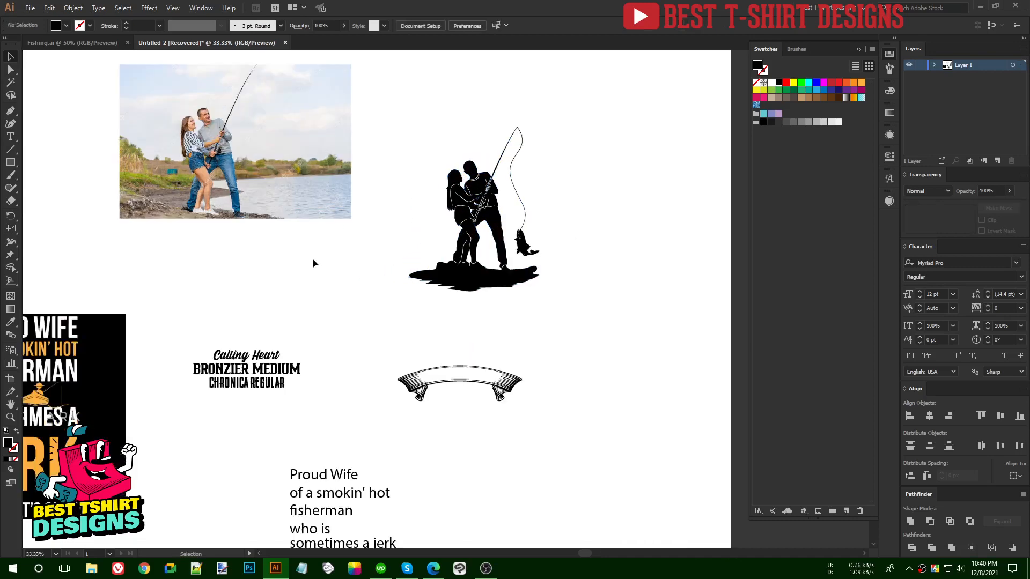
# Reposition the fishing photo farther left of the silhouette, above the reference slogan design
pyautogui.moveTo(255, 189); pyautogui.dragTo(262, 232)
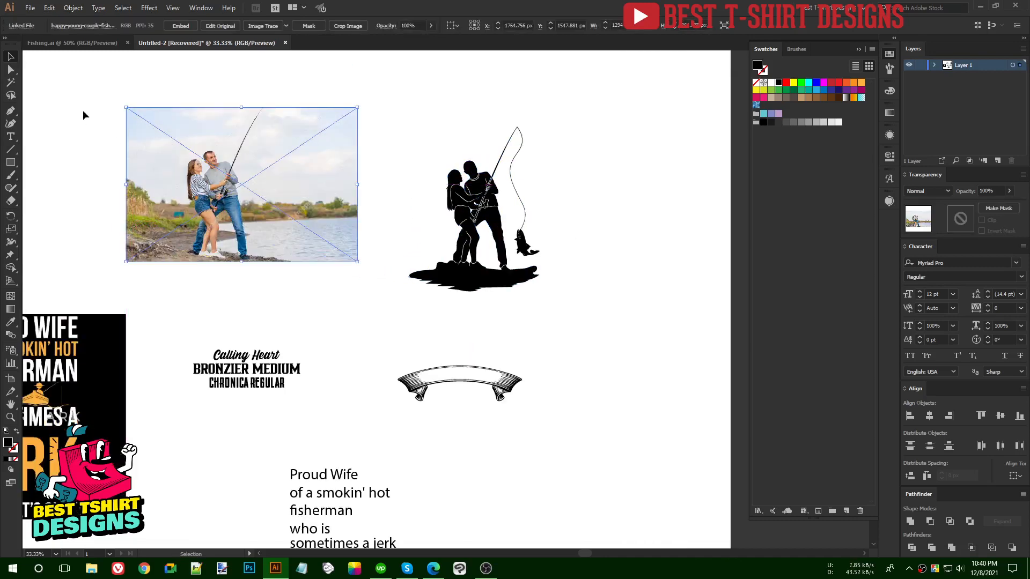
pyautogui.moveTo(115, 85); pyautogui.dragTo(269, 260)
pyautogui.click(389, 195)
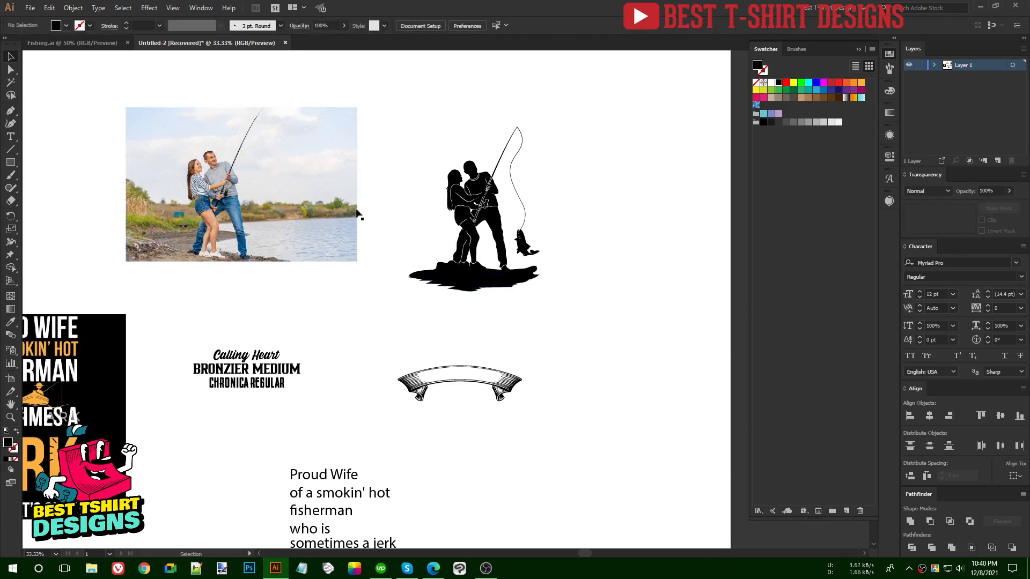
pyautogui.scroll(-1, 385, 244)
pyautogui.moveTo(282, 224); pyautogui.dragTo(194, 191)
pyautogui.click(306, 276)
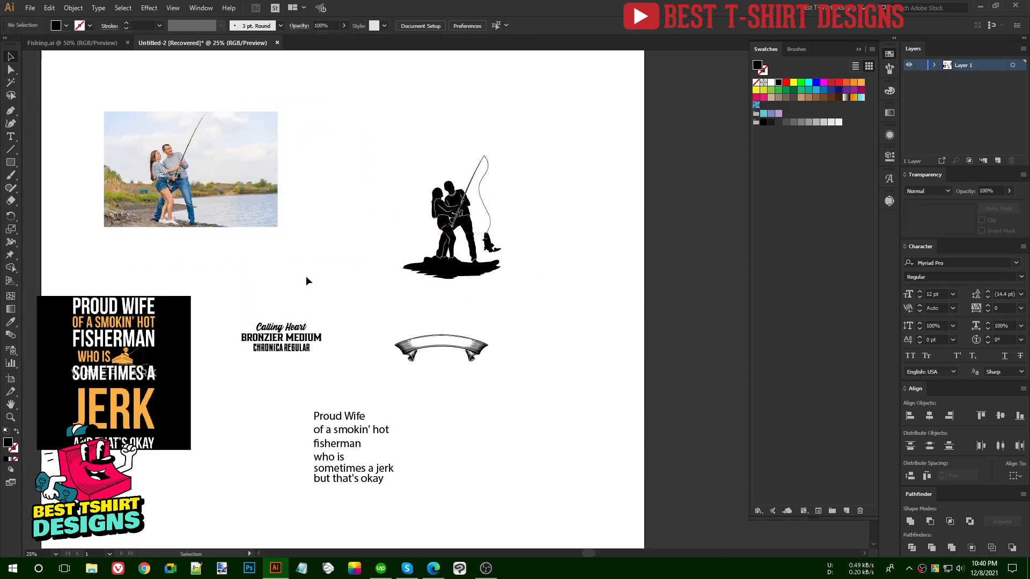
# Examine the three font samples, Calling Heart, Bronzier Medium and Chronica Regular, and the plain slogan text
pyautogui.scroll(-3, 300, 322)
pyautogui.scroll(2, 293, 445)
pyautogui.scroll(1, 293, 450)
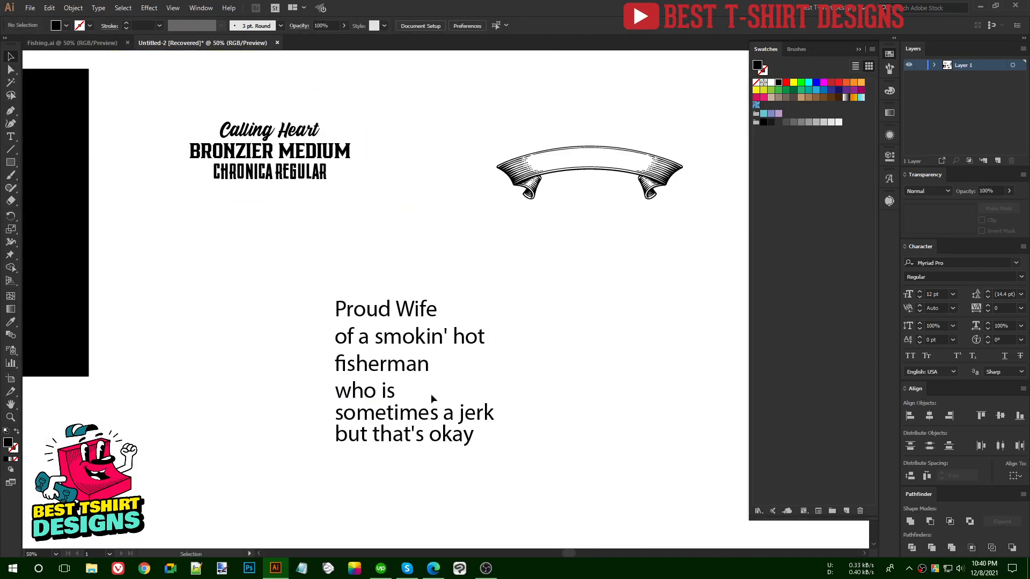
pyautogui.scroll(2, 435, 395)
pyautogui.scroll(1, 182, 305)
pyautogui.scroll(1, 220, 226)
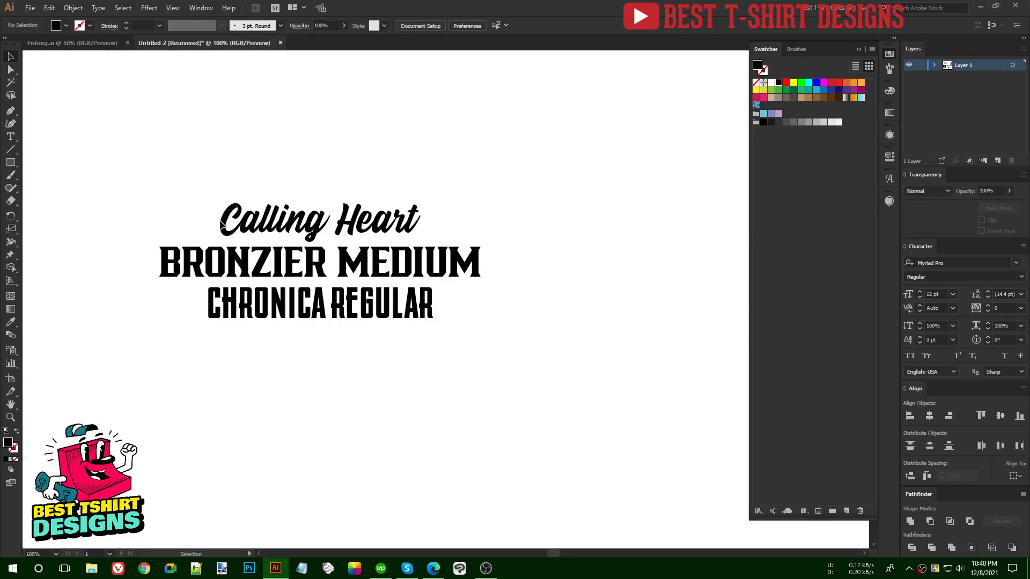
pyautogui.moveTo(115, 169); pyautogui.dragTo(541, 364)
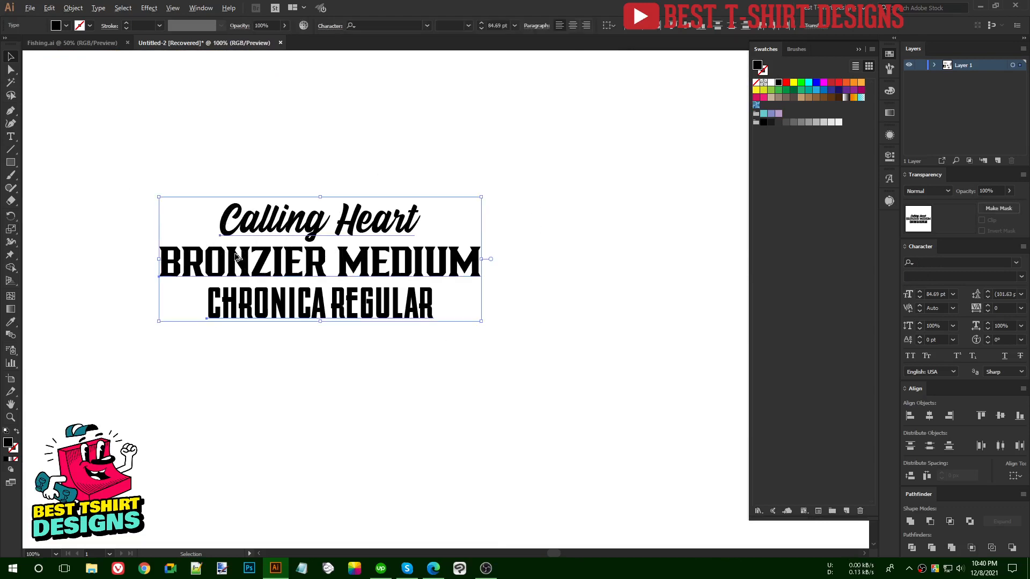
pyautogui.scroll(-1, 235, 257)
pyautogui.scroll(-1, 234, 256)
pyautogui.click(374, 324)
# Move the ribbon banner down and right so it sits beside the plain slogan text
pyautogui.scroll(1, 446, 332)
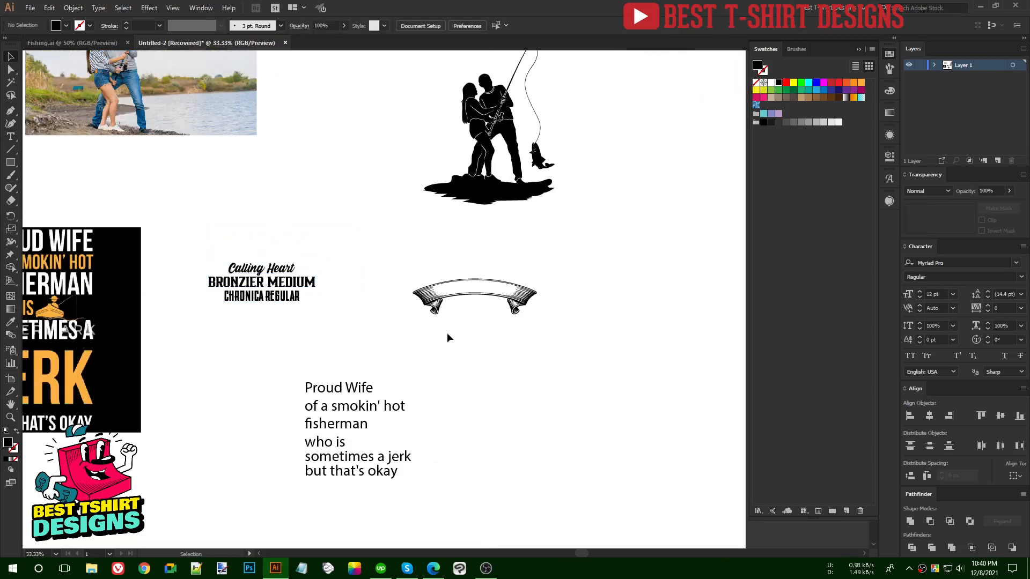
pyautogui.moveTo(495, 298); pyautogui.dragTo(535, 383)
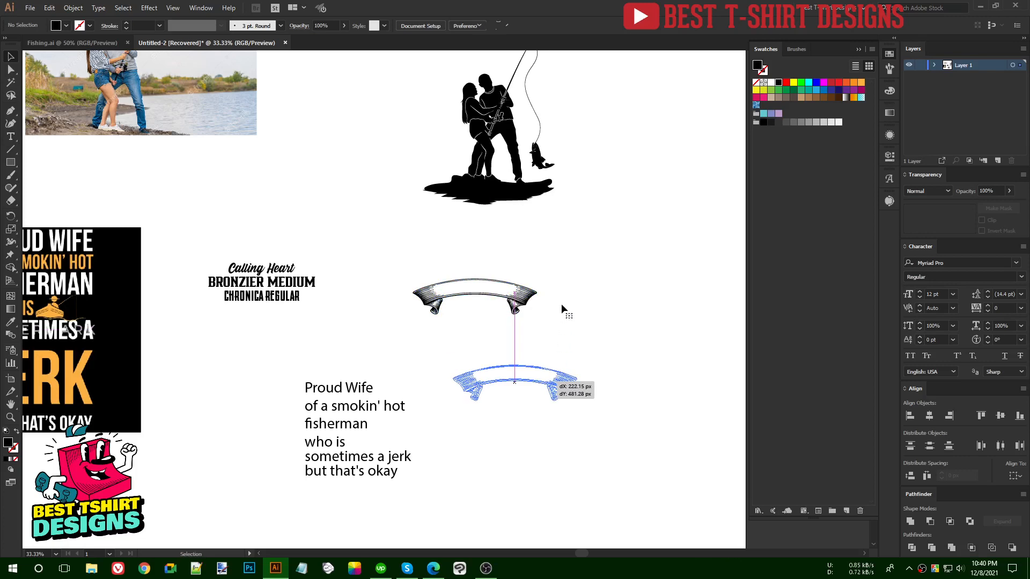
pyautogui.scroll(2, 561, 304)
pyautogui.click(561, 303)
pyautogui.scroll(2, 561, 304)
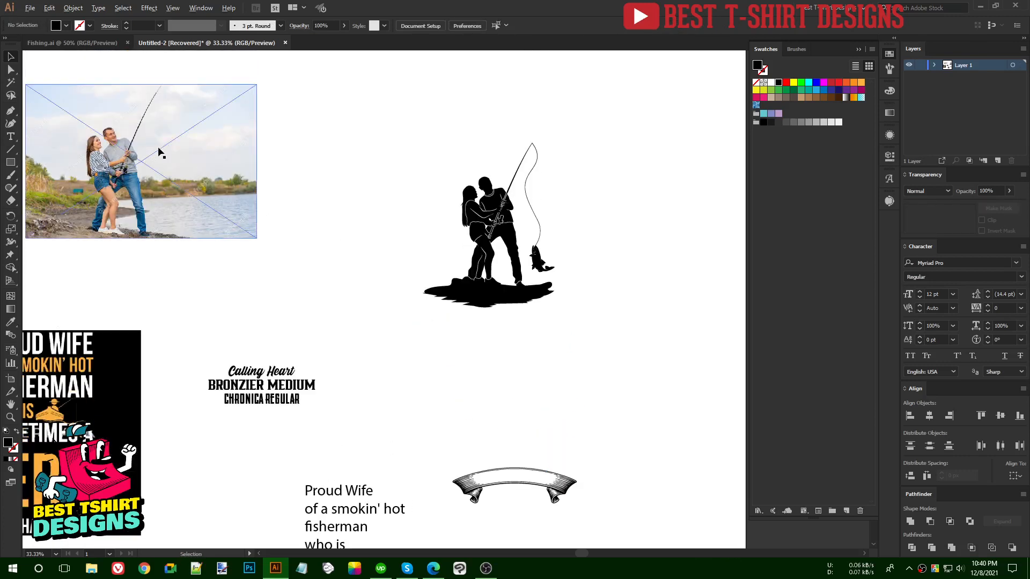
pyautogui.scroll(2, 489, 211)
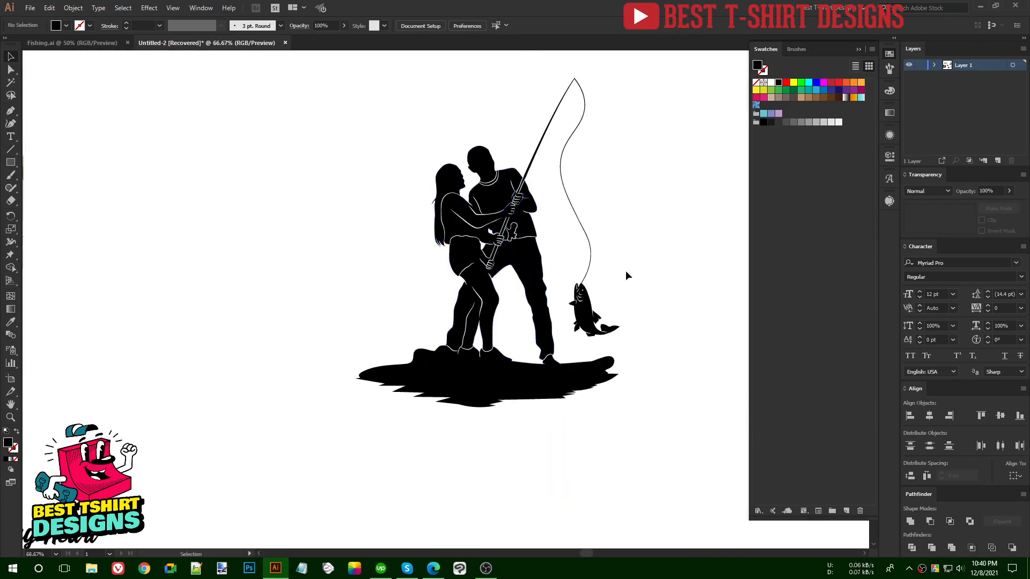
pyautogui.scroll(-2, 625, 270)
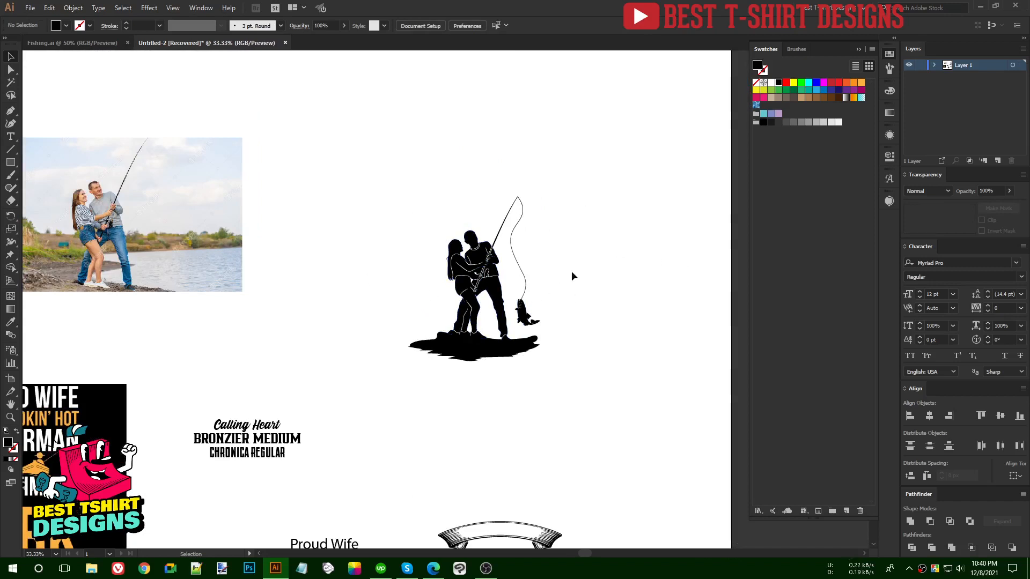
pyautogui.scroll(-1, 571, 276)
pyautogui.scroll(-1, 568, 271)
pyautogui.scroll(-1, 564, 266)
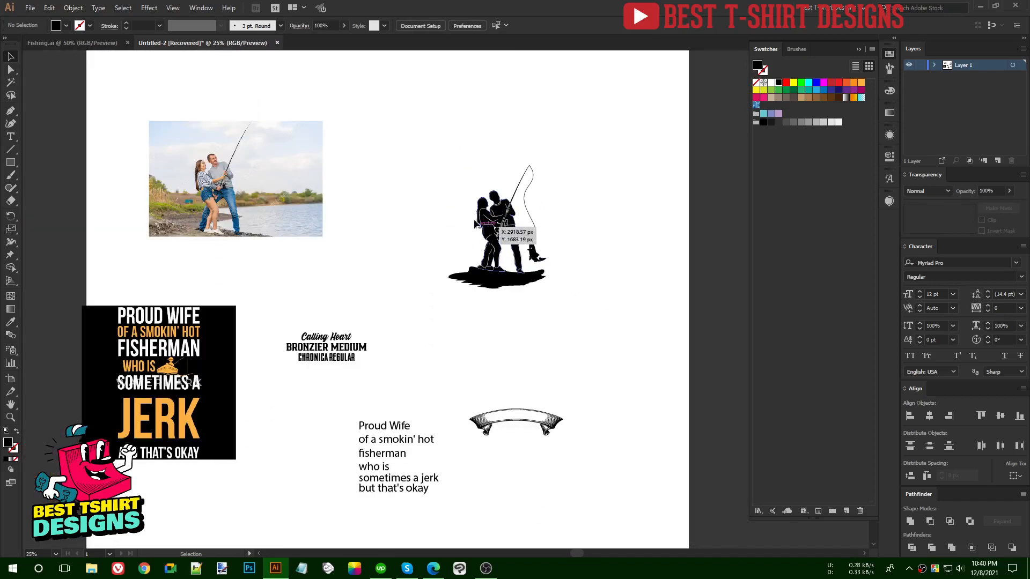
pyautogui.scroll(1, 343, 456)
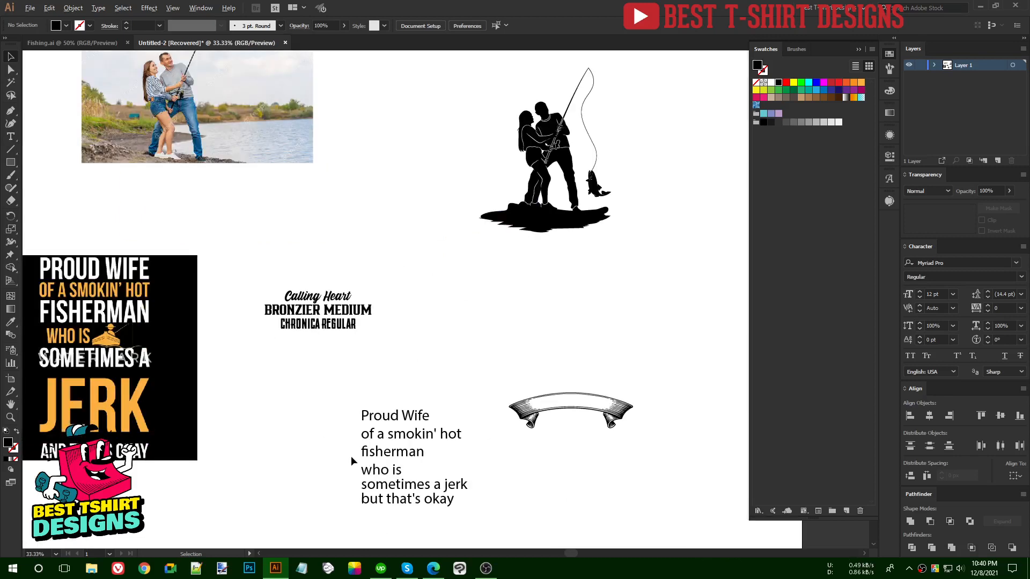
# Move all the plain slogan lines up and left so they sit directly beneath the font samples
pyautogui.scroll(-2, 290, 357)
pyautogui.moveTo(314, 334); pyautogui.dragTo(404, 448)
pyautogui.moveTo(399, 390); pyautogui.dragTo(309, 355)
pyautogui.scroll(2, 295, 306)
pyautogui.click(394, 295)
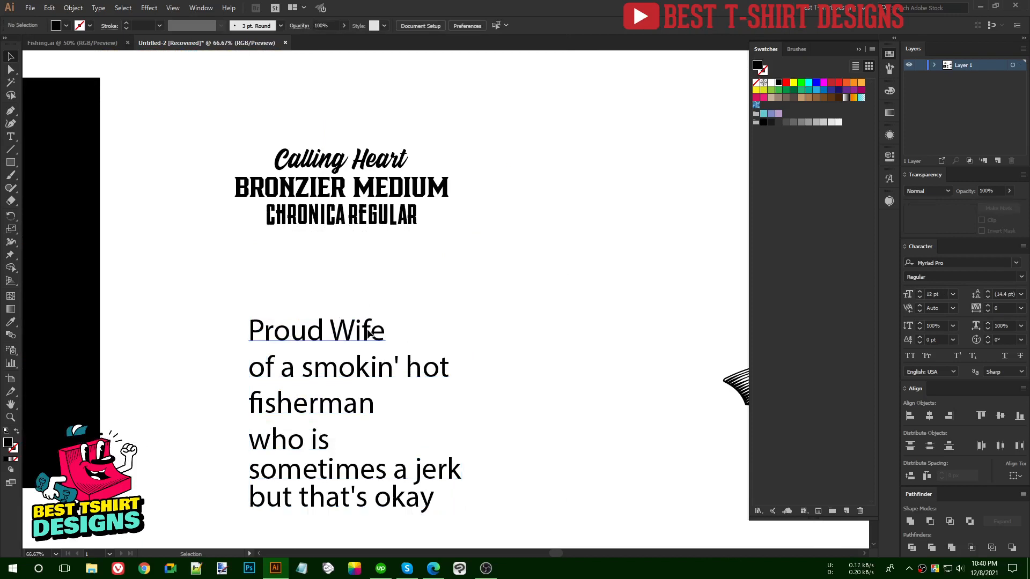
# Copy the Calling Heart sample's type style onto the "Proud Wife" line with the Eyedropper
pyautogui.click(376, 331)
pyautogui.press('i')
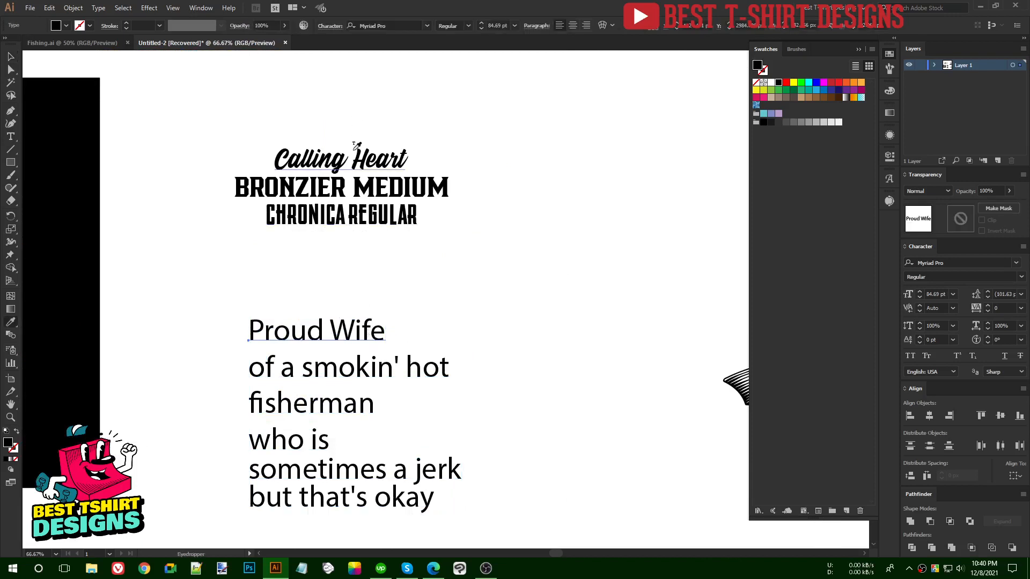
pyautogui.click(355, 150)
pyautogui.press('v')
# Enlarge "Proud Wife" to about 142.59 pt and place it up and right of the remaining slogan lines
pyautogui.moveTo(366, 329); pyautogui.dragTo(542, 276)
pyautogui.hscroll(3, 466, 290)
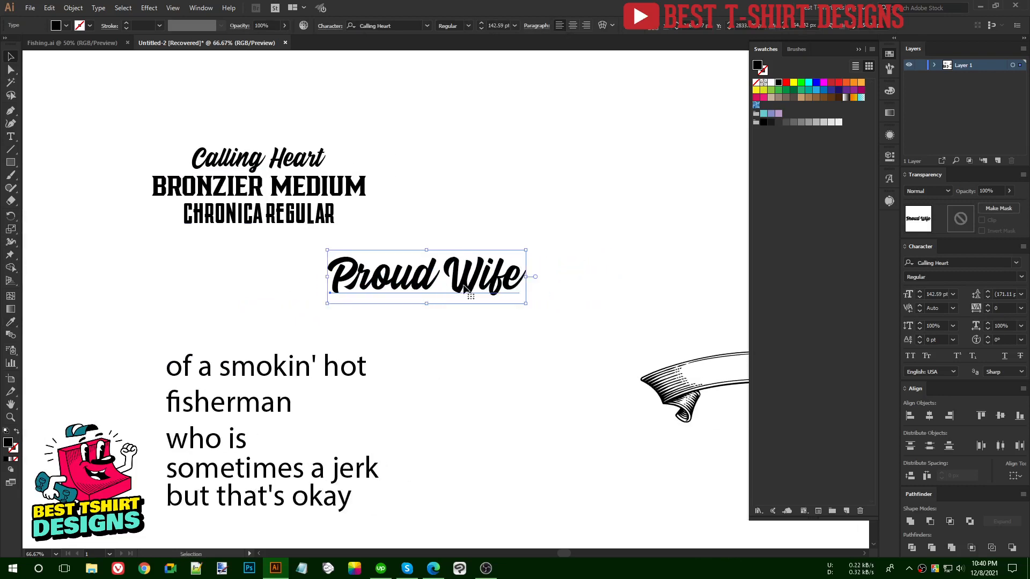
pyautogui.moveTo(465, 289); pyautogui.dragTo(502, 285)
pyautogui.click(521, 358)
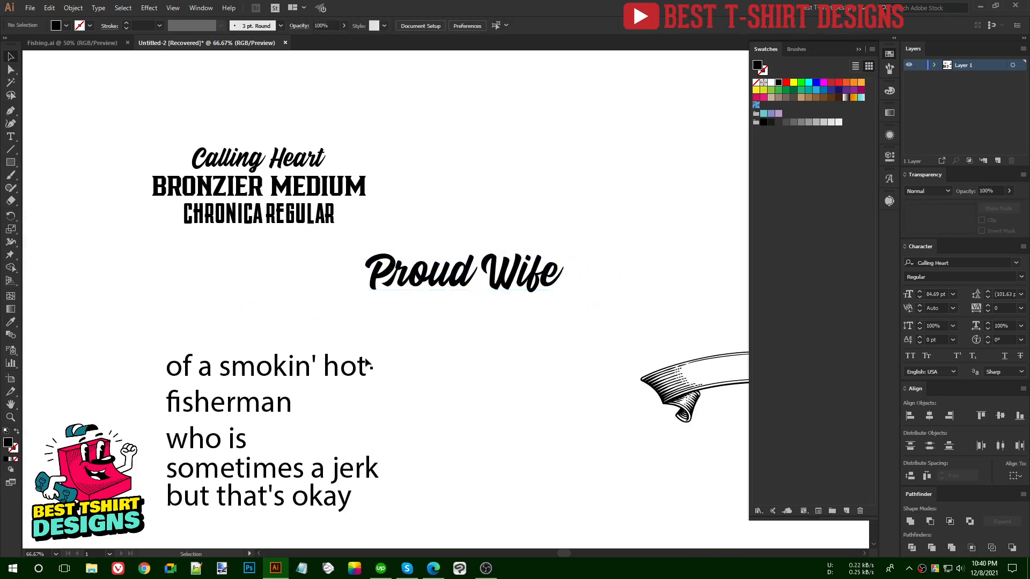
# Copy the Bronzier Medium sample's type style onto the "of a smokin' hot" line with the Eyedropper
pyautogui.click(358, 364)
pyautogui.press('i')
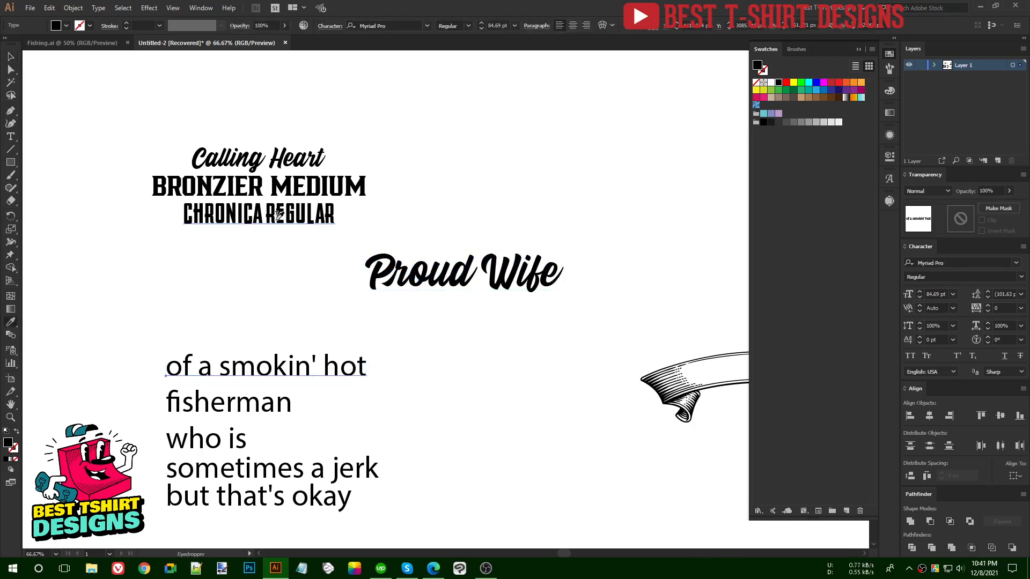
pyautogui.click(273, 172)
pyautogui.press('v')
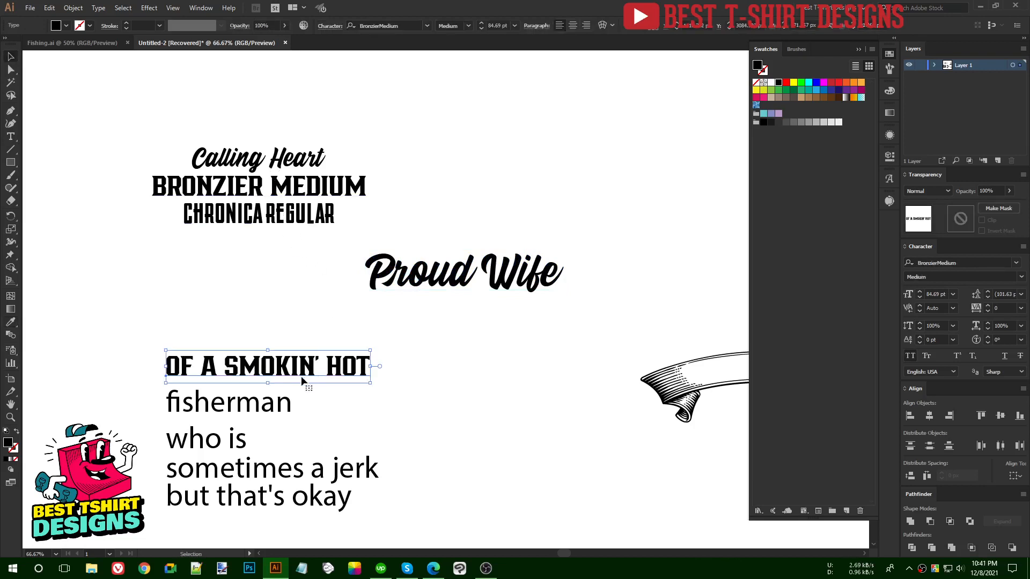
# Copy the Chronica Regular sample's type style onto the "fisherman" line with the Eyedropper
pyautogui.click(275, 403)
pyautogui.press('i')
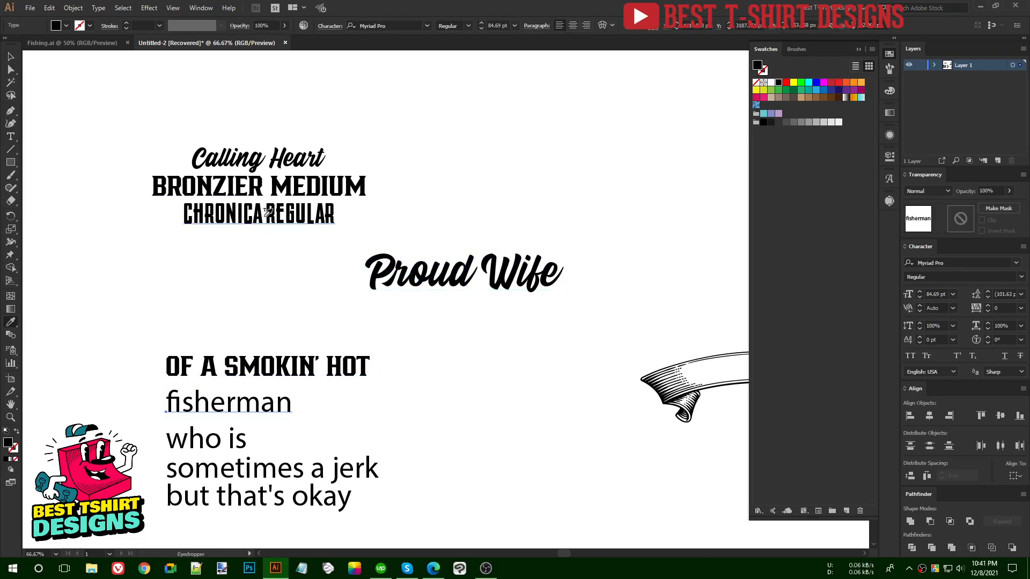
pyautogui.click(268, 214)
pyautogui.press('v')
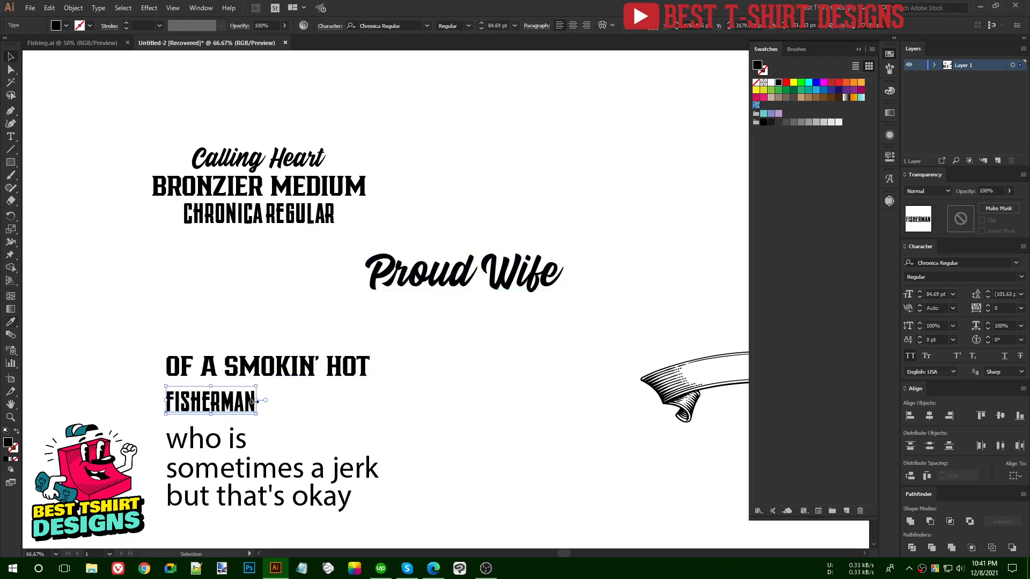
# Give the "who is" line the same Bronzier Medium style as "Of a smokin' hot"
pyautogui.click(243, 443)
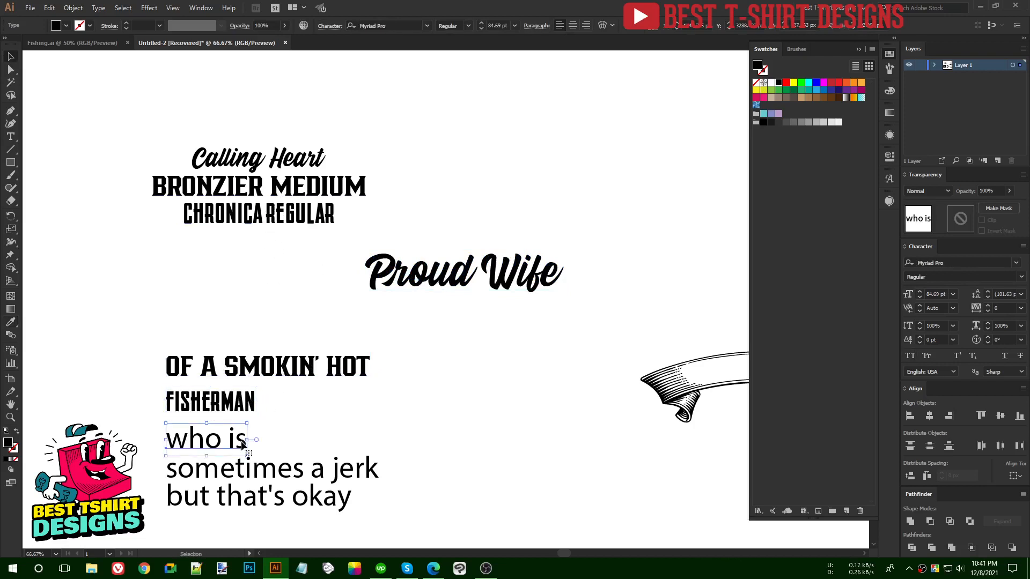
pyautogui.press('i')
pyautogui.click(301, 370)
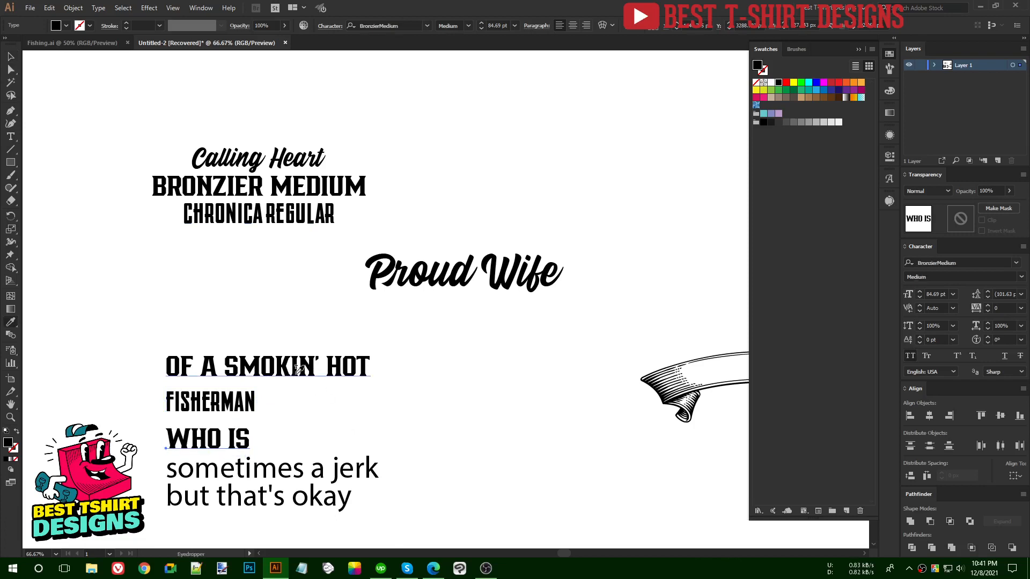
pyautogui.press('v')
# Try the Bronzier Medium style on "sometimes a jerk", and settle on the Chronica Regular style of "Fisherman"
pyautogui.click(248, 471)
pyautogui.press('i')
pyautogui.click(284, 369)
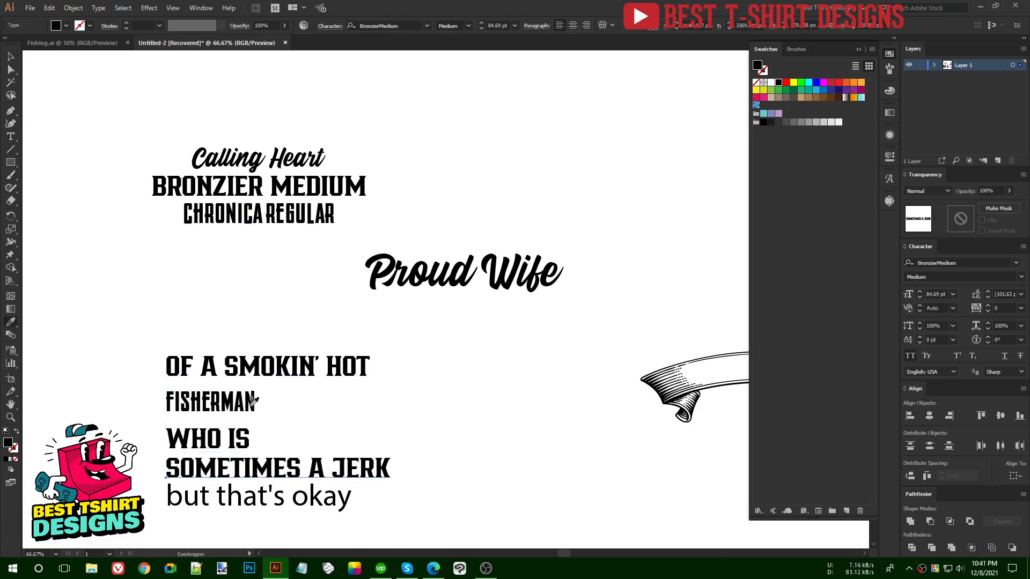
pyautogui.click(248, 403)
pyautogui.press('v')
# Try the Chronica Regular style on the "but that's okay" line, and settle on the Calling Heart style of "Proud Wife"
pyautogui.click(269, 495)
pyautogui.press('i')
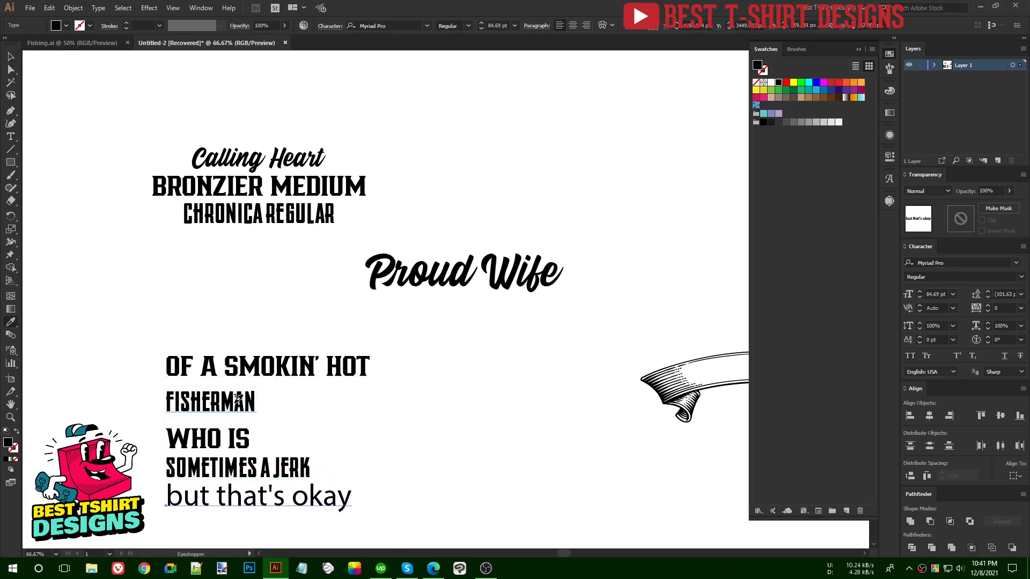
pyautogui.click(236, 403)
pyautogui.press('v')
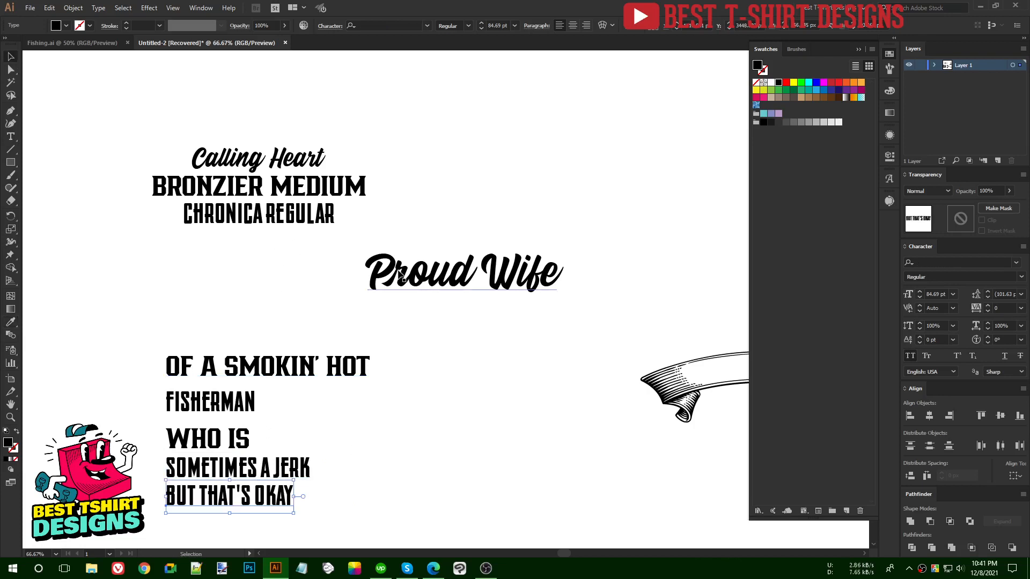
pyautogui.press('i')
pyautogui.click(374, 273)
pyautogui.press('v')
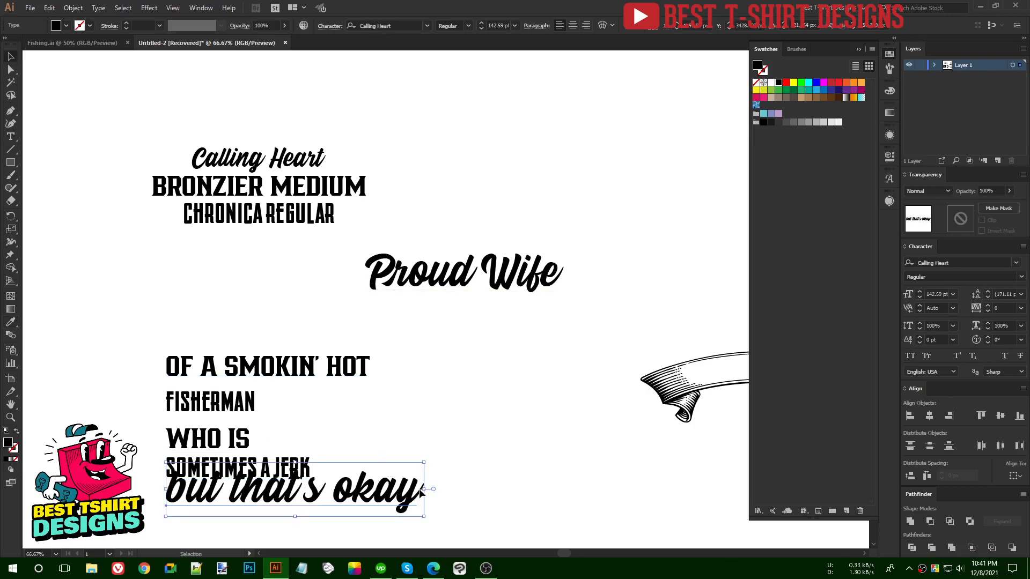
# Scale the "but that's okay" line down to about 75 pt and shift it to sit centred beneath "Sometimes a jerk"
pyautogui.moveTo(423, 489); pyautogui.dragTo(302, 489)
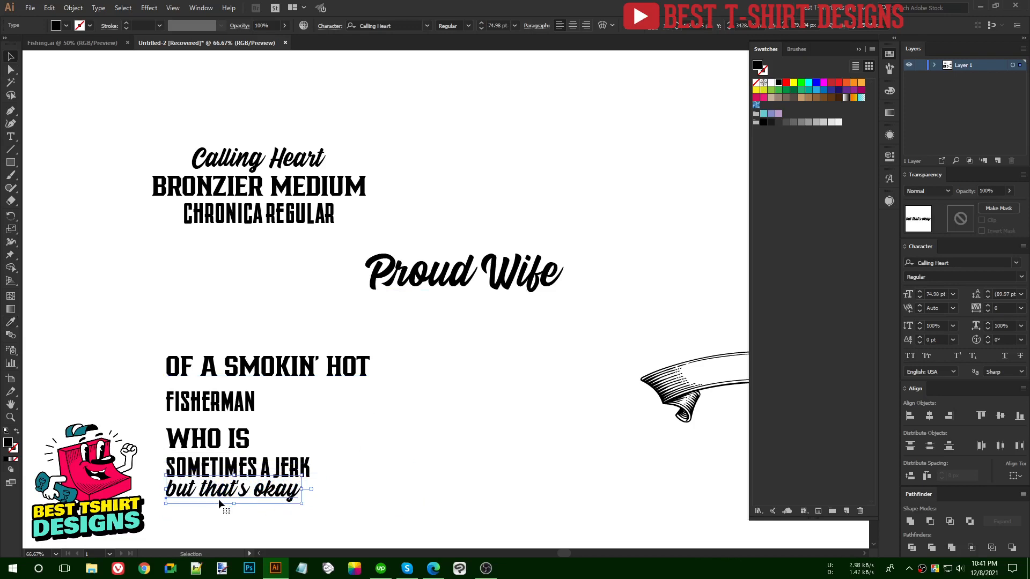
pyautogui.moveTo(218, 499); pyautogui.dragTo(223, 499)
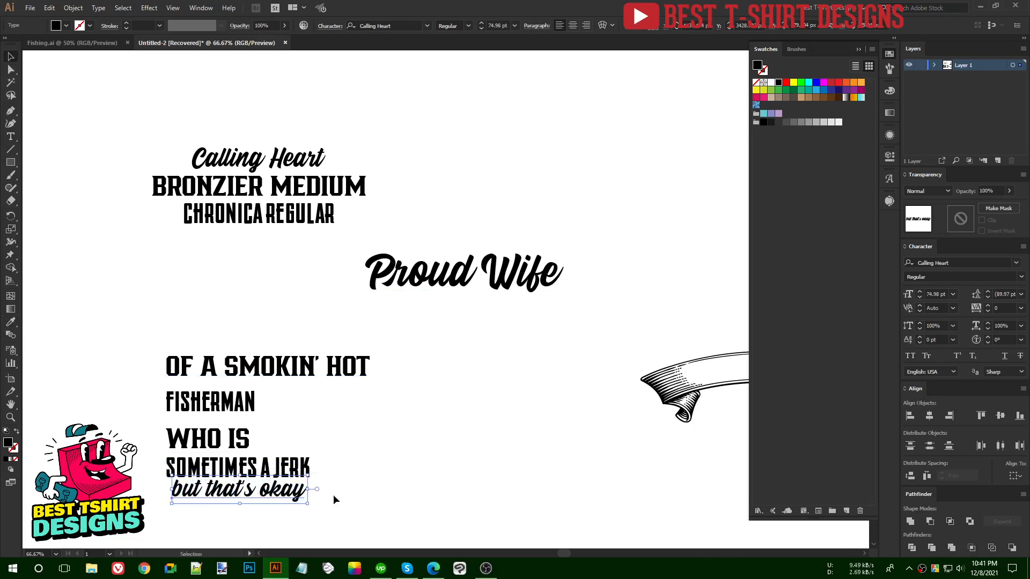
pyautogui.click(422, 429)
# Move the "Fisherman" line beneath "Proud Wife" and give it the Bronzier Medium style of the "Of a smokin' hot" line
pyautogui.moveTo(417, 464); pyautogui.dragTo(361, 464)
pyautogui.moveTo(190, 408); pyautogui.dragTo(505, 344)
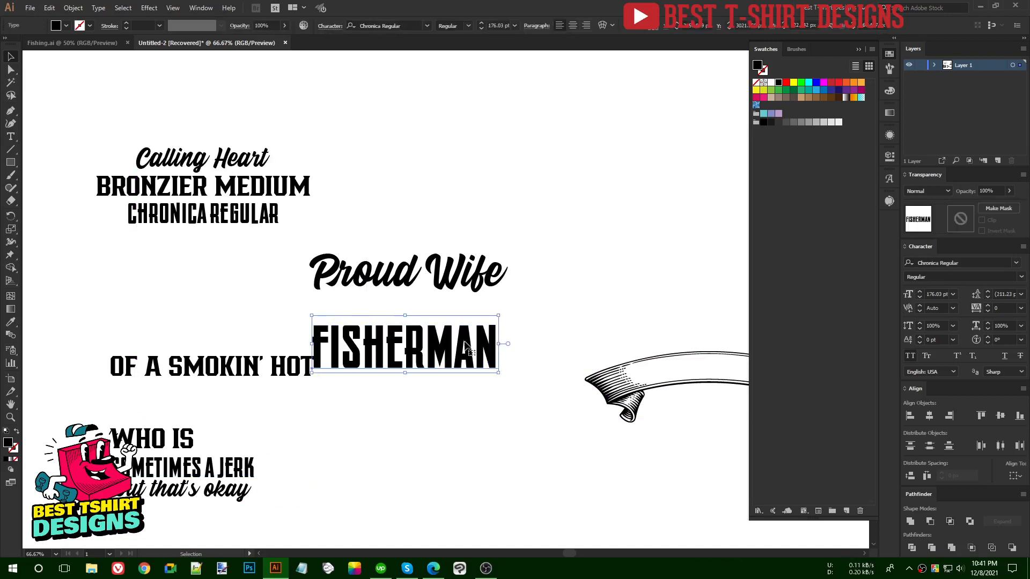
pyautogui.press('i')
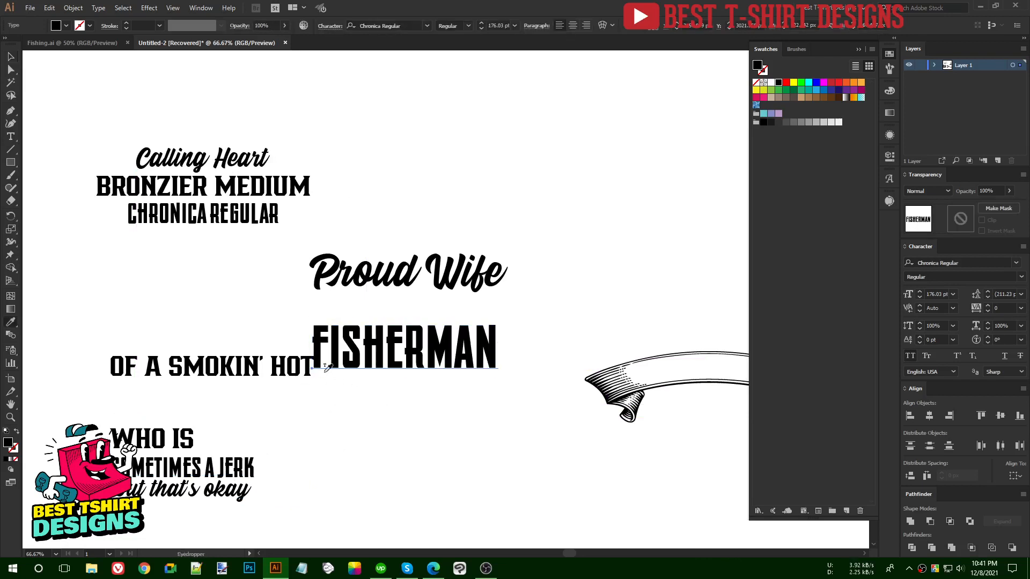
pyautogui.click(294, 364)
pyautogui.press('v')
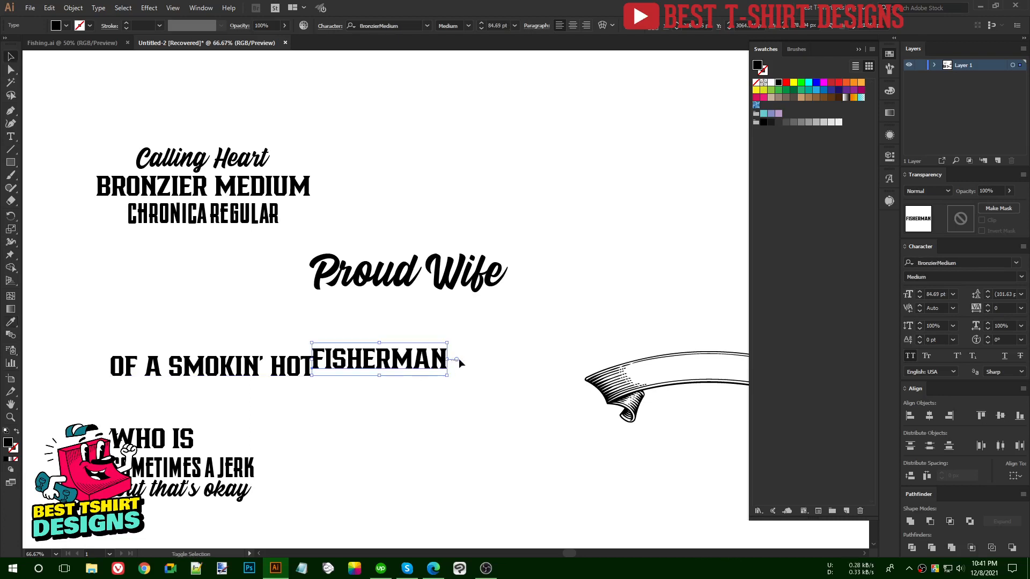
# Enlarge "Fisherman" to about 105 pt close under "Proud Wife", and move "Of a smokin' hot" aside to the left
pyautogui.moveTo(449, 361); pyautogui.dragTo(486, 359)
pyautogui.moveTo(402, 362); pyautogui.dragTo(405, 324)
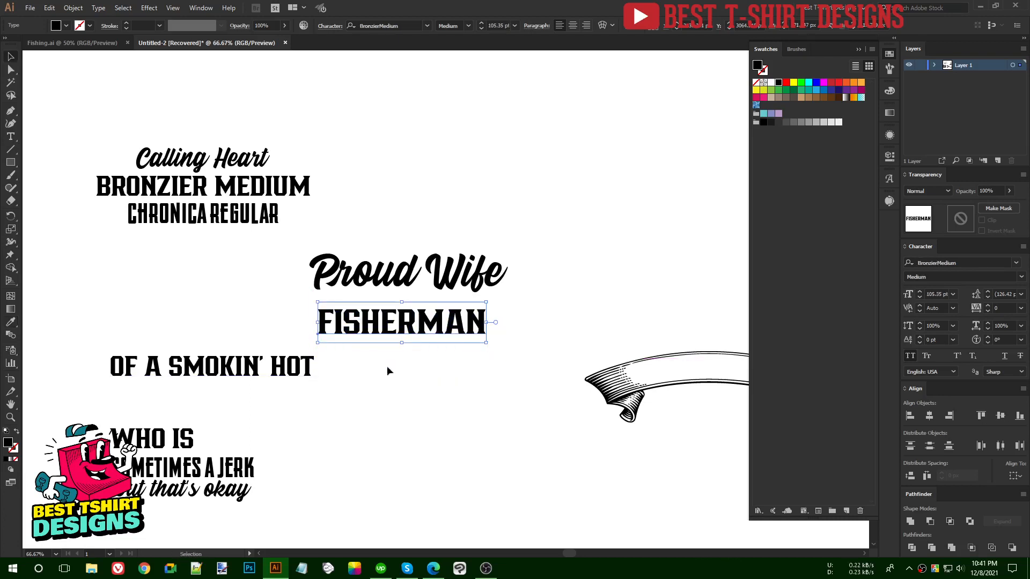
pyautogui.moveTo(258, 367); pyautogui.dragTo(227, 344)
pyautogui.click(449, 396)
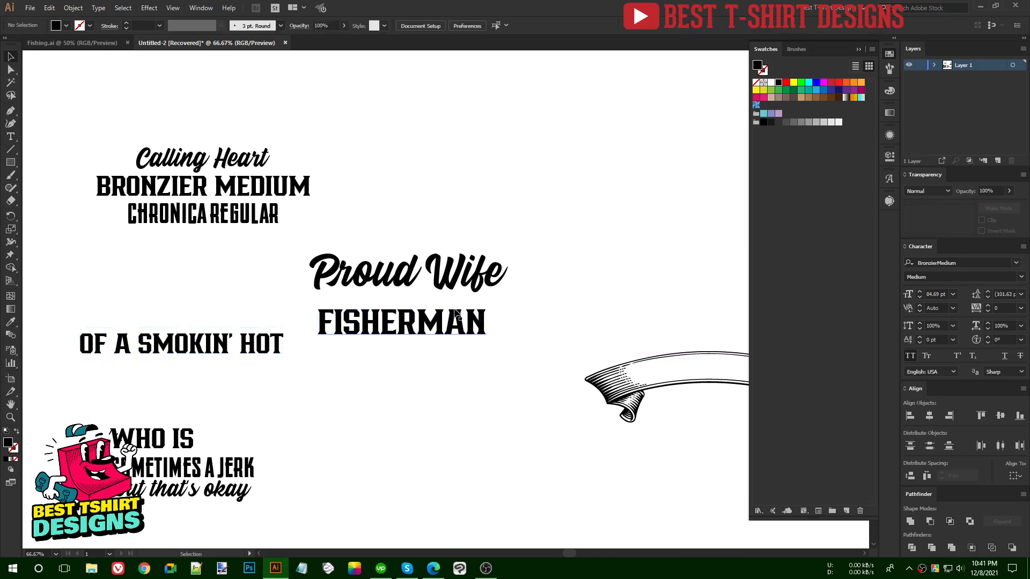
# Convert "Proud Wife" and "Fisherman" to outlines and align their centres horizontally
pyautogui.scroll(2, 396, 328)
pyautogui.rightClick(444, 257)
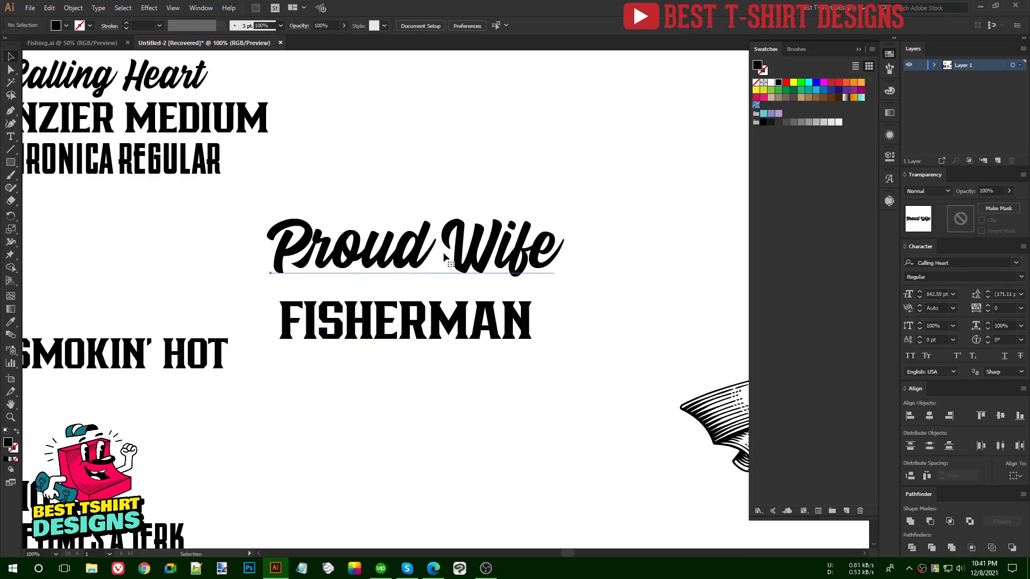
pyautogui.moveTo(366, 184); pyautogui.dragTo(438, 402)
pyautogui.rightClick(422, 324)
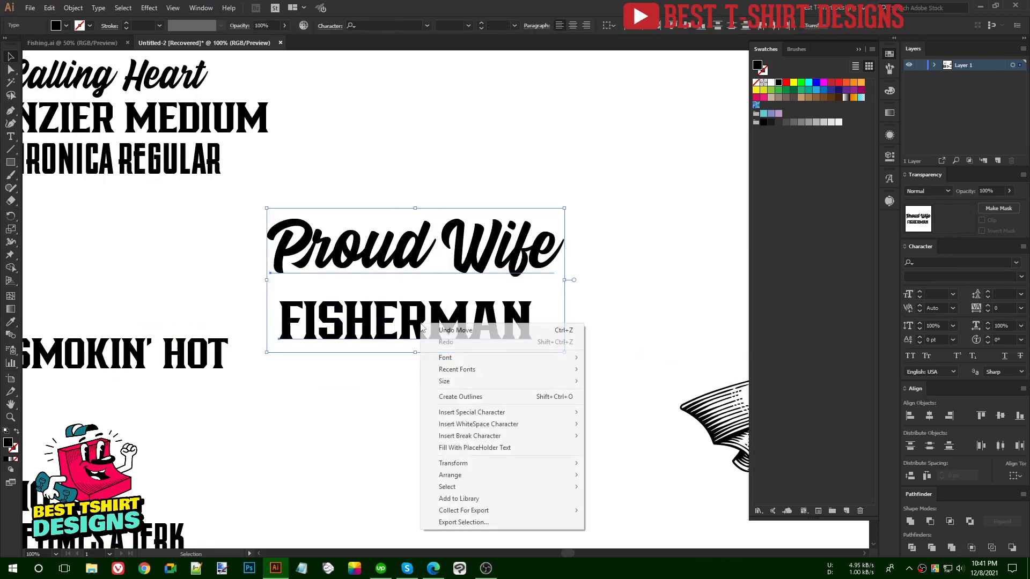
pyautogui.click(449, 397)
pyautogui.click(460, 26)
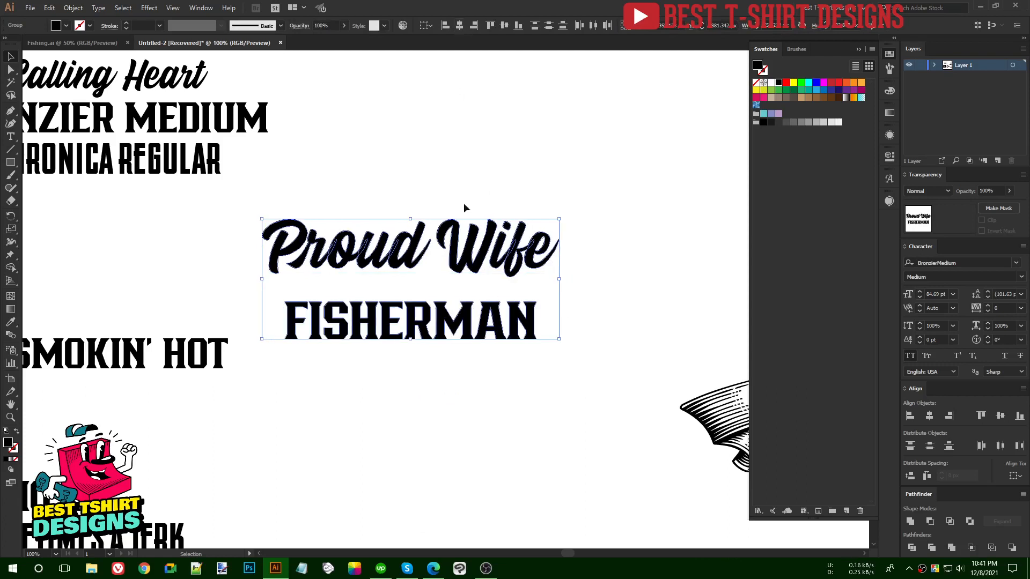
pyautogui.click(464, 203)
# Enlarge the outlined "Fisherman" proportionally from its centre to about 639 px wide
pyautogui.scroll(1, 423, 339)
pyautogui.click(461, 328)
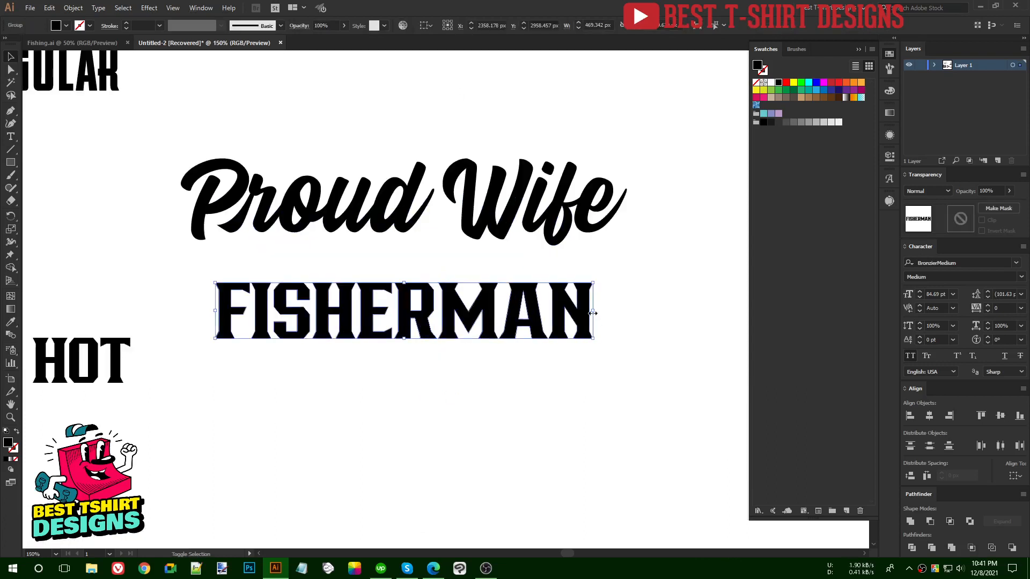
pyautogui.moveTo(593, 313); pyautogui.dragTo(661, 314)
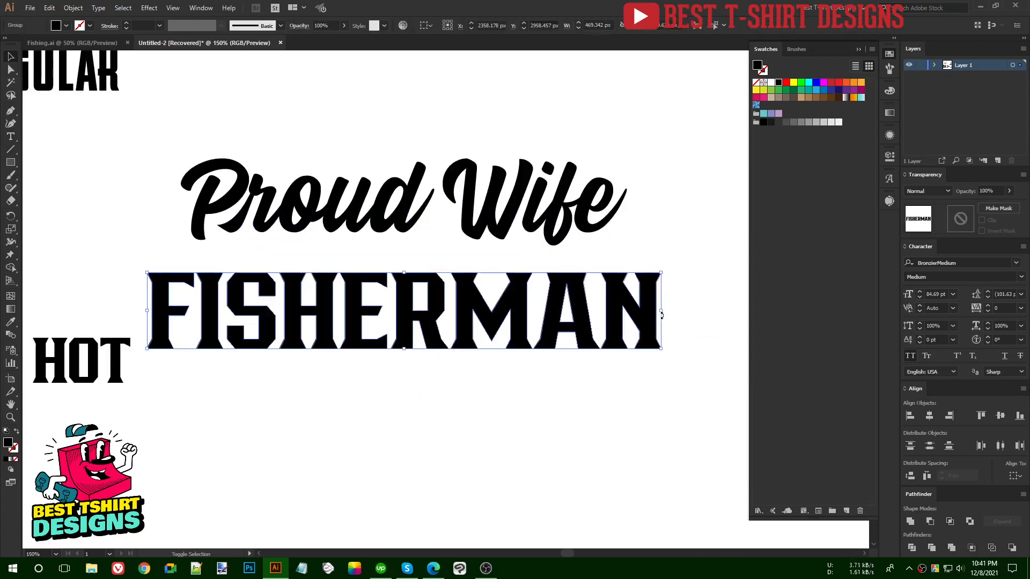
pyautogui.scroll(-1, 497, 388)
pyautogui.scroll(-2, 496, 389)
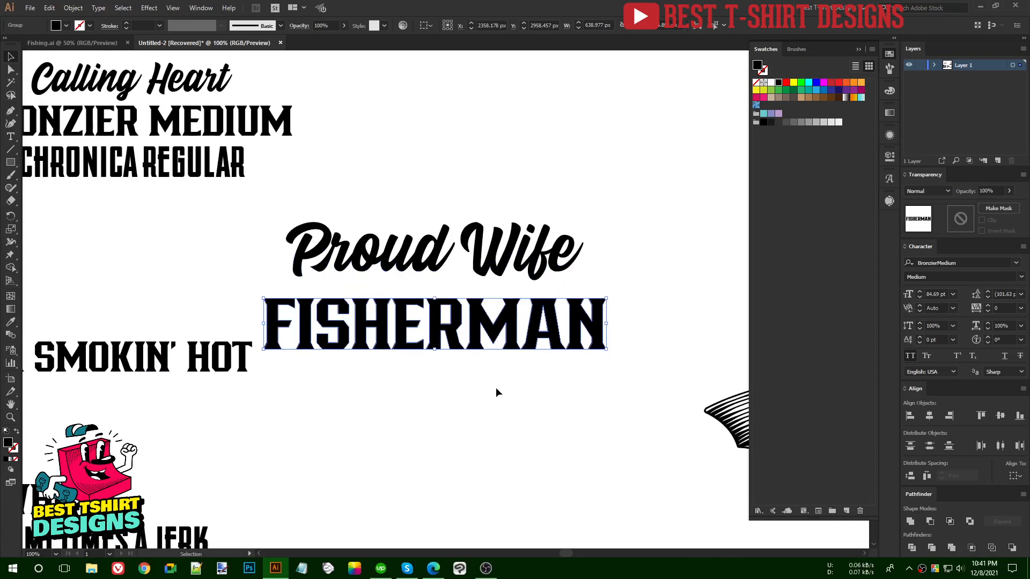
pyautogui.click(496, 389)
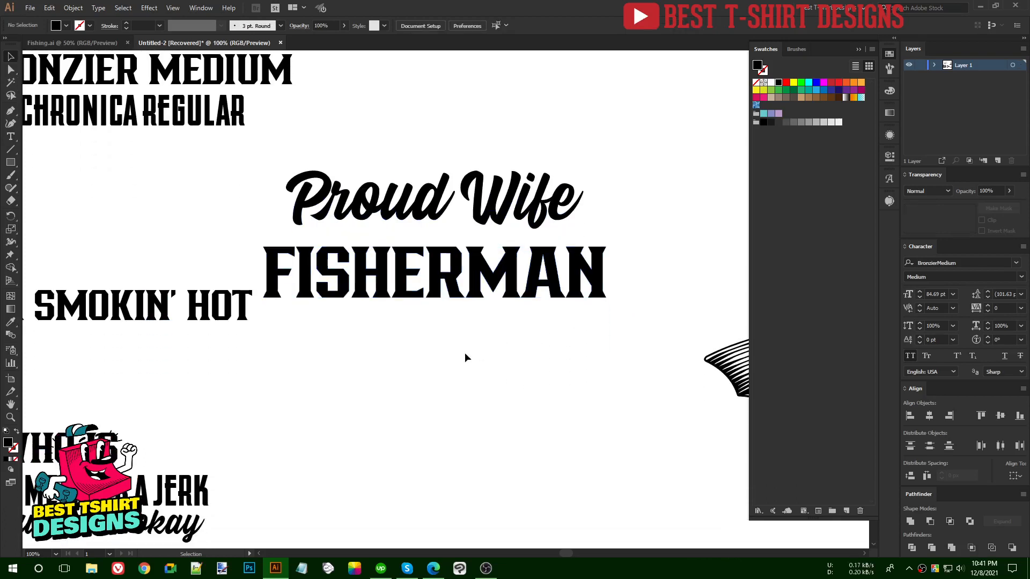
# Move "Proud Wife" and "Fisherman" together a little to the right, away from the other text lines
pyautogui.scroll(-1, 465, 358)
pyautogui.moveTo(461, 175); pyautogui.dragTo(555, 168)
pyautogui.click(536, 303)
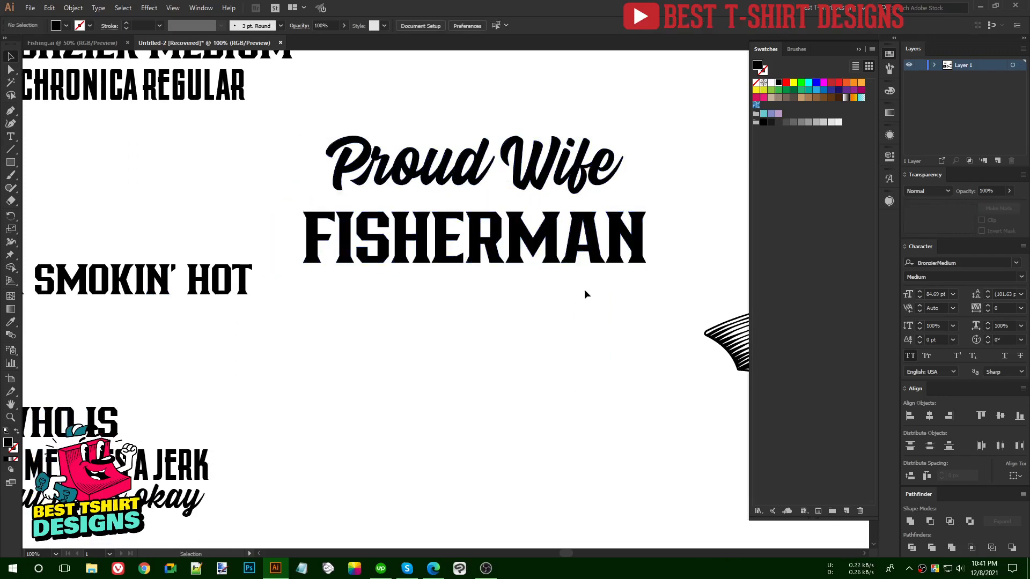
# Scale the "Of a smokin' hot" line down to about 48 pt beside the main lettering
pyautogui.click(254, 286)
pyautogui.moveTo(255, 282); pyautogui.dragTo(208, 233)
pyautogui.click(540, 339)
# Apply a horizontal Arch warp with a 20% bend to the outlined "Fisherman"
pyautogui.scroll(1, 575, 284)
pyautogui.click(579, 258)
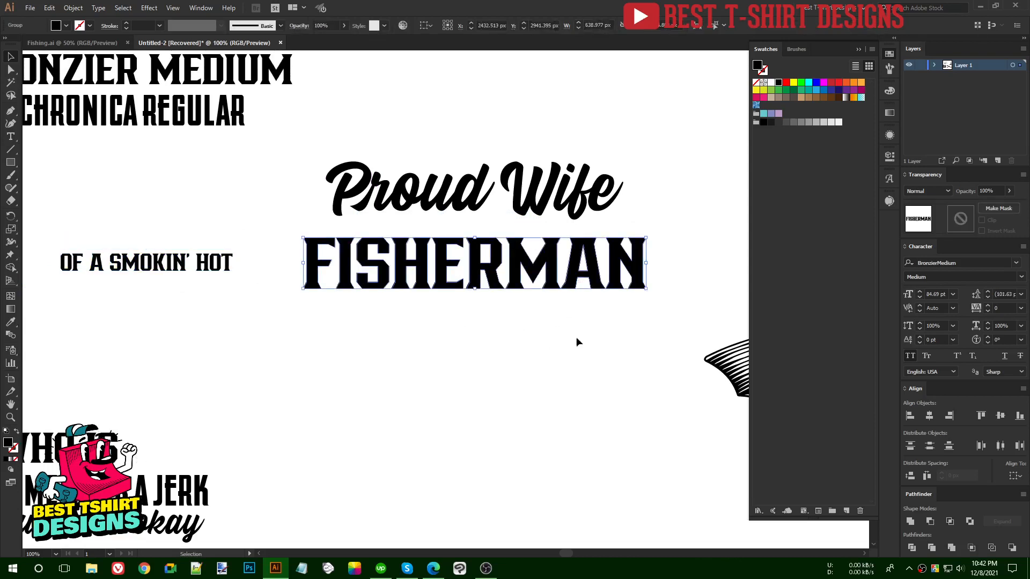
pyautogui.scroll(1, 578, 339)
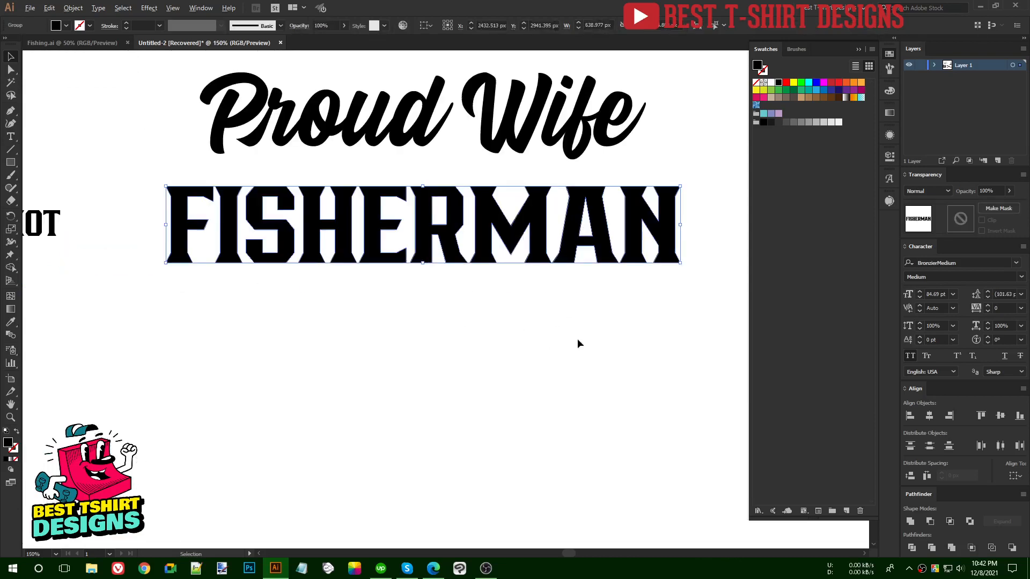
pyautogui.click(150, 8)
pyautogui.moveTo(226, 146)
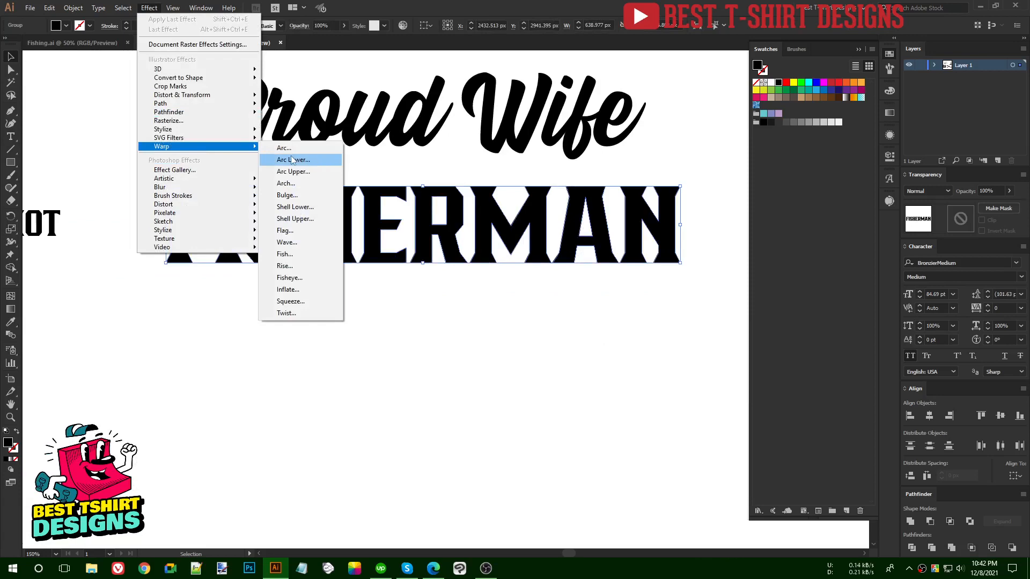
pyautogui.click(298, 184)
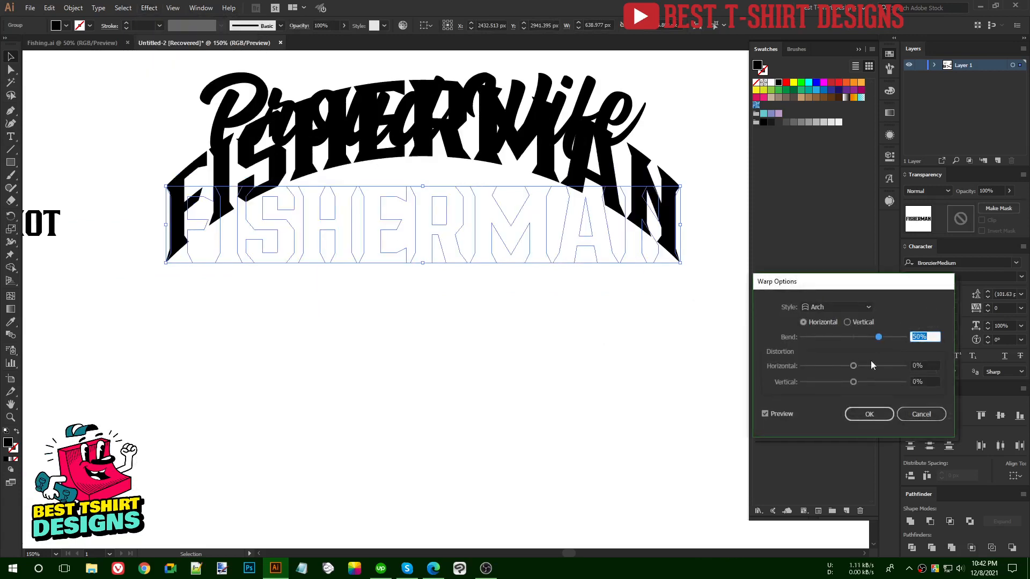
pyautogui.hotkey('shift', 'Down')
pyautogui.hotkey('shift', 'Down')
pyautogui.hotkey('shift', 'Down')
pyautogui.hotkey('shift', 'Down')
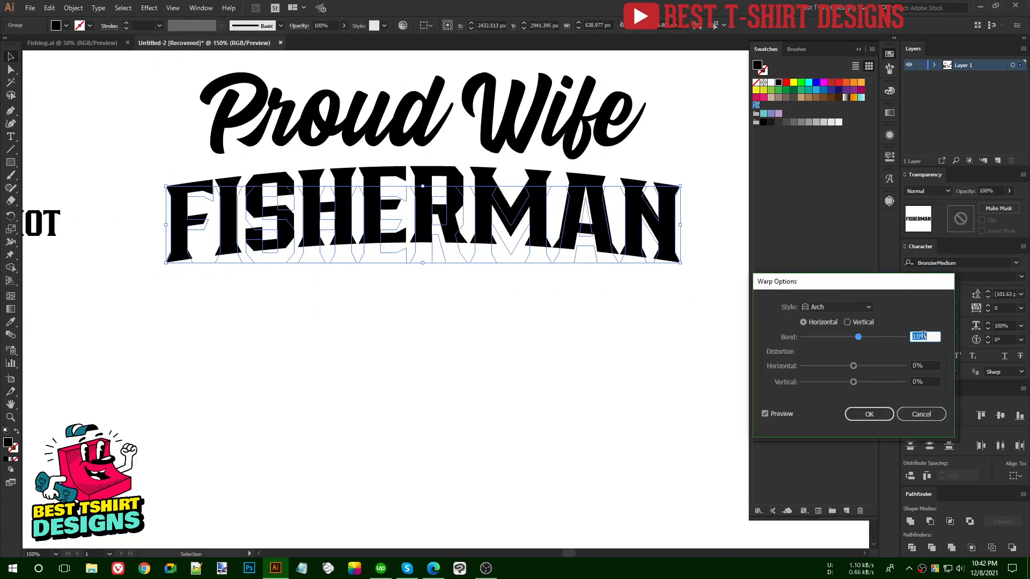
pyautogui.hotkey('shift', 'Up')
pyautogui.click(869, 414)
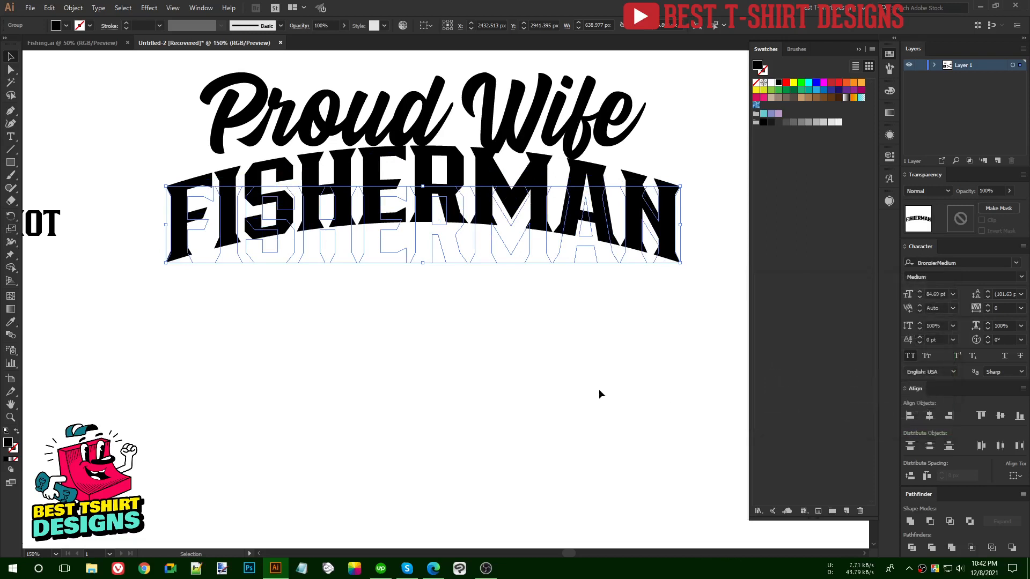
# Lower the arched "Fisherman" by 20 px to open a gap beneath "Proud Wife"
pyautogui.scroll(2, 599, 389)
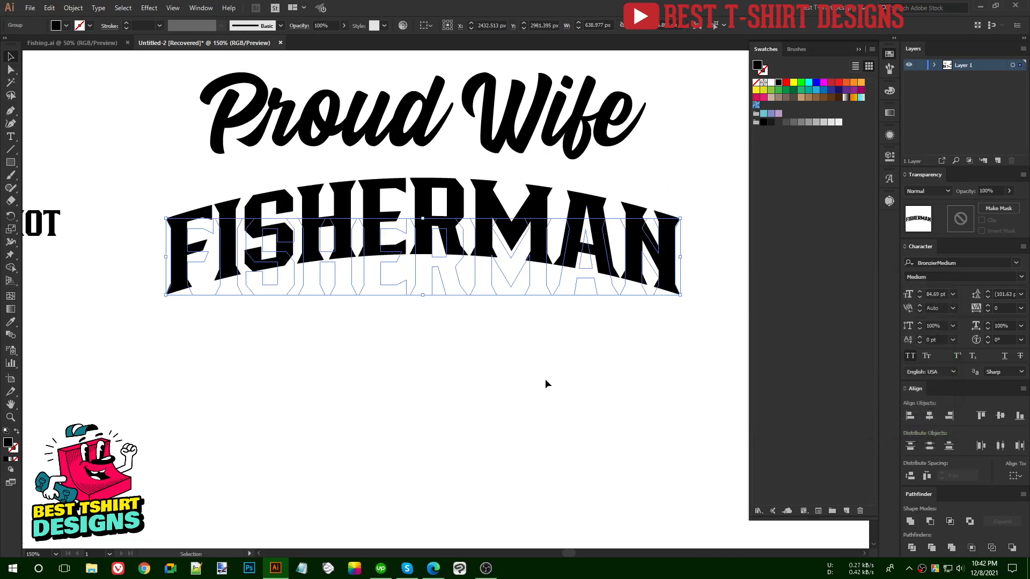
pyautogui.scroll(-1, 511, 376)
pyautogui.click(523, 376)
# Shrink "Proud Wife" to about 505 px wide and raise it slightly above the arched "Fisherman"
pyautogui.scroll(2, 524, 377)
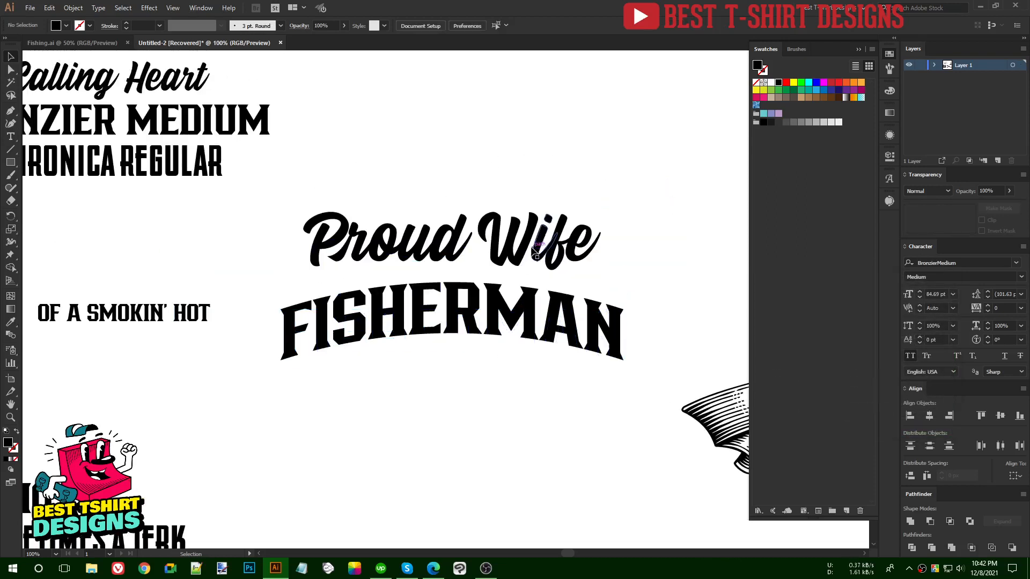
pyautogui.click(536, 252)
pyautogui.moveTo(600, 241); pyautogui.dragTo(589, 244)
pyautogui.hotkey('shift', 'Up')
pyautogui.hotkey('shift', 'Up')
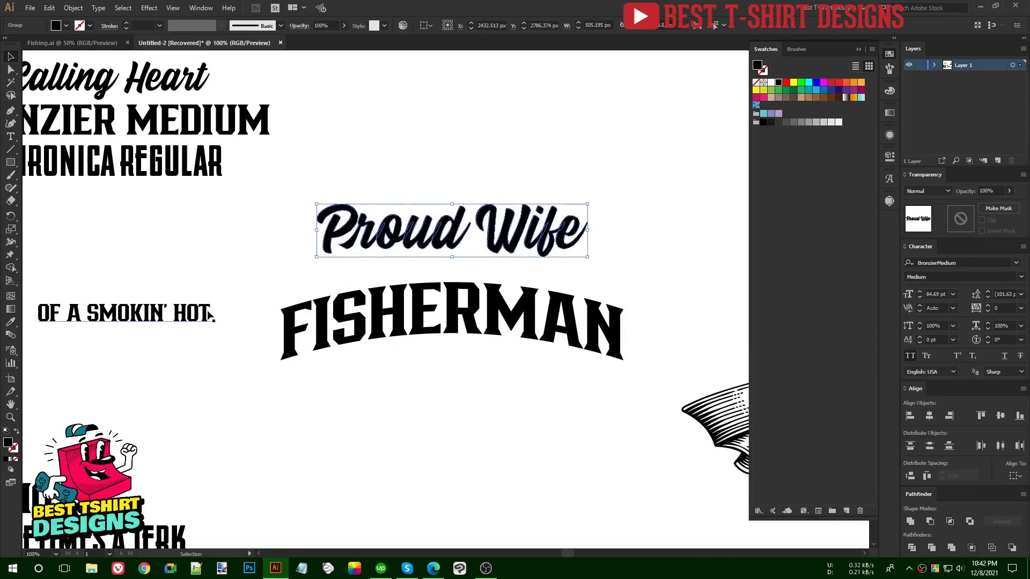
# Place "Of a smokin' hot" between "Proud Wife" and "Fisherman" and convert it to outlines
pyautogui.moveTo(209, 315); pyautogui.dragTo(496, 273)
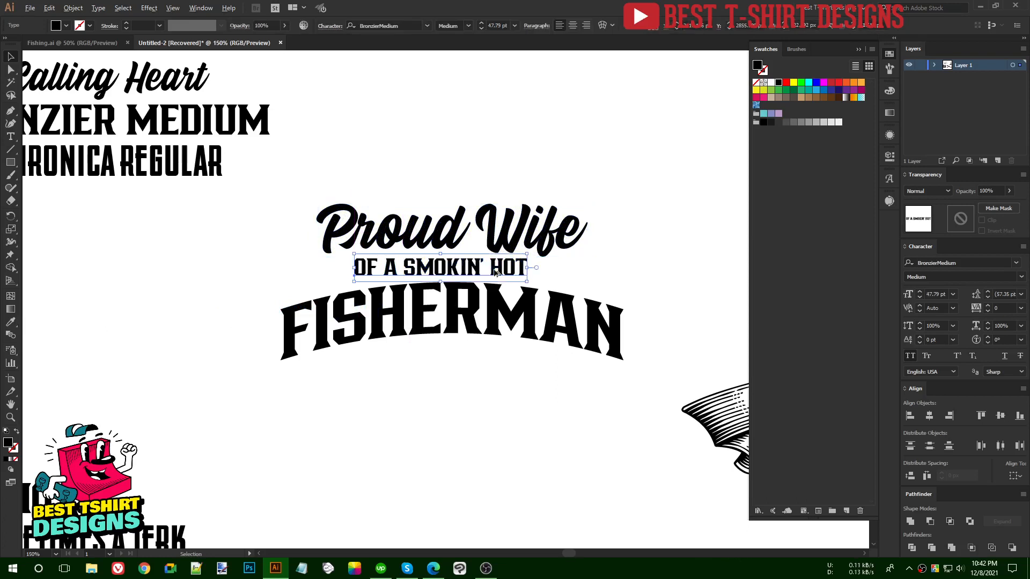
pyautogui.rightClick(495, 271)
pyautogui.click(531, 346)
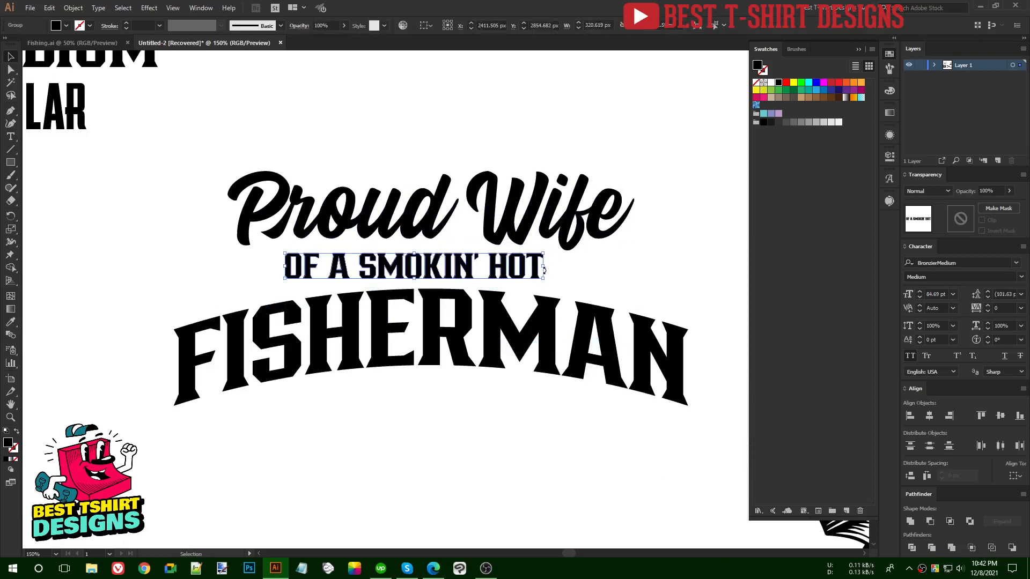
# Enlarge the "Of a smokin' hot" outlines to fill the gap, and align the centres of all three slogan lines horizontally
pyautogui.moveTo(546, 270); pyautogui.dragTo(580, 270)
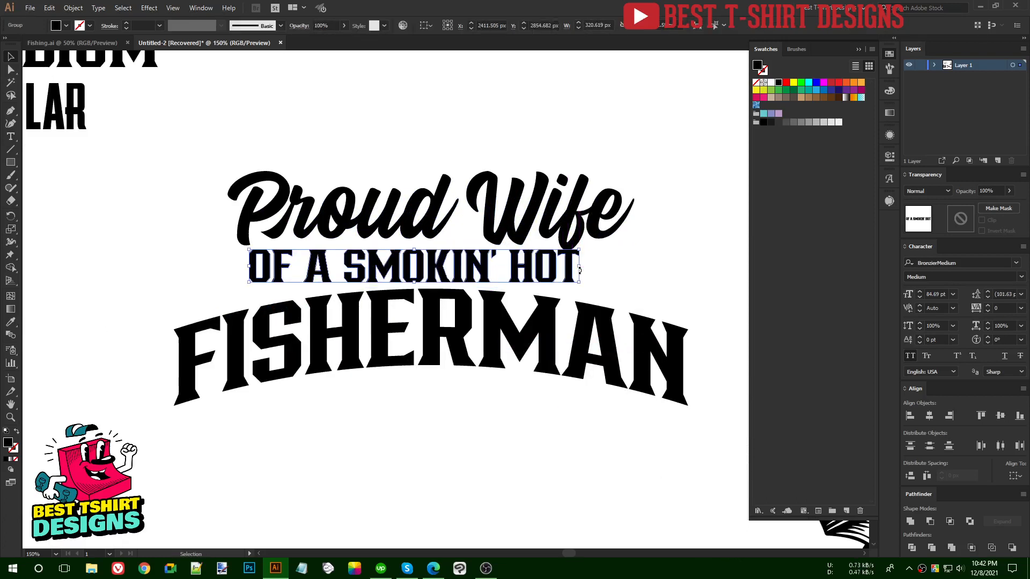
pyautogui.hotkey('ctrl', '1')
pyautogui.moveTo(523, 378); pyautogui.dragTo(397, 146)
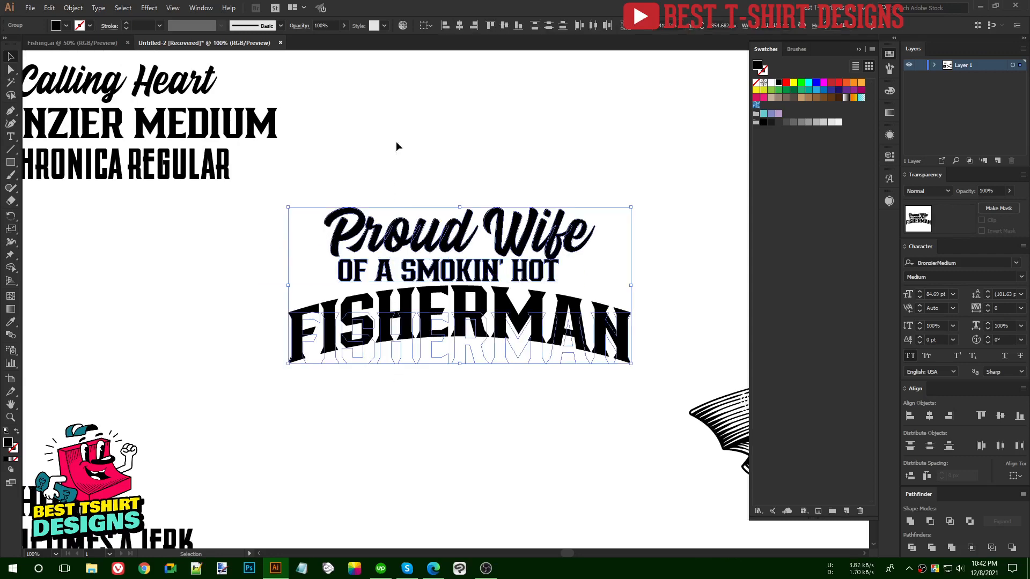
pyautogui.click(459, 28)
pyautogui.click(491, 98)
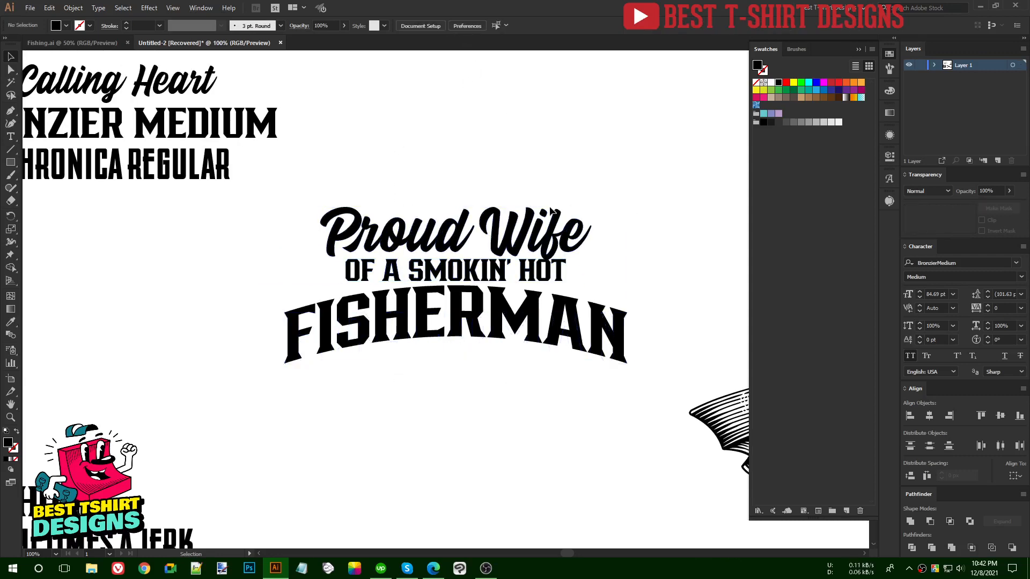
# Enlarge "Proud Wife" slightly from its centre and realign the three slogan lines on their horizontal centres
pyautogui.click(590, 240)
pyautogui.moveTo(599, 234); pyautogui.dragTo(601, 235)
pyautogui.moveTo(541, 418); pyautogui.dragTo(409, 152)
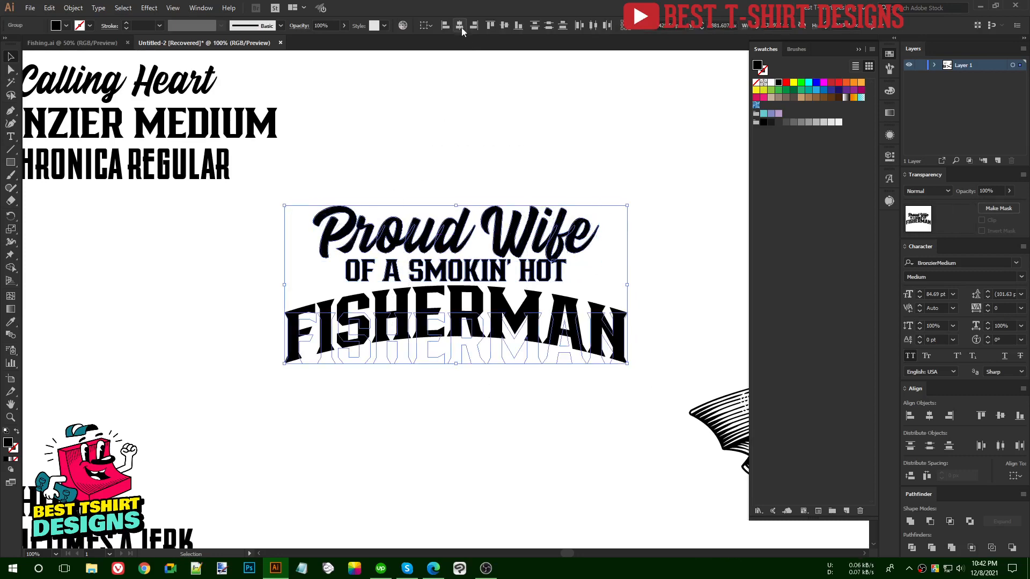
pyautogui.click(501, 134)
# Move the ribbon banner directly below the arched "Fisherman" lettering
pyautogui.scroll(-2, 427, 136)
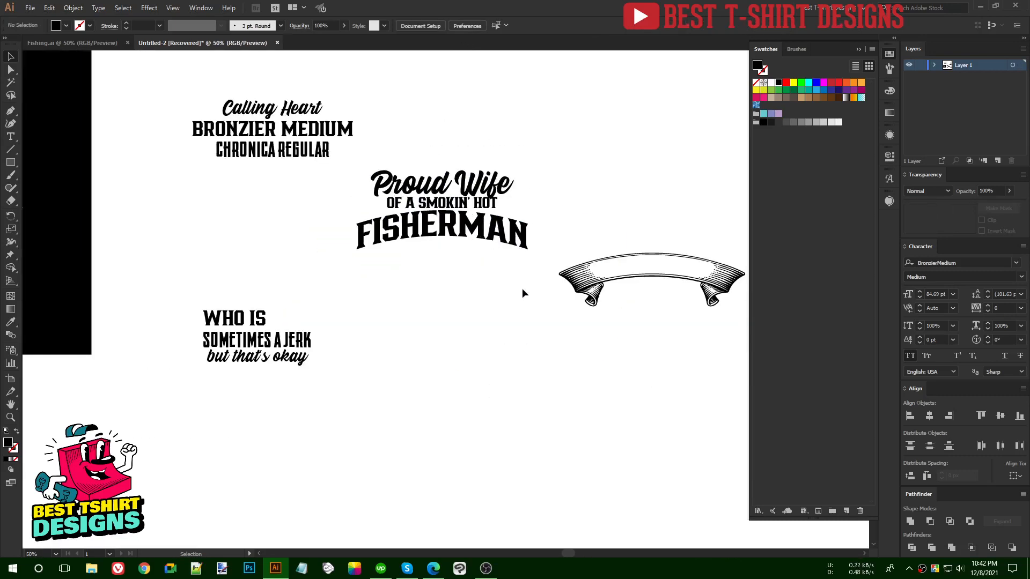
pyautogui.moveTo(615, 285); pyautogui.dragTo(402, 334)
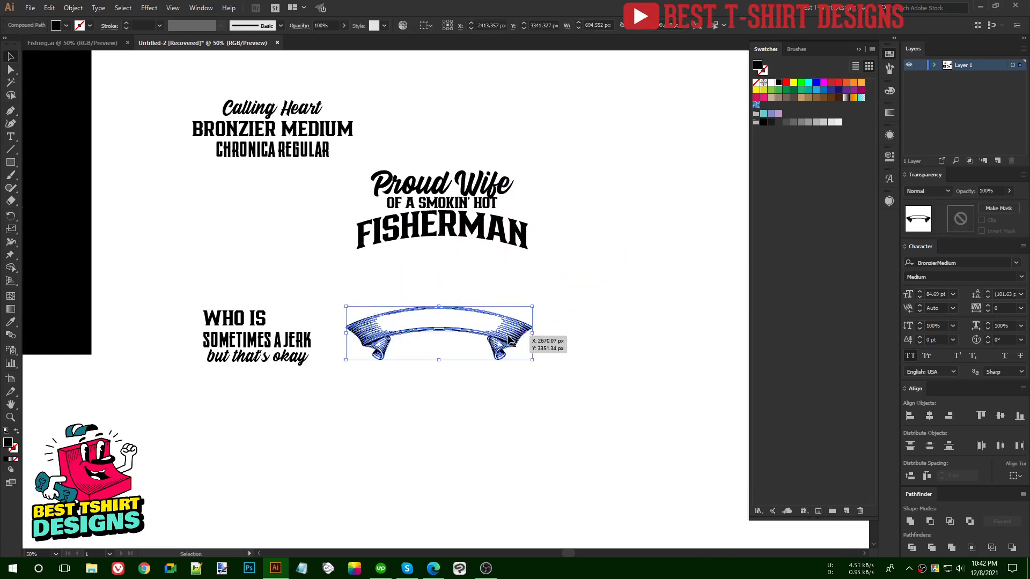
# Flip the ribbon banner vertically and narrow it from both sides to match the width of the arched "Fisherman" lettering
pyautogui.moveTo(539, 331); pyautogui.dragTo(405, 336)
pyautogui.click(577, 373)
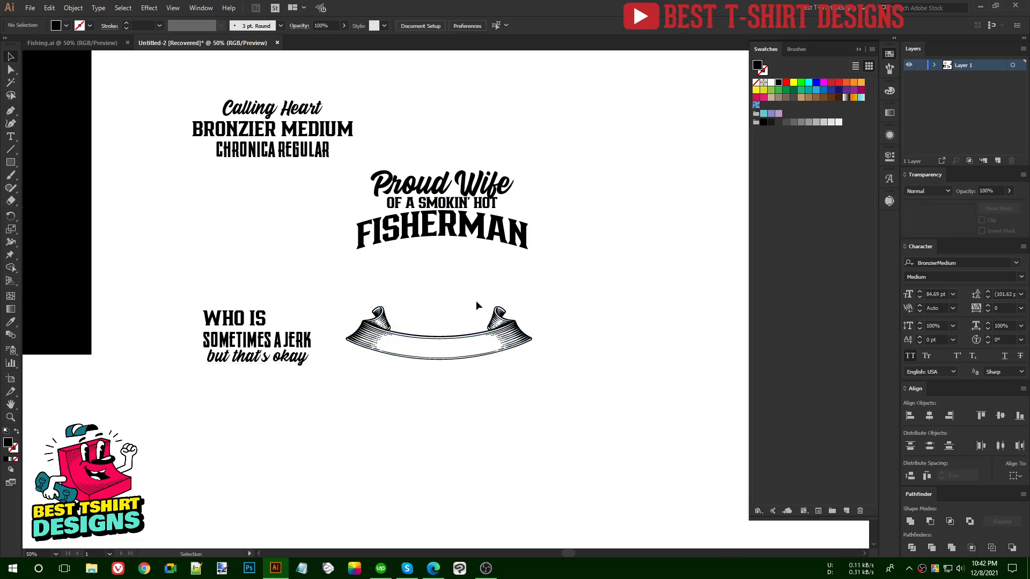
pyautogui.scroll(1, 476, 304)
pyautogui.click(539, 346)
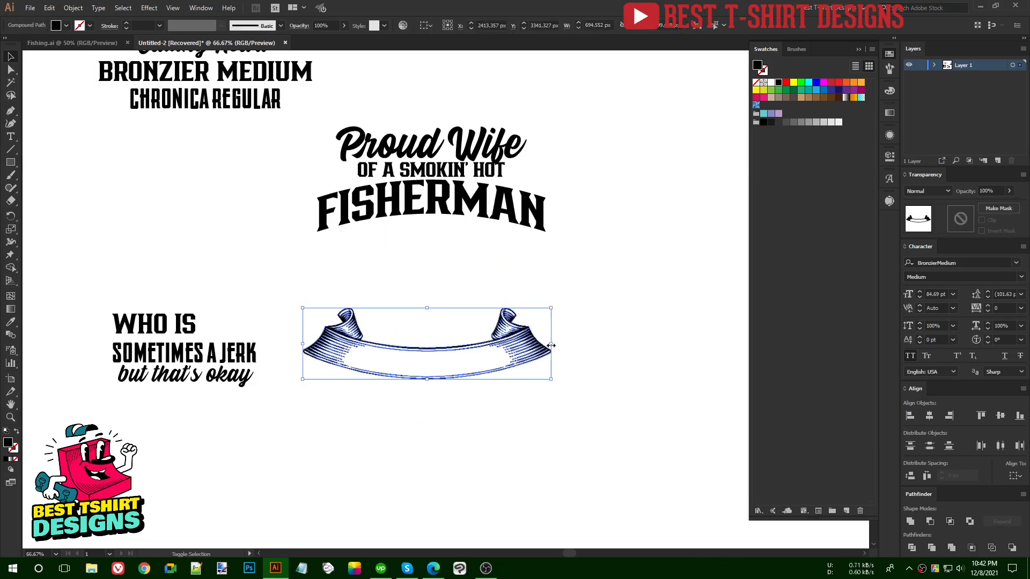
pyautogui.moveTo(551, 345); pyautogui.dragTo(546, 346)
pyautogui.moveTo(303, 344)
pyautogui.mouseDown()
pyautogui.moveTo(346, 340)
pyautogui.moveTo(317, 343)
pyautogui.mouseUp()
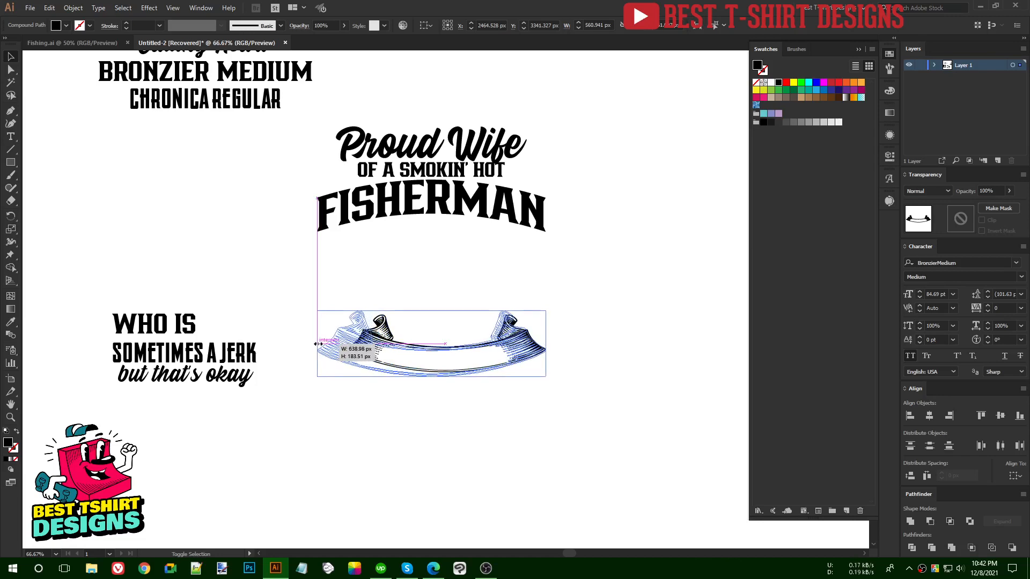
pyautogui.click(545, 398)
pyautogui.scroll(3, 588, 327)
pyautogui.scroll(-2, 381, 362)
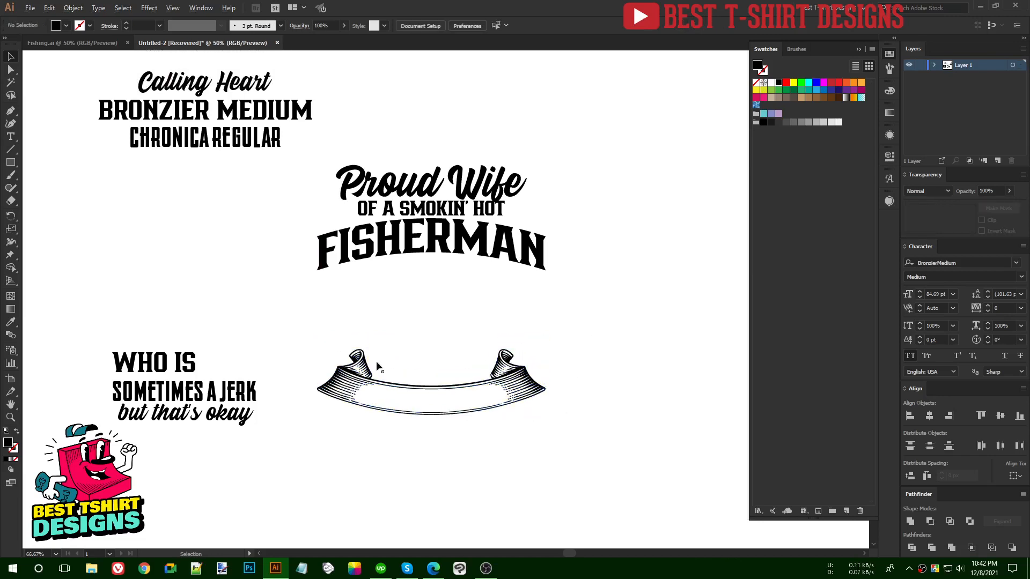
# Move the couple silhouette below "Fisherman" and scale it down to stand on the ribbon banner
pyautogui.scroll(3, 510, 336)
pyautogui.moveTo(558, 169); pyautogui.dragTo(432, 387)
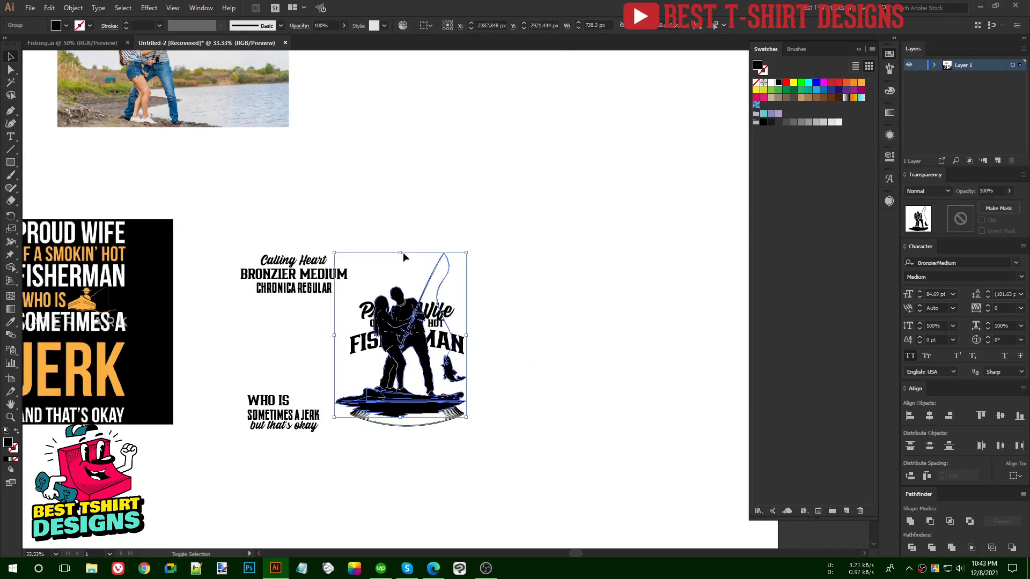
pyautogui.moveTo(400, 252); pyautogui.dragTo(401, 257)
pyautogui.moveTo(412, 339); pyautogui.dragTo(413, 339)
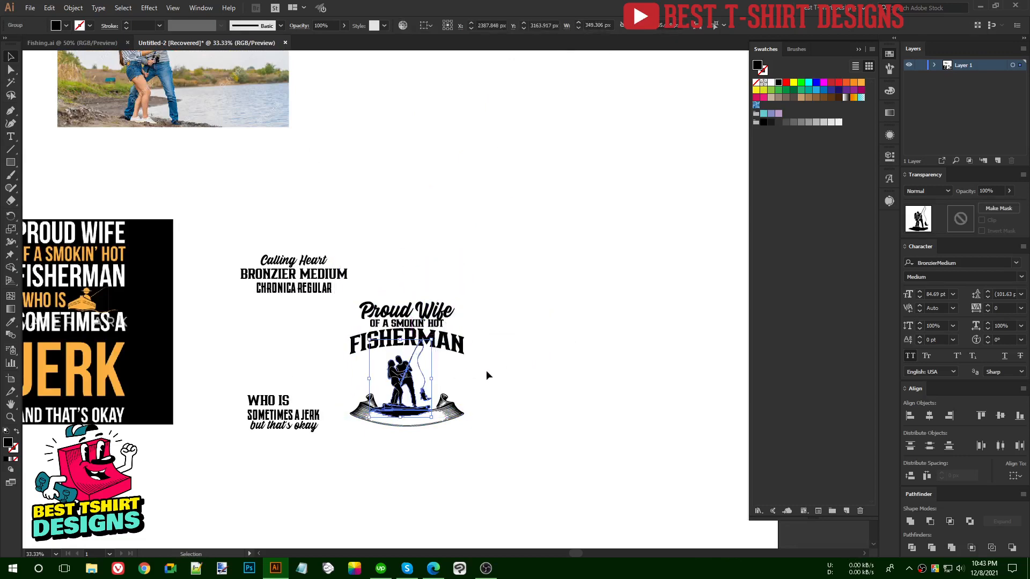
pyautogui.click(378, 384)
# Enlarge the couple silhouette in two passes so the heads reach the lower edge of "Fisherman" and the rod crosses the lettering
pyautogui.scroll(2, 378, 385)
pyautogui.click(430, 374)
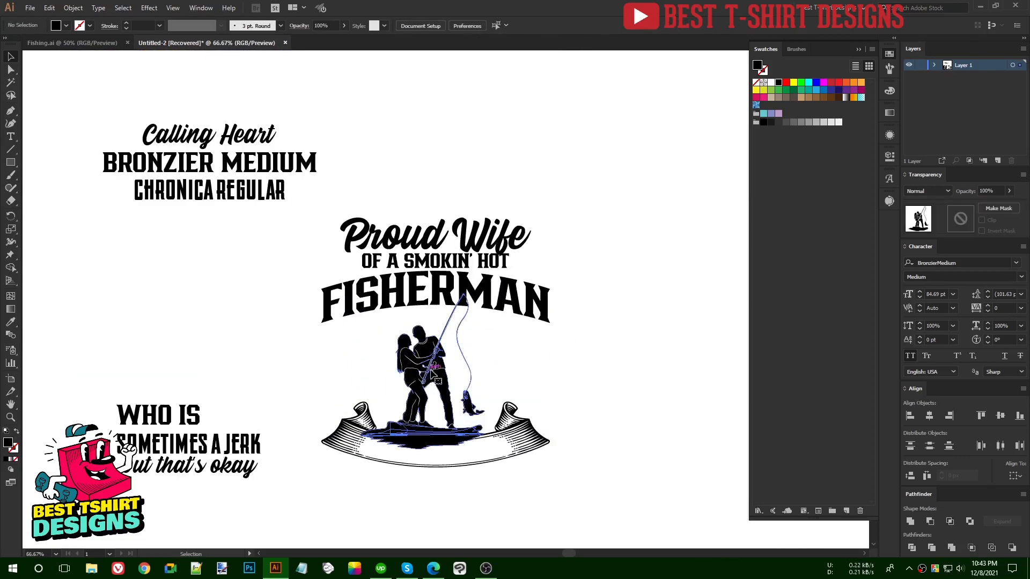
pyautogui.moveTo(423, 293); pyautogui.dragTo(428, 280)
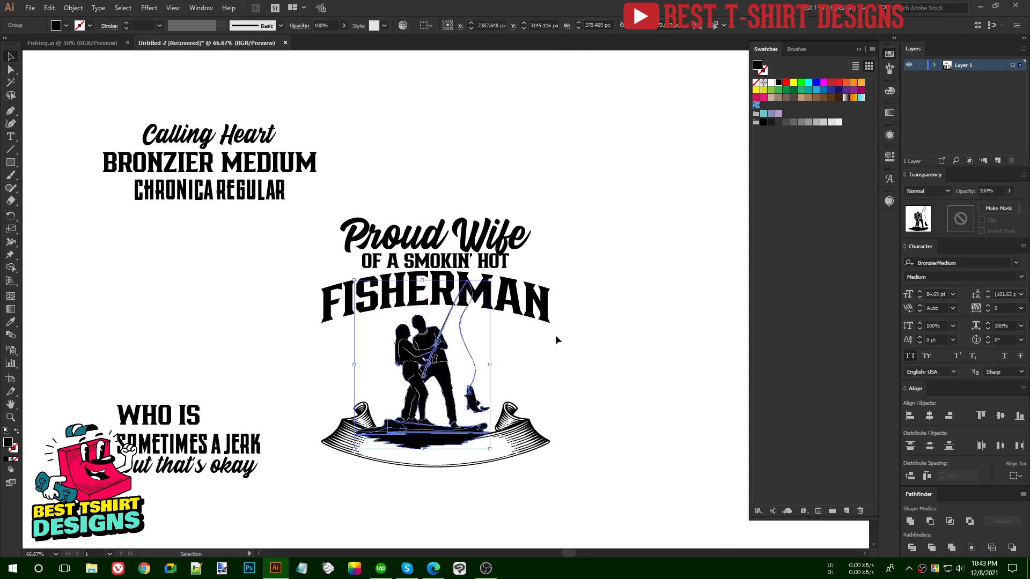
pyautogui.click(555, 335)
pyautogui.scroll(-1, 543, 376)
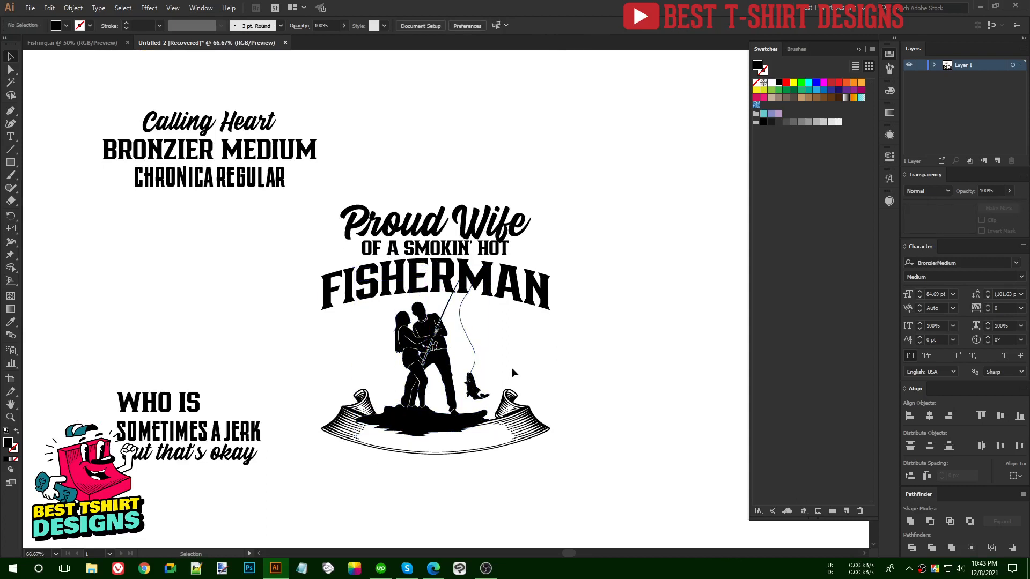
pyautogui.moveTo(428, 436); pyautogui.dragTo(428, 436)
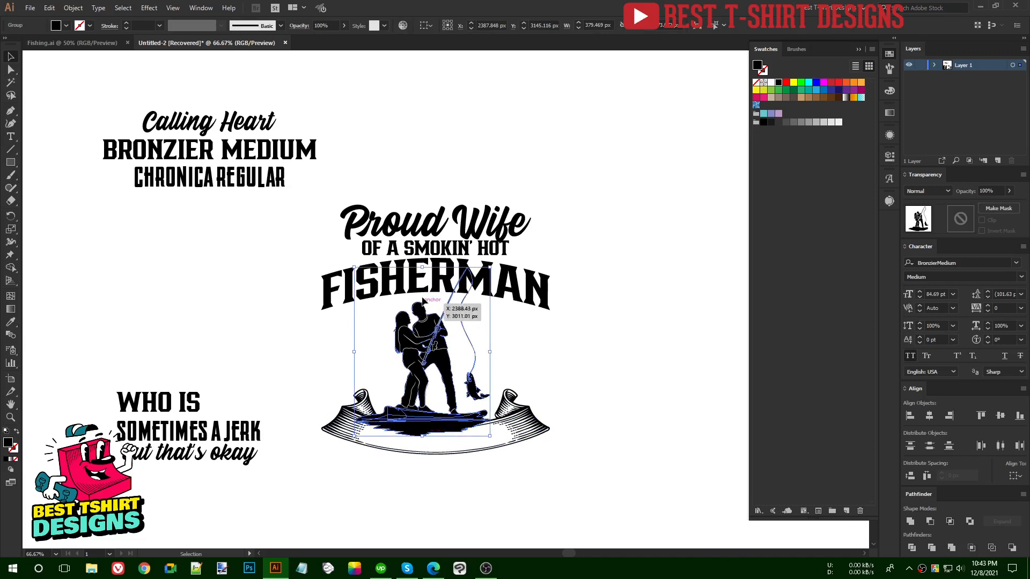
pyautogui.moveTo(425, 268); pyautogui.dragTo(423, 253)
pyautogui.click(391, 337)
pyautogui.keyDown('alt'); pyautogui.scroll(1, 391, 337); pyautogui.keyUp('alt')
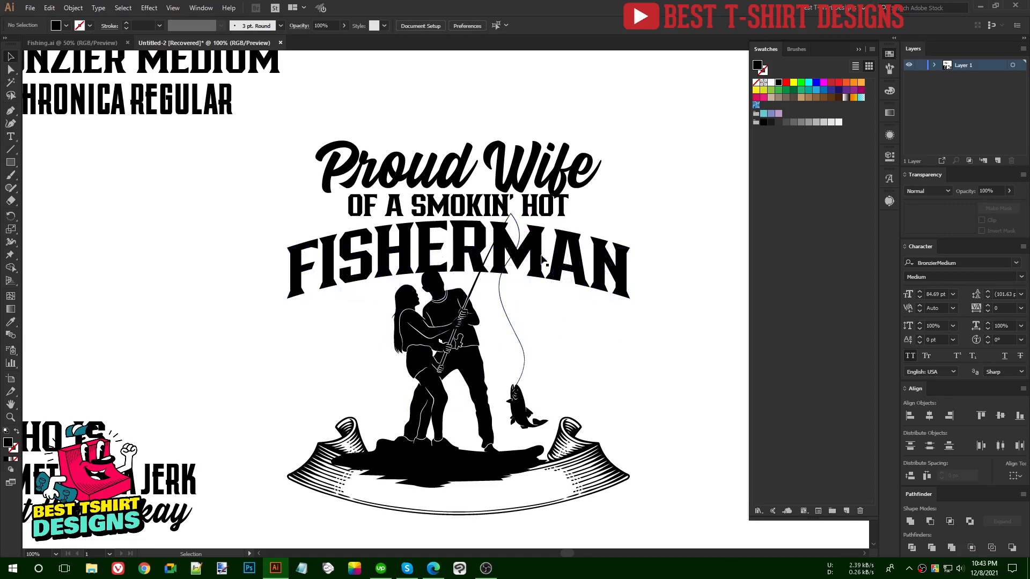
pyautogui.scroll(-1, 542, 329)
pyautogui.keyDown('alt'); pyautogui.scroll(-1, 436, 307); pyautogui.keyUp('alt')
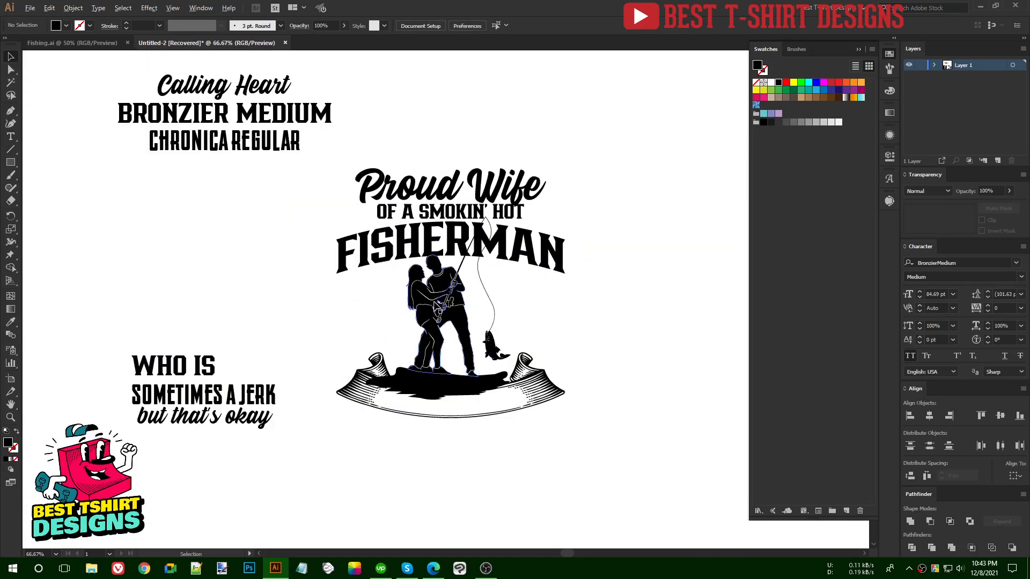
# Enlarge the couple silhouette slightly more upwards, keeping its base on the ribbon banner
pyautogui.click(532, 402)
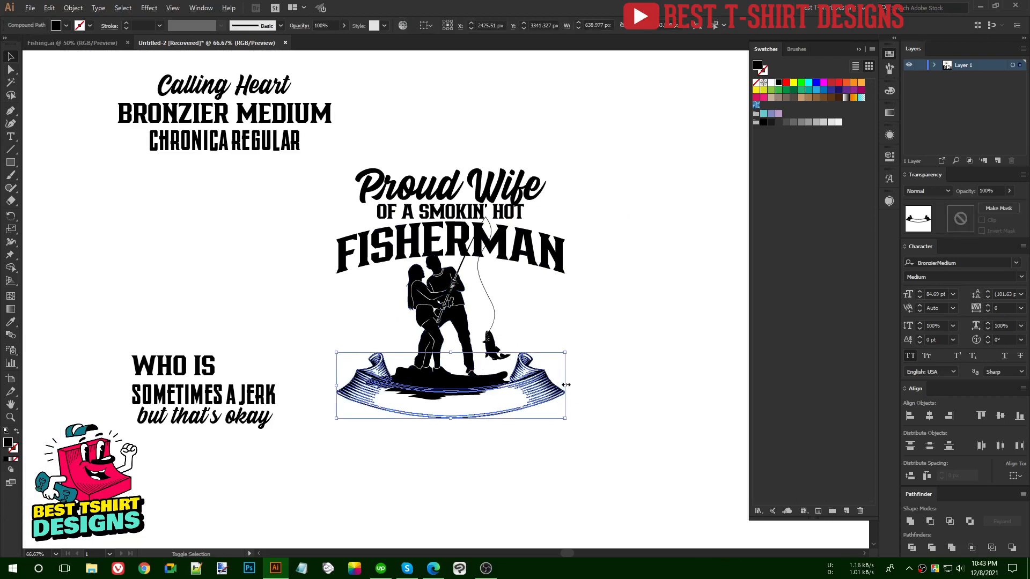
pyautogui.click(603, 381)
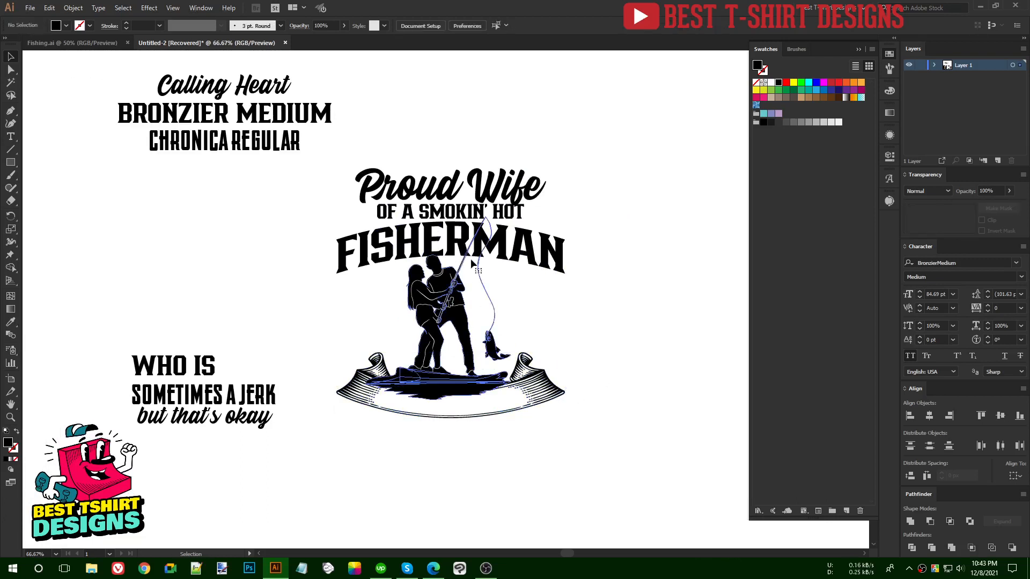
pyautogui.click(455, 231)
pyautogui.keyDown('shift'); pyautogui.moveTo(437, 217); pyautogui.dragTo(437, 212); pyautogui.keyUp('shift')
pyautogui.click(576, 324)
pyautogui.scroll(-1, 576, 324)
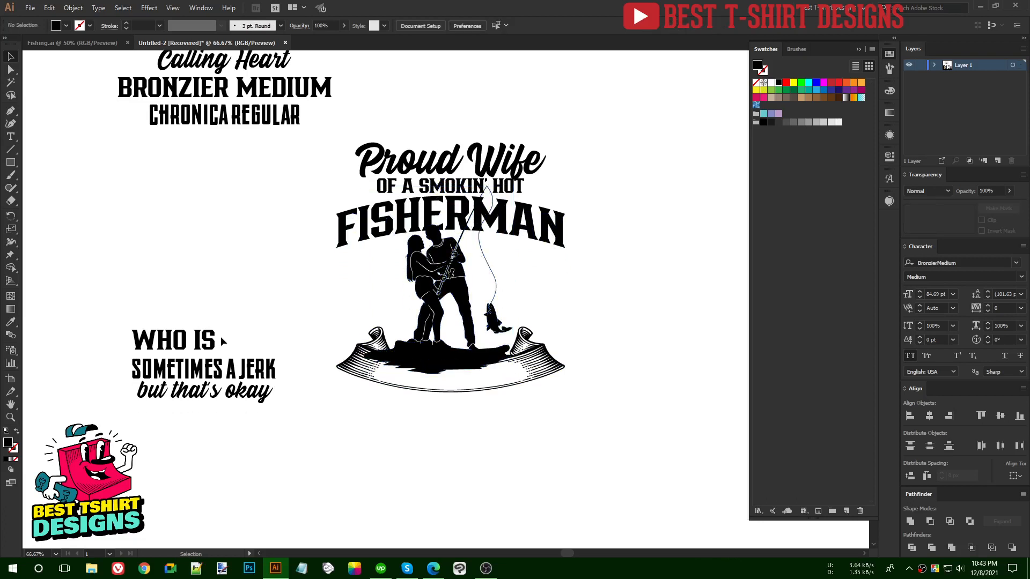
# Move "Who is" beside the couple and centre "Sometimes a jerk" on the ribbon, reducing it to 71.98 pt
pyautogui.moveTo(207, 342); pyautogui.dragTo(333, 296)
pyautogui.moveTo(234, 368); pyautogui.dragTo(476, 378)
pyautogui.scroll(1, 476, 378)
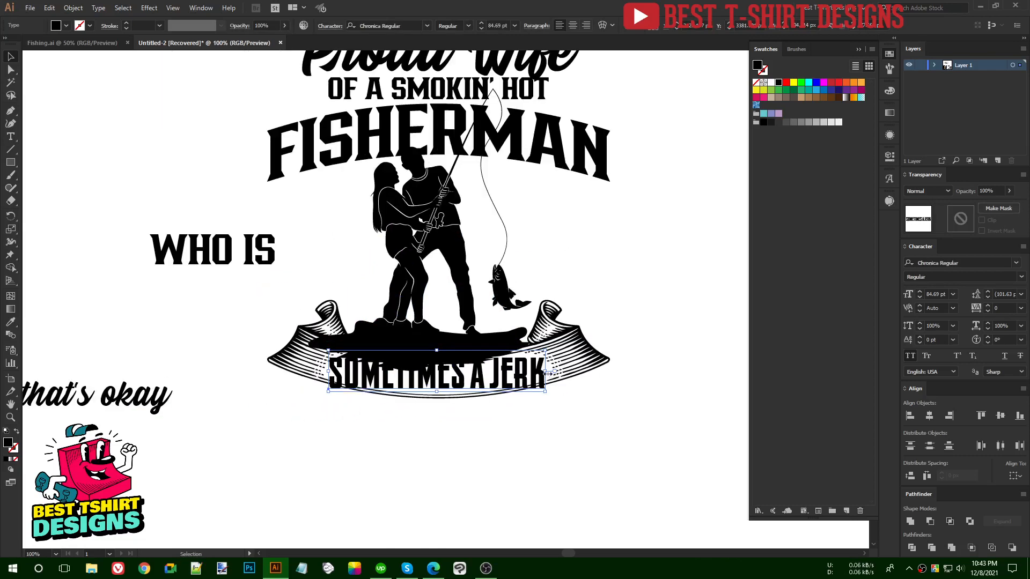
pyautogui.moveTo(543, 372); pyautogui.dragTo(530, 371)
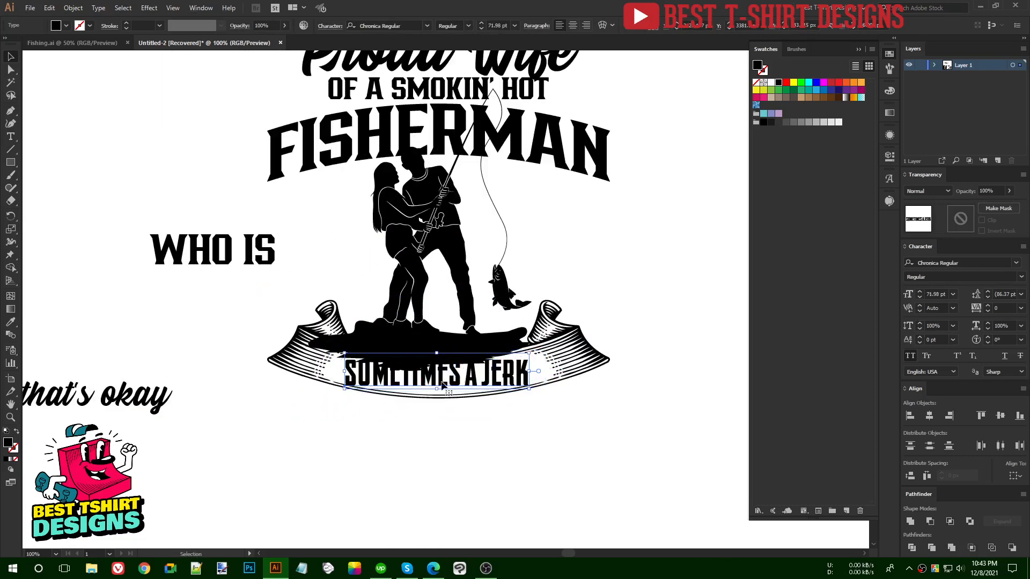
# Place "but that's okay" centred below the ribbon banner, enlarged to about the width of "Proud Wife"
pyautogui.scroll(-1, 442, 384)
pyautogui.moveTo(268, 404); pyautogui.dragTo(598, 429)
pyautogui.click(596, 429)
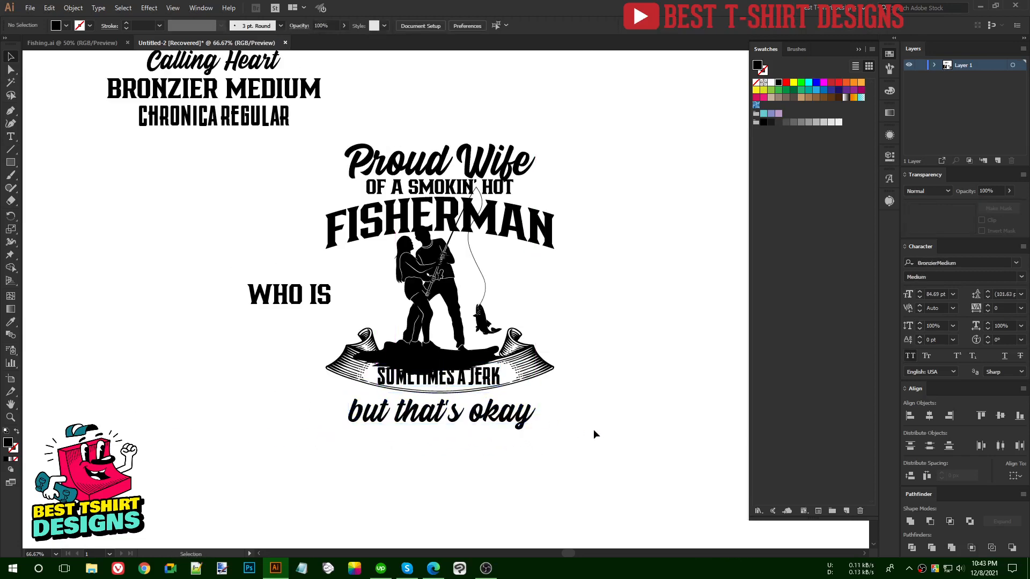
pyautogui.scroll(1, 593, 430)
pyautogui.scroll(1, 462, 358)
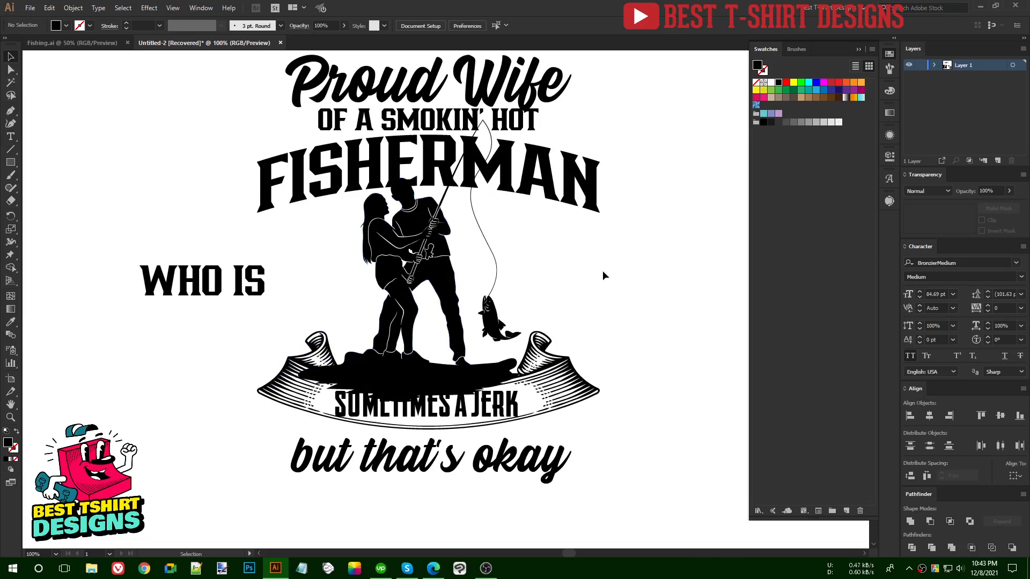
pyautogui.scroll(4, 603, 270)
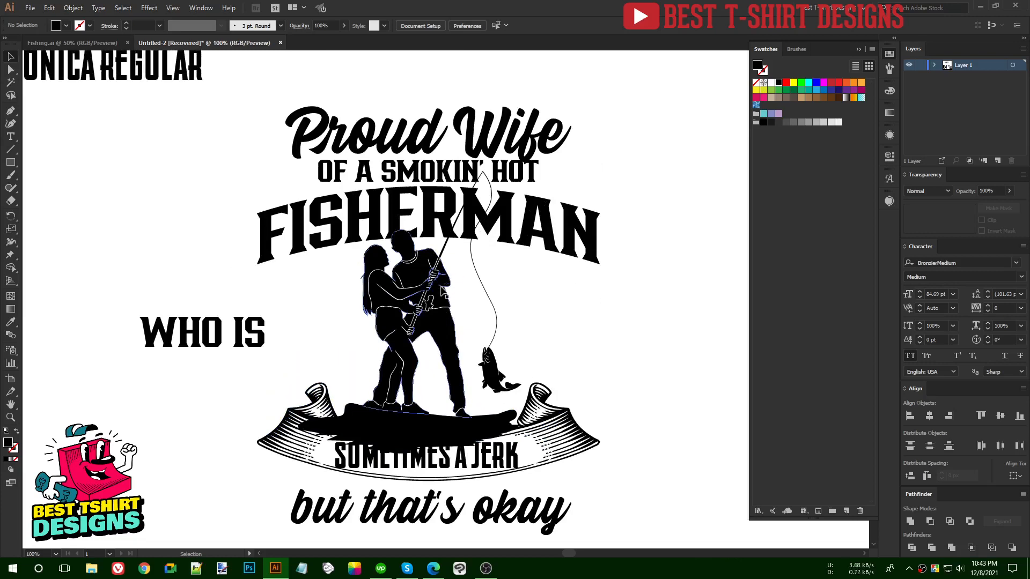
pyautogui.click(436, 311)
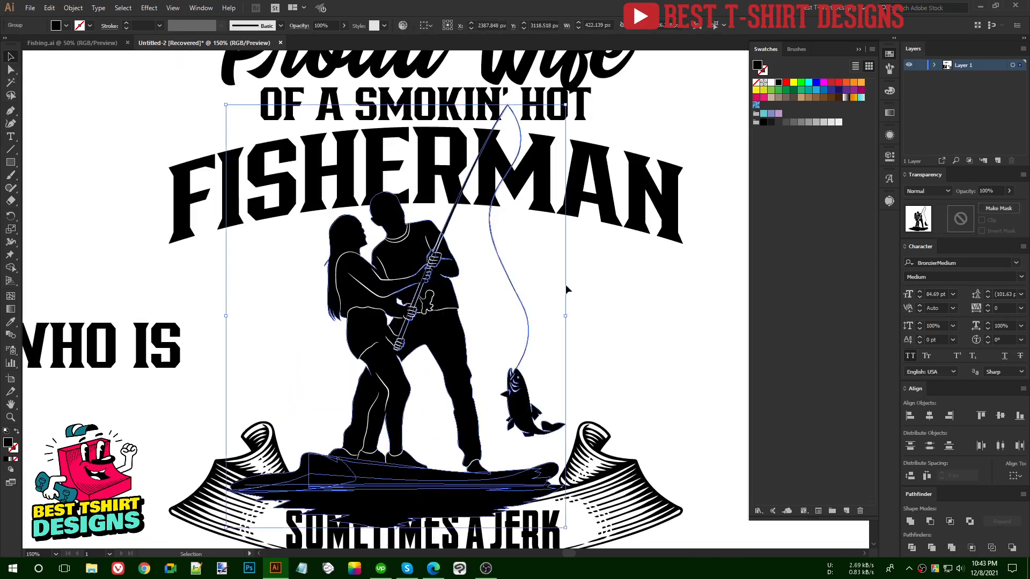
pyautogui.scroll(3, 538, 272)
pyautogui.press('a')
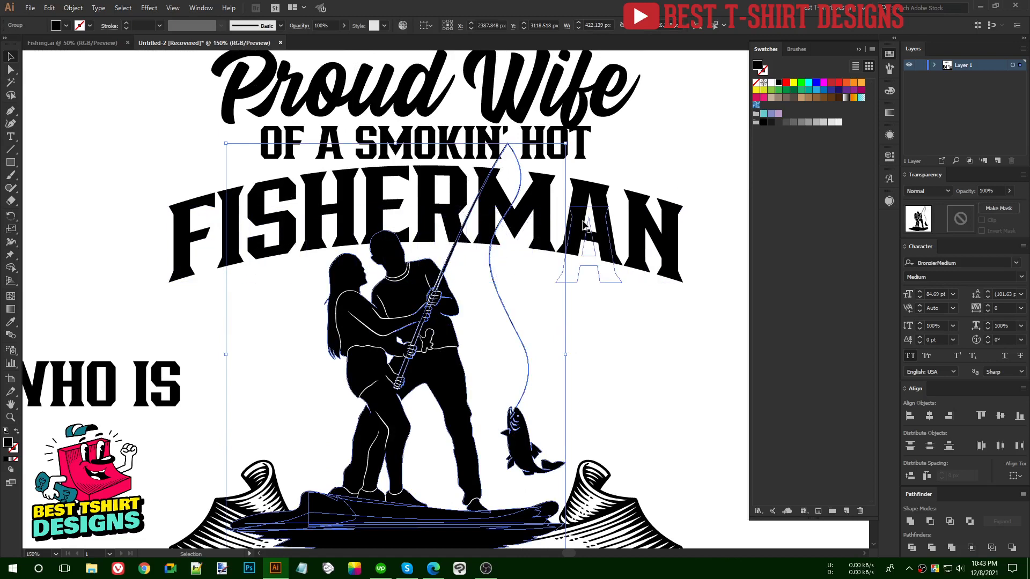
pyautogui.click(584, 225)
pyautogui.press('v')
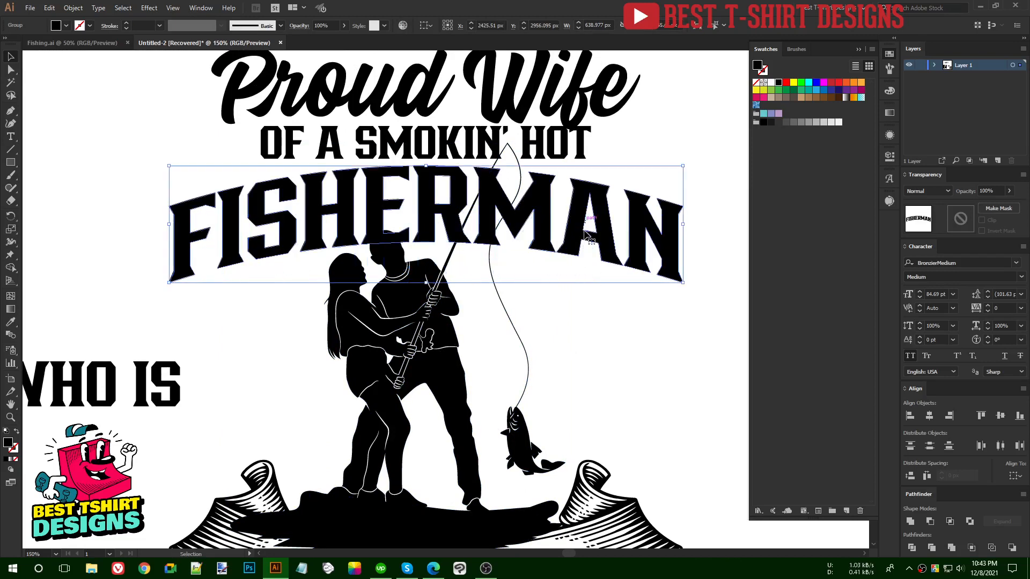
pyautogui.click(587, 314)
# Create a 3 px offset path around the couple silhouette with mitred joins and cut the offset shapes to the clipboard
pyautogui.click(435, 318)
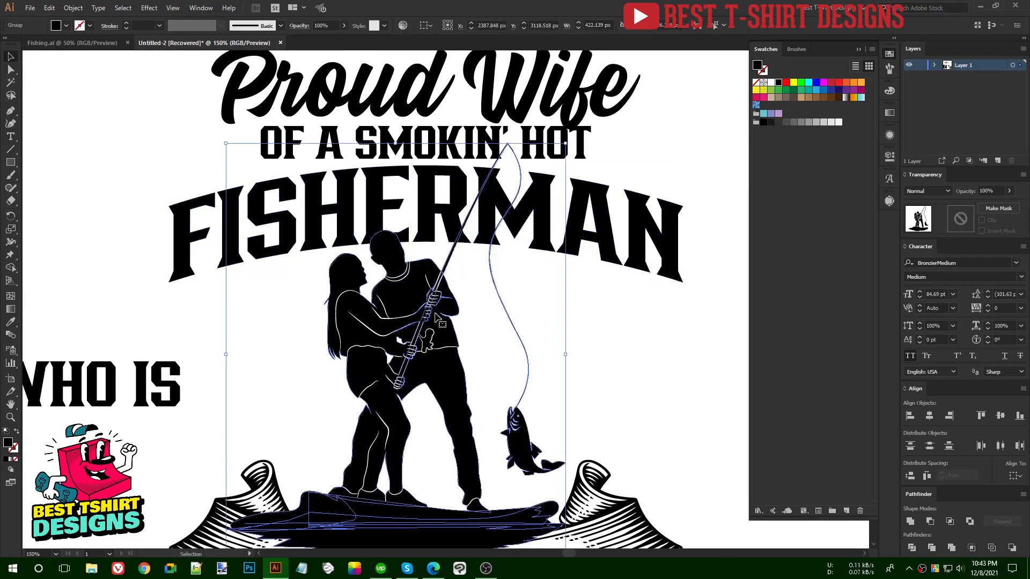
pyautogui.press('a')
pyautogui.hotkey('ctrl', 'alt', 'o')
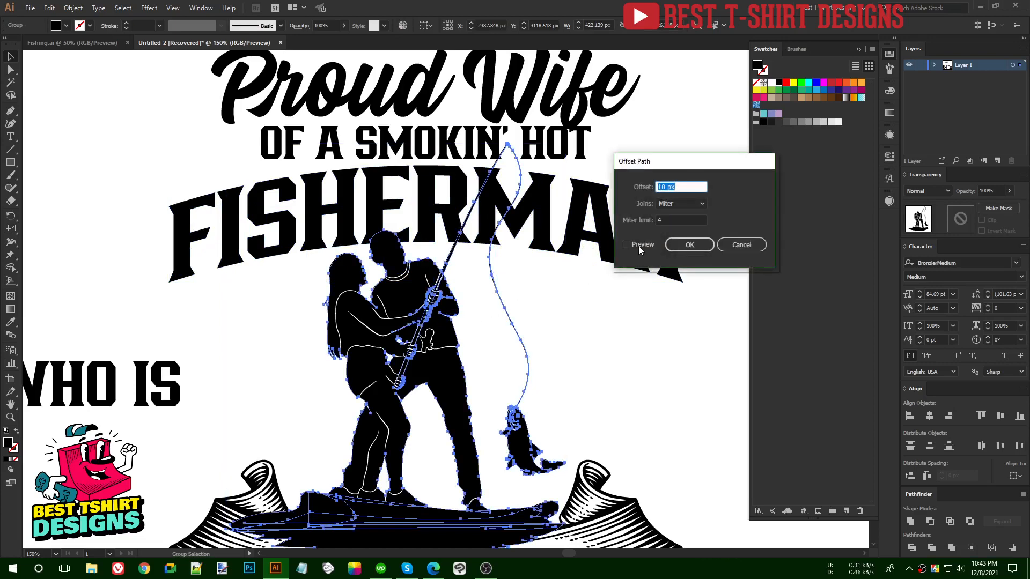
pyautogui.click(639, 247)
pyautogui.doubleClick(679, 185)
pyautogui.write('3')
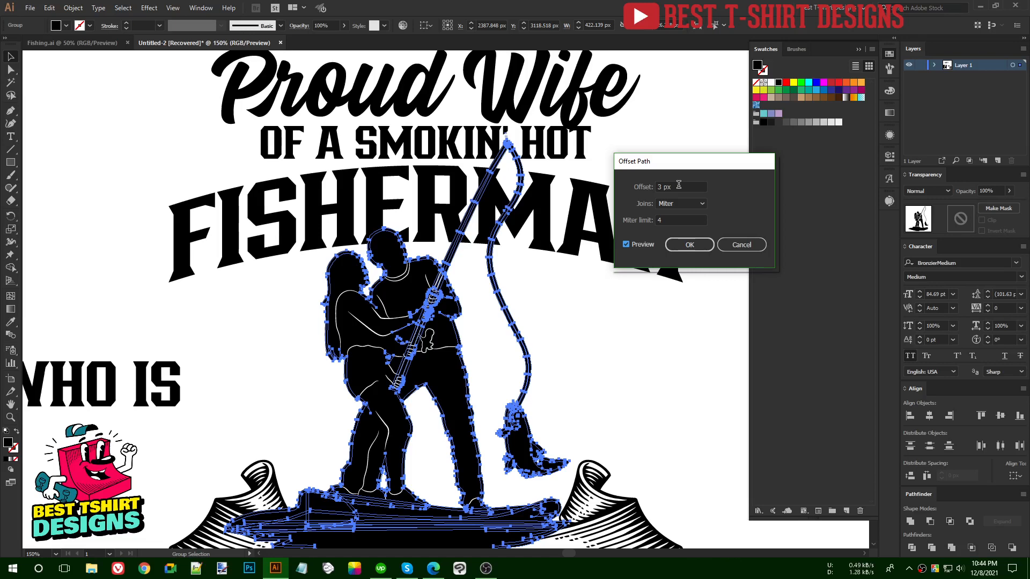
pyautogui.click(680, 242)
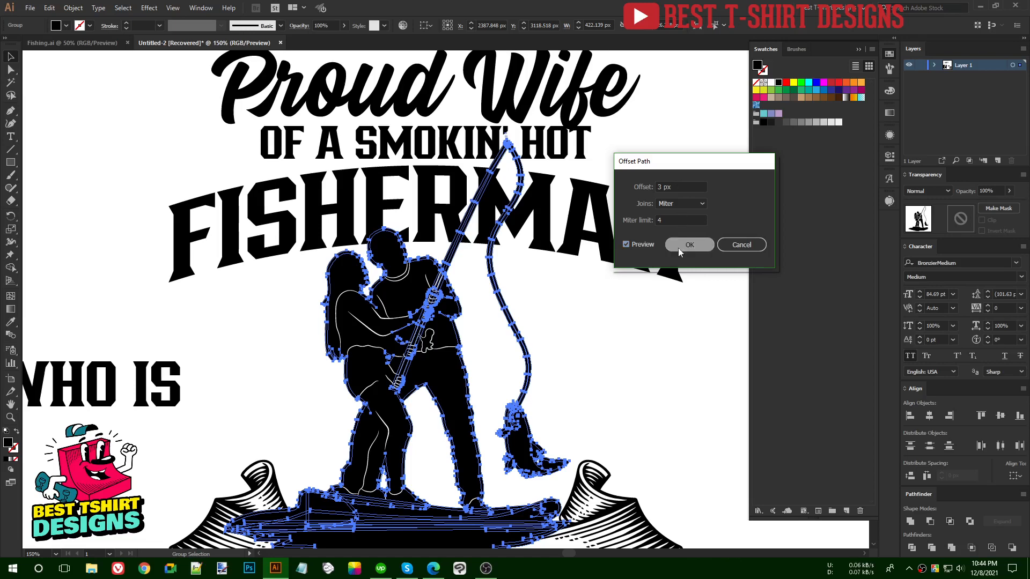
pyautogui.click(614, 332)
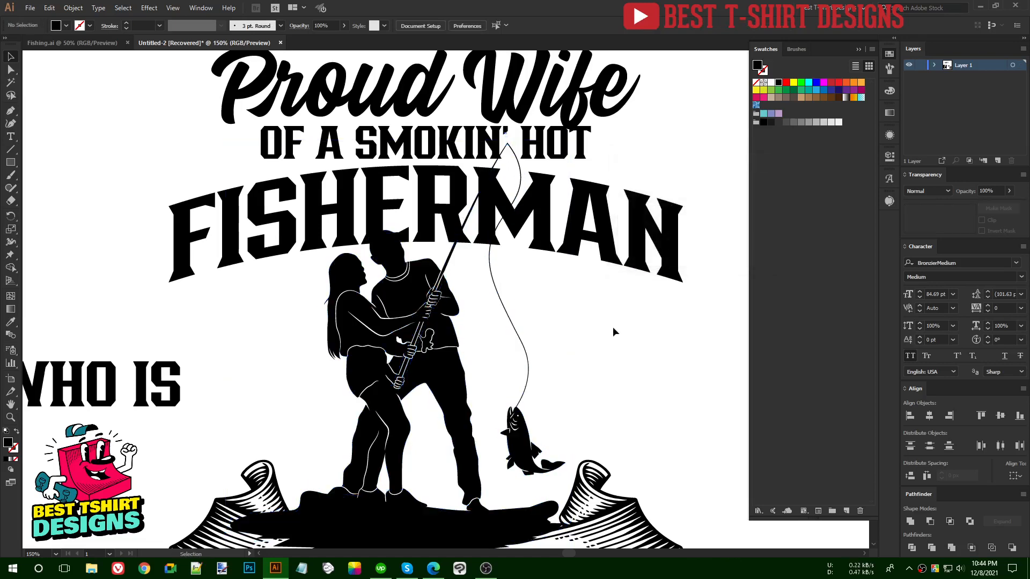
# Add an opacity mask without clipping to the "Fisherman" lettering and paste the silhouette's offset shapes in place inside the mask
pyautogui.click(547, 208)
pyautogui.click(960, 217)
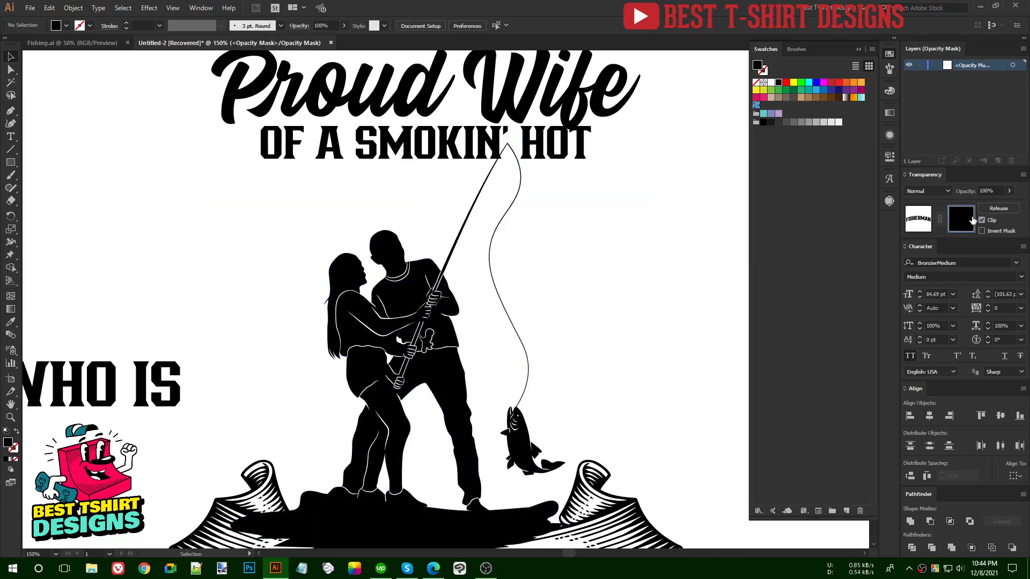
pyautogui.click(988, 221)
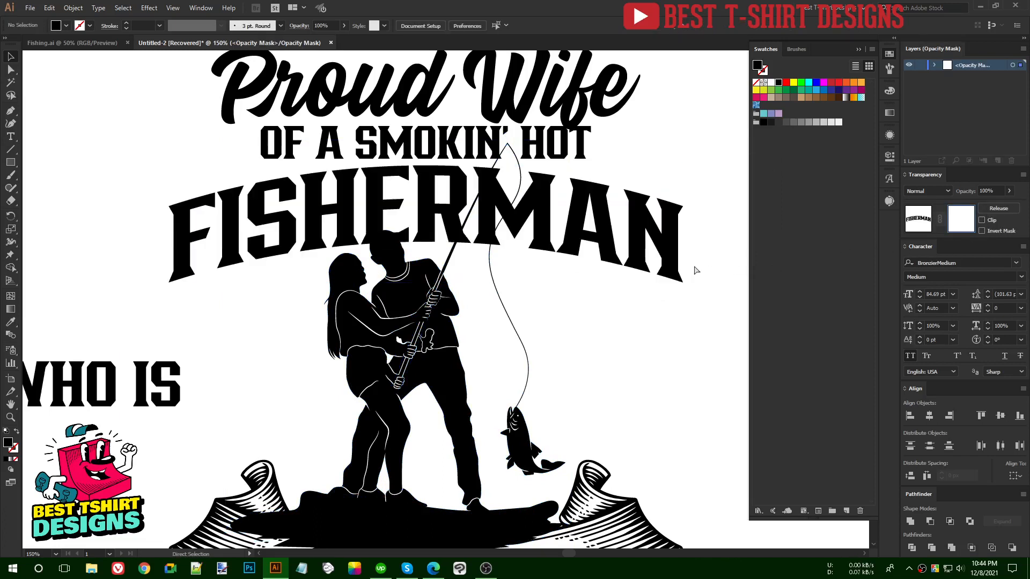
pyautogui.hotkey('ctrl', 'f')
pyautogui.click(610, 307)
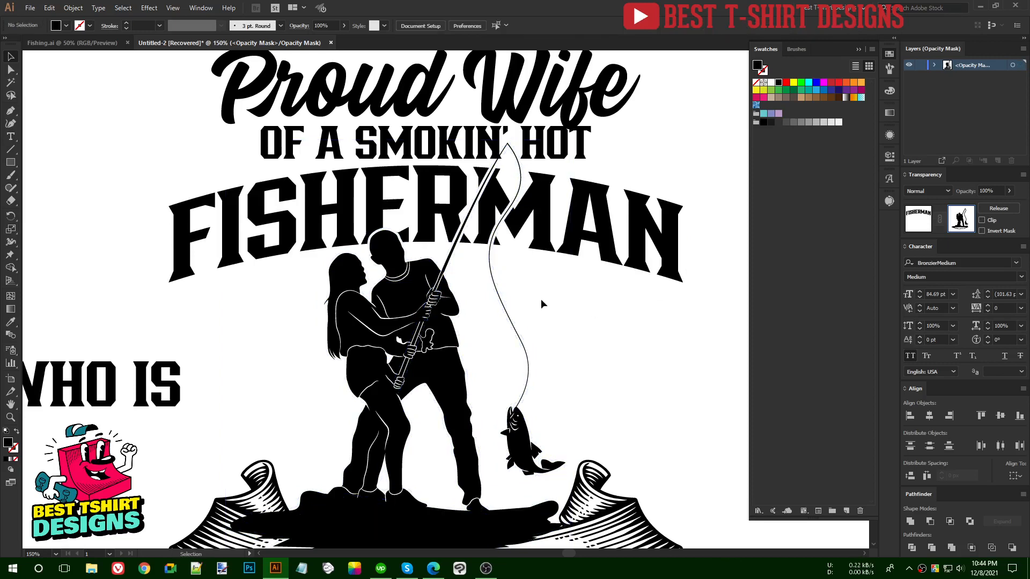
# Erase the upper section of the fishing rod's offset shape in the opacity mask where it crosses the "Fisherman" lettering
pyautogui.scroll(1, 541, 298)
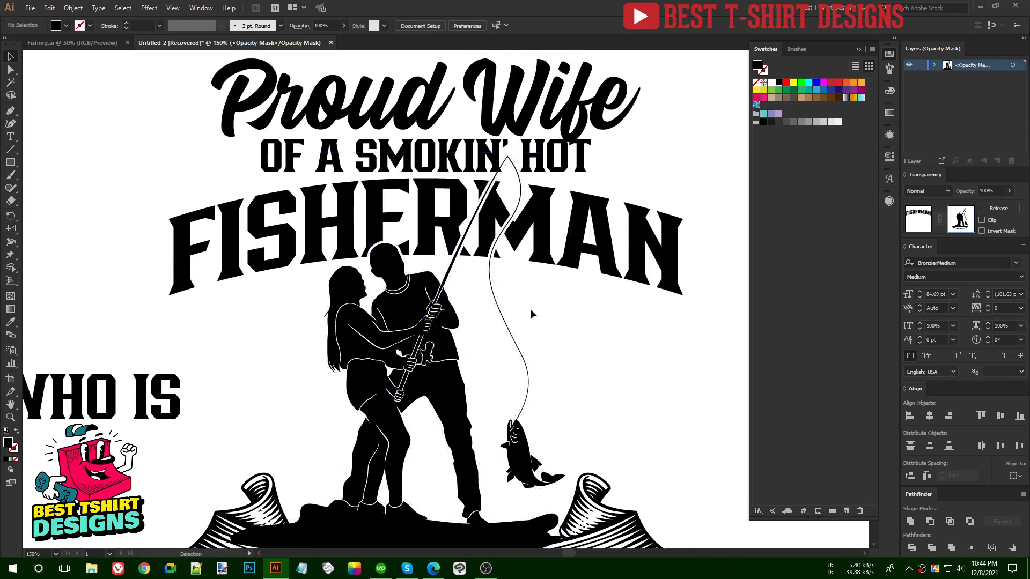
pyautogui.scroll(1, 505, 208)
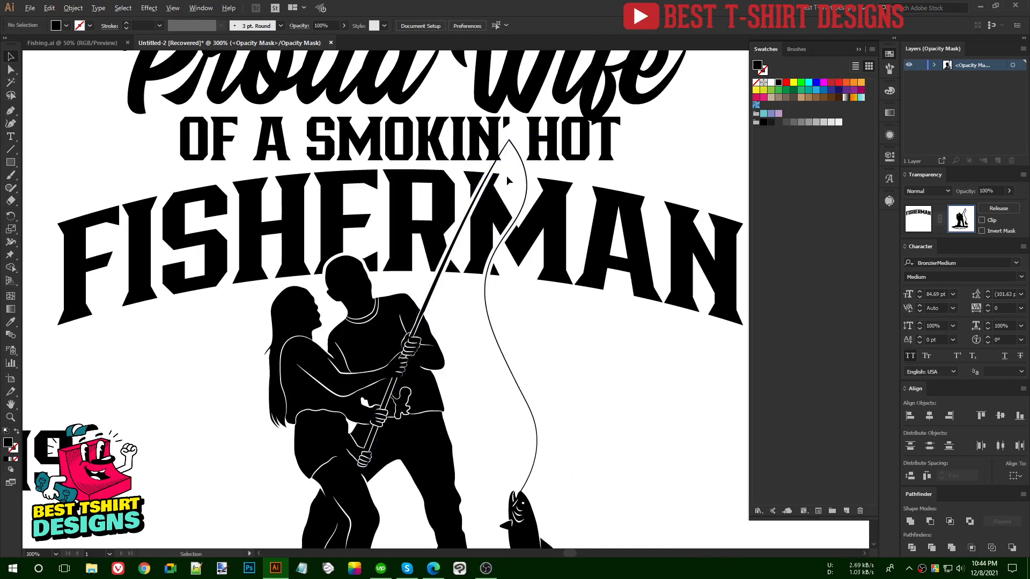
pyautogui.scroll(1, 506, 176)
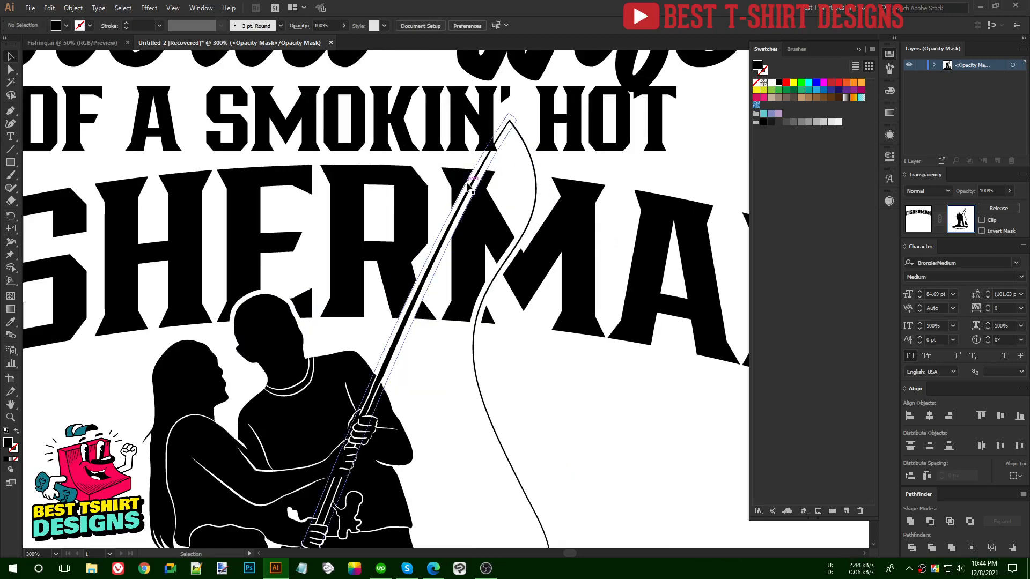
pyautogui.click(471, 189)
pyautogui.hotkey('shift', 'e')
pyautogui.moveTo(502, 152); pyautogui.dragTo(427, 273)
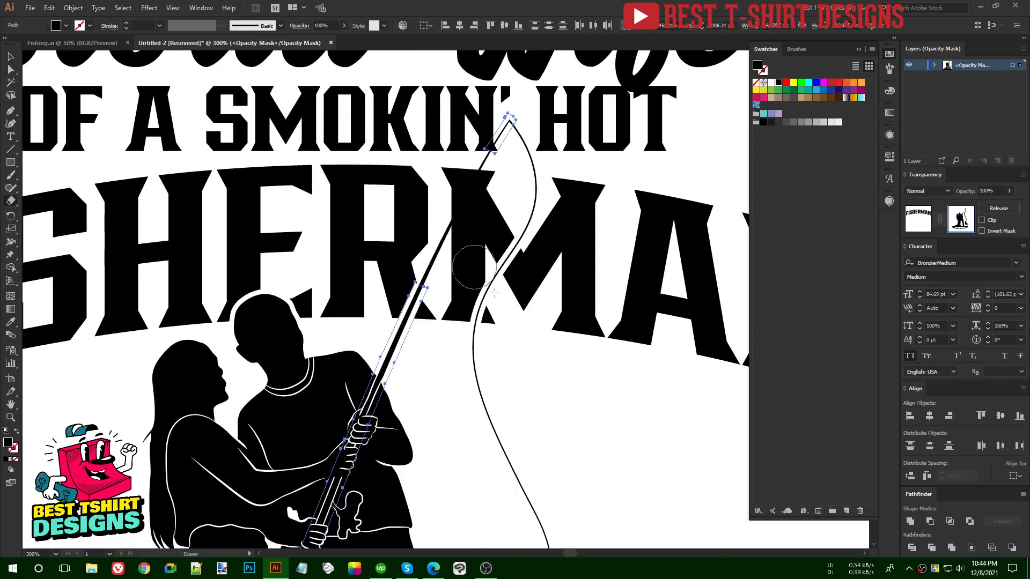
# Leave the opacity mask, create a 3 px mitred offset path around the "M" of "Fisherman" and cut the offset shape to the clipboard
pyautogui.press('v')
pyautogui.click(548, 359)
pyautogui.click(916, 223)
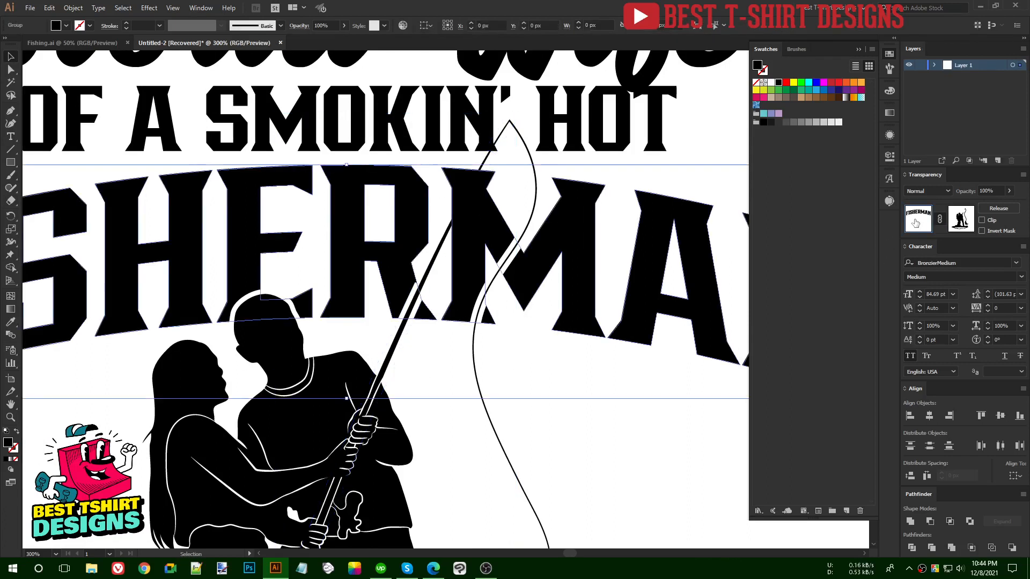
pyautogui.doubleClick(513, 276)
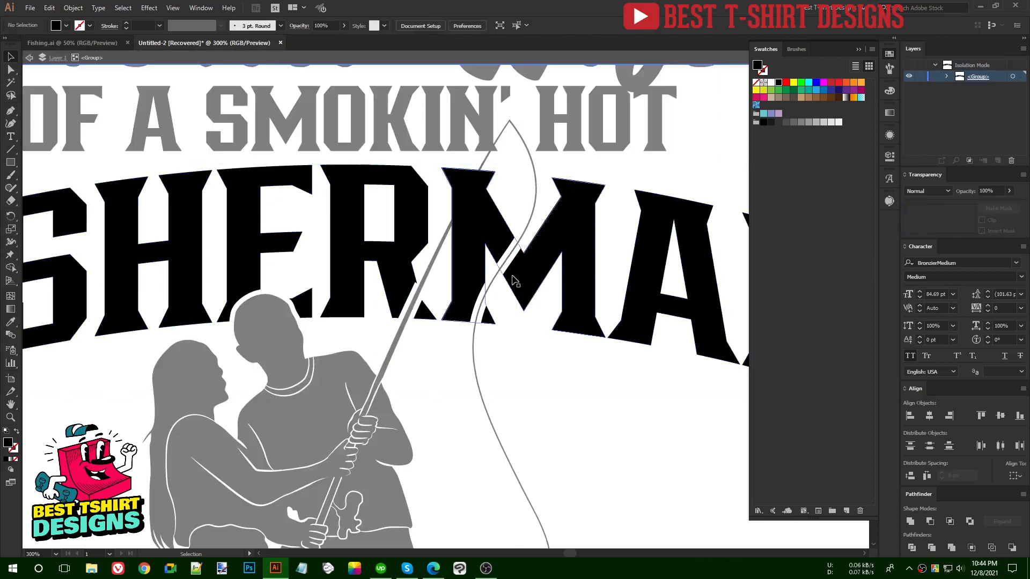
pyautogui.click(513, 276)
pyautogui.hotkey('alt', 'o')
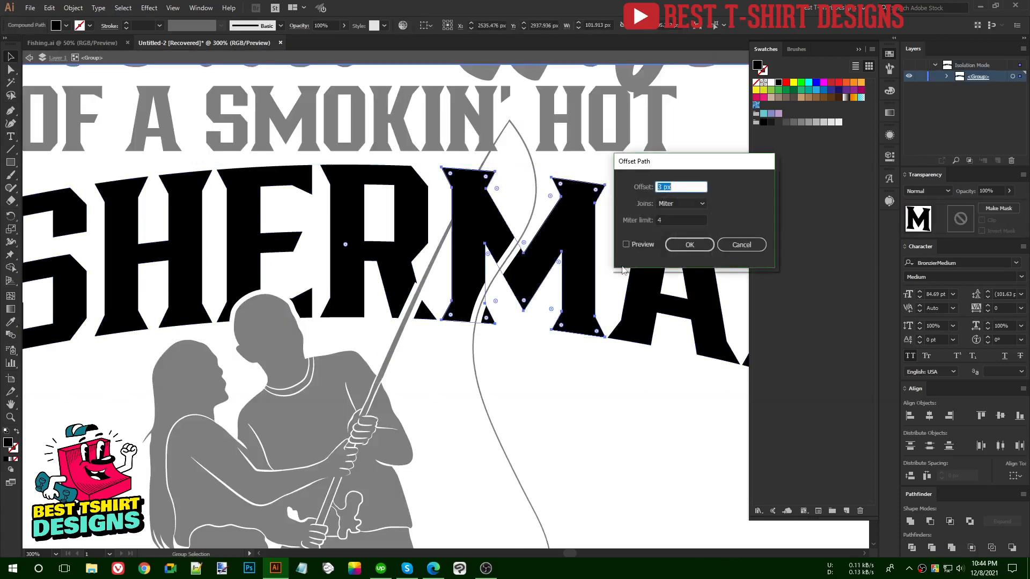
pyautogui.click(646, 246)
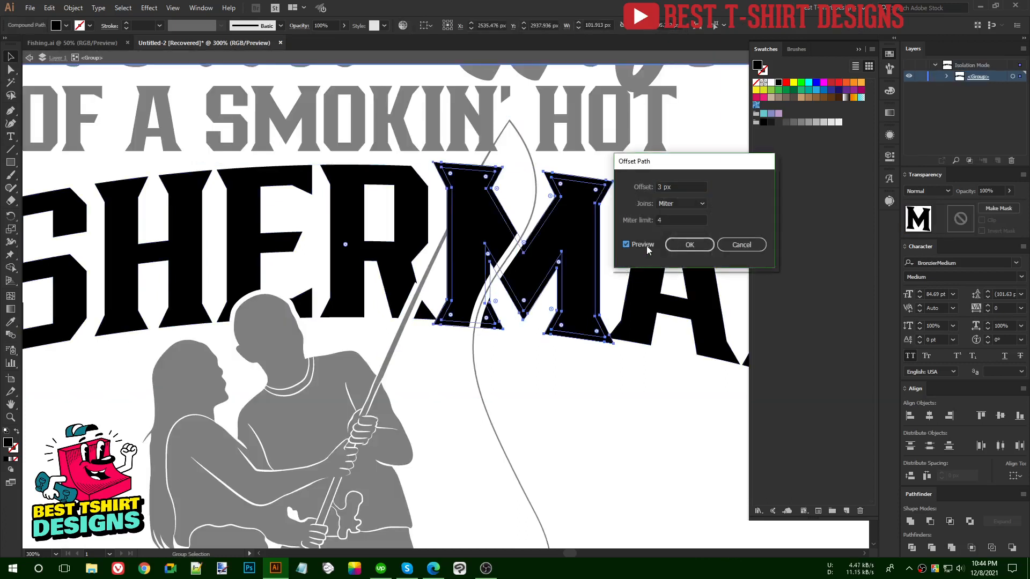
pyautogui.click(688, 245)
pyautogui.click(576, 380)
pyautogui.doubleClick(576, 381)
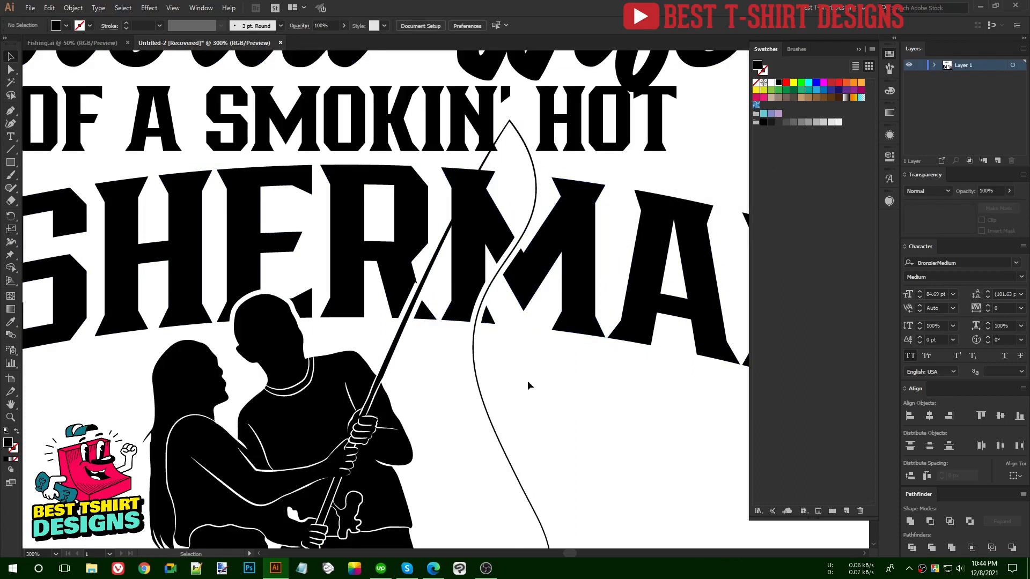
# Add an opacity mask without clipping to the couple silhouette and paste the "M" offset shape in place inside the mask
pyautogui.click(472, 362)
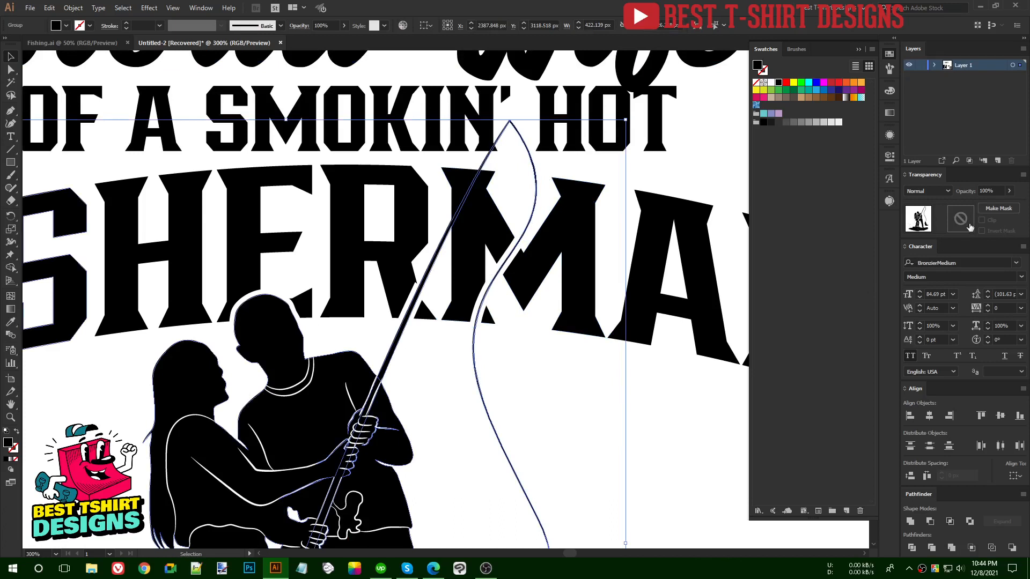
pyautogui.click(969, 222)
pyautogui.click(985, 222)
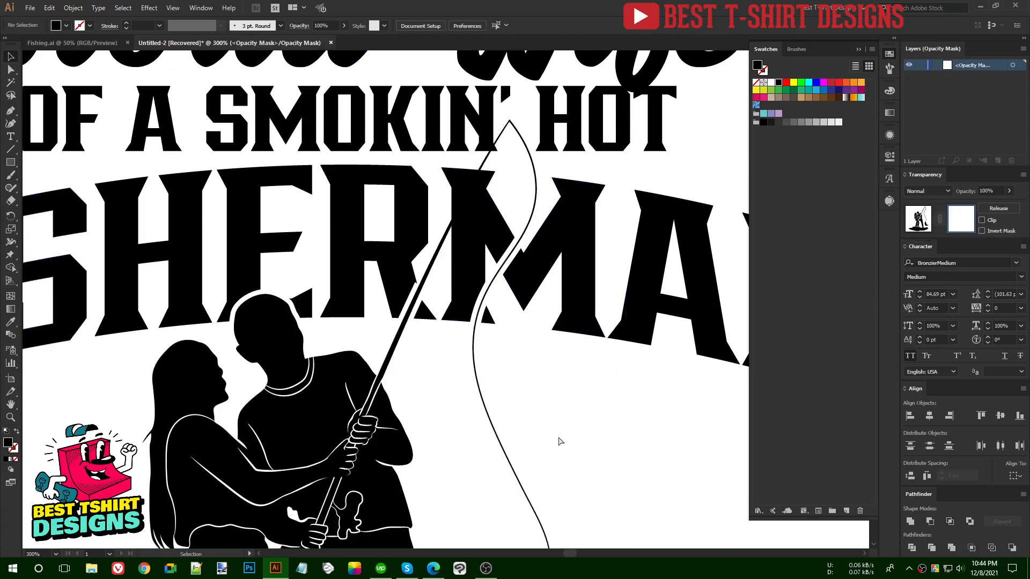
pyautogui.hotkey('ctrl', 'f')
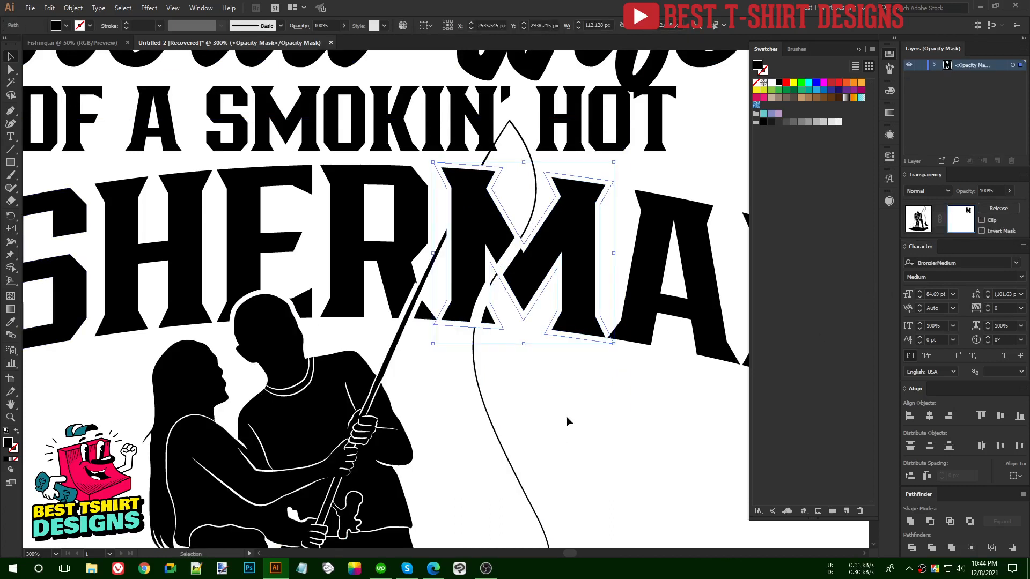
pyautogui.click(567, 416)
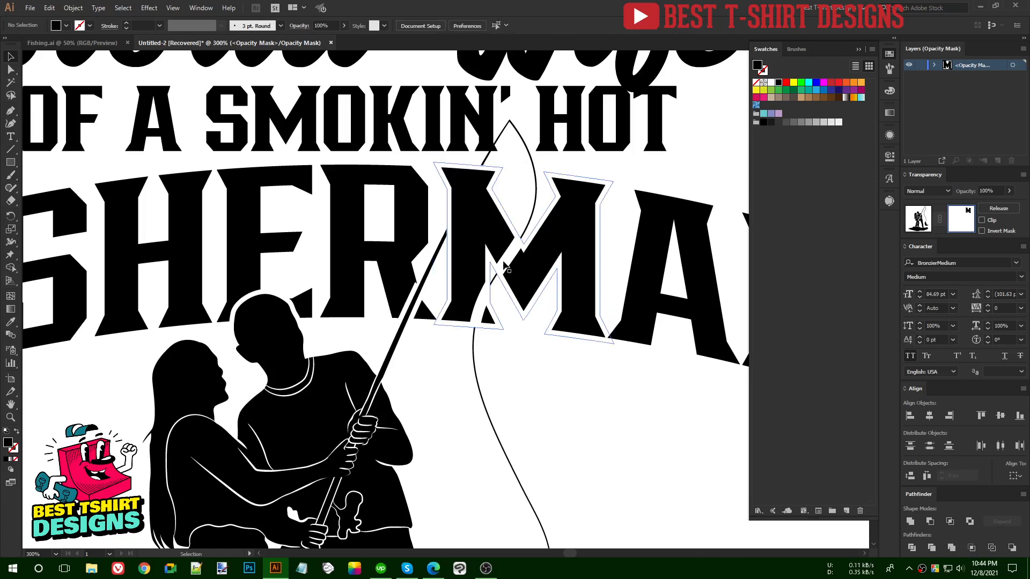
# Erase the part of the "M" offset shape in the silhouette's opacity mask that covers the fishing line
pyautogui.hotkey('shift', 'e')
pyautogui.moveTo(539, 214)
pyautogui.mouseDown()
pyautogui.moveTo(486, 285)
pyautogui.moveTo(471, 356)
pyautogui.mouseUp()
pyautogui.press('v')
pyautogui.click(555, 394)
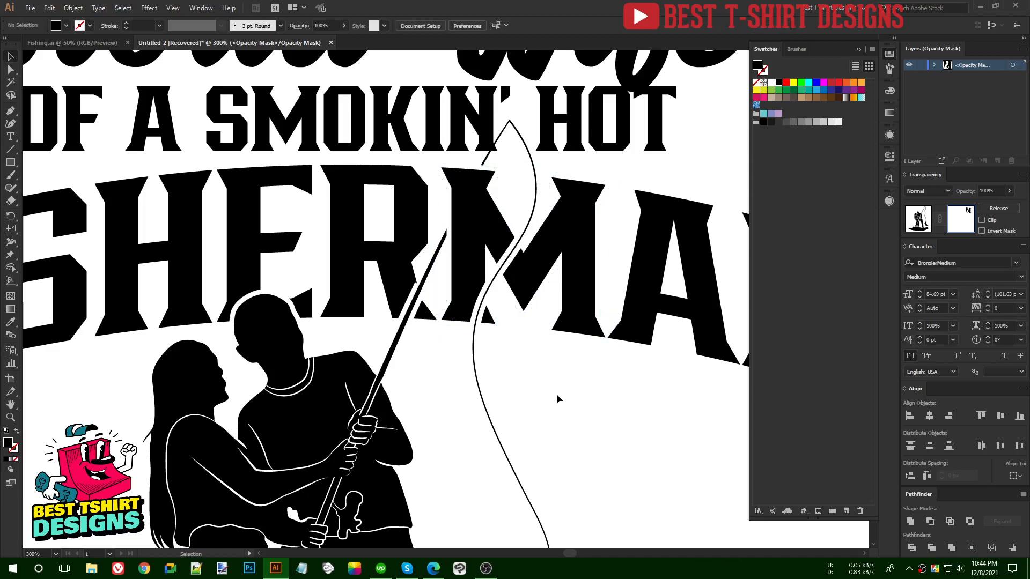
# In the "Fisherman" opacity mask, extend the upper corner of the rod's offset shape further up along the rod beside the "R", and leave the mask
pyautogui.hotkey('ctrl', '-')
pyautogui.hotkey('ctrl', '-')
pyautogui.scroll(-2, 548, 409)
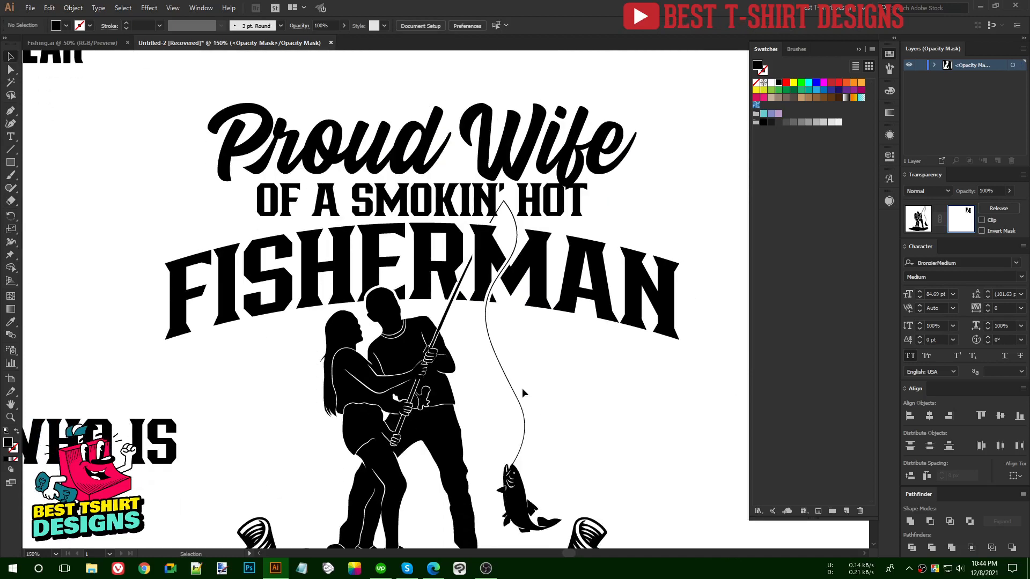
pyautogui.scroll(1, 459, 338)
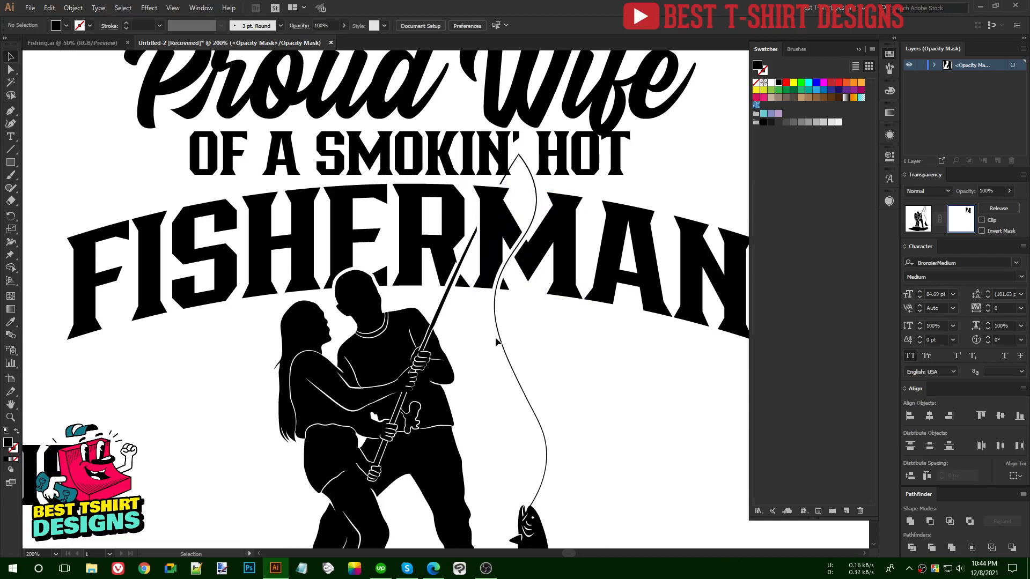
pyautogui.scroll(-2, 400, 247)
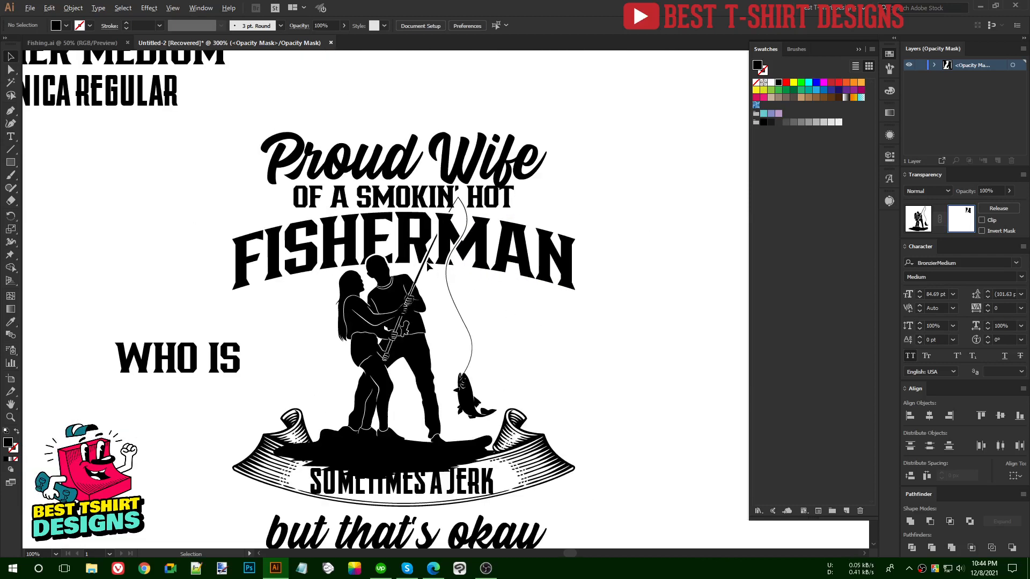
pyautogui.scroll(4, 429, 267)
pyautogui.scroll(1, 437, 190)
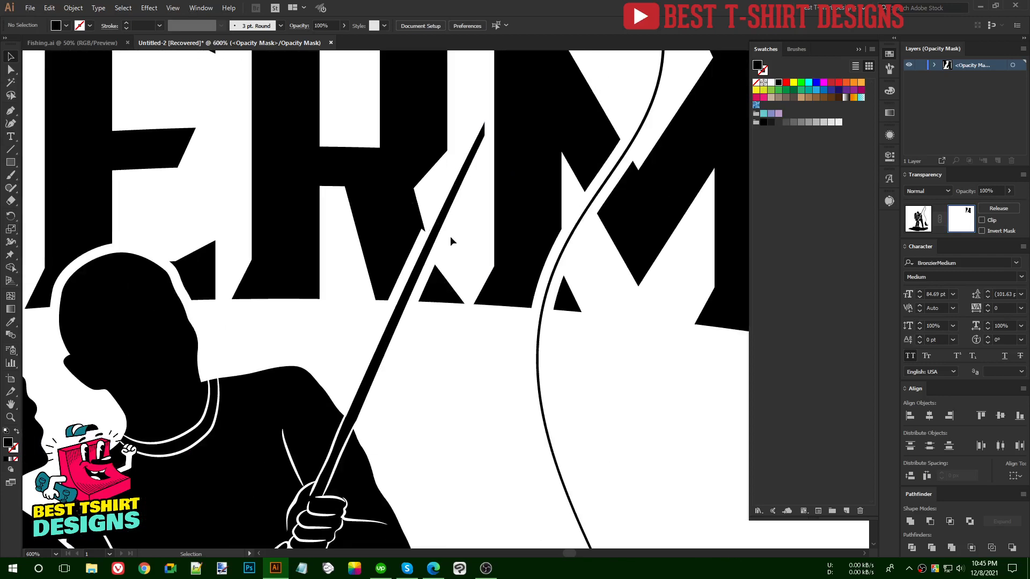
pyautogui.scroll(1, 450, 236)
pyautogui.scroll(1, 423, 243)
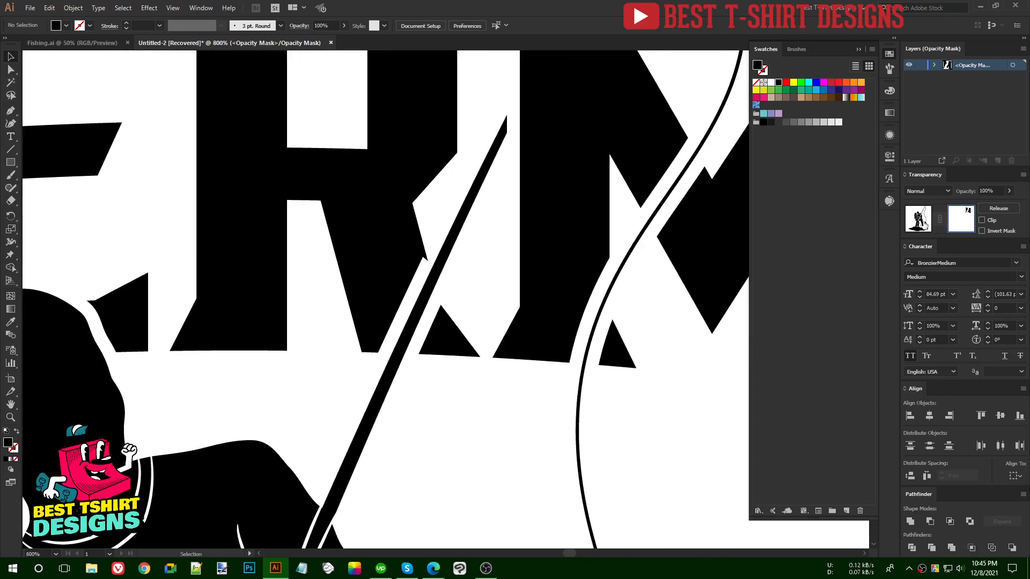
pyautogui.click(919, 219)
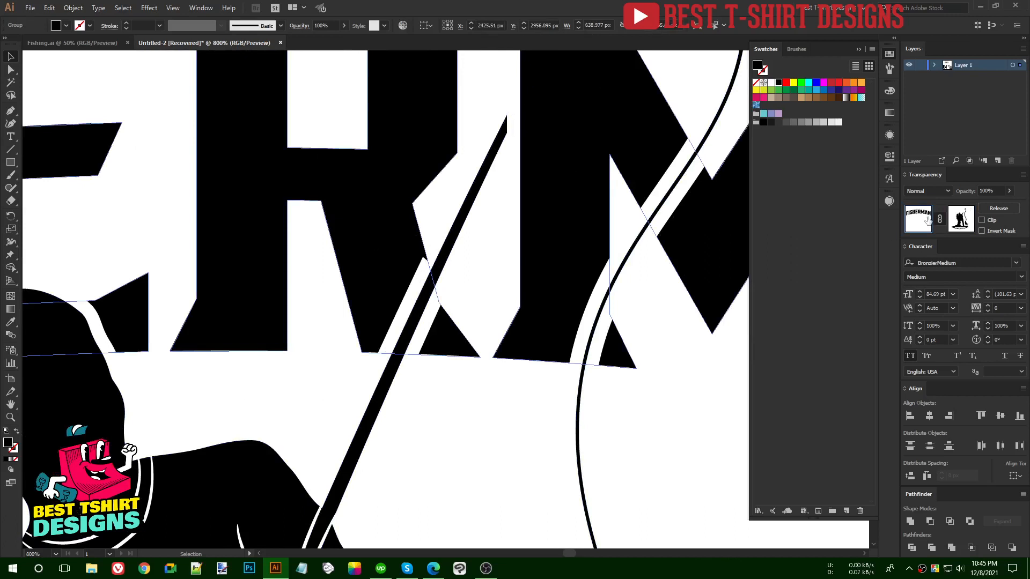
pyautogui.click(961, 219)
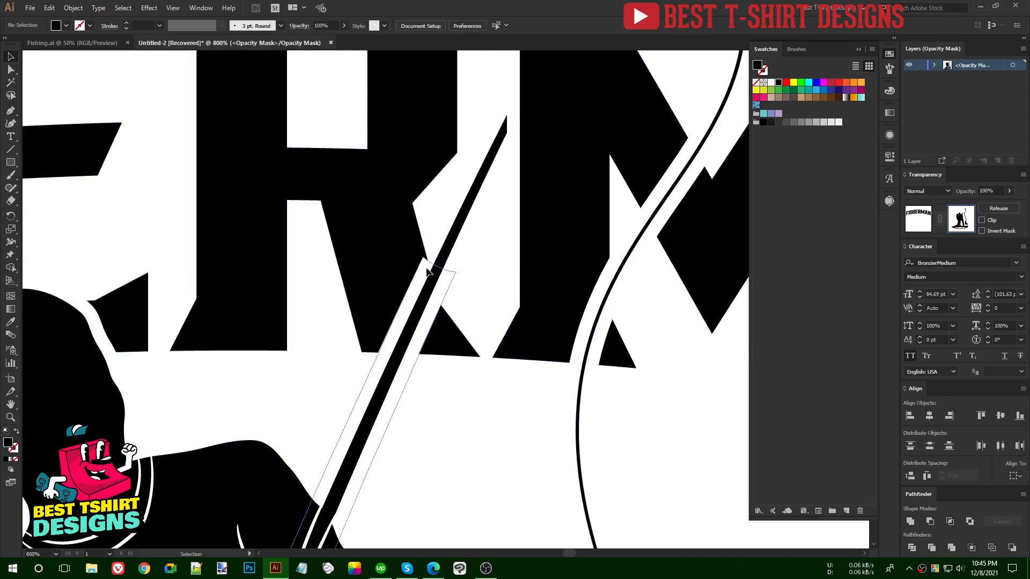
pyautogui.press('a')
pyautogui.moveTo(424, 260); pyautogui.dragTo(437, 225)
pyautogui.scroll(-3, 463, 289)
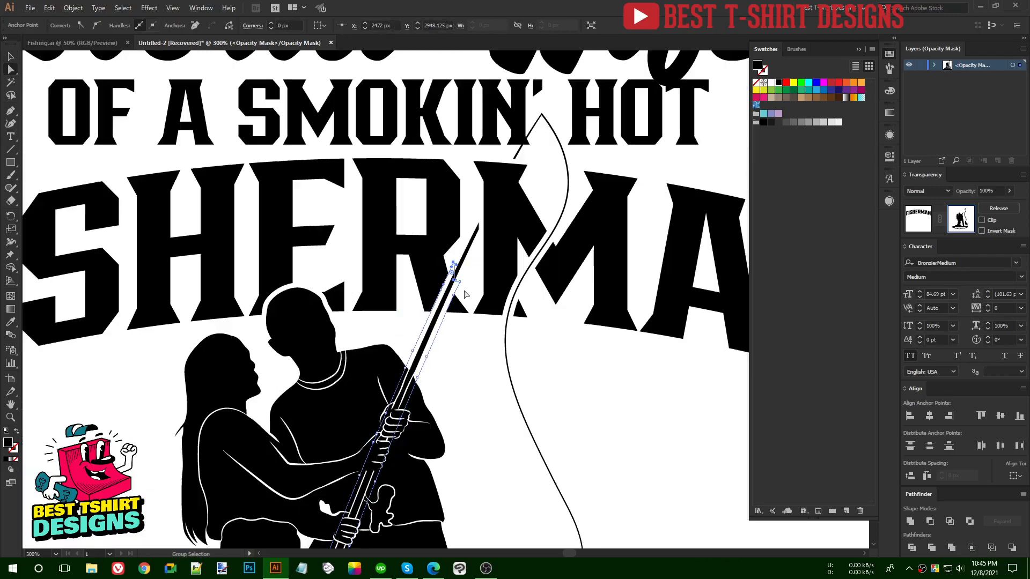
pyautogui.click(474, 358)
pyautogui.press('v')
pyautogui.scroll(-1, 537, 375)
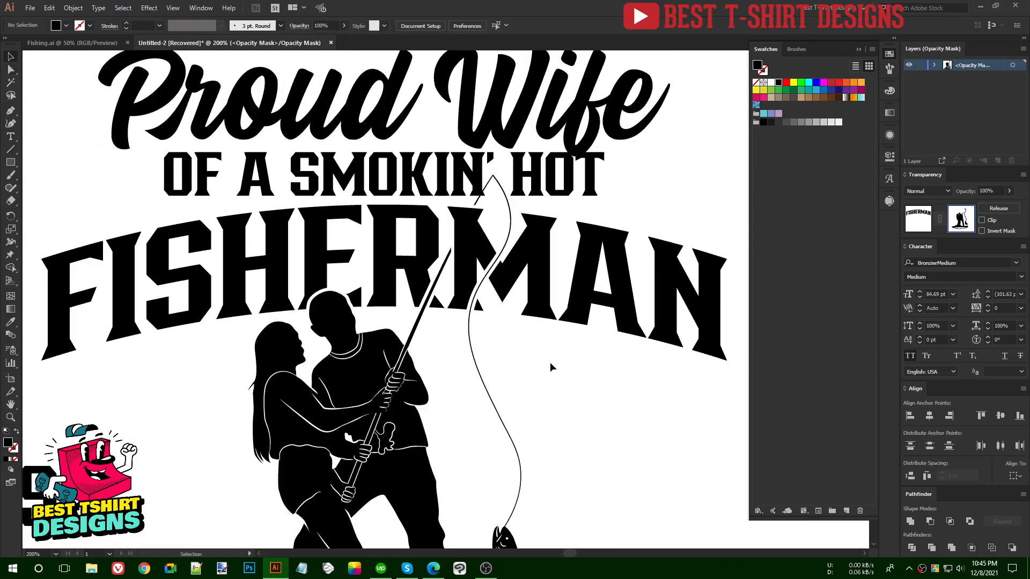
pyautogui.scroll(-1, 462, 333)
pyautogui.click(922, 225)
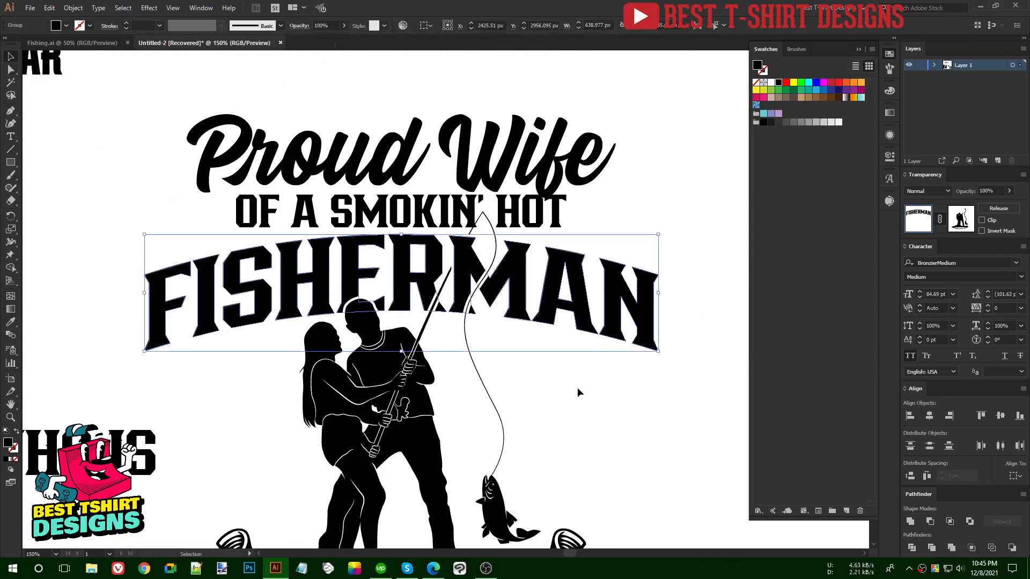
# Move "but that's okay" further down to leave more space below the ribbon banner
pyautogui.scroll(1, 578, 393)
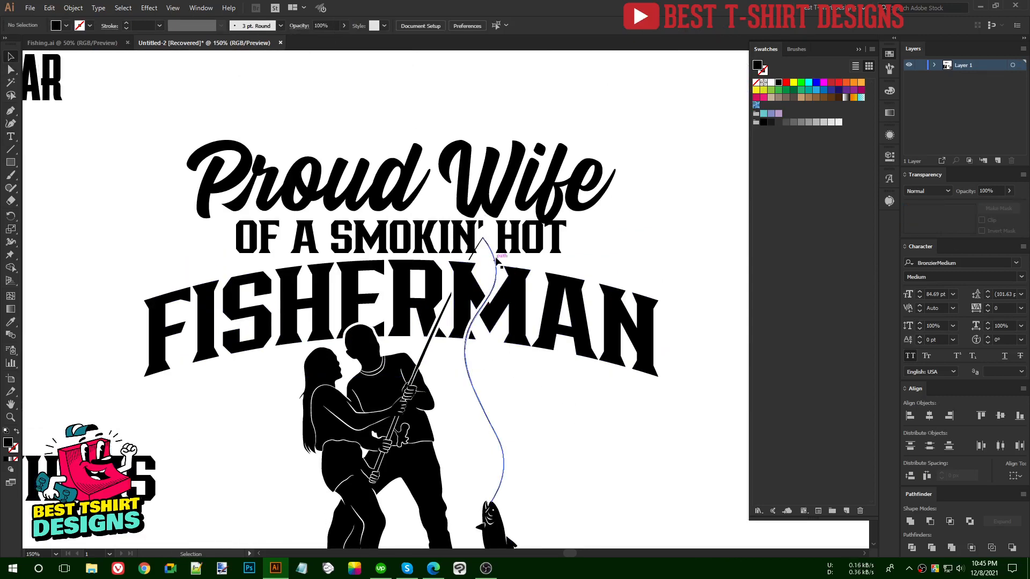
pyautogui.scroll(-2, 498, 262)
pyautogui.scroll(-1, 510, 338)
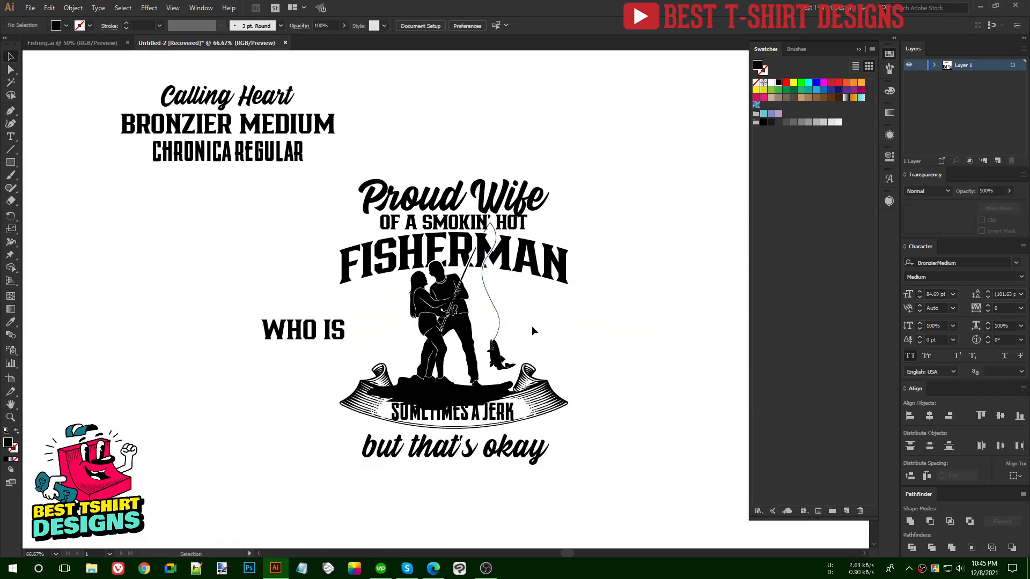
pyautogui.scroll(-1, 535, 326)
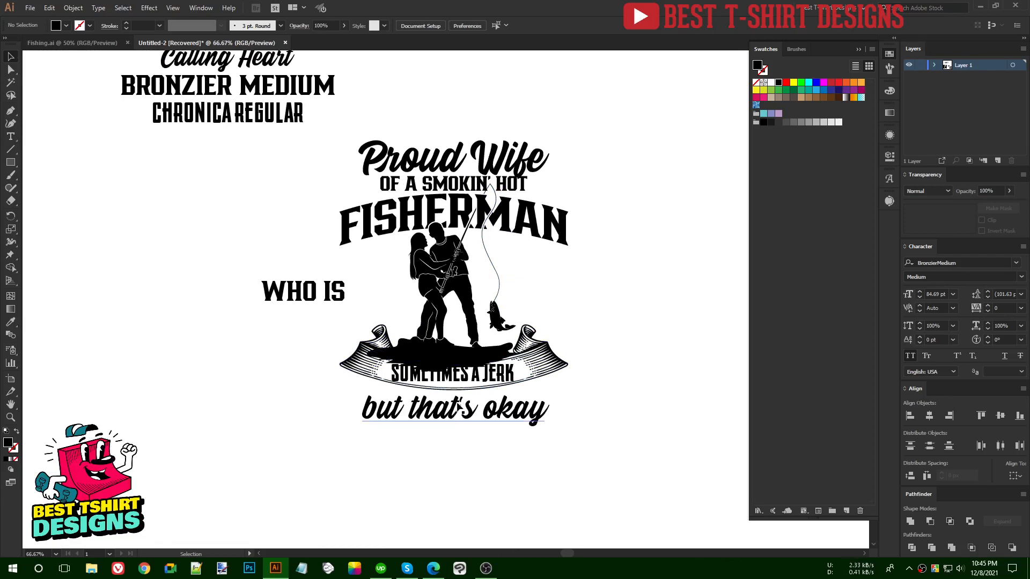
pyautogui.moveTo(458, 412); pyautogui.dragTo(460, 452)
# Bring the ribbon banner in front of the couple silhouette by cutting it and pasting it in place
pyautogui.scroll(1, 531, 368)
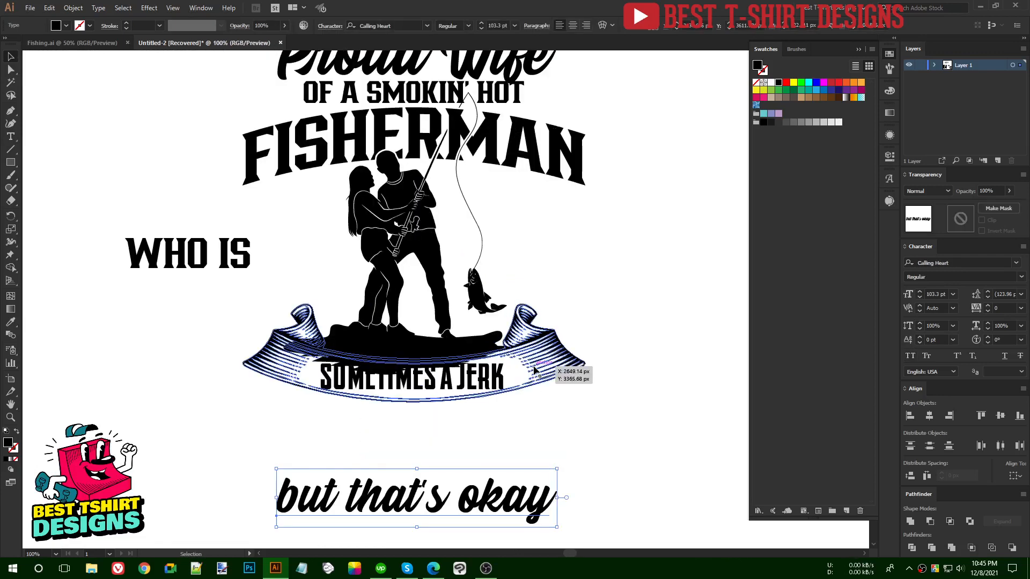
pyautogui.click(471, 354)
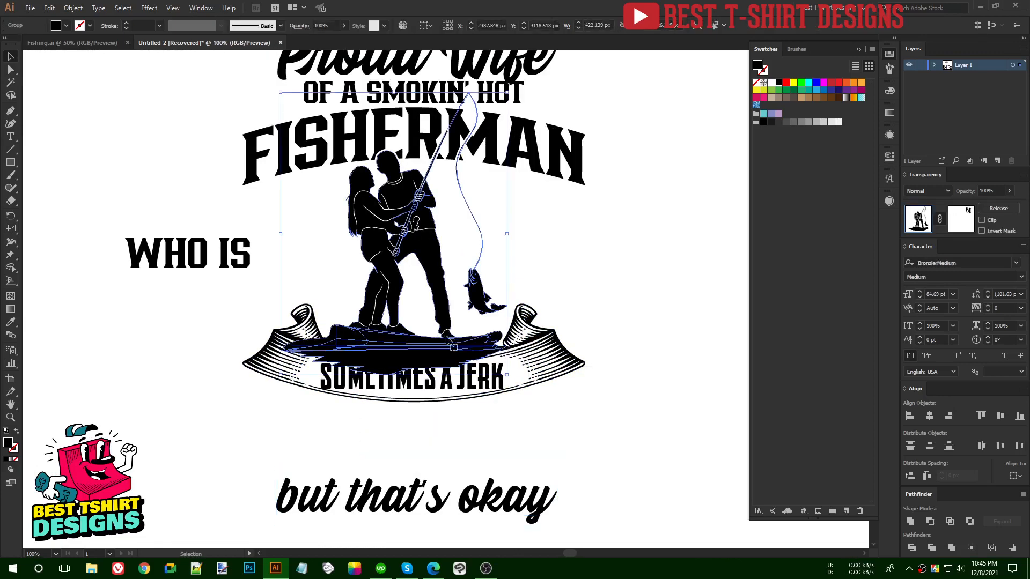
pyautogui.scroll(2, 407, 318)
pyautogui.click(659, 379)
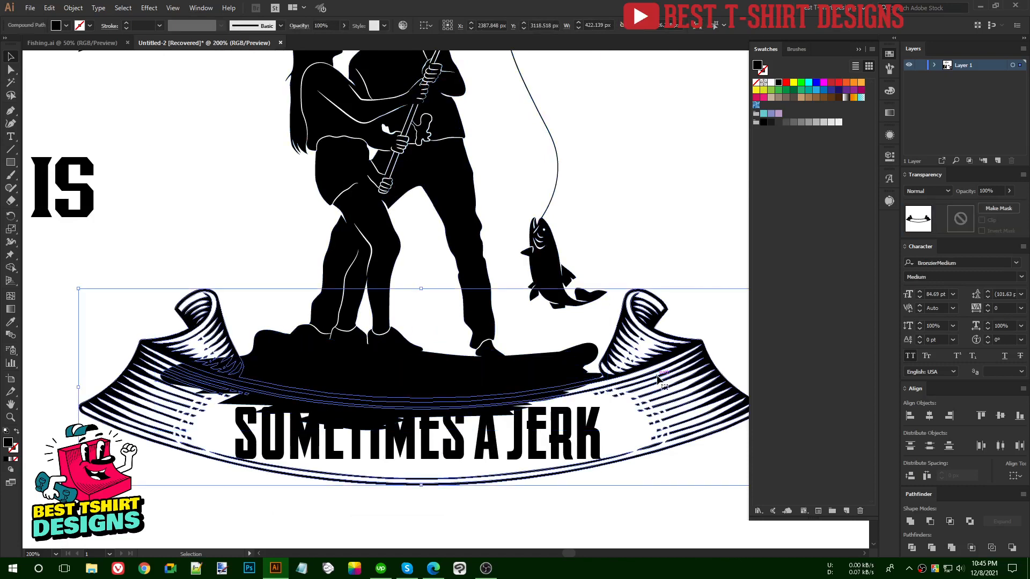
pyautogui.hotkey('ctrl', 'x')
pyautogui.hotkey('ctrl', 'f')
# Fill the couple silhouette with dark red to distinguish it from the ribbon banner
pyautogui.scroll(1, 390, 429)
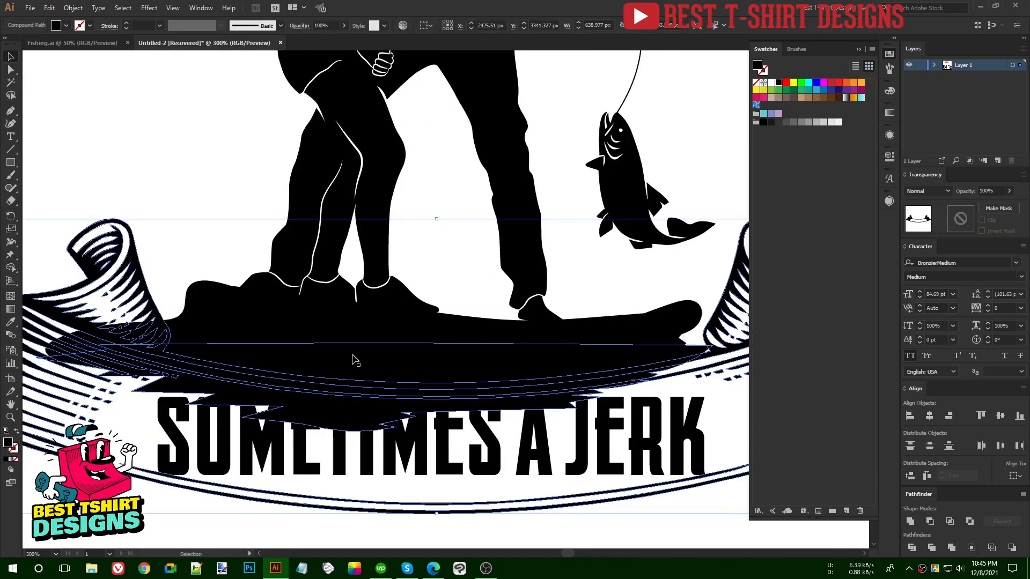
pyautogui.click(355, 360)
pyautogui.click(831, 83)
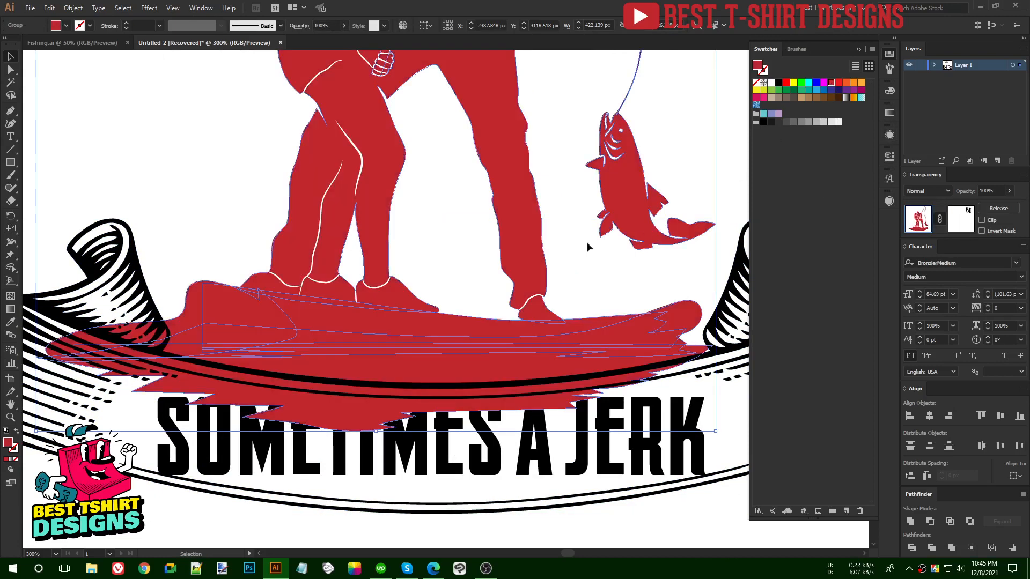
pyautogui.click(482, 263)
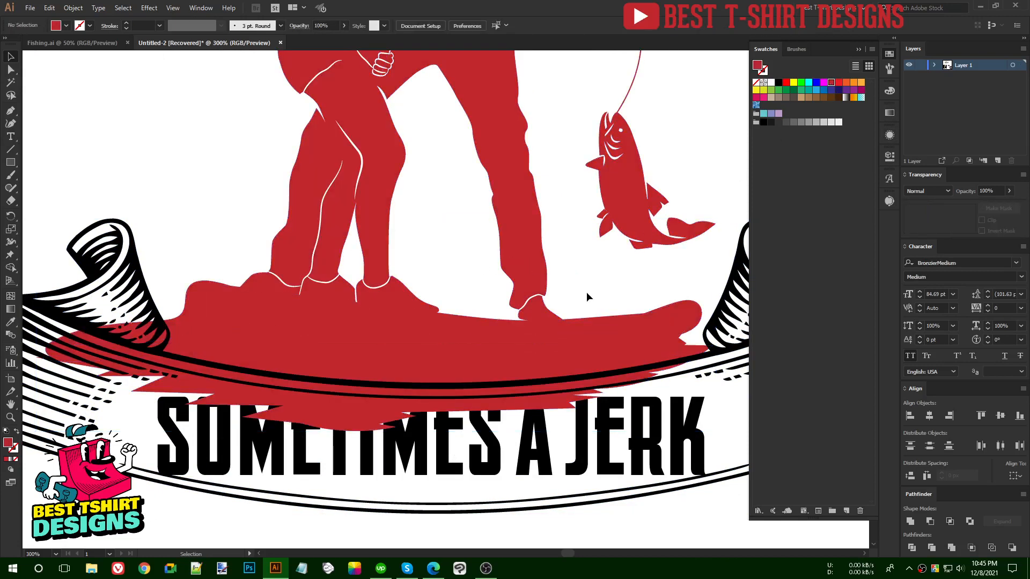
# Inside the silhouette group, extend the ground's right end with the Pencil tool so it reaches behind the ribbon's right curl
pyautogui.scroll(-1, 340, 333)
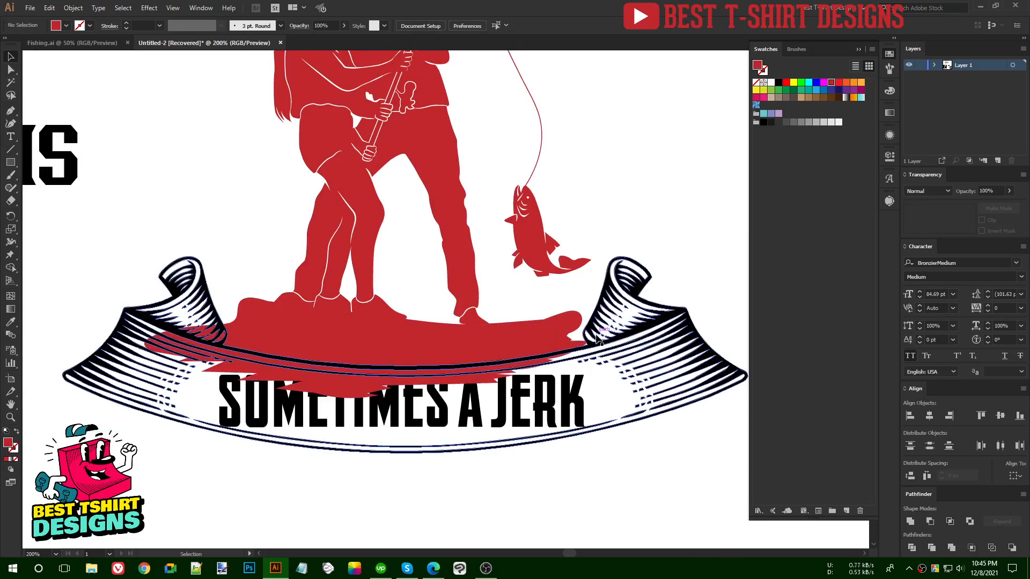
pyautogui.doubleClick(546, 331)
pyautogui.click(547, 329)
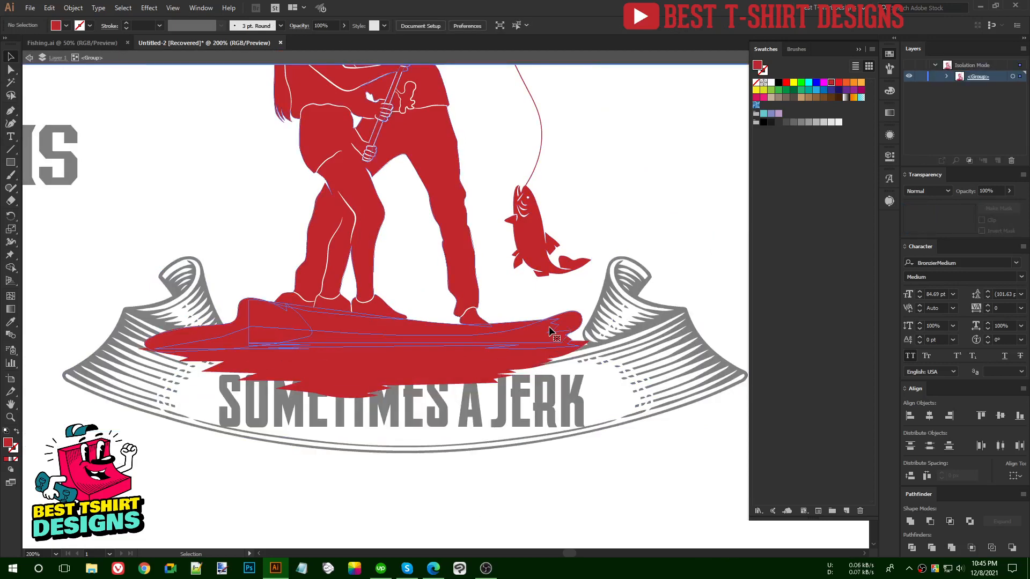
pyautogui.doubleClick(560, 334)
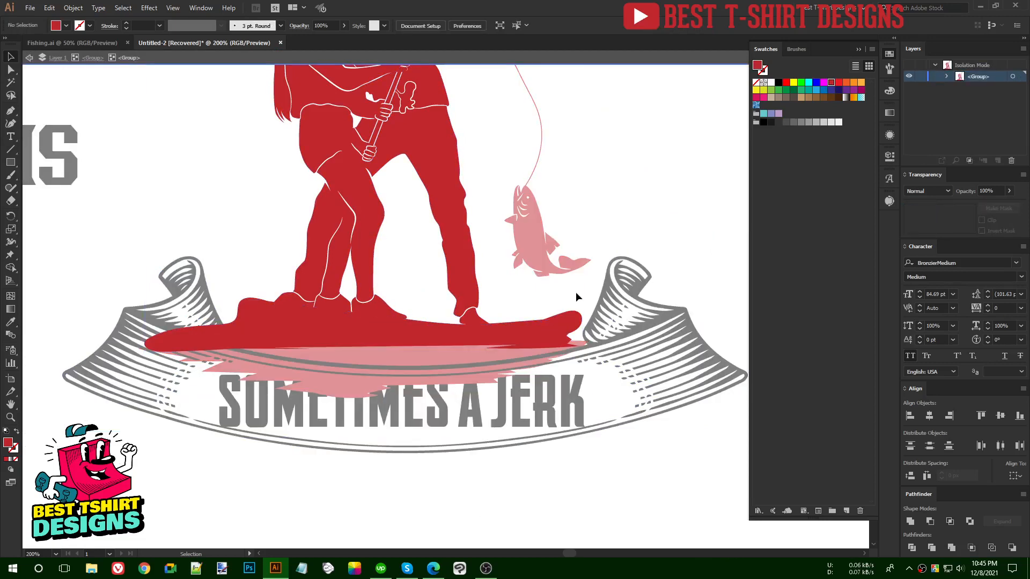
pyautogui.press('n')
pyautogui.scroll(1, 621, 333)
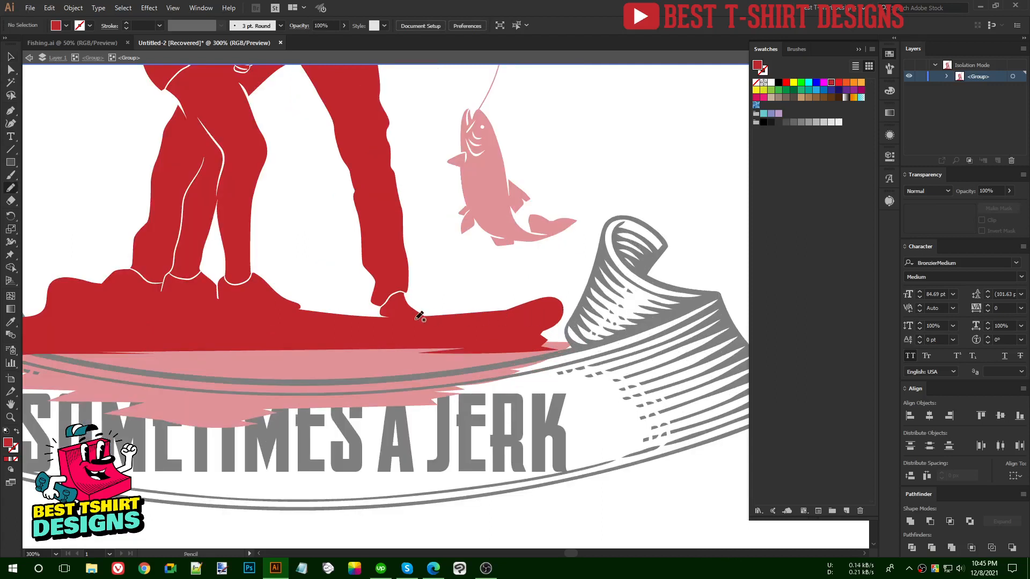
pyautogui.moveTo(631, 319)
pyautogui.mouseDown()
pyautogui.moveTo(483, 363)
pyautogui.moveTo(407, 349)
pyautogui.mouseUp()
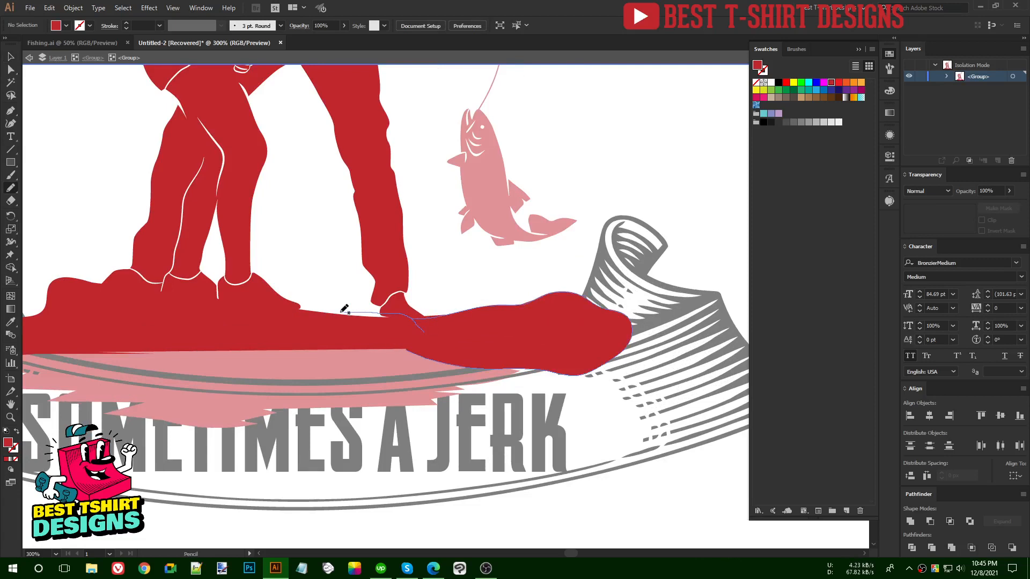
# Redraw the remaining ground outline out to its left end with the Pencil tool so it reaches behind the ribbon, and leave the group
pyautogui.moveTo(287, 306); pyautogui.dragTo(414, 358)
pyautogui.moveTo(293, 361); pyautogui.dragTo(459, 382)
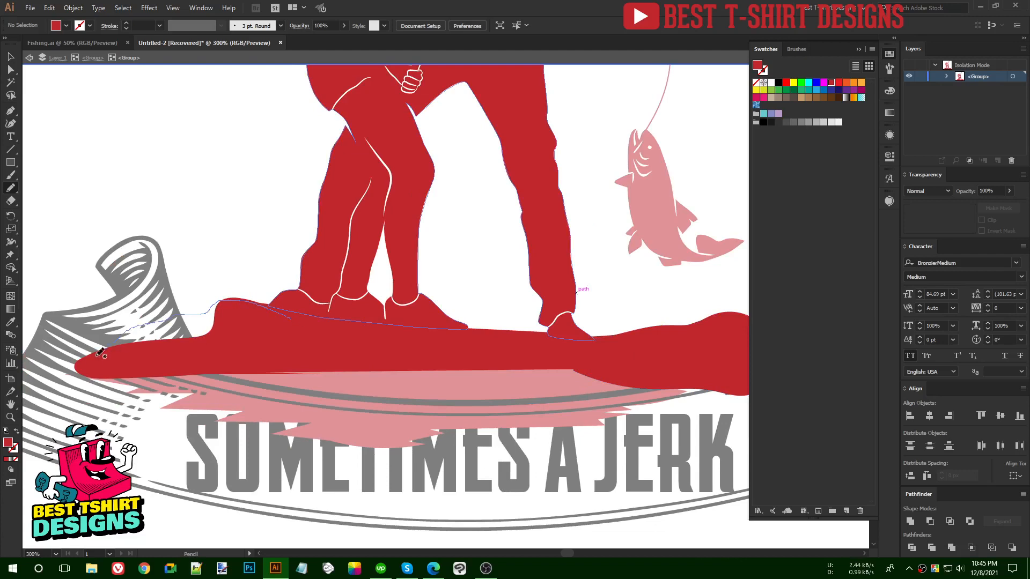
pyautogui.moveTo(97, 356); pyautogui.dragTo(271, 392)
pyautogui.scroll(-3, 316, 387)
pyautogui.press('v')
pyautogui.doubleClick(503, 271)
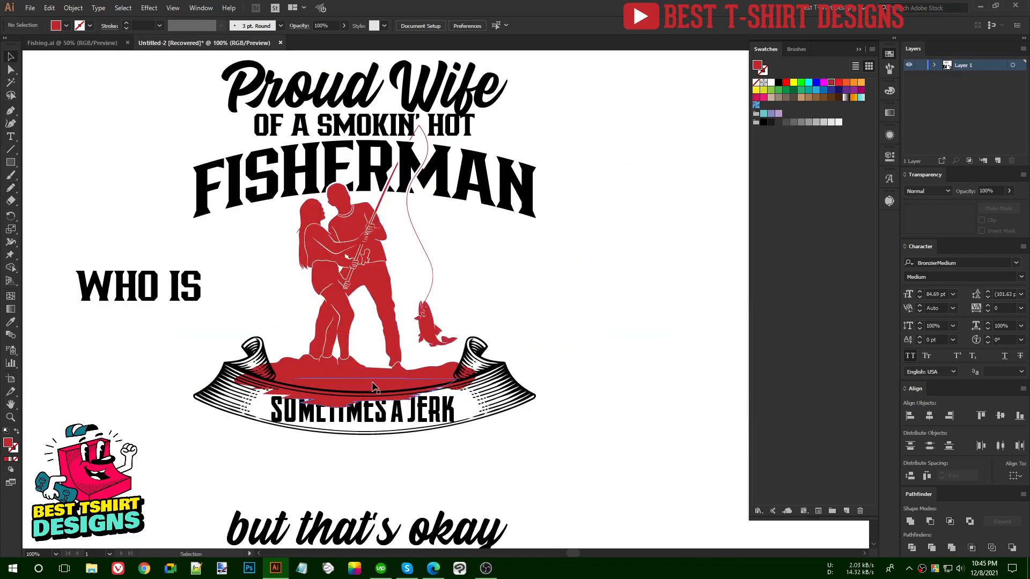
# With a much smaller eraser, remove the red ground from the ribbon's right curl and the right part of its upper band
pyautogui.scroll(1, 373, 387)
pyautogui.click(350, 370)
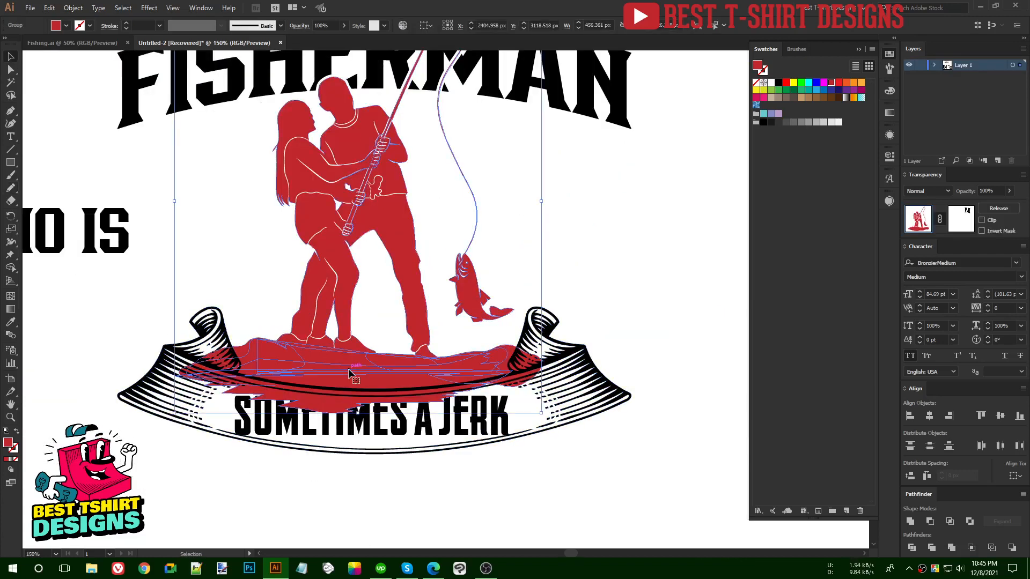
pyautogui.hotkey('shift', 'e')
pyautogui.scroll(4, 523, 362)
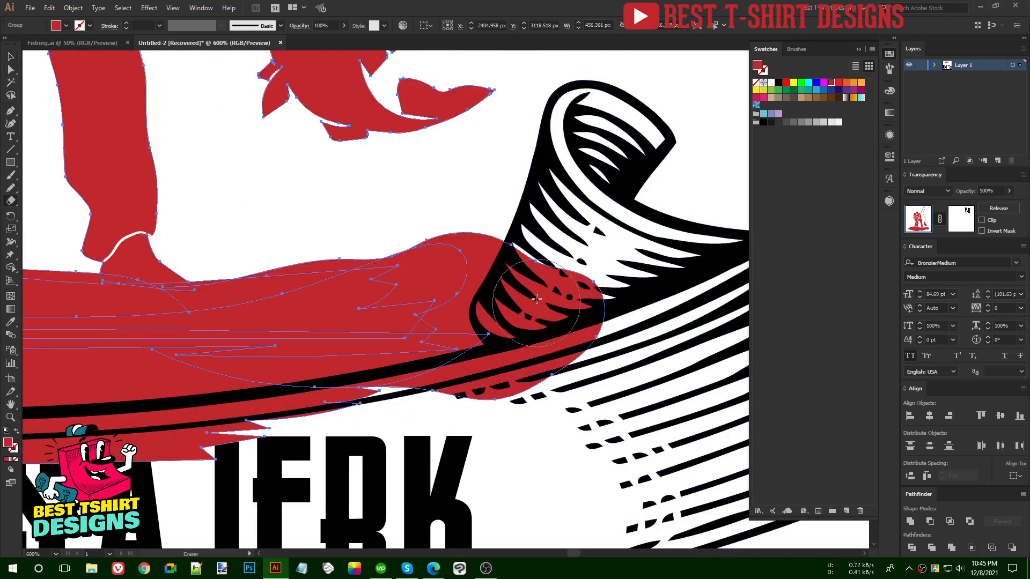
pyautogui.scroll(1, 536, 298)
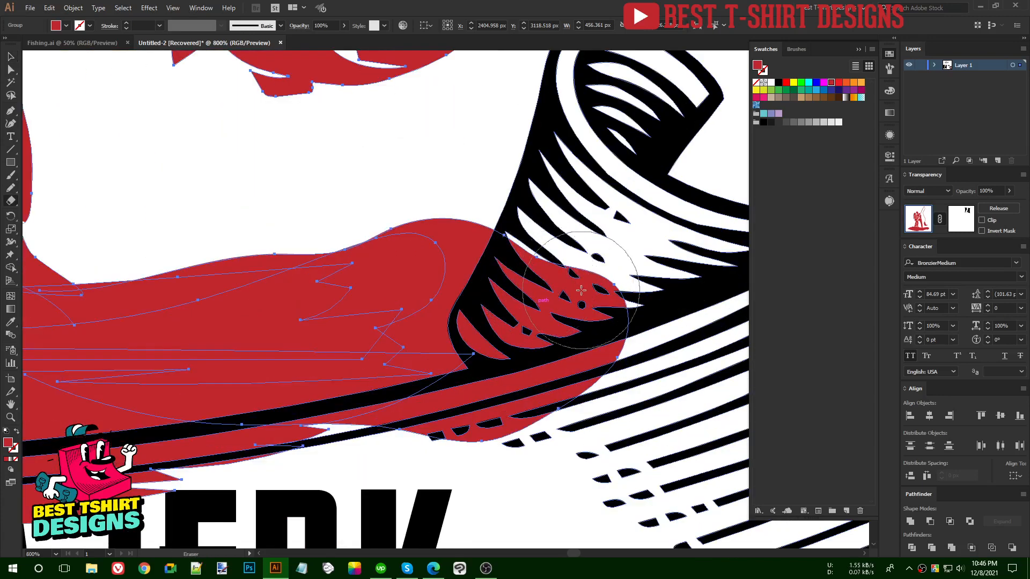
pyautogui.press('[')
pyautogui.press('[')
pyautogui.press('[')
pyautogui.press('[')
pyautogui.press('[')
pyautogui.press('[')
pyautogui.press('[')
pyautogui.press('[')
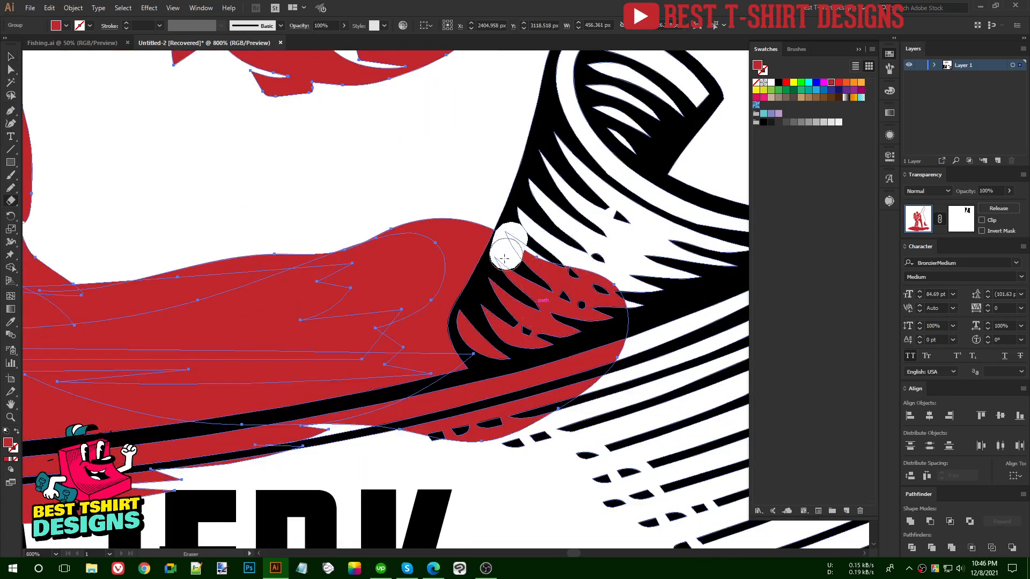
pyautogui.moveTo(505, 259)
pyautogui.mouseDown()
pyautogui.moveTo(473, 335)
pyautogui.moveTo(524, 374)
pyautogui.moveTo(507, 291)
pyautogui.moveTo(550, 250)
pyautogui.moveTo(529, 319)
pyautogui.moveTo(530, 274)
pyautogui.moveTo(539, 341)
pyautogui.moveTo(604, 267)
pyautogui.moveTo(606, 305)
pyautogui.moveTo(620, 325)
pyautogui.moveTo(621, 305)
pyautogui.moveTo(596, 347)
pyautogui.moveTo(548, 358)
pyautogui.moveTo(531, 384)
pyautogui.moveTo(141, 454)
pyautogui.mouseUp()
pyautogui.moveTo(378, 428)
pyautogui.mouseDown()
pyautogui.moveTo(590, 360)
pyautogui.moveTo(404, 448)
pyautogui.moveTo(394, 435)
pyautogui.moveTo(715, 331)
pyautogui.mouseUp()
pyautogui.moveTo(652, 342); pyautogui.dragTo(381, 384)
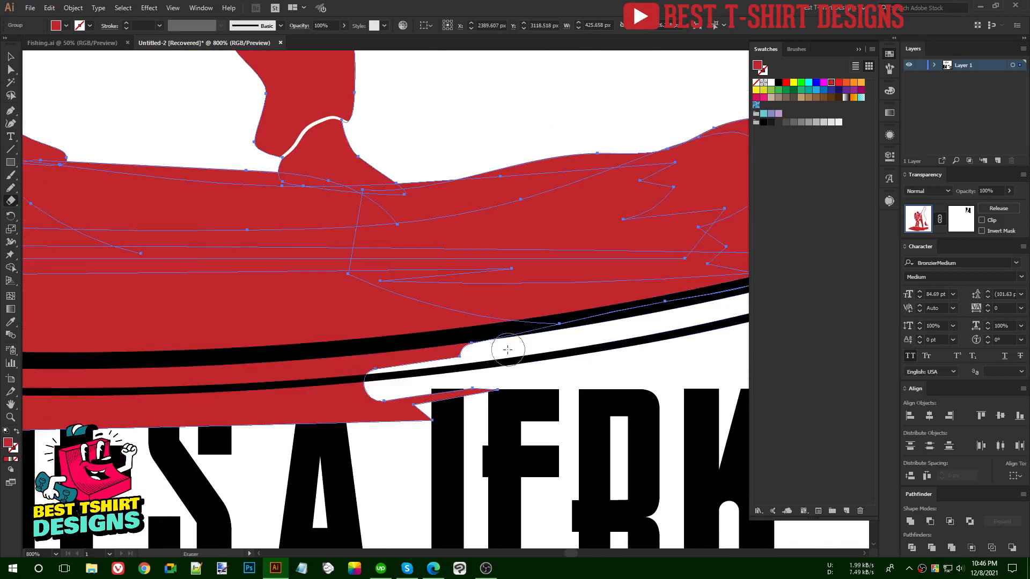
# Continue erasing the red ground along the ribbon's upper band and over the lettering, from "Jerk" toward the middle
pyautogui.moveTo(508, 350)
pyautogui.mouseDown()
pyautogui.moveTo(310, 372)
pyautogui.moveTo(140, 371)
pyautogui.mouseUp()
pyautogui.moveTo(425, 369); pyautogui.dragTo(133, 386)
pyautogui.moveTo(510, 387); pyautogui.dragTo(156, 405)
pyautogui.moveTo(442, 391); pyautogui.dragTo(255, 396)
pyautogui.moveTo(472, 407)
pyautogui.mouseDown()
pyautogui.moveTo(95, 419)
pyautogui.moveTo(532, 418)
pyautogui.mouseUp()
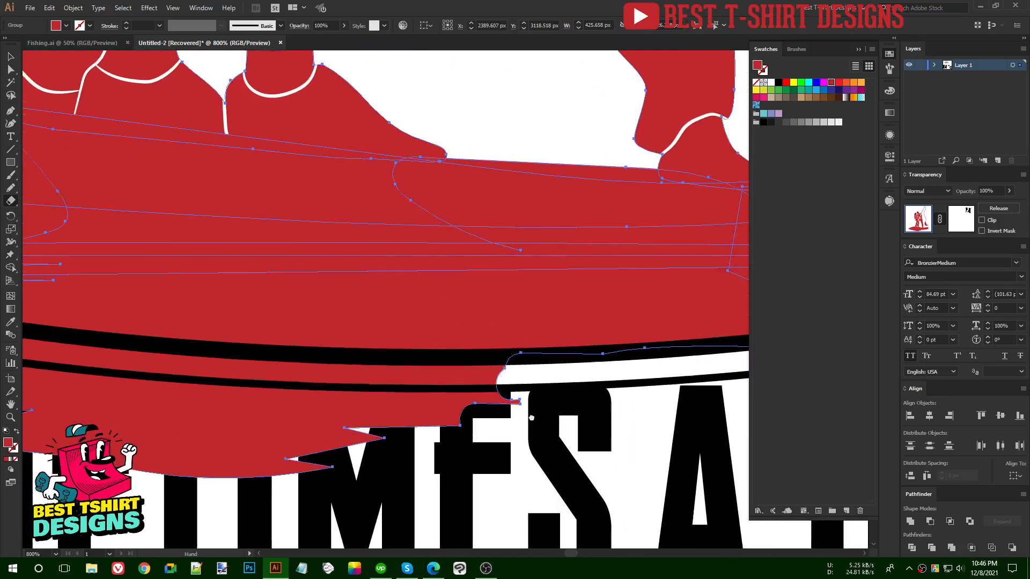
# Erase the red from the left half of the ribbon's upper band, and clear the block covering "Sometimes"
pyautogui.scroll(-2, 516, 414)
pyautogui.scroll(-1, 482, 418)
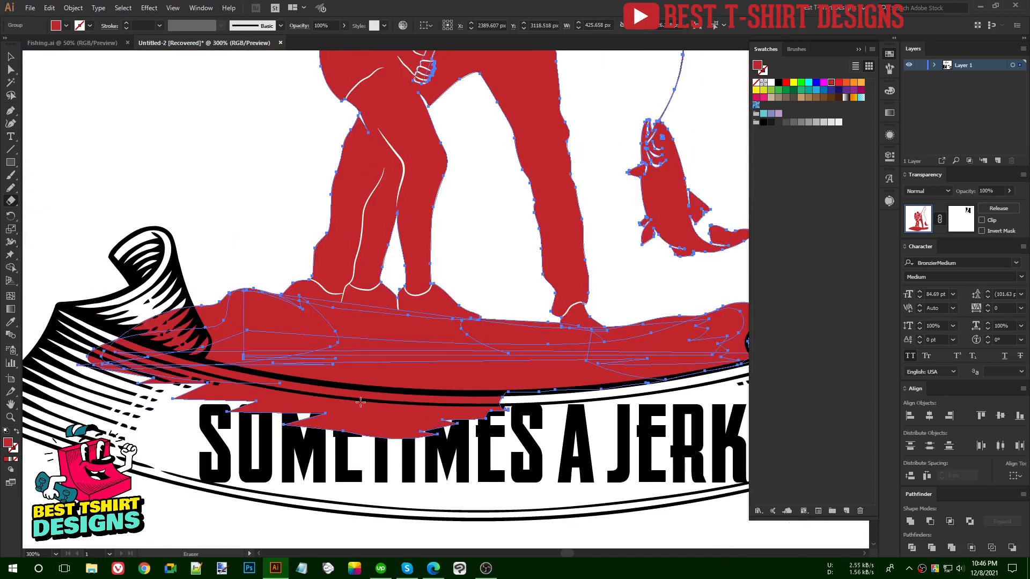
pyautogui.scroll(2, 184, 346)
pyautogui.moveTo(174, 247)
pyautogui.mouseDown()
pyautogui.moveTo(235, 341)
pyautogui.moveTo(146, 388)
pyautogui.moveTo(491, 451)
pyautogui.moveTo(259, 355)
pyautogui.moveTo(630, 392)
pyautogui.moveTo(553, 397)
pyautogui.moveTo(166, 369)
pyautogui.moveTo(378, 369)
pyautogui.mouseUp()
pyautogui.scroll(-3, 551, 354)
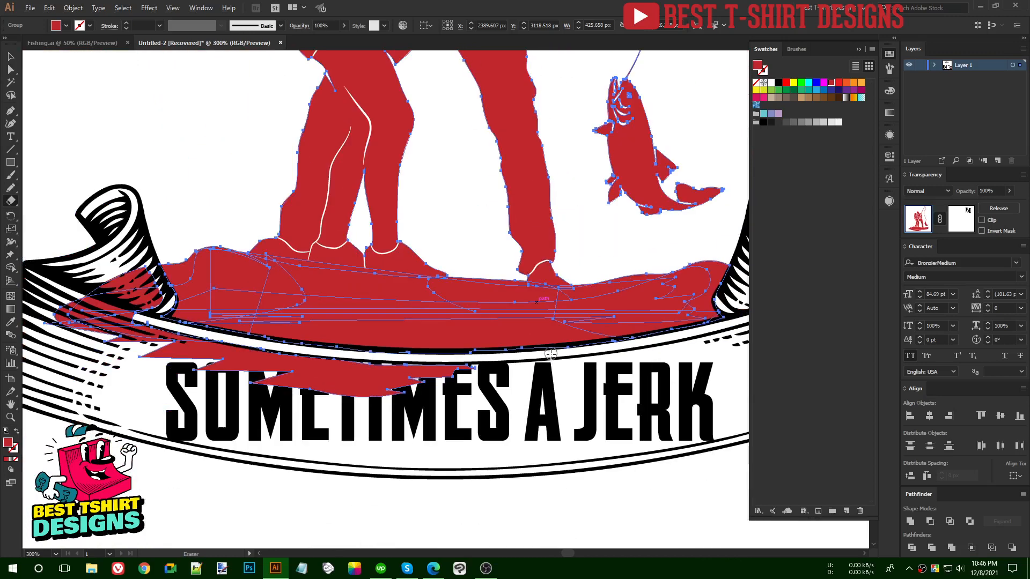
pyautogui.moveTo(496, 443)
pyautogui.mouseDown()
pyautogui.moveTo(266, 393)
pyautogui.moveTo(172, 353)
pyautogui.mouseUp()
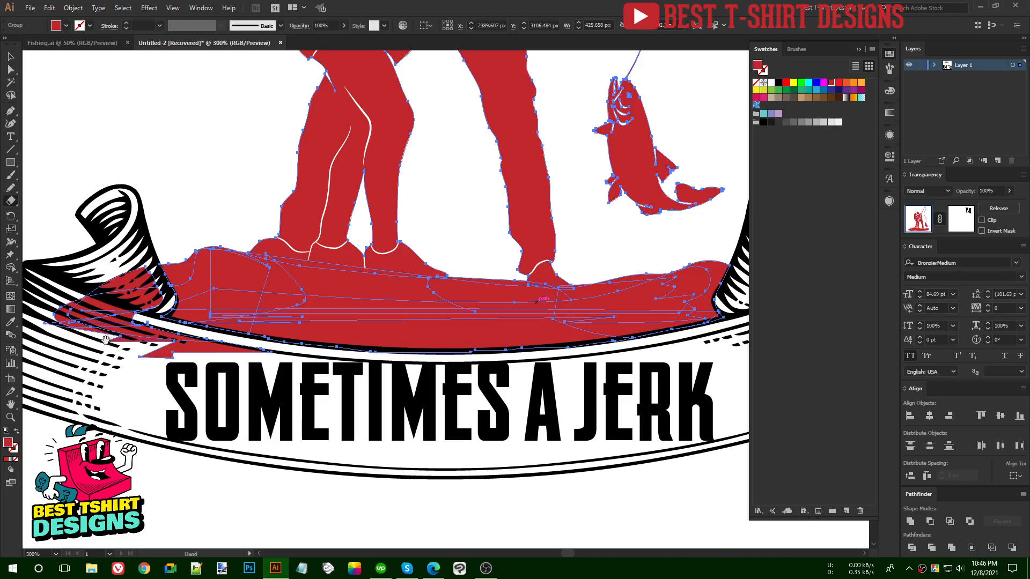
# Erase the leftover red from the ribbon's left curl and left fold, then deselect the silhouette
pyautogui.scroll(2, 106, 339)
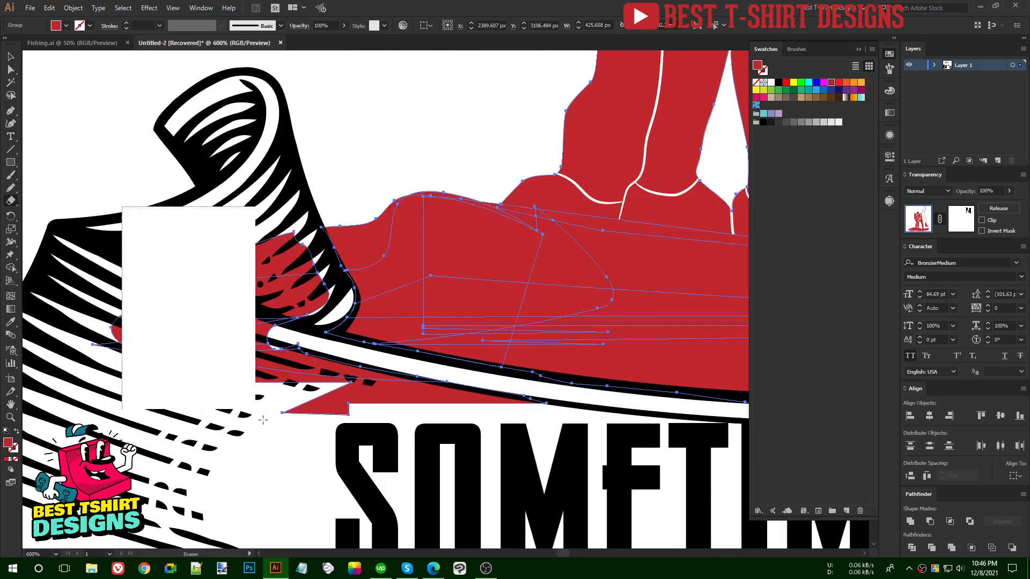
pyautogui.moveTo(263, 421); pyautogui.dragTo(280, 437)
pyautogui.moveTo(85, 242); pyautogui.dragTo(197, 423)
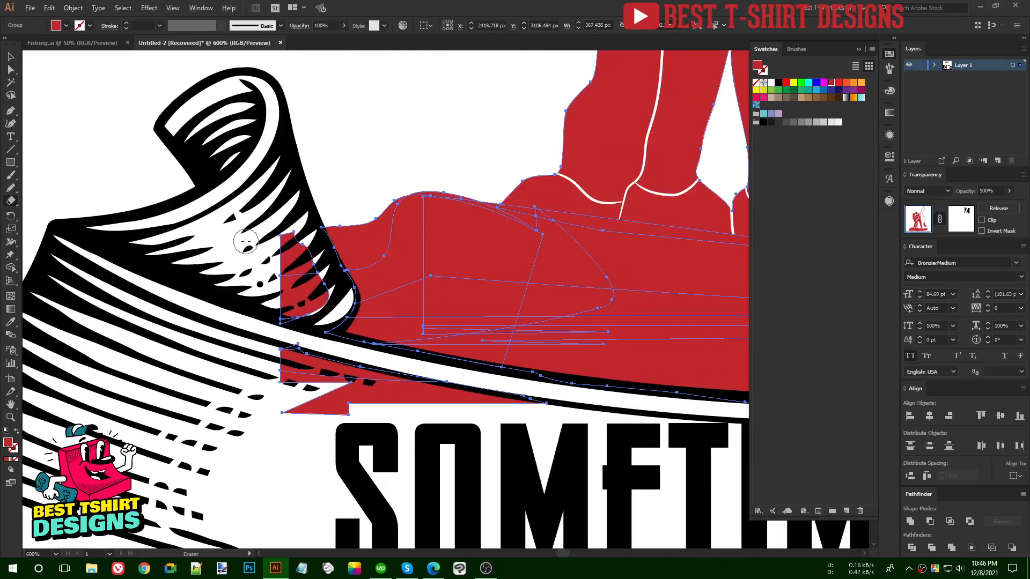
pyautogui.moveTo(246, 242); pyautogui.dragTo(315, 340)
pyautogui.moveTo(281, 236); pyautogui.dragTo(319, 307)
pyautogui.moveTo(558, 499); pyautogui.dragTo(267, 376)
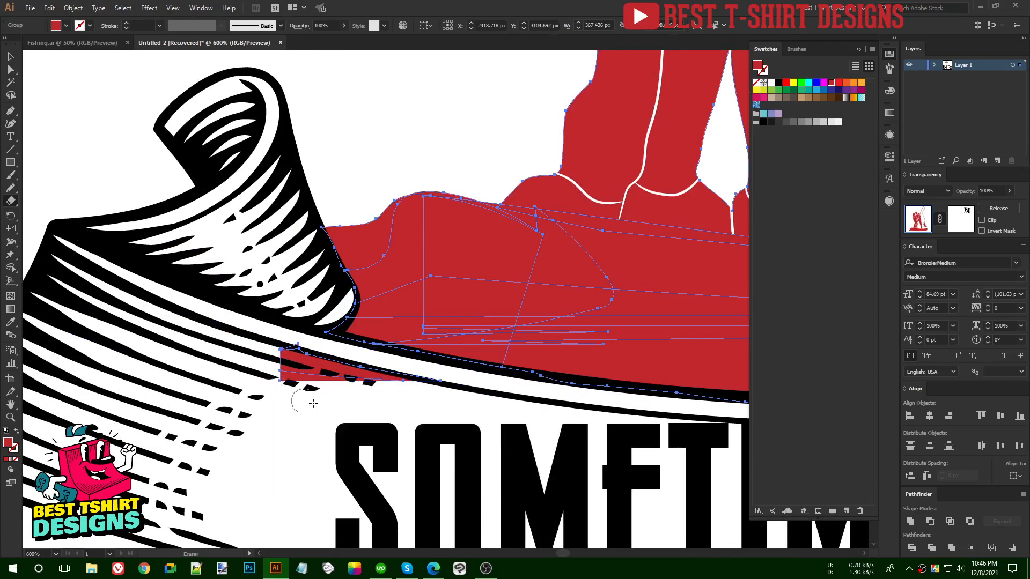
pyautogui.moveTo(393, 383)
pyautogui.mouseDown()
pyautogui.moveTo(429, 381)
pyautogui.moveTo(288, 349)
pyautogui.mouseUp()
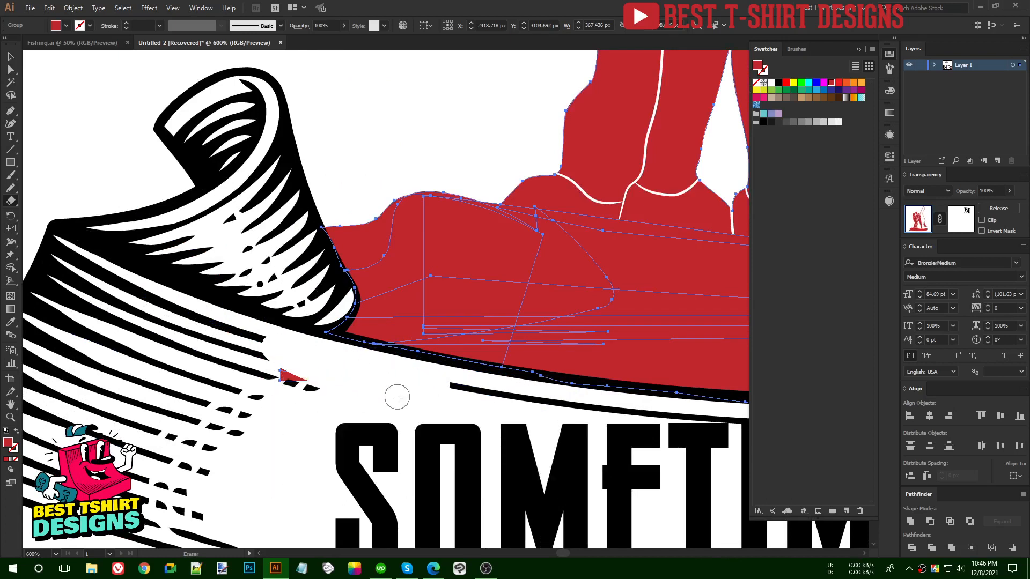
pyautogui.scroll(-4, 194, 364)
pyautogui.press('v')
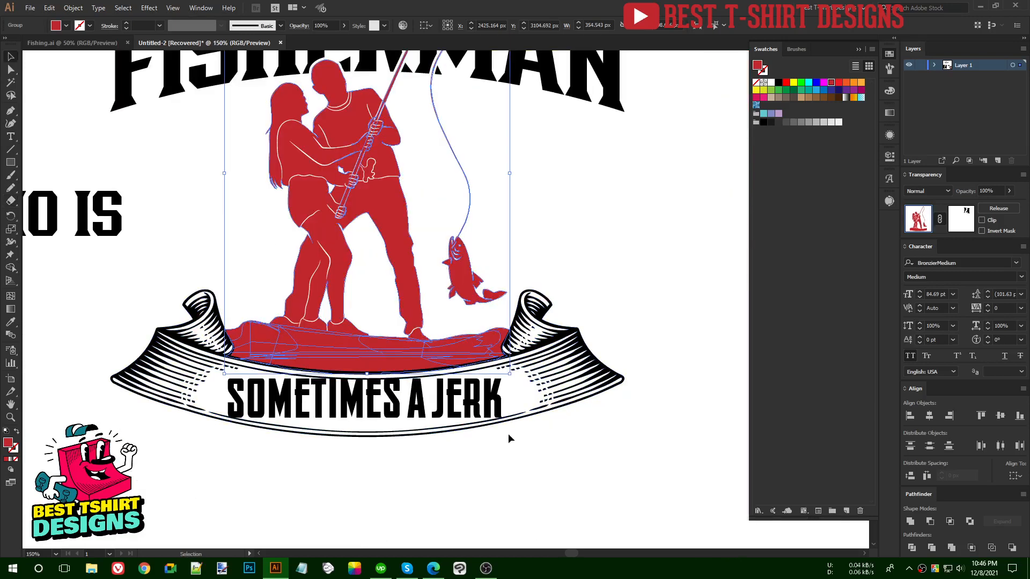
pyautogui.click(508, 434)
# Convert "Sometimes a Jerk" to outlines and enlarge it slightly to fill more of the ribbon
pyautogui.scroll(-1, 479, 437)
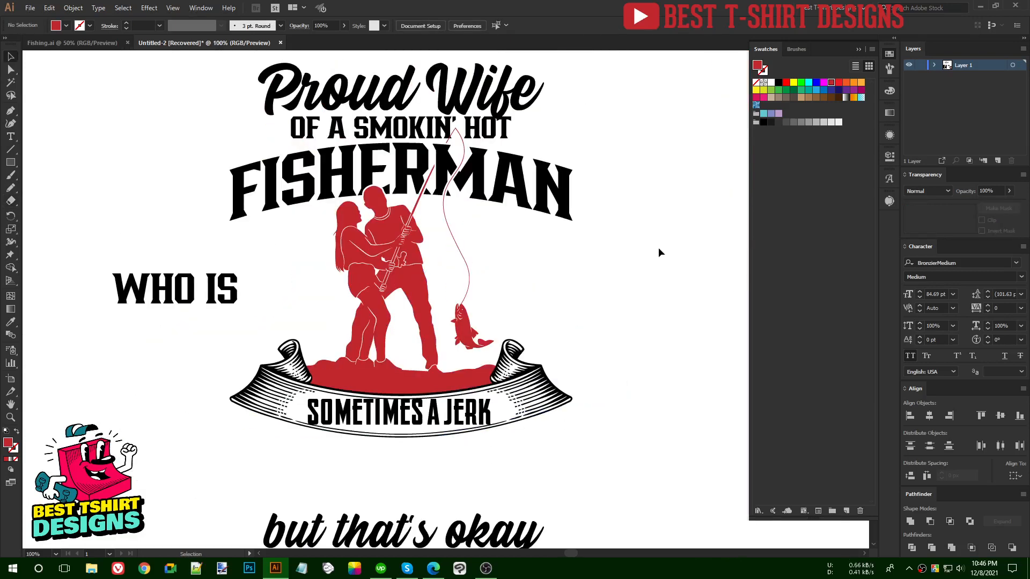
pyautogui.scroll(1, 435, 420)
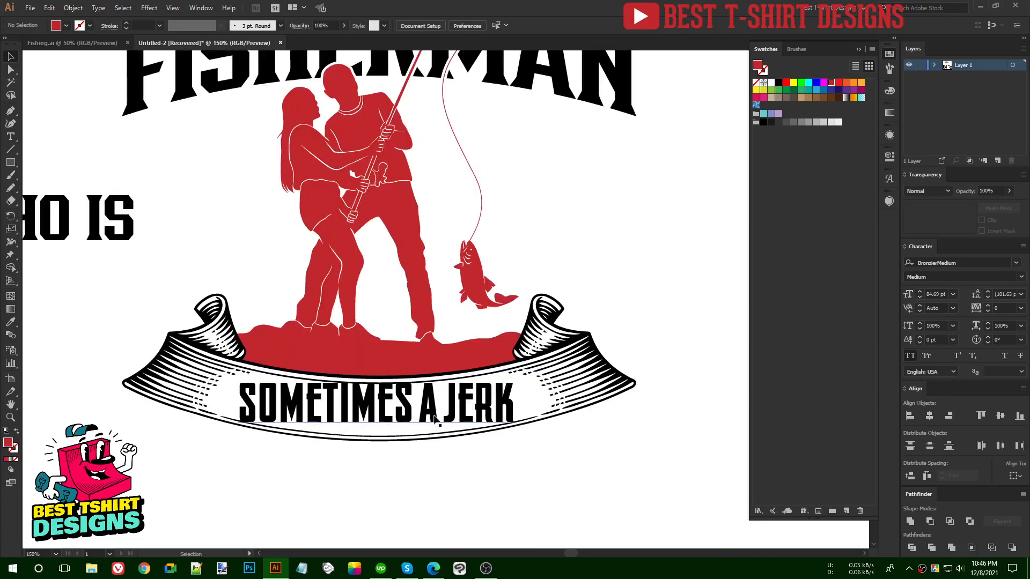
pyautogui.click(430, 414)
pyautogui.rightClick(430, 414)
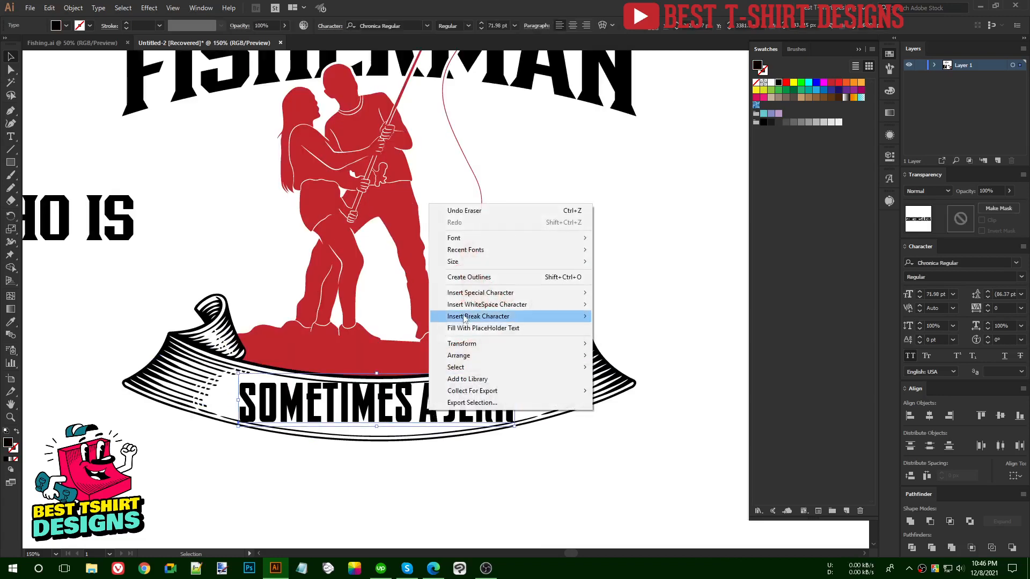
pyautogui.click(467, 278)
pyautogui.moveTo(516, 401); pyautogui.dragTo(529, 402)
# Center "Sometimes a Jerk" horizontally on the ribbon banner, using the banner as the key object
pyautogui.keyDown('shift'); pyautogui.click(558, 378); pyautogui.keyUp('shift')
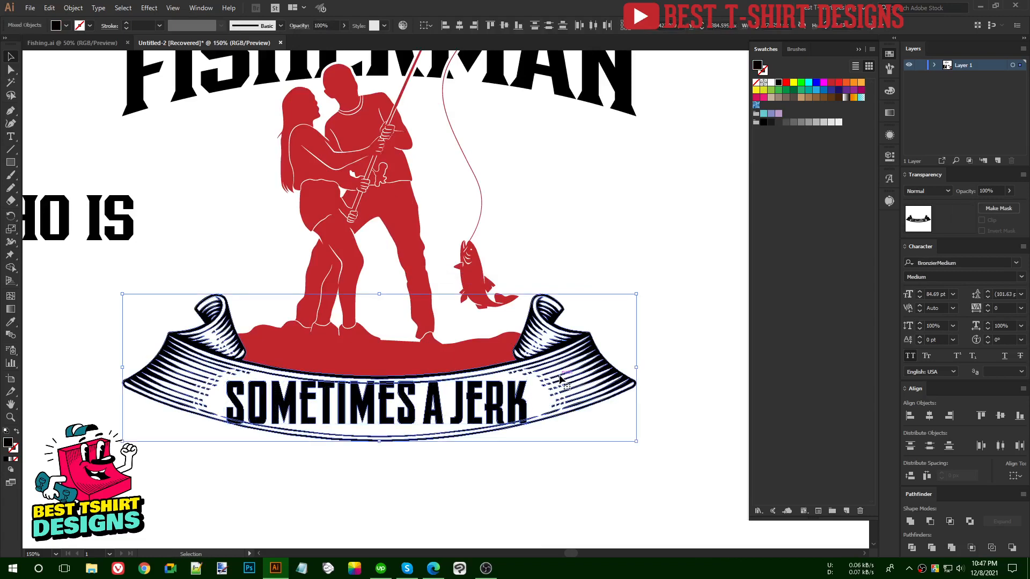
pyautogui.click(559, 377)
pyautogui.click(459, 24)
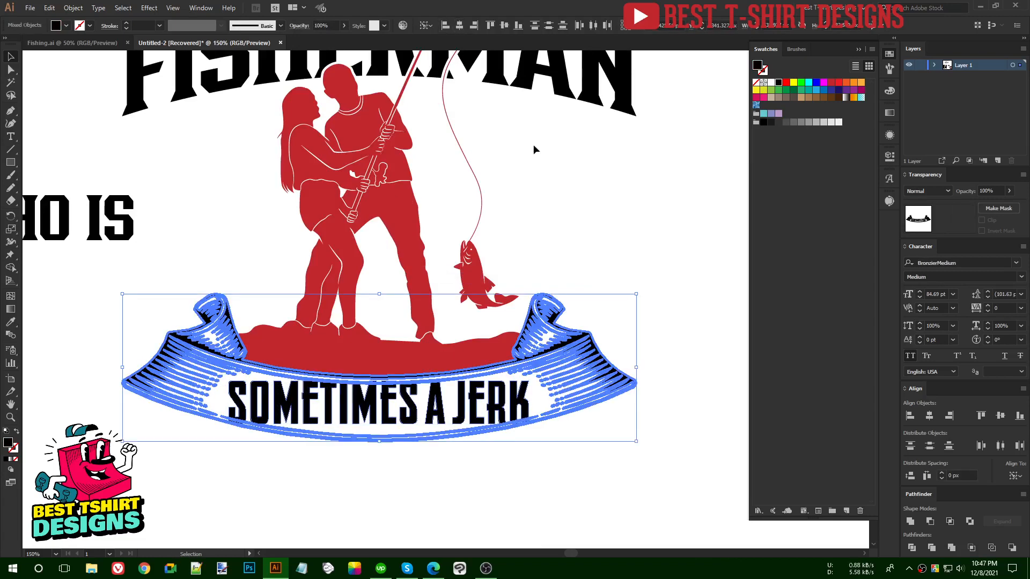
pyautogui.click(534, 149)
# Apply a horizontal Arc warp with a -20% bend to "Sometimes a Jerk" and move it up within the ribbon
pyautogui.click(455, 408)
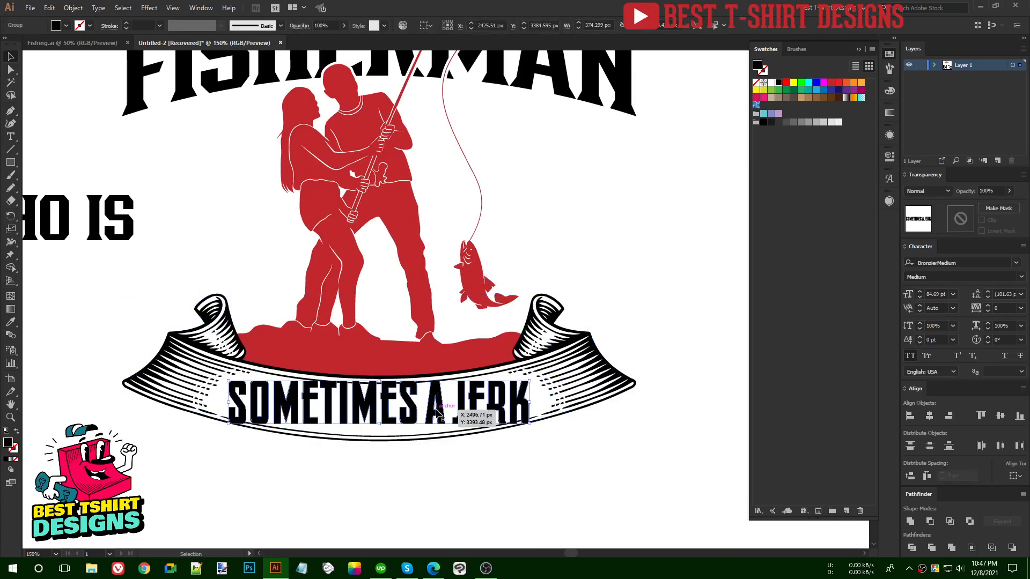
pyautogui.click(157, 10)
pyautogui.moveTo(183, 149)
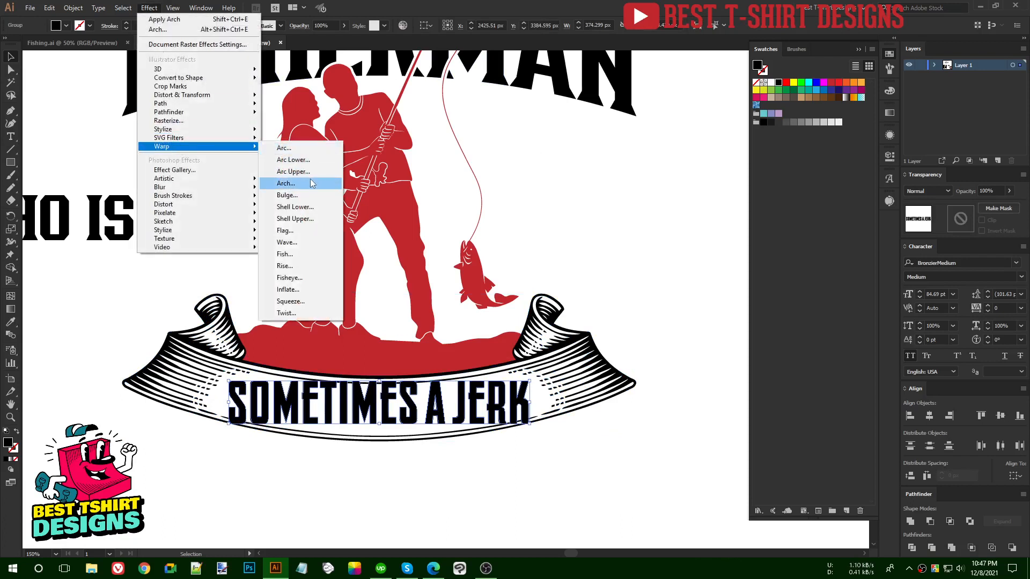
pyautogui.click(298, 151)
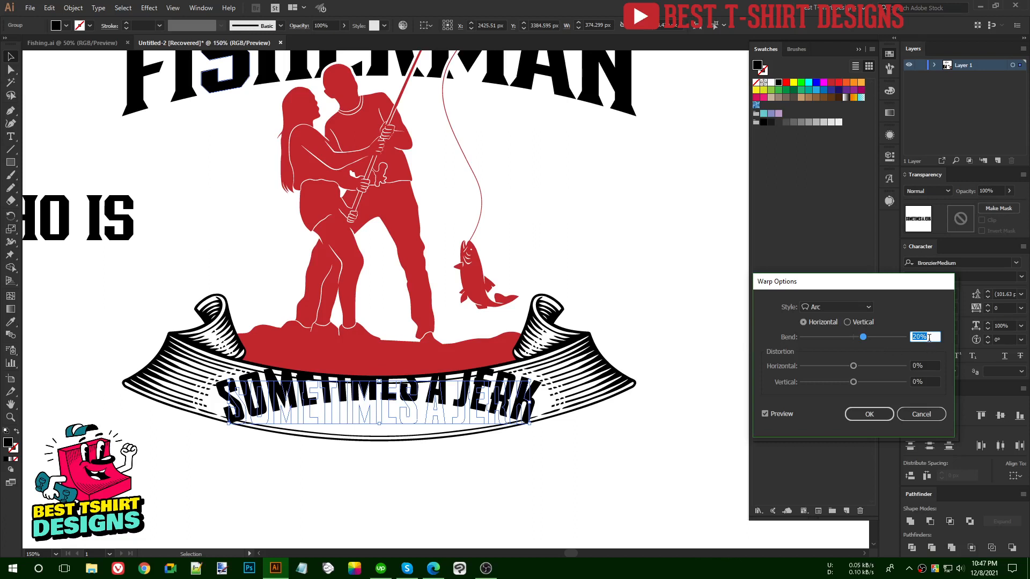
pyautogui.hotkey('shift', 'Down')
pyautogui.hotkey('shift', 'Down')
pyautogui.hotkey('shift', 'Down')
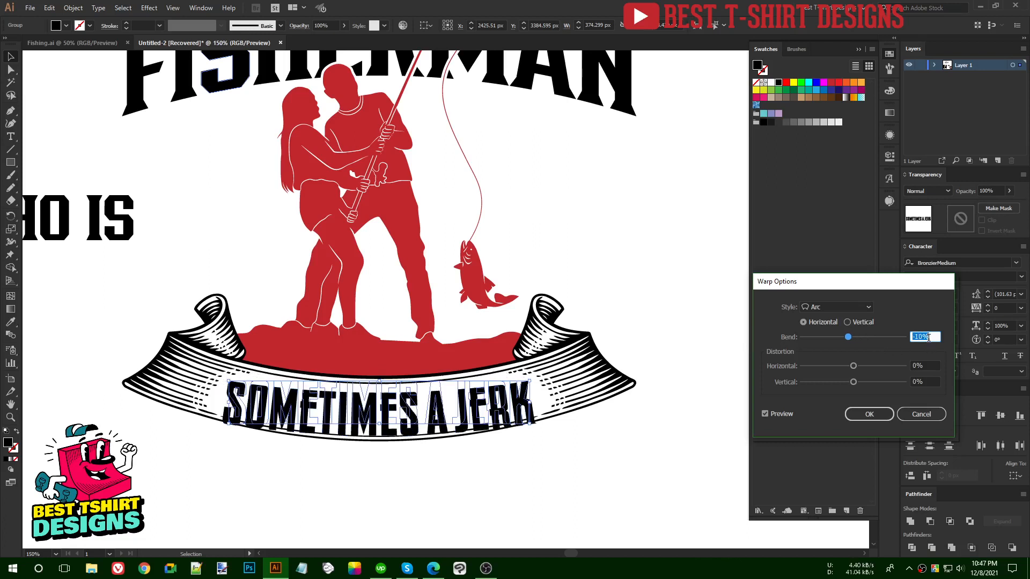
pyautogui.click(874, 410)
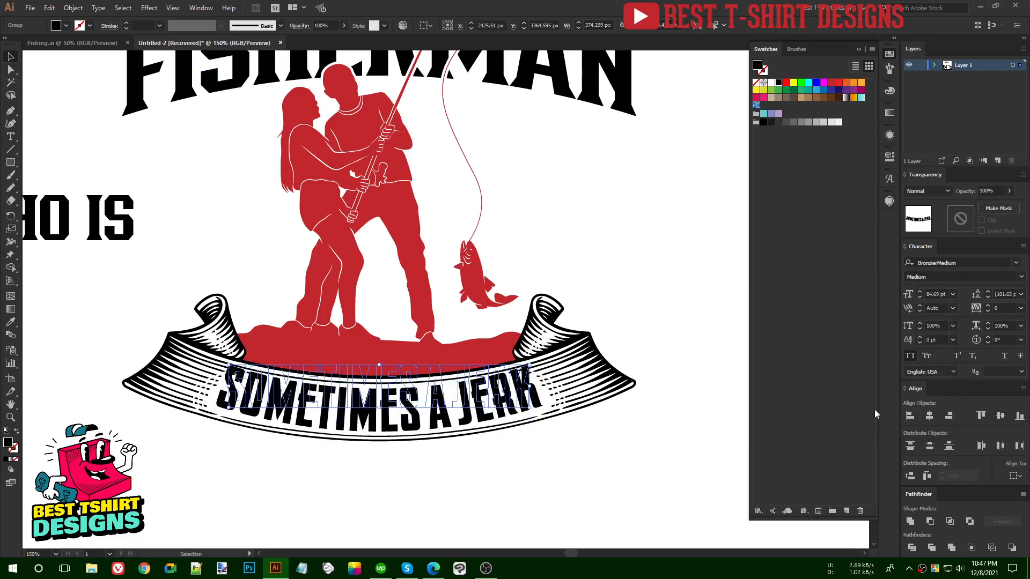
# Edit the Arc warp on "Sometimes a Jerk" to make its downward bend slightly weaker, matching the ribbon's curve
pyautogui.scroll(1, 368, 423)
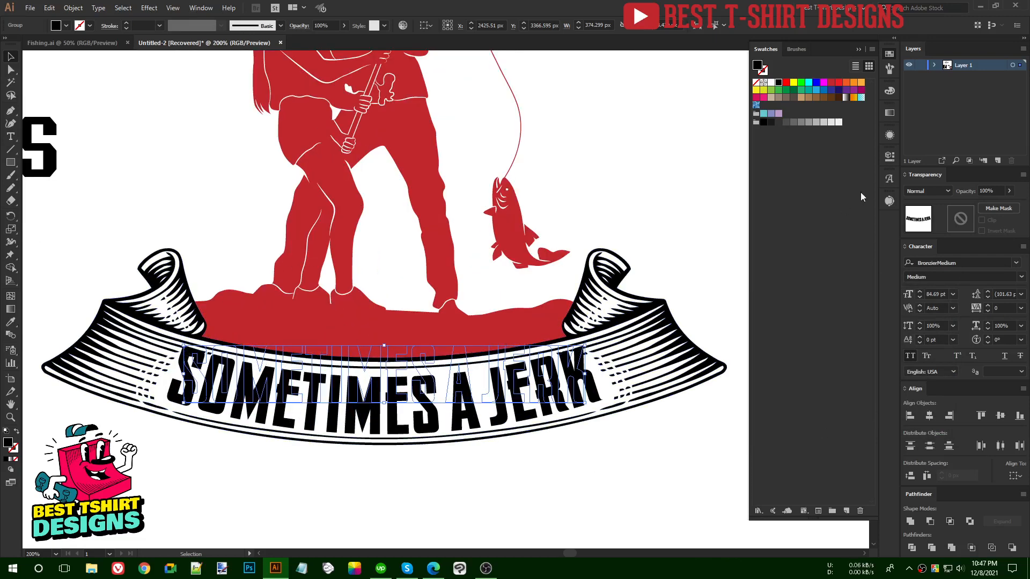
pyautogui.click(892, 155)
pyautogui.click(783, 294)
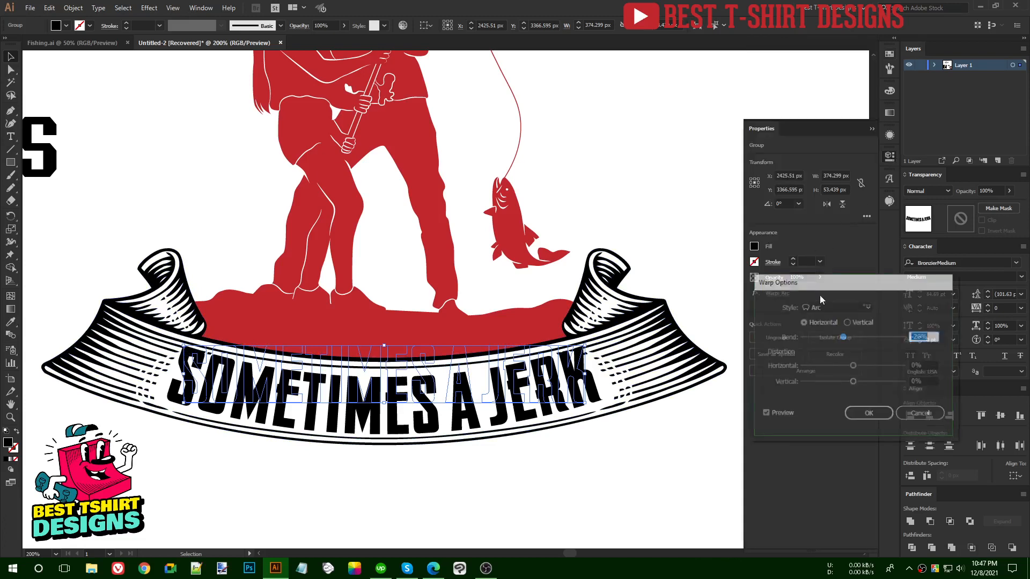
pyautogui.press('Up')
pyautogui.press('Up')
pyautogui.press('Up')
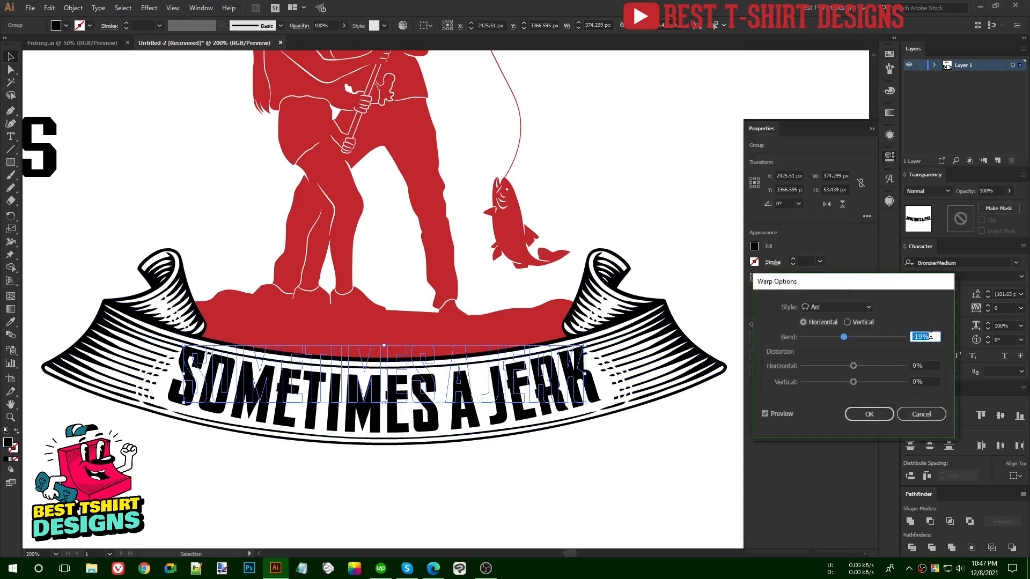
pyautogui.click(877, 411)
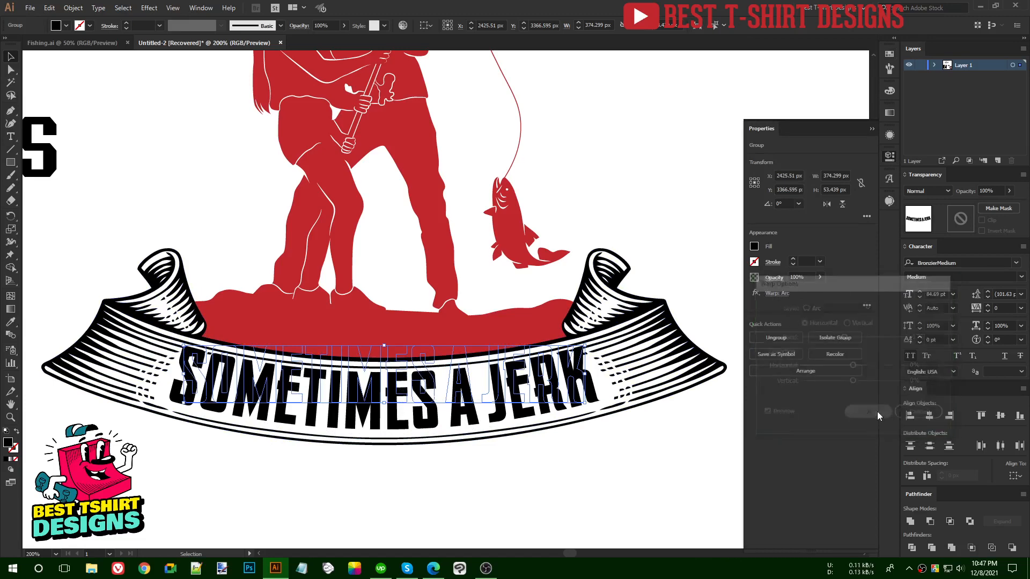
# Enlarge the warped "Sometimes a Jerk" text to about 389 px wide and nudge it vertically to fit within the ribbon
pyautogui.press('Down')
pyautogui.press('Down')
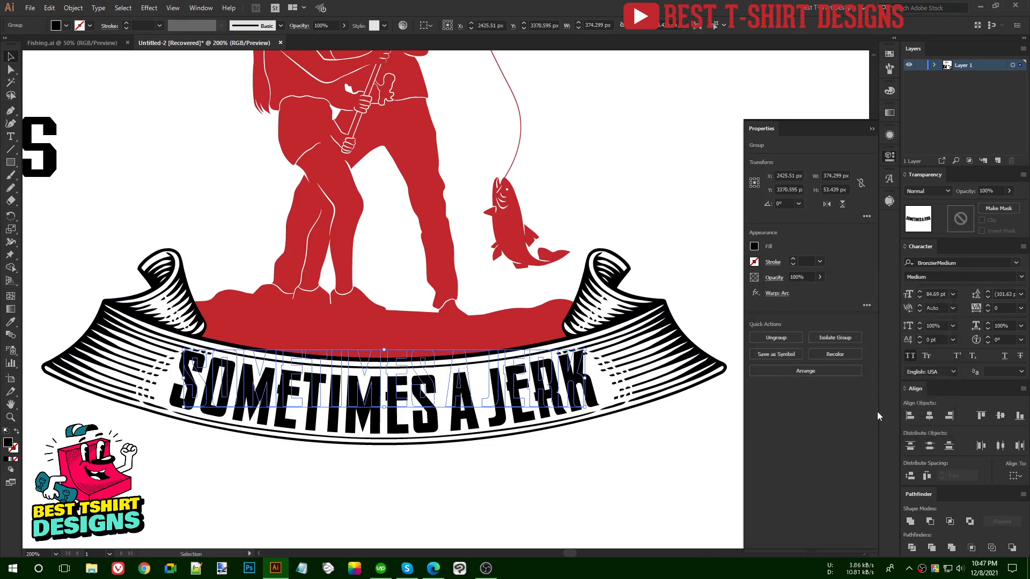
pyautogui.moveTo(584, 409); pyautogui.dragTo(588, 410)
pyautogui.press('Up')
pyautogui.press('Up')
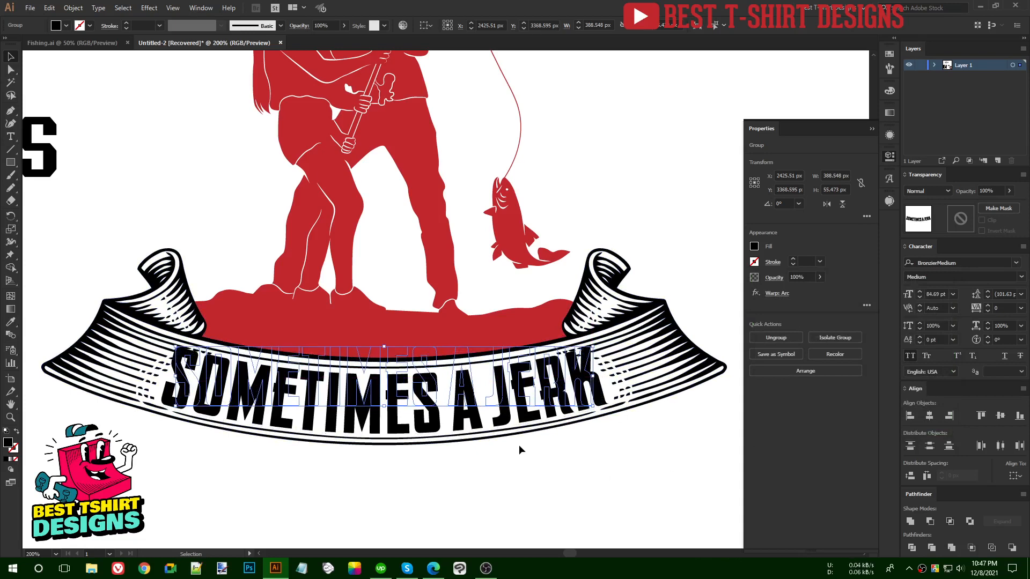
pyautogui.press('Up')
pyautogui.press('Up')
pyautogui.press('Down')
pyautogui.press('Down')
pyautogui.scroll(-1, 402, 423)
# Expand the warp appearance of "Sometimes a Jerk" and create a 3 px offset path with miter joins around the letters
pyautogui.press('a')
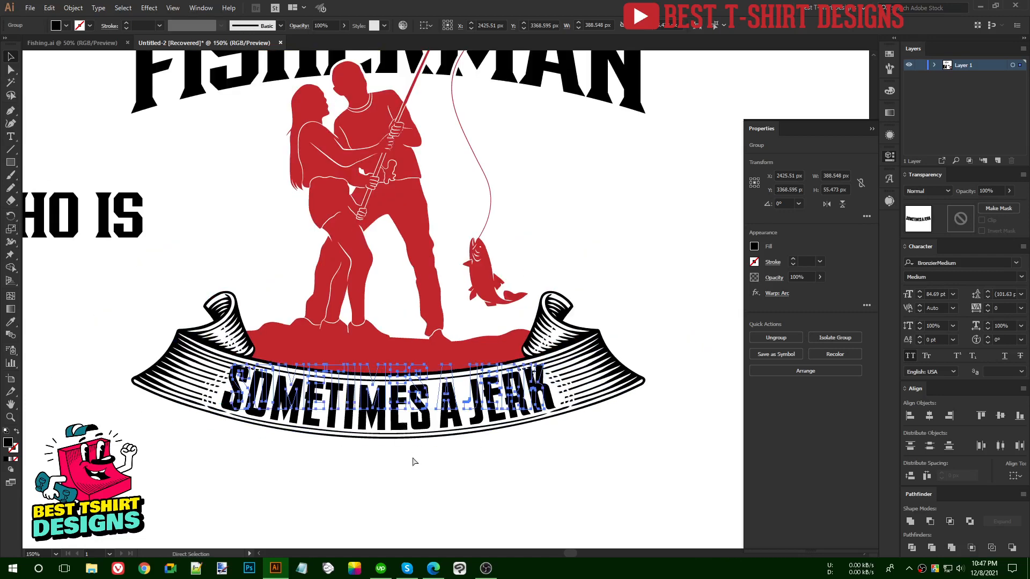
pyautogui.press('v')
pyautogui.click(412, 458)
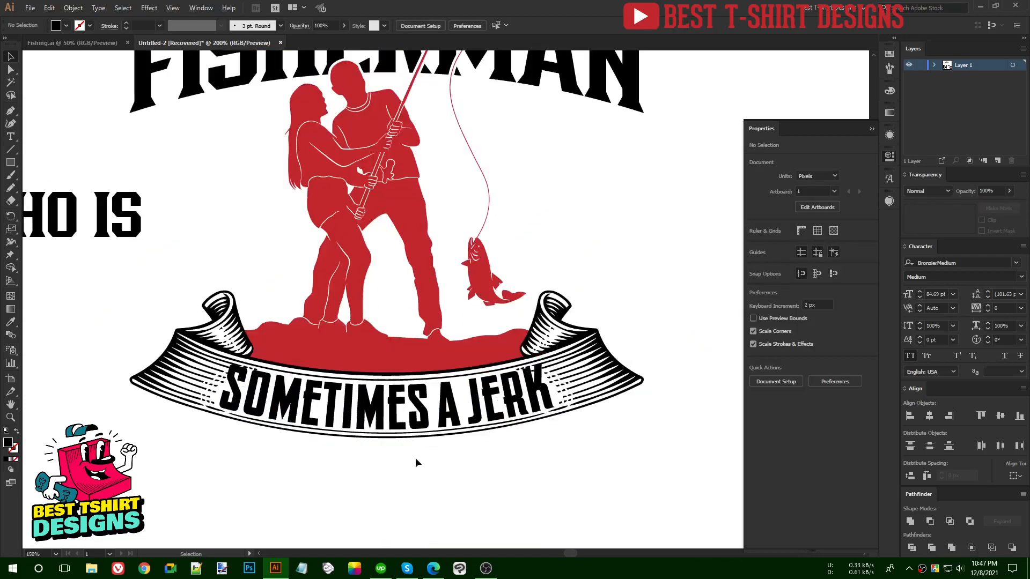
pyautogui.scroll(1, 391, 387)
pyautogui.keyDown('alt'); pyautogui.click(391, 387); pyautogui.keyUp('alt')
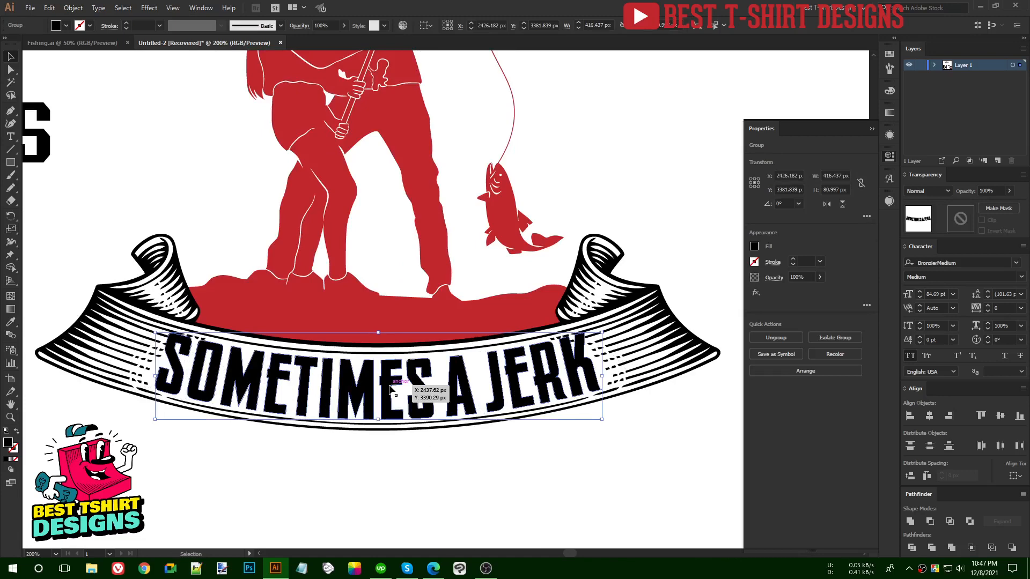
pyautogui.hotkey('ctrl', 'alt', 'o')
pyautogui.click(630, 244)
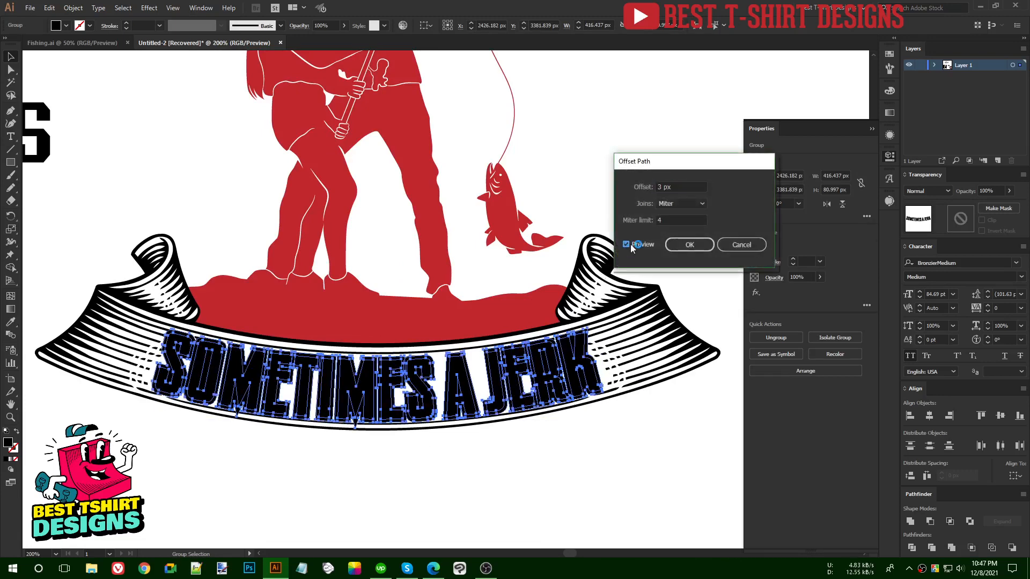
pyautogui.click(690, 245)
# Add an unclipped opacity mask to the ribbon and paste the black offset lettering in place inside it
pyautogui.click(657, 432)
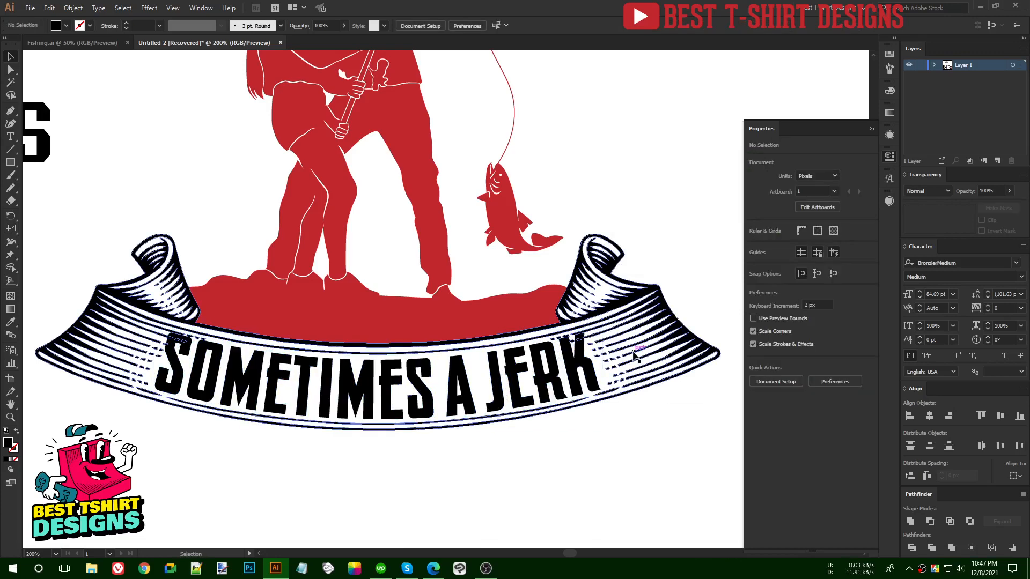
pyautogui.click(654, 359)
pyautogui.click(961, 220)
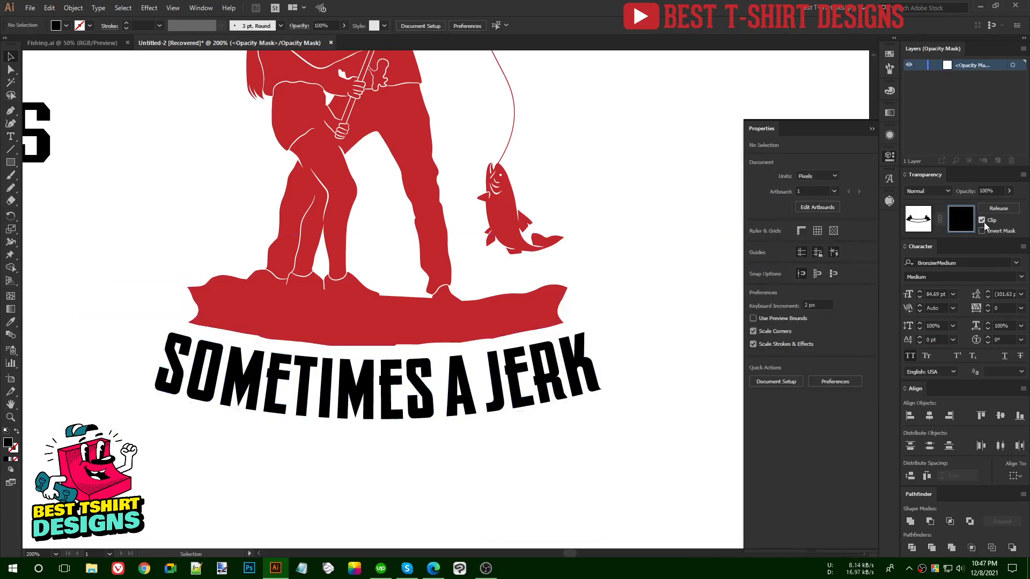
pyautogui.hotkey('ctrl', 'f')
pyautogui.click(668, 427)
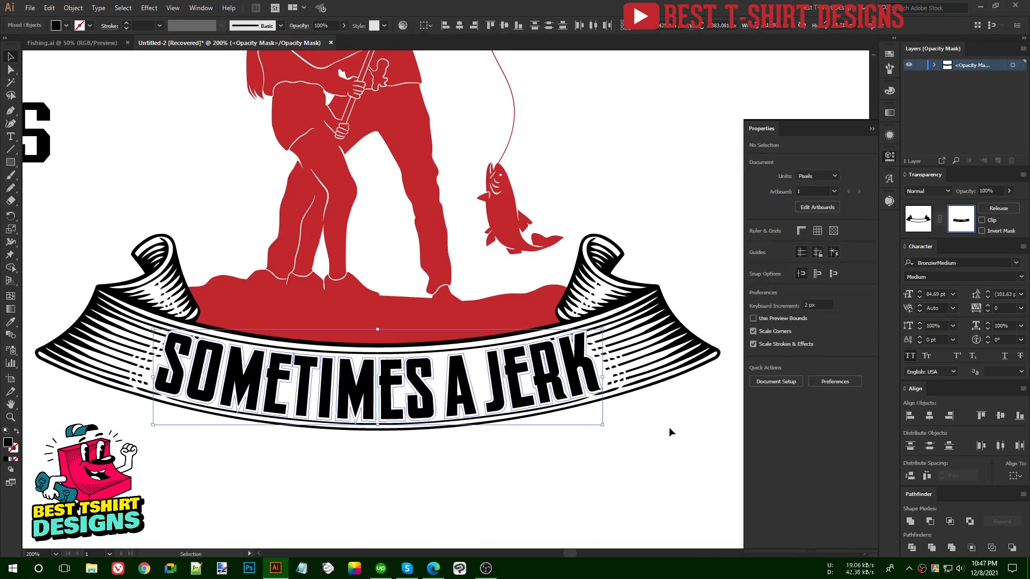
# Draw pencil shapes in the ribbon's mask to hide stray line fragments around the first and last letters, and exit mask editing
pyautogui.scroll(2, 584, 354)
pyautogui.press('n')
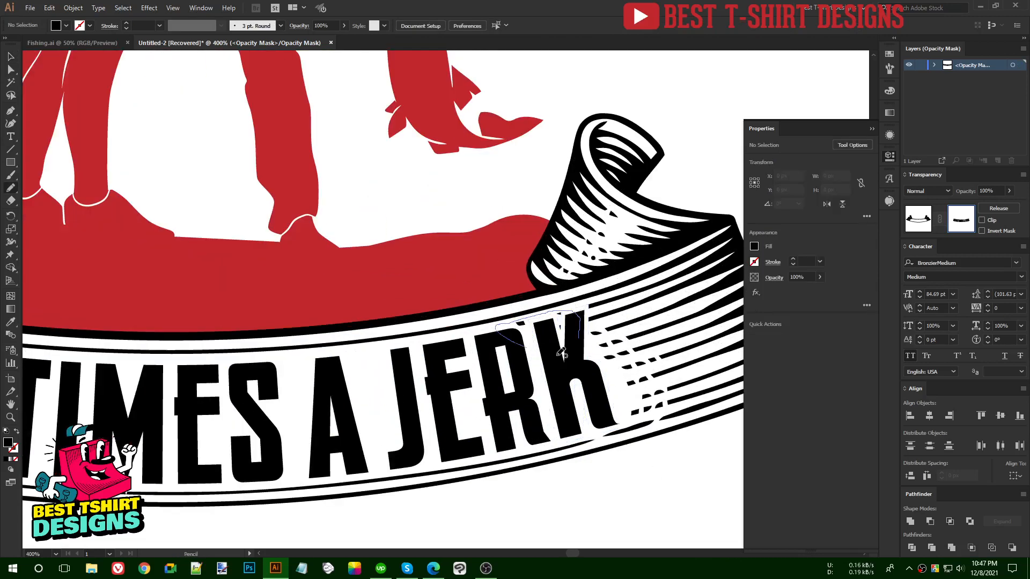
pyautogui.moveTo(562, 354); pyautogui.dragTo(569, 357)
pyautogui.scroll(-3, 656, 361)
pyautogui.scroll(2, 323, 340)
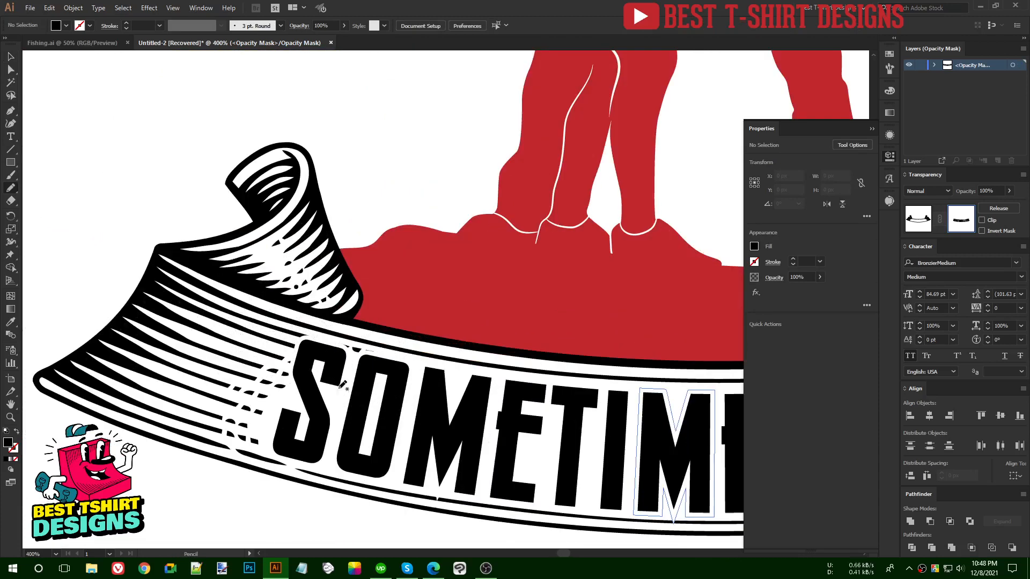
pyautogui.moveTo(389, 378); pyautogui.dragTo(391, 375)
pyautogui.moveTo(290, 357); pyautogui.dragTo(320, 385)
pyautogui.scroll(-5, 232, 403)
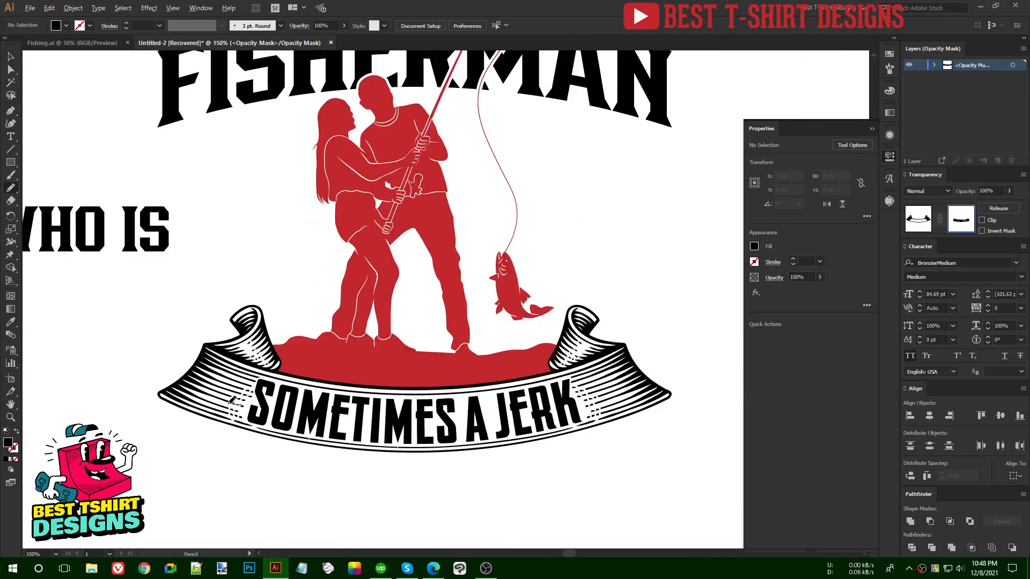
pyautogui.press('v')
pyautogui.click(918, 219)
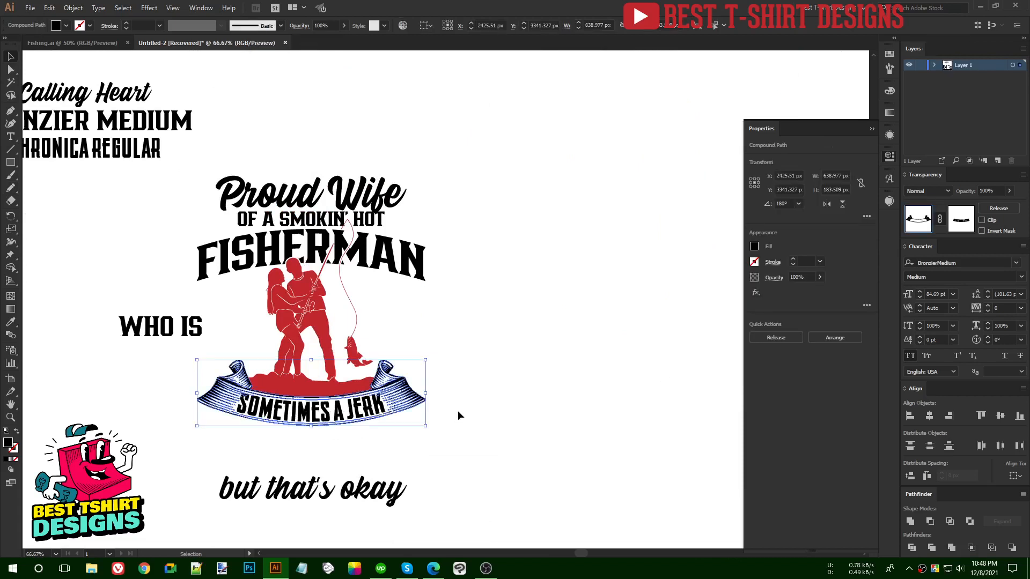
pyautogui.click(479, 409)
# Place "Who is" in front of the red ground above the ribbon text and shrink it to about 46 pt
pyautogui.moveTo(447, 434); pyautogui.dragTo(527, 401)
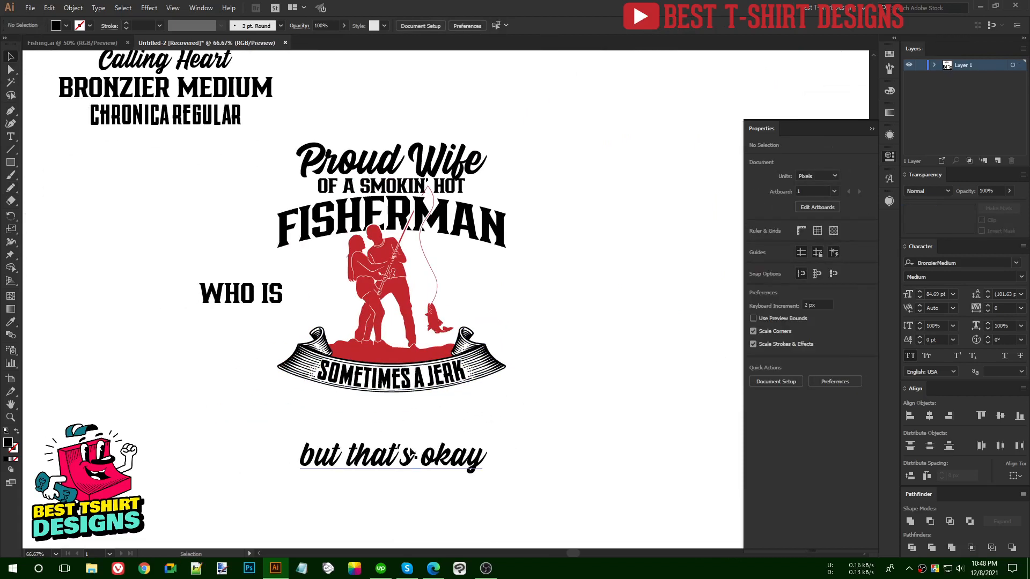
pyautogui.moveTo(234, 303); pyautogui.dragTo(396, 348)
pyautogui.scroll(2, 396, 349)
pyautogui.press('a')
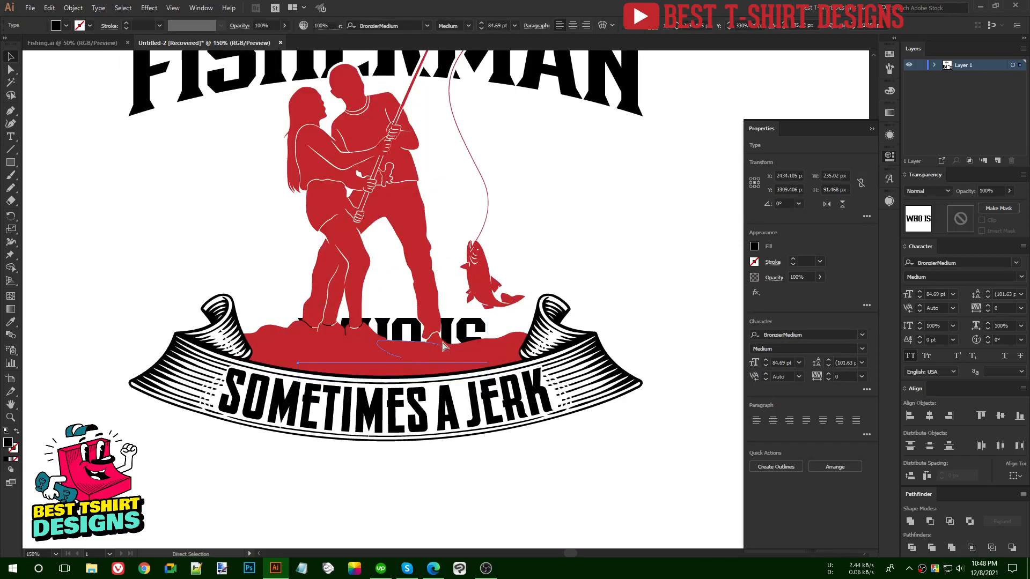
pyautogui.hotkey('ctrl', 'shift', ']')
pyautogui.moveTo(486, 342); pyautogui.dragTo(391, 360)
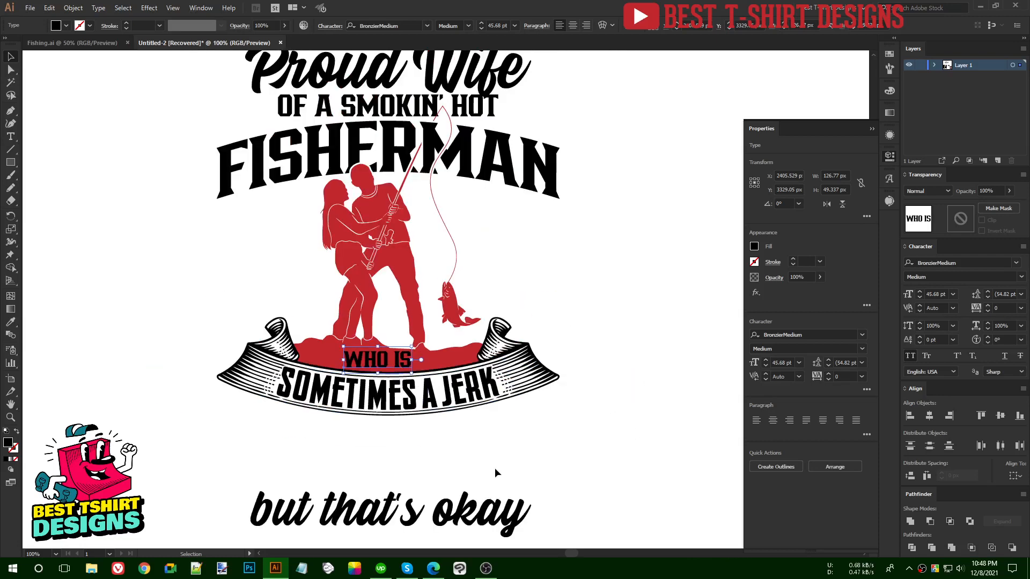
pyautogui.hotkey('ctrl', '-')
pyautogui.click(495, 468)
# Move "but that's okay" up below the ribbon and match its type style to the Bronzier Medium sample
pyautogui.moveTo(459, 498); pyautogui.dragTo(453, 445)
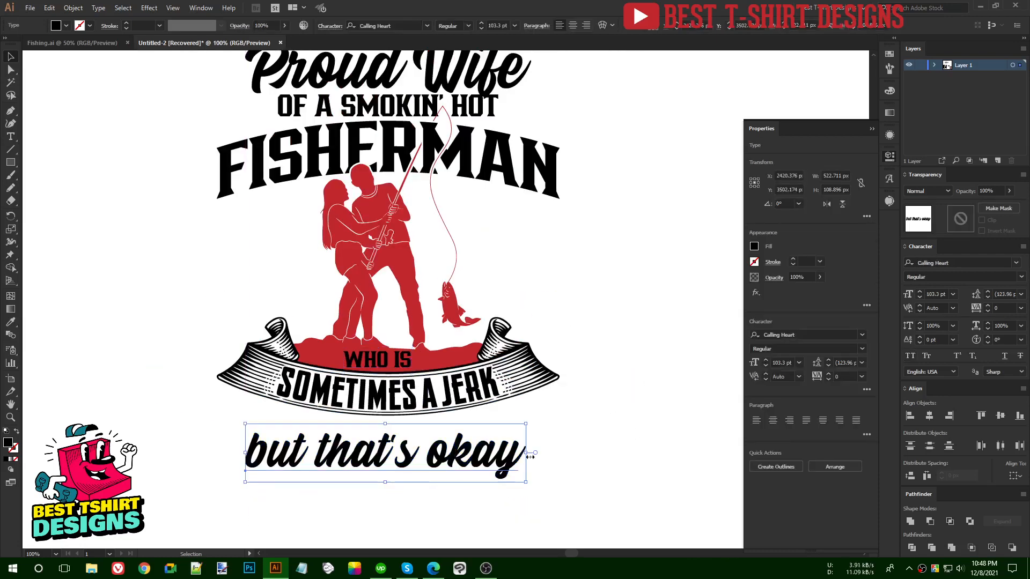
pyautogui.hotkey('ctrl', '-')
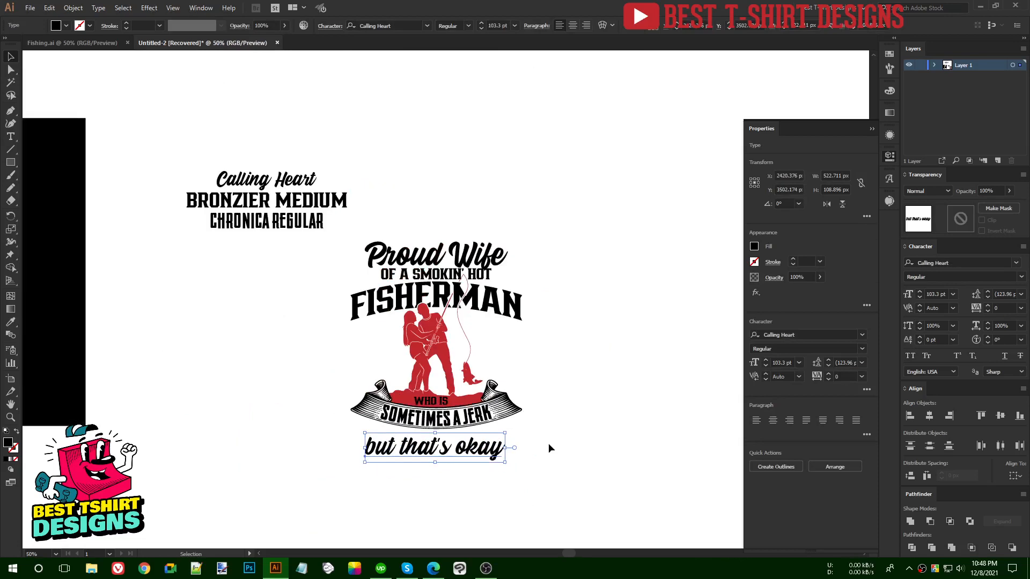
pyautogui.press('i')
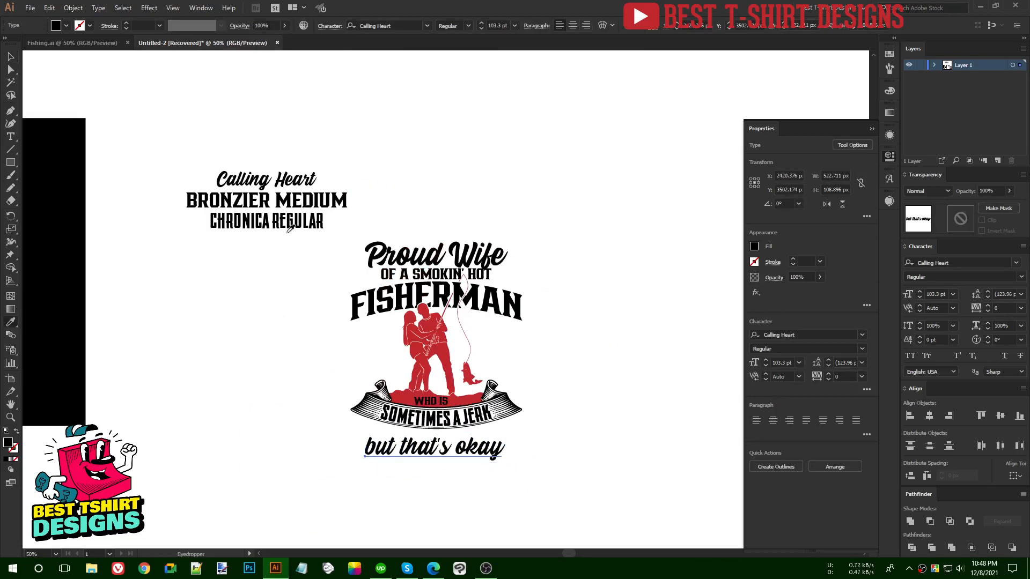
pyautogui.click(252, 196)
pyautogui.press('v')
pyautogui.hotkey('ctrl', '+')
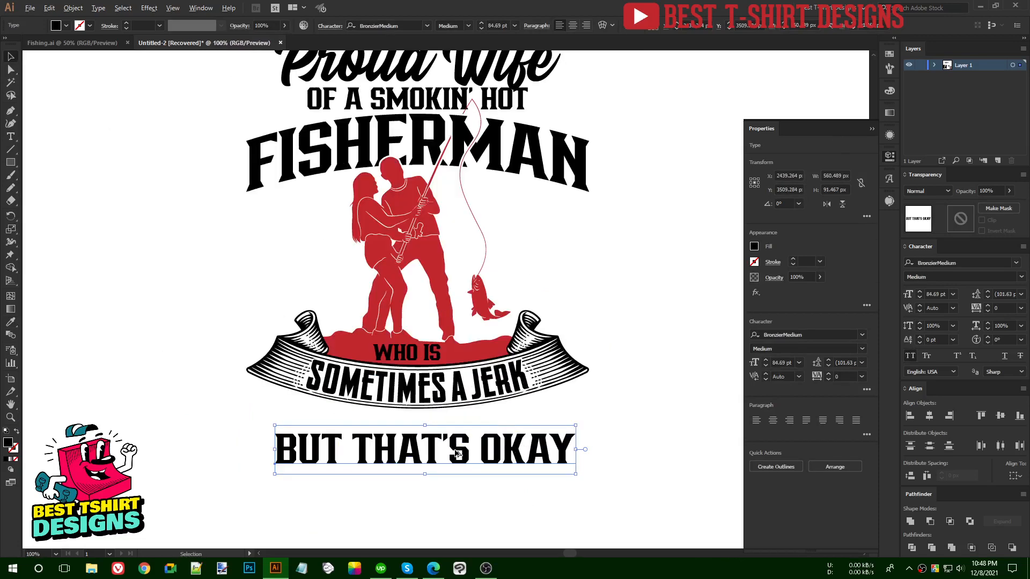
# Resize "But that's okay" to about 545 px wide directly below the ribbon and convert it to outlines
pyautogui.moveTo(570, 456); pyautogui.dragTo(538, 454)
pyautogui.moveTo(472, 449); pyautogui.dragTo(459, 426)
pyautogui.moveTo(530, 426); pyautogui.dragTo(558, 426)
pyautogui.rightClick(488, 432)
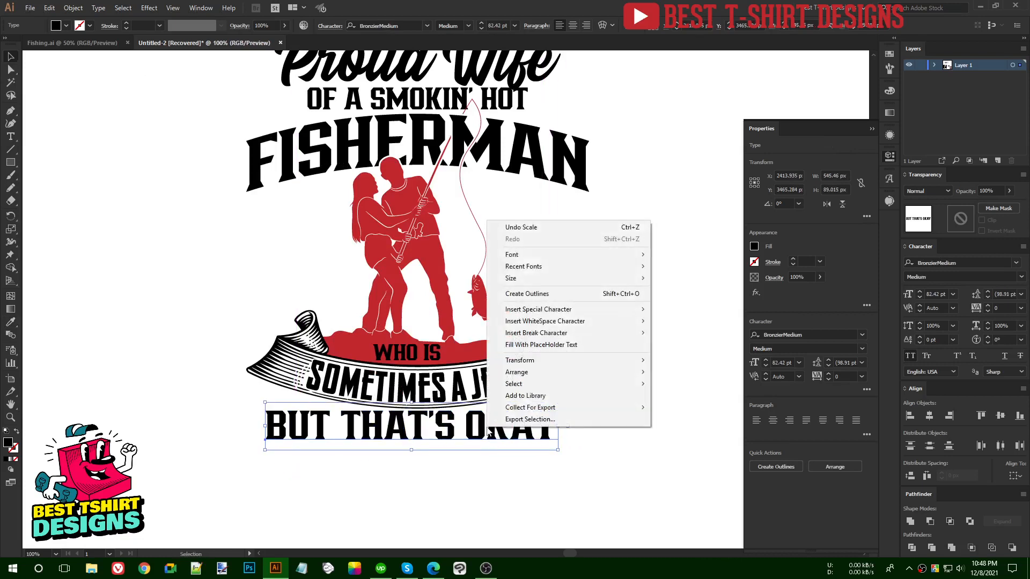
pyautogui.click(515, 293)
# Center "But that's okay" horizontally on the ribbon and widen it to the ribbon's full width, about 639 px
pyautogui.keyDown('shift'); pyautogui.click(543, 351); pyautogui.keyUp('shift')
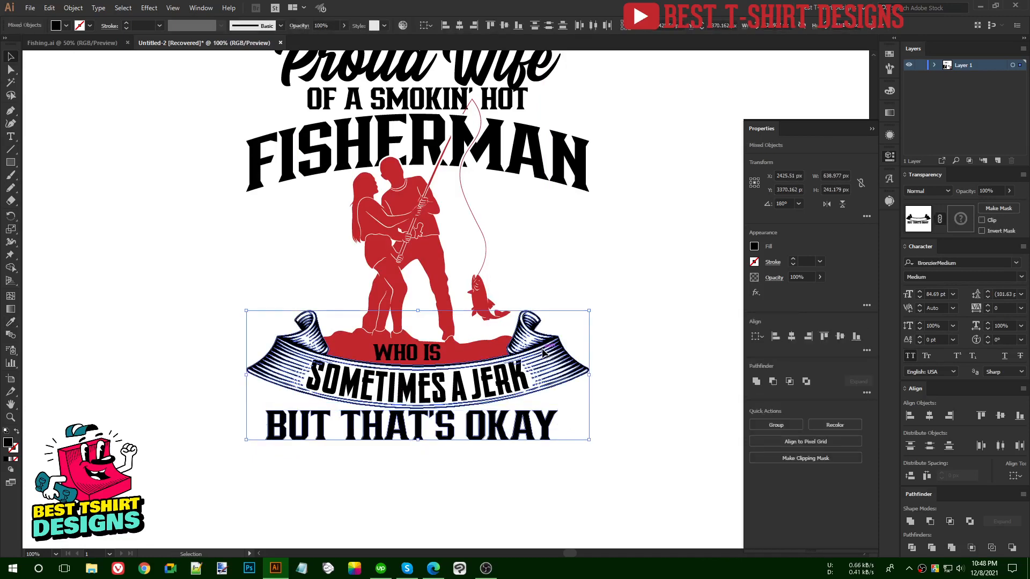
pyautogui.click(460, 26)
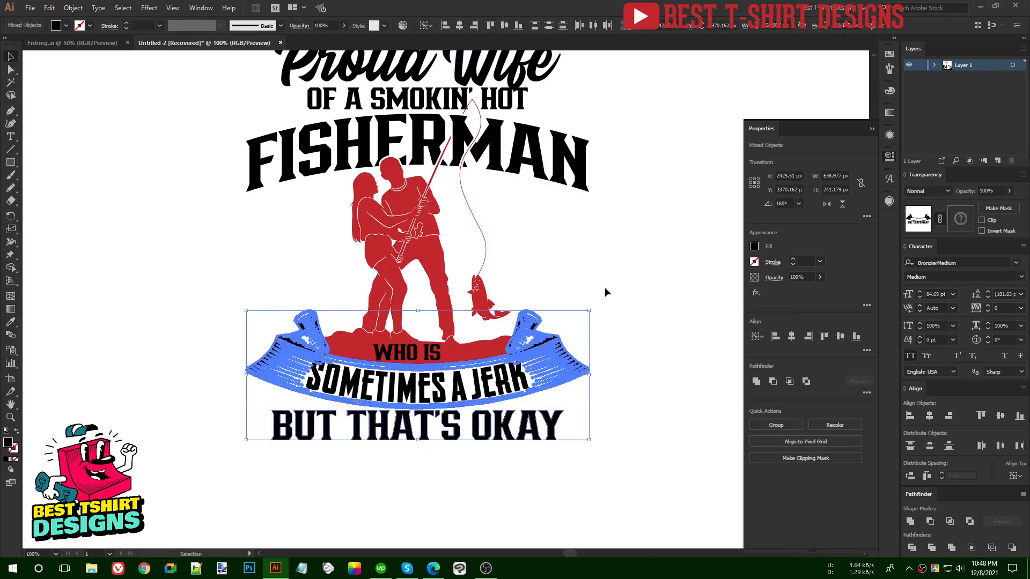
pyautogui.click(557, 424)
pyautogui.moveTo(569, 426); pyautogui.dragTo(589, 426)
pyautogui.moveTo(272, 426); pyautogui.dragTo(246, 425)
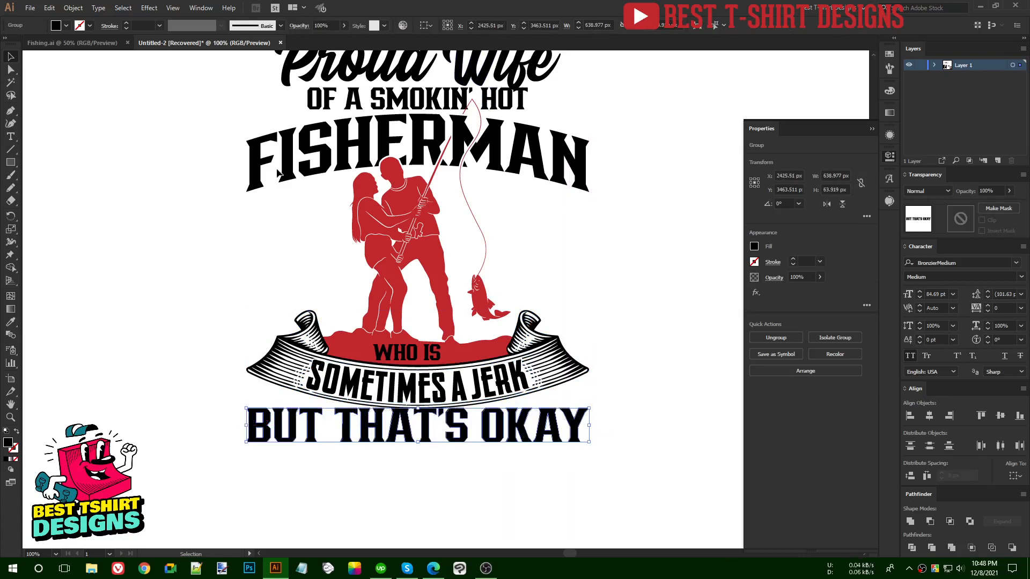
# Apply a horizontal Arc Upper warp with a -17% bend to "But that's okay"
pyautogui.click(151, 8)
pyautogui.moveTo(189, 147)
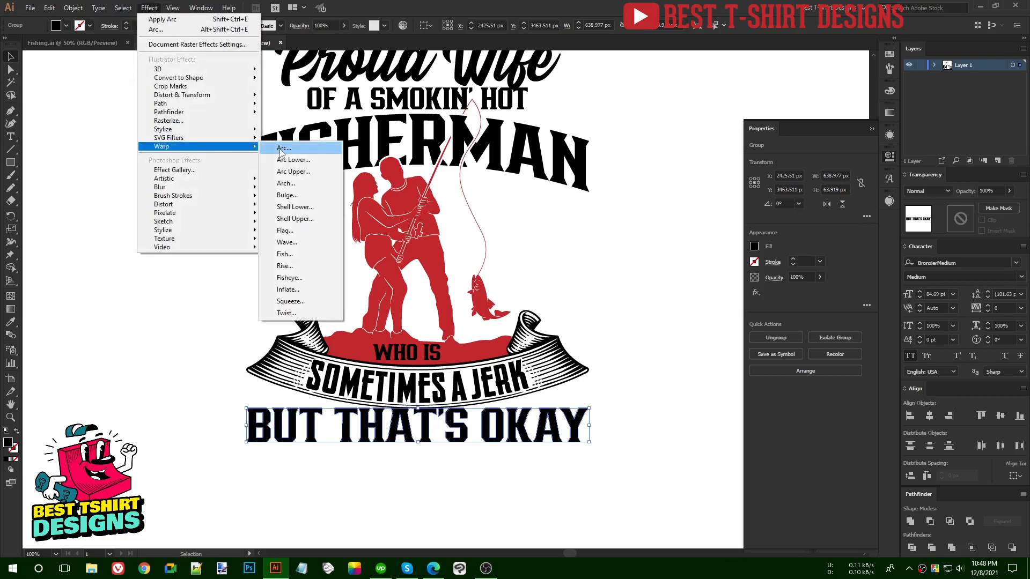
pyautogui.click(293, 171)
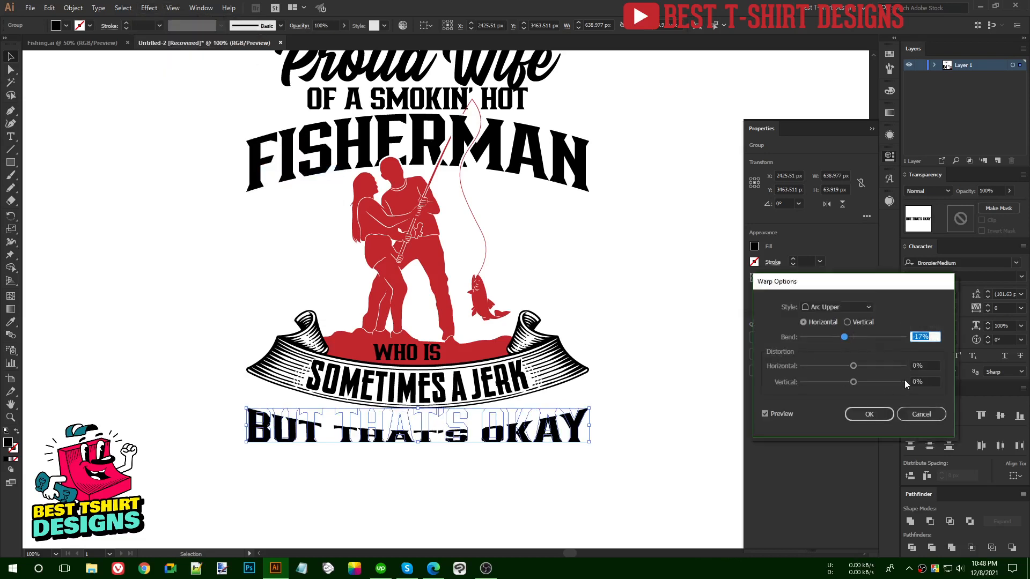
pyautogui.click(869, 415)
# Stretch "But that's okay" to about 92 px tall and move it up against the ribbon's lower edge
pyautogui.moveTo(418, 411); pyautogui.dragTo(418, 400)
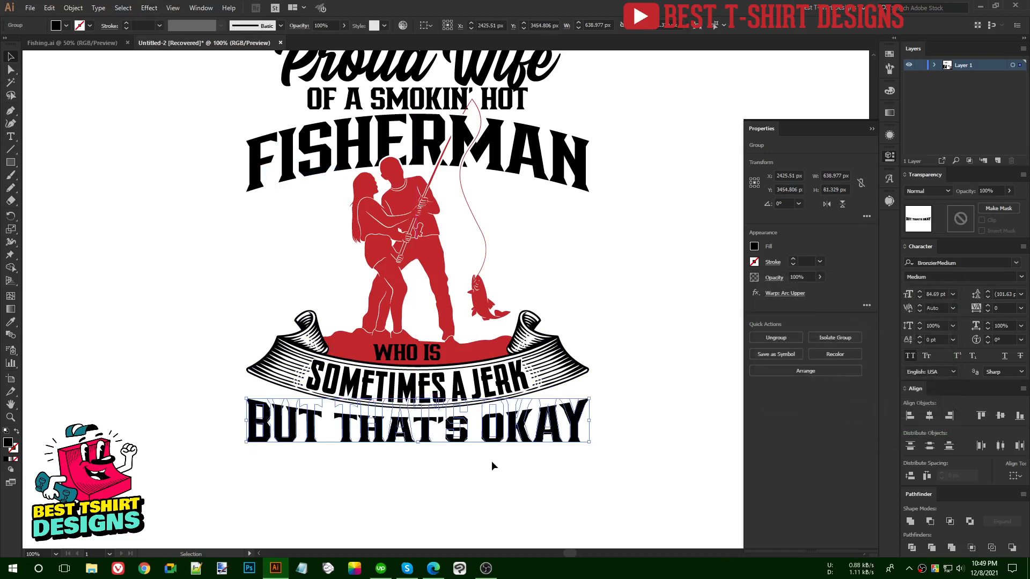
pyautogui.press('Up')
pyautogui.press('Up')
pyautogui.press('Up')
pyautogui.press('Up')
pyautogui.press('Up')
pyautogui.press('Up')
pyautogui.press('Up')
pyautogui.press('Up')
pyautogui.press('Up')
pyautogui.press('Up')
pyautogui.press('Up')
pyautogui.press('Up')
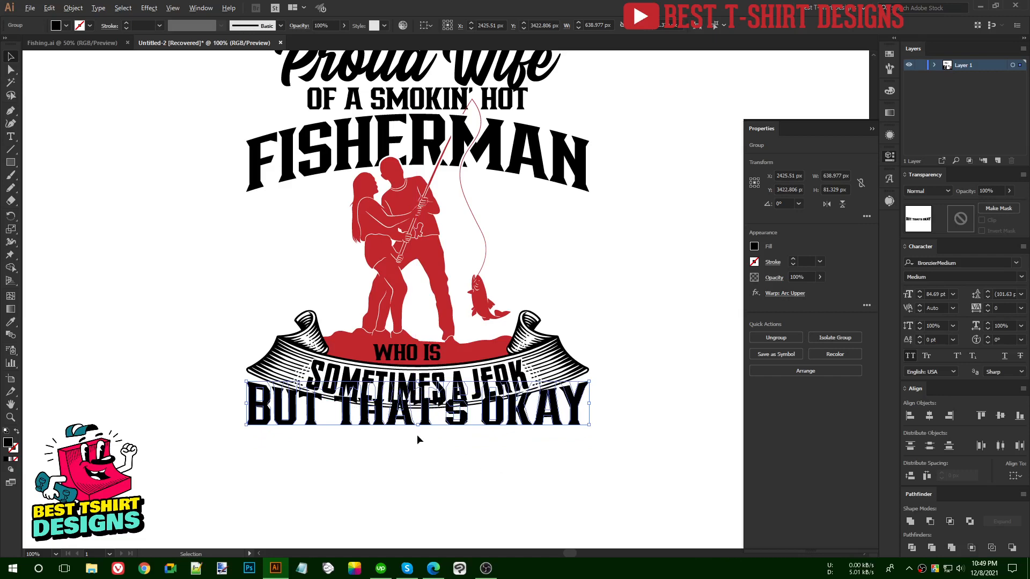
pyautogui.scroll(1, 417, 435)
pyautogui.moveTo(418, 421); pyautogui.dragTo(419, 428)
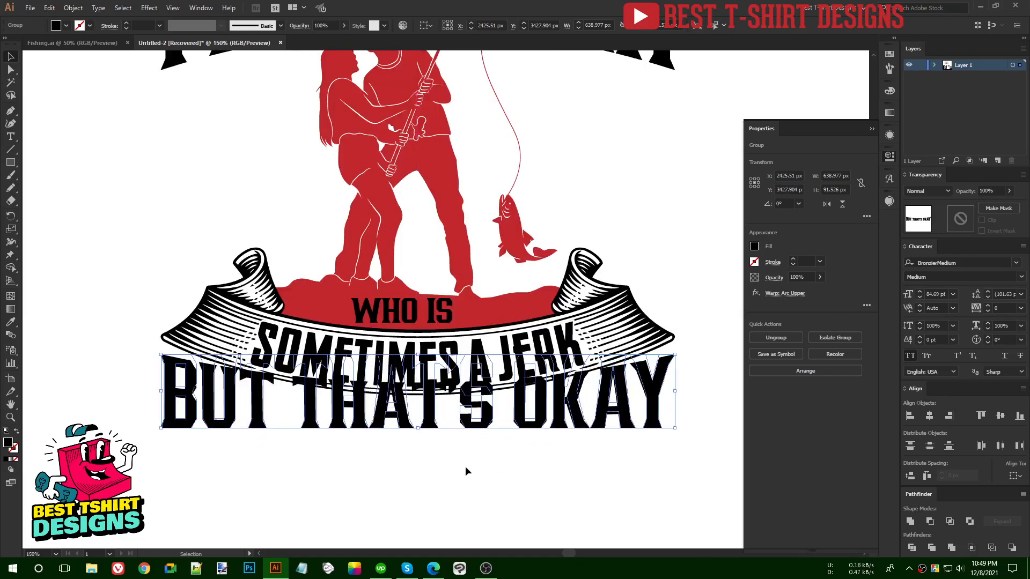
pyautogui.scroll(1, 465, 465)
pyautogui.press('Down')
pyautogui.press('Down')
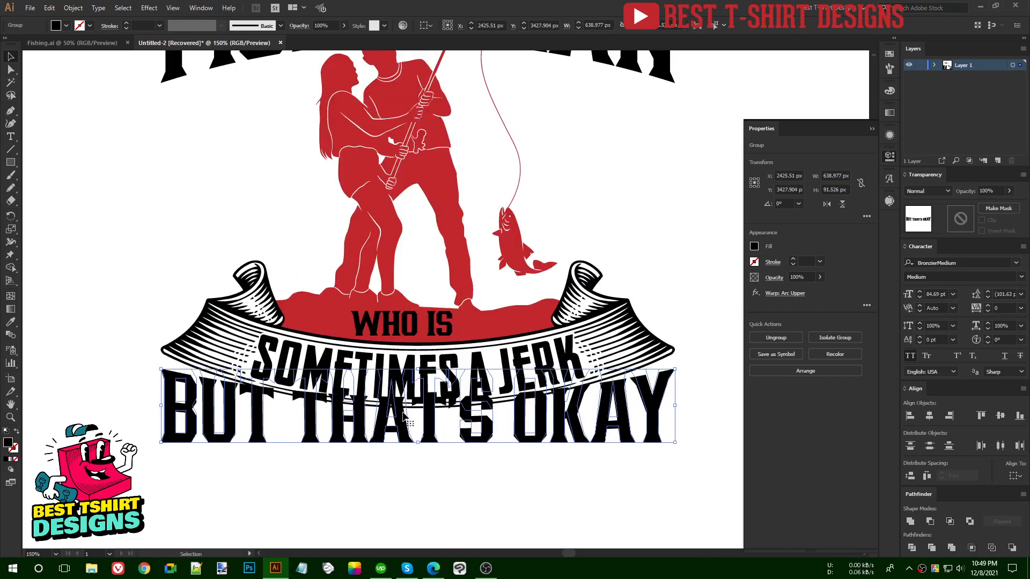
# Nudge "But that's okay" down and strengthen the negative bend of its Arc Upper warp slightly to follow the ribbon
pyautogui.click(793, 294)
pyautogui.press('Down')
pyautogui.press('Down')
pyautogui.press('Down')
pyautogui.press('Down')
pyautogui.press('Down')
pyautogui.press('Down')
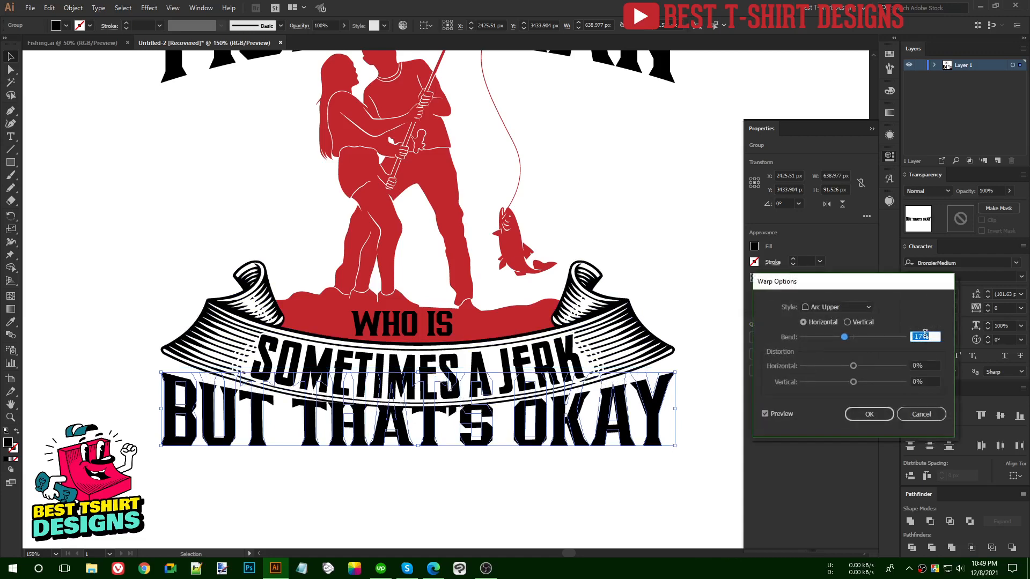
pyautogui.press('Down')
pyautogui.press('Down')
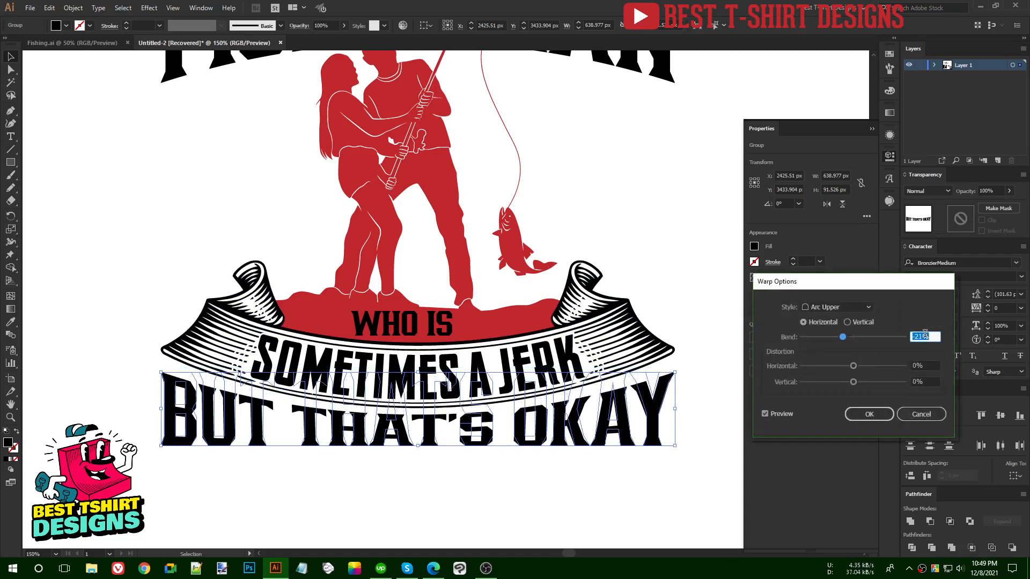
pyautogui.click(869, 414)
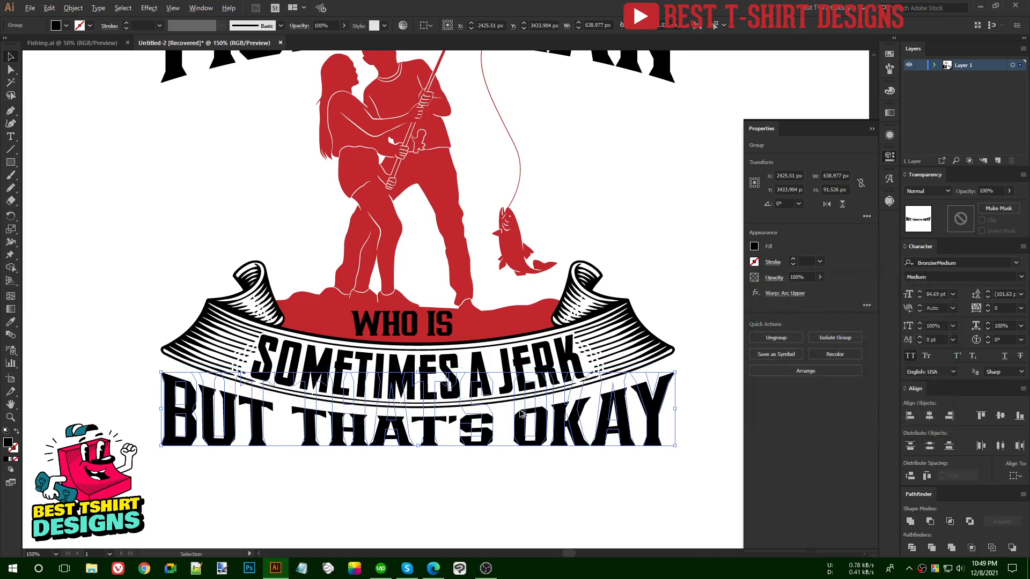
pyautogui.hotkey('ctrl', '1')
pyautogui.click(505, 455)
pyautogui.hotkey('ctrl', '-')
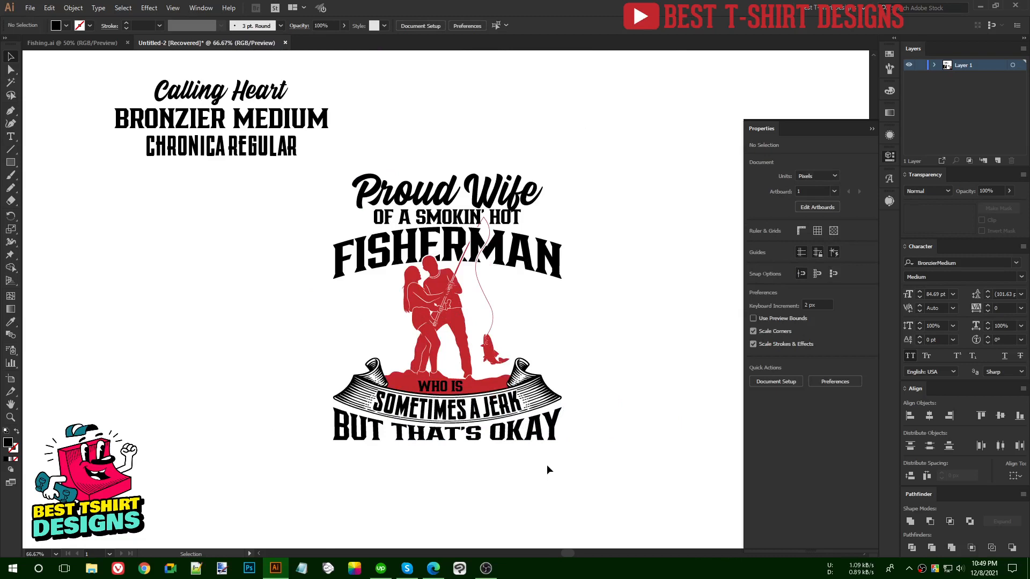
# Undo the sizing, placement and Arc Upper warp of "But that's okay" and move the plain text line well below the ribbon
pyautogui.hotkey('ctrl', 'z')
pyautogui.hotkey('ctrl', 'z')
pyautogui.hotkey('ctrl', 'z')
pyautogui.hotkey('ctrl', 'z')
pyautogui.hotkey('ctrl', 'z')
pyautogui.hotkey('ctrl', 'z')
pyautogui.hotkey('ctrl', 'z')
pyautogui.hotkey('ctrl', 'z')
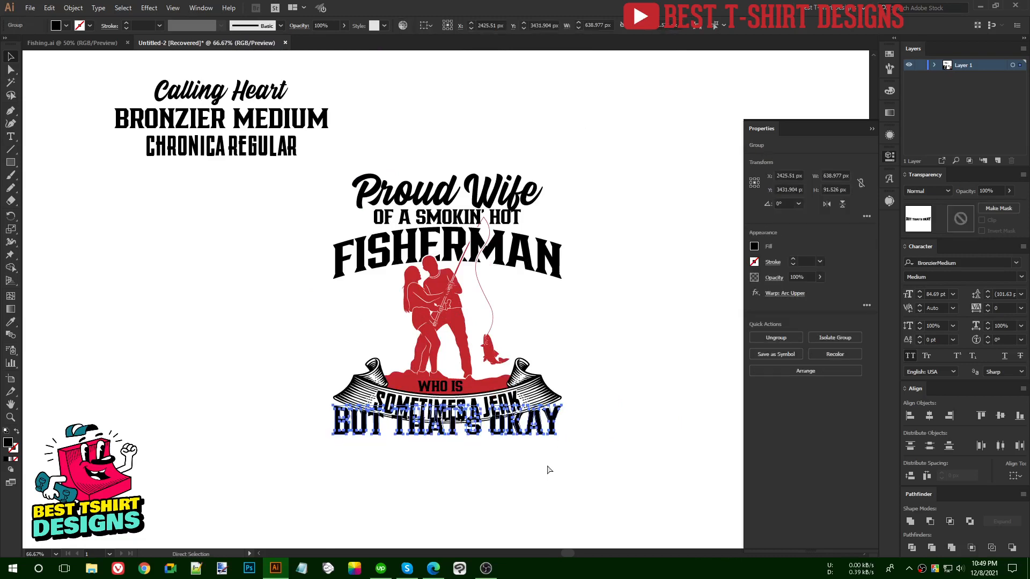
pyautogui.hotkey('ctrl', 'z')
pyautogui.hotkey('ctrl', 'z')
pyautogui.hotkey('ctrl', 'z')
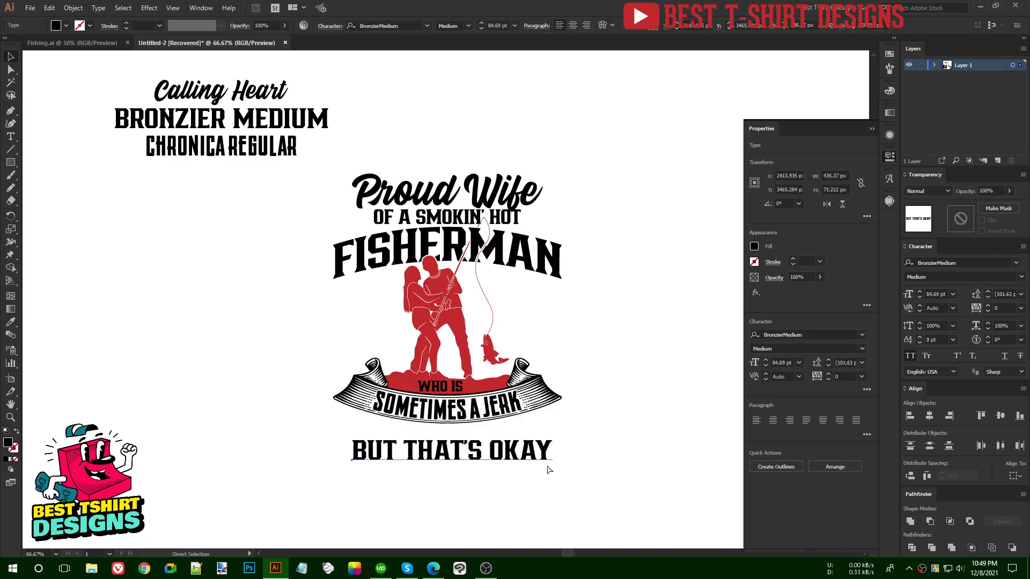
pyautogui.moveTo(513, 462); pyautogui.dragTo(507, 514)
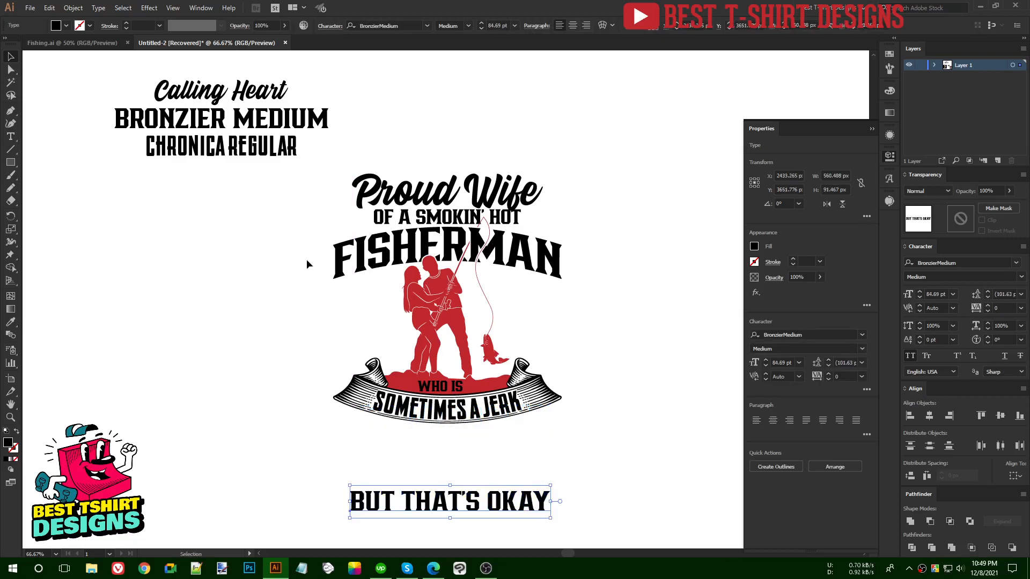
# Duplicate the Chronica Regular sample text, retype it as "WHO IS" and "SOMETIMES A JERK" on two lines, and place it beside the design
pyautogui.moveTo(218, 153); pyautogui.dragTo(474, 466)
pyautogui.doubleClick(474, 467)
pyautogui.hotkey('ctrl', 'a')
pyautogui.write('WHO IS')
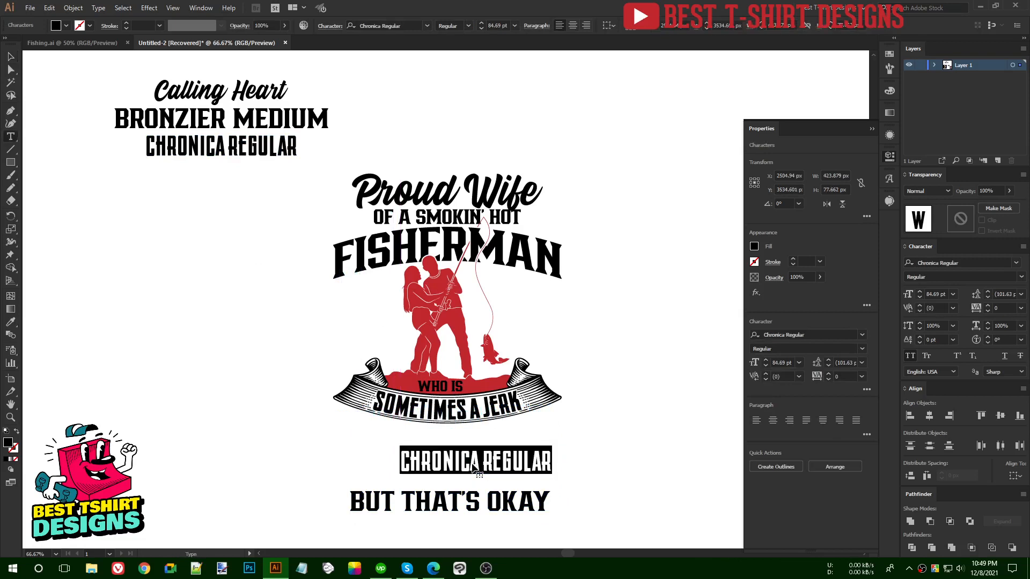
pyautogui.press('Return')
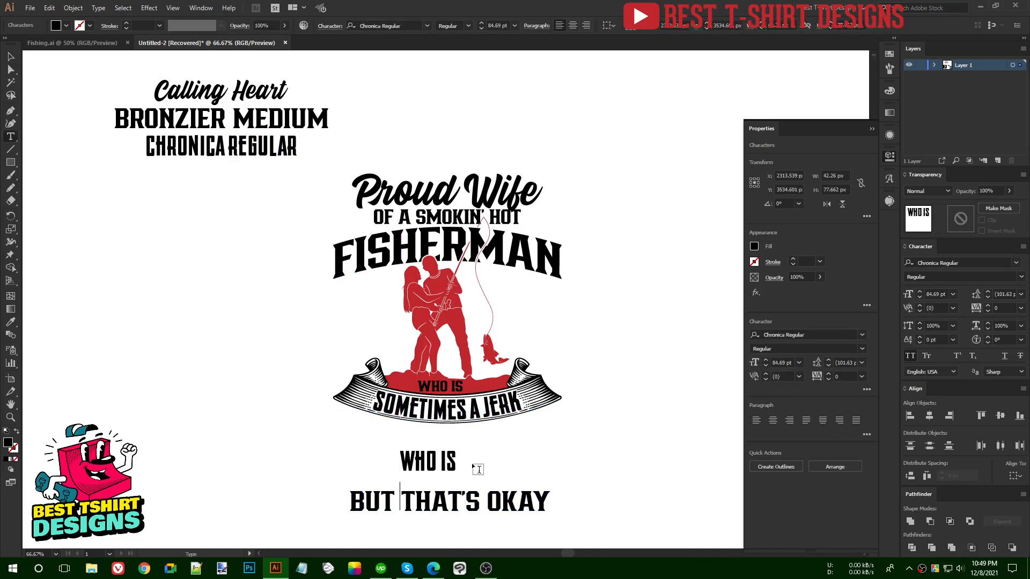
pyautogui.write('SOMETIMES A')
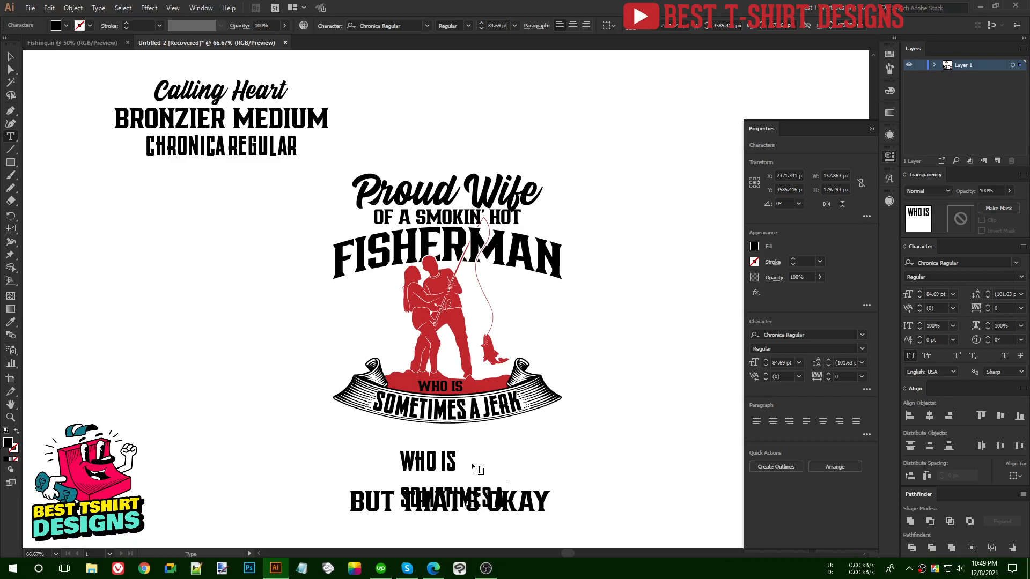
pyautogui.write(' J')
pyautogui.press('BackSpace')
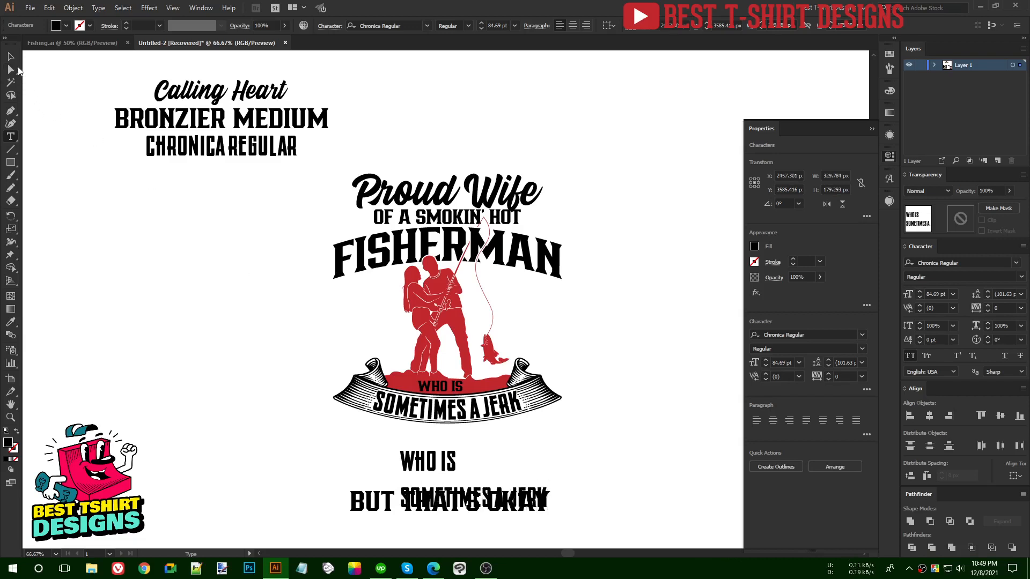
pyautogui.click(11, 57)
pyautogui.moveTo(441, 474); pyautogui.dragTo(202, 409)
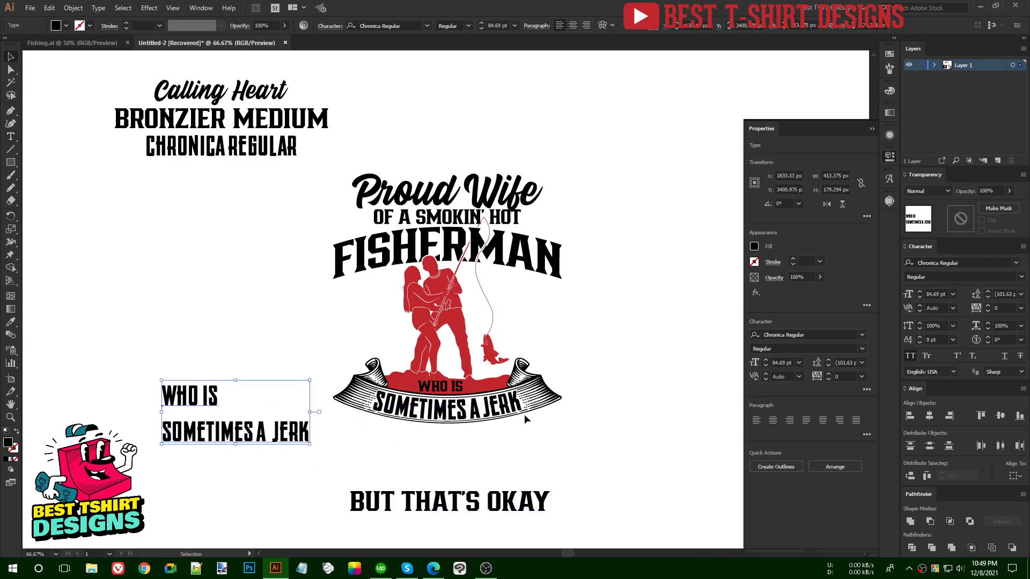
# Move the ribbon, the curved "Sometimes a Jerk" and the small "Who is" text out of the design to the empty area beside it
pyautogui.moveTo(514, 398); pyautogui.dragTo(235, 290)
pyautogui.moveTo(202, 267); pyautogui.dragTo(202, 267)
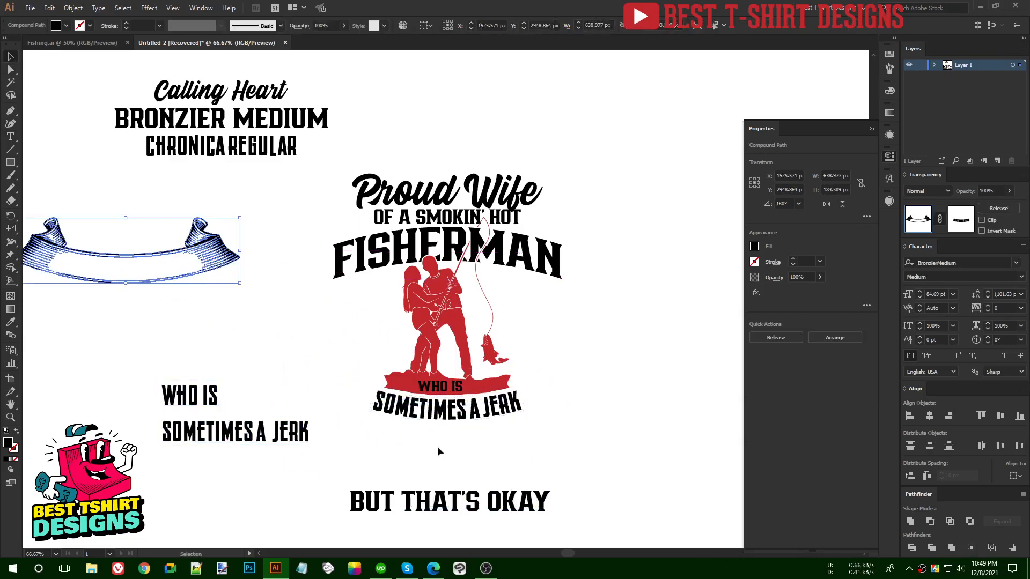
pyautogui.moveTo(464, 416); pyautogui.dragTo(163, 289)
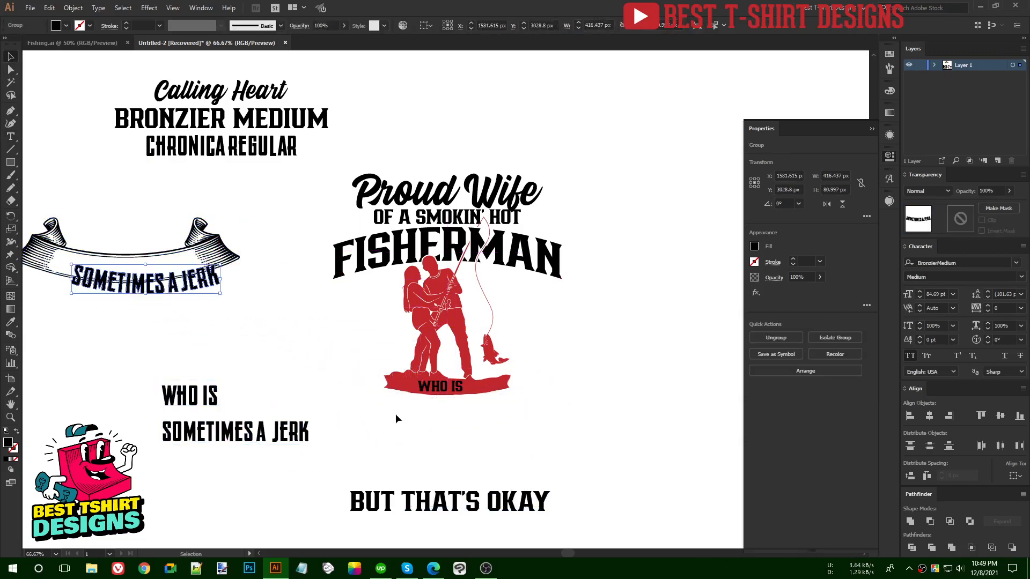
pyautogui.scroll(1, 456, 401)
pyautogui.click(436, 386)
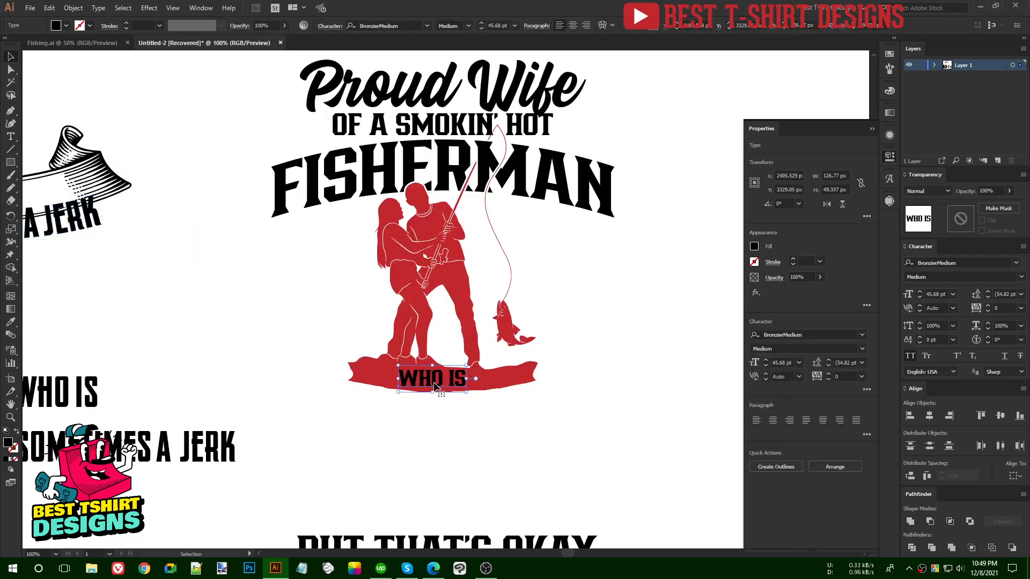
pyautogui.moveTo(429, 382); pyautogui.dragTo(200, 285)
pyautogui.scroll(-1, 455, 397)
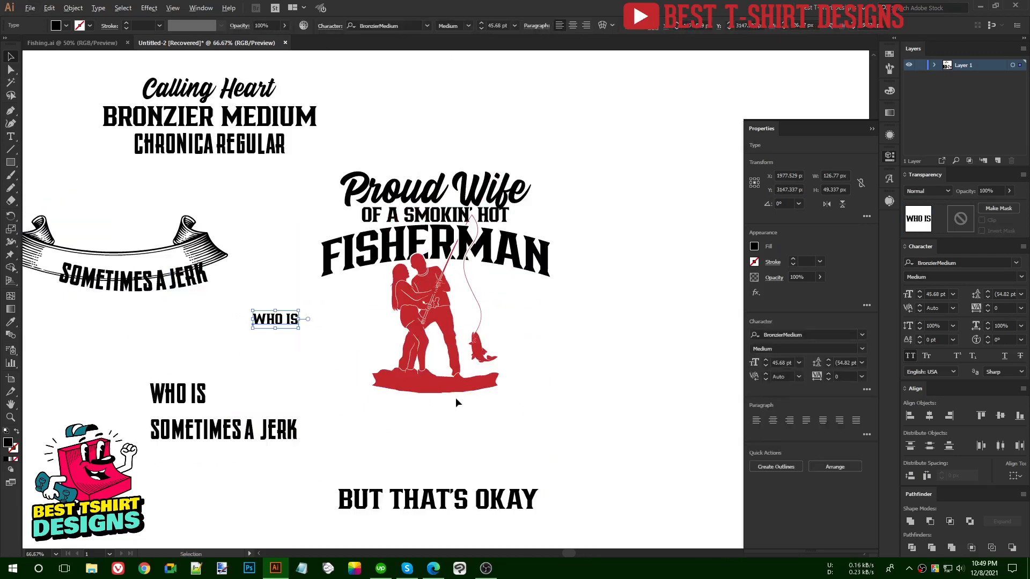
# Inside the silhouette group, draw a freehand red ground shape with the Pencil tool, giving the couple's base wider, jagged, tapering ends
pyautogui.click(494, 433)
pyautogui.scroll(3, 430, 408)
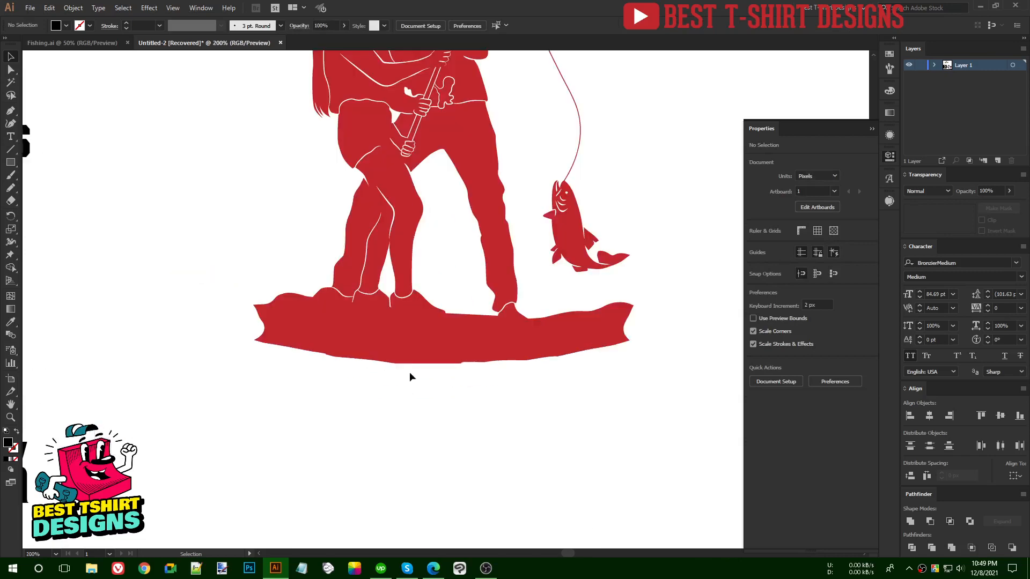
pyautogui.doubleClick(398, 347)
pyautogui.scroll(-1, 390, 390)
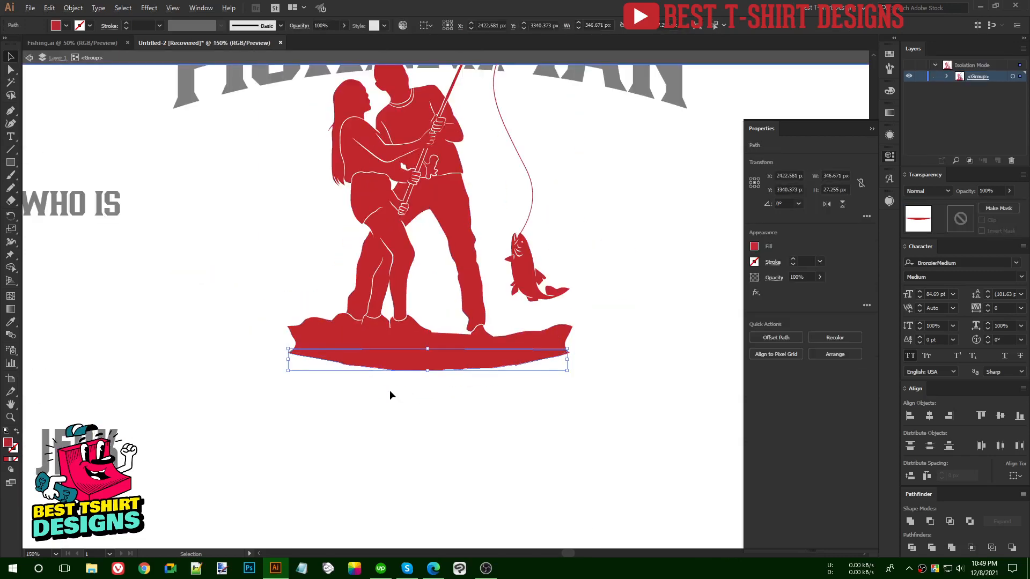
pyautogui.click(438, 430)
pyautogui.press('n')
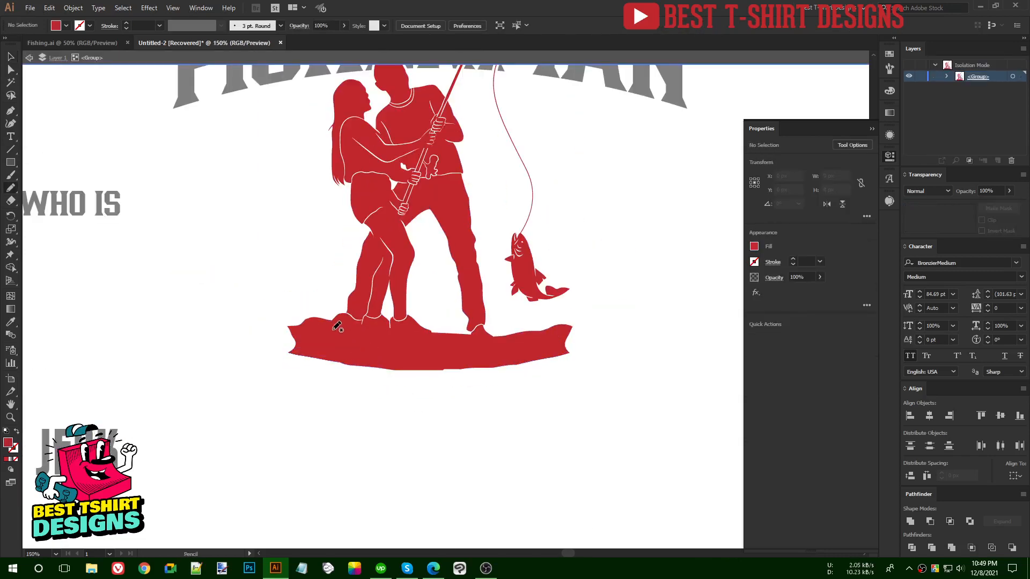
pyautogui.moveTo(186, 358)
pyautogui.mouseDown()
pyautogui.moveTo(559, 374)
pyautogui.moveTo(617, 364)
pyautogui.moveTo(641, 322)
pyautogui.moveTo(576, 315)
pyautogui.moveTo(534, 338)
pyautogui.moveTo(334, 346)
pyautogui.mouseUp()
pyautogui.scroll(-1, 491, 380)
pyautogui.press('v')
pyautogui.doubleClick(532, 413)
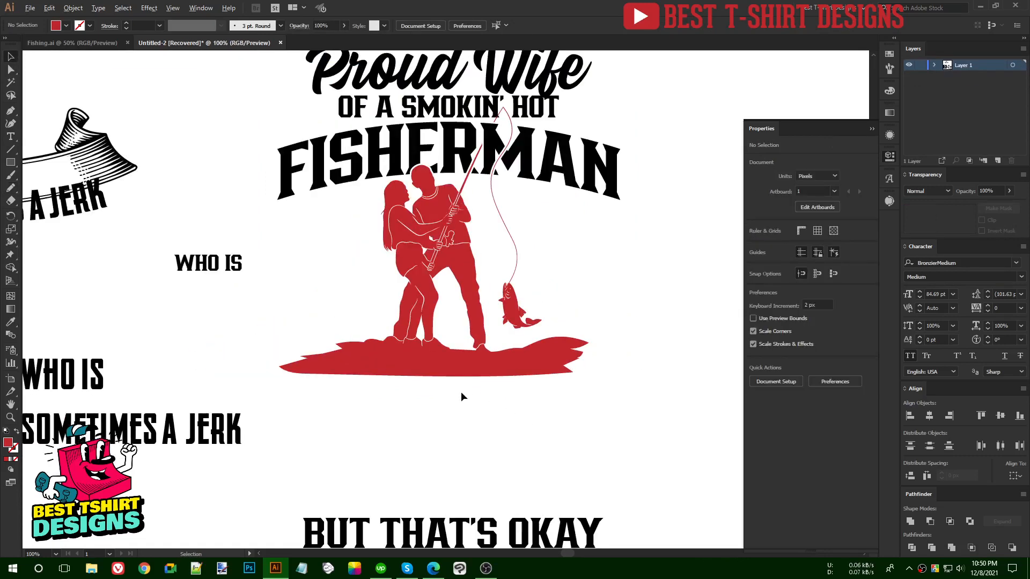
pyautogui.scroll(-2, 487, 395)
pyautogui.scroll(1, 487, 391)
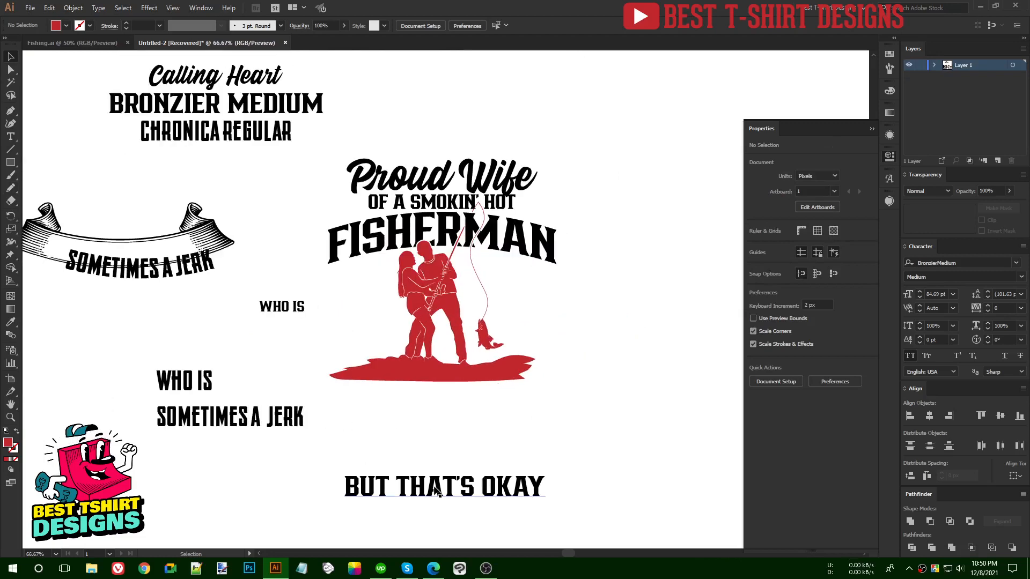
# Split the two-line text into separate lines with a script and place "Sometimes a Jerk" under the ground, enlarged to about 519 px wide
pyautogui.click(277, 419)
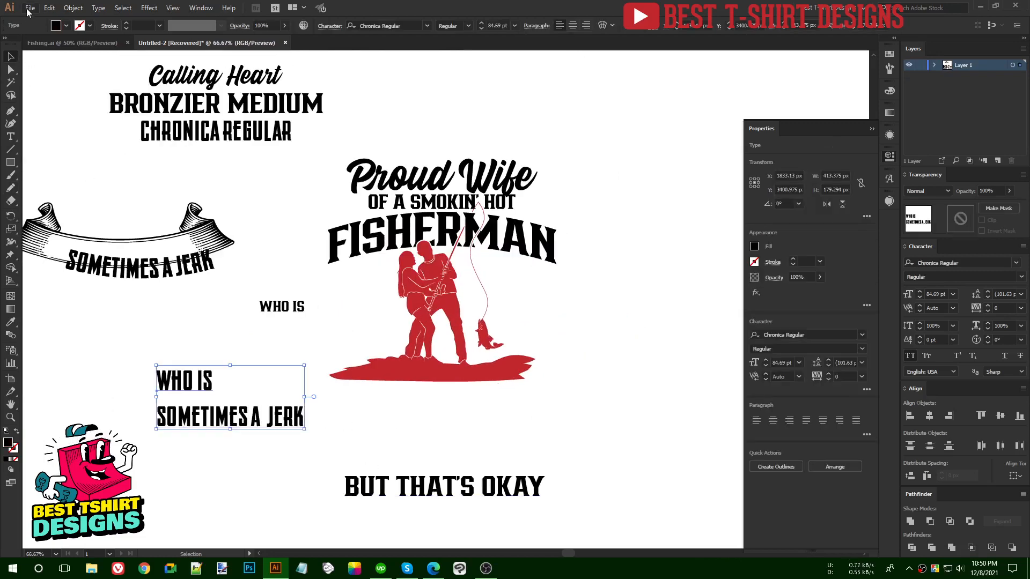
pyautogui.click(30, 7)
pyautogui.moveTo(86, 236)
pyautogui.click(226, 236)
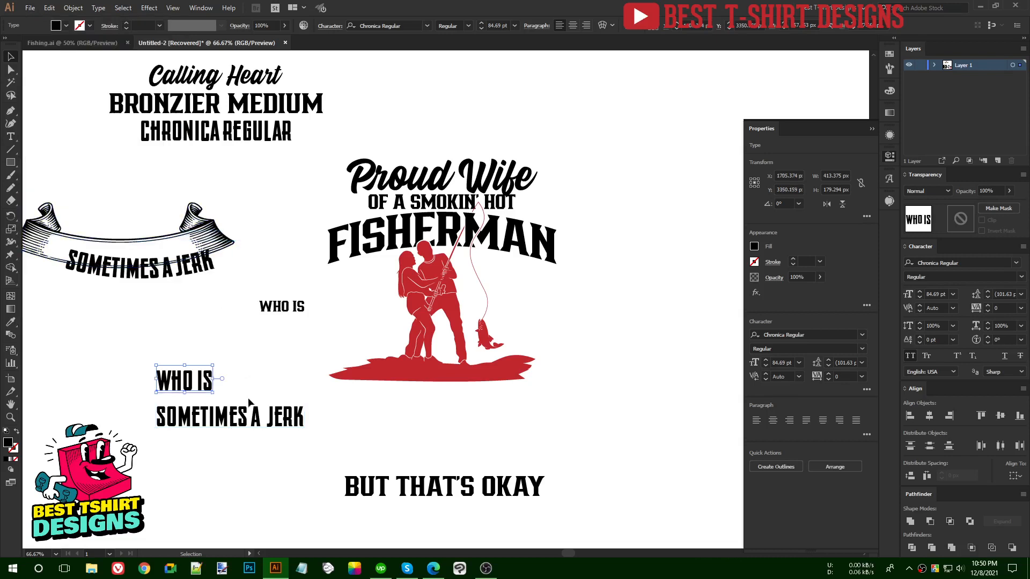
pyautogui.moveTo(271, 418); pyautogui.dragTo(557, 411)
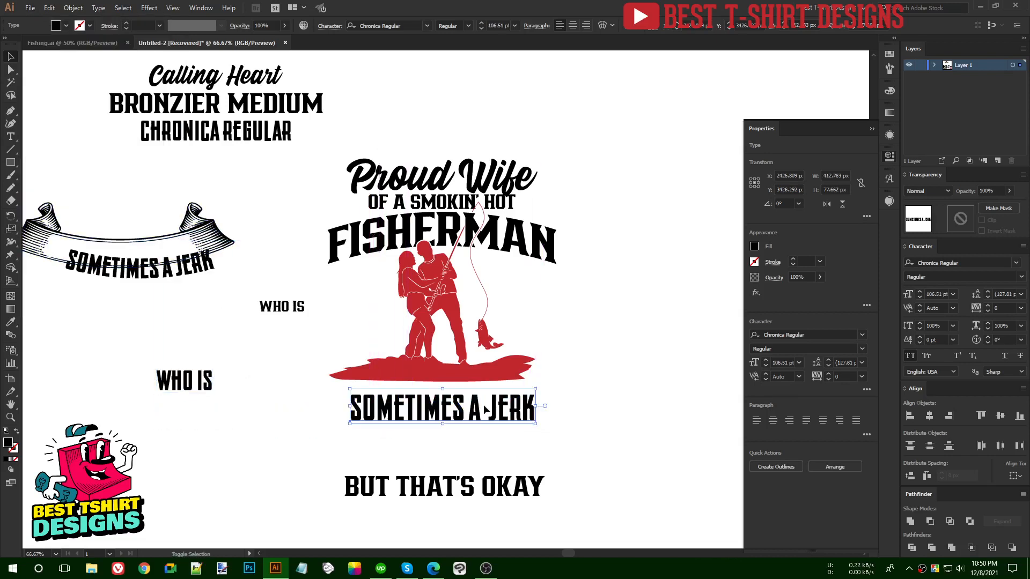
pyautogui.moveTo(486, 410); pyautogui.dragTo(476, 400)
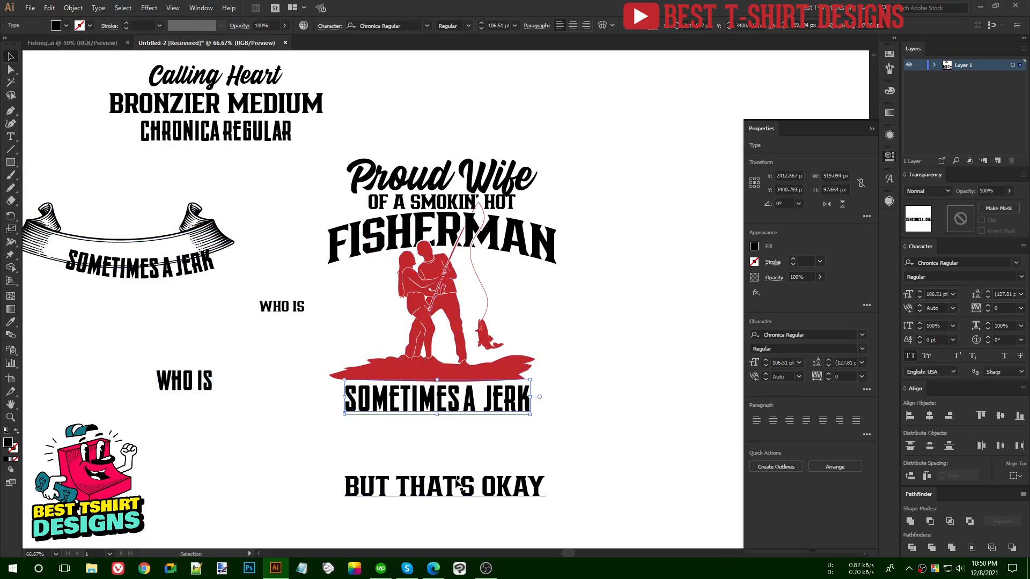
# Move "But that's okay" directly beneath "Sometimes a Jerk" and shrink it to about 411 px wide
pyautogui.moveTo(455, 482); pyautogui.dragTo(448, 431)
pyautogui.moveTo(538, 439); pyautogui.dragTo(450, 423)
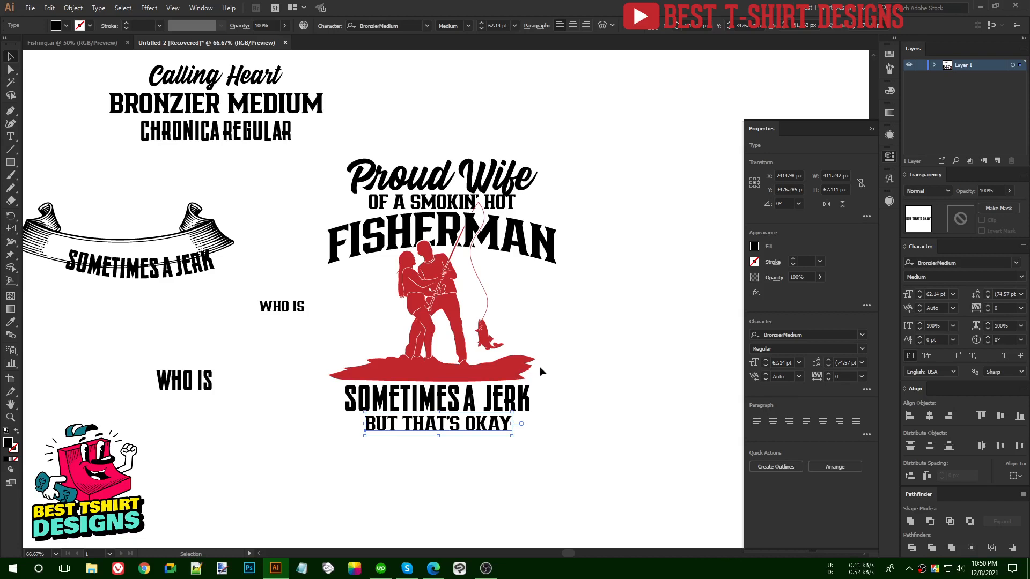
pyautogui.click(552, 360)
pyautogui.scroll(1, 551, 360)
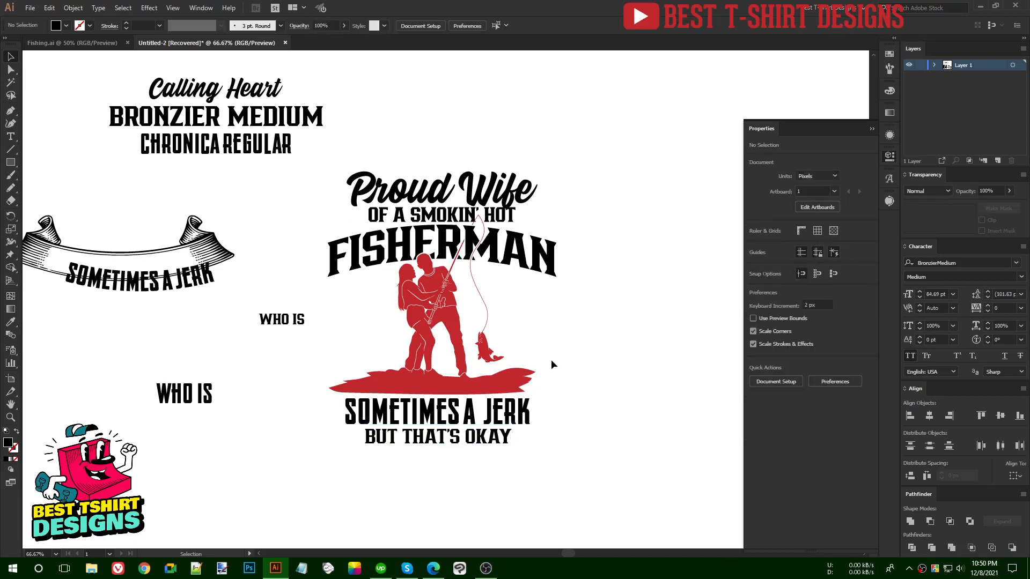
# Convert "Sometimes a Jerk" to outlines and stretch it on both sides to the width of "Fisherman", about 639 px
pyautogui.click(504, 416)
pyautogui.rightClick(504, 416)
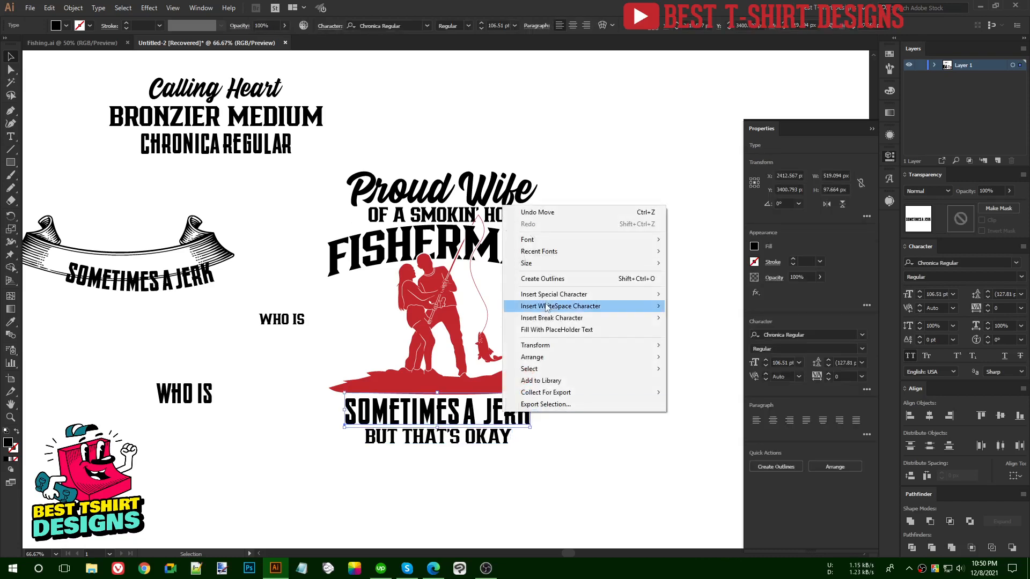
pyautogui.click(531, 278)
pyautogui.moveTo(534, 410); pyautogui.dragTo(558, 411)
pyautogui.moveTo(345, 414); pyautogui.dragTo(328, 415)
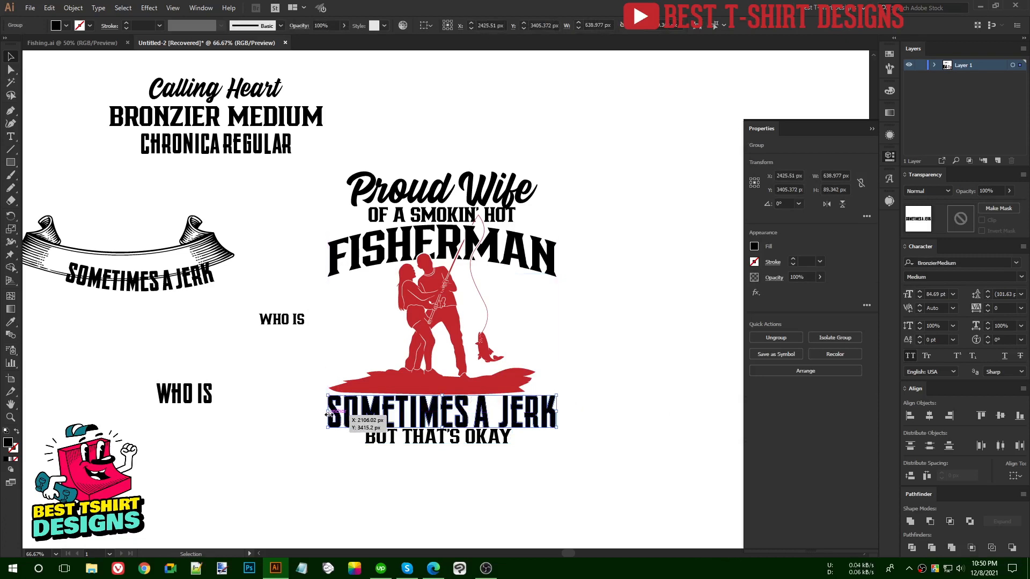
pyautogui.hotkey('shift', 'Up')
pyautogui.hotkey('shift', 'Up')
pyautogui.hotkey('shift', 'Down')
pyautogui.hotkey('shift', 'Down')
# Convert "But that's okay" to outlines and size it to about 452 px wide, with a small gap beneath "Sometimes a Jerk"
pyautogui.click(441, 442)
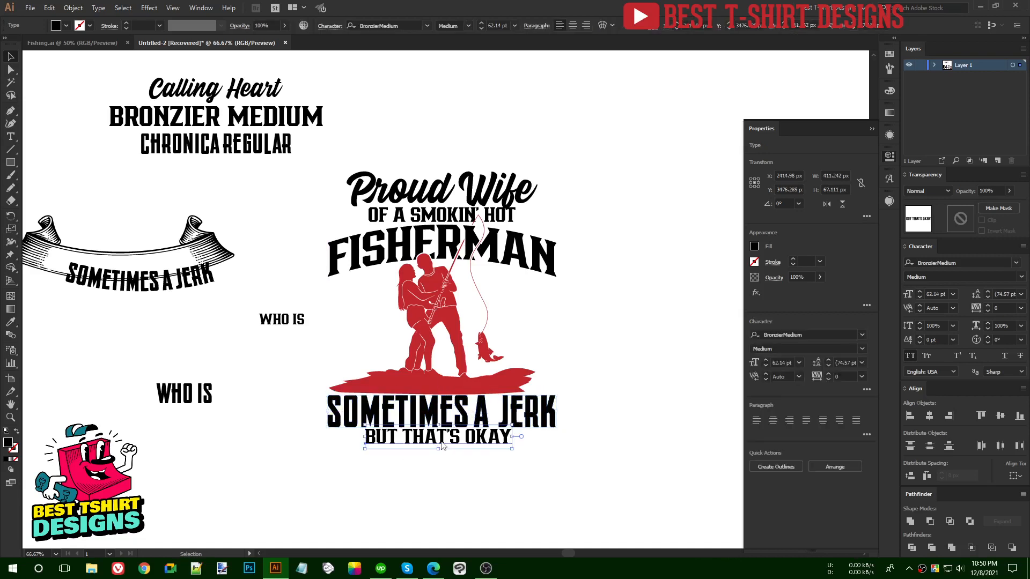
pyautogui.rightClick(441, 445)
pyautogui.click(472, 307)
pyautogui.scroll(2, 446, 457)
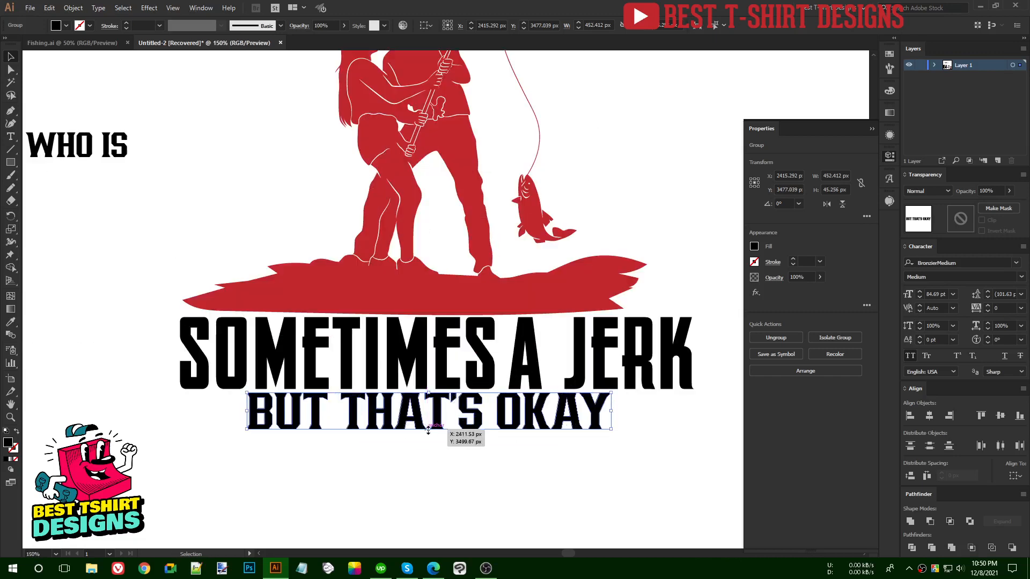
pyautogui.moveTo(428, 431); pyautogui.dragTo(428, 435)
pyautogui.scroll(-1, 446, 454)
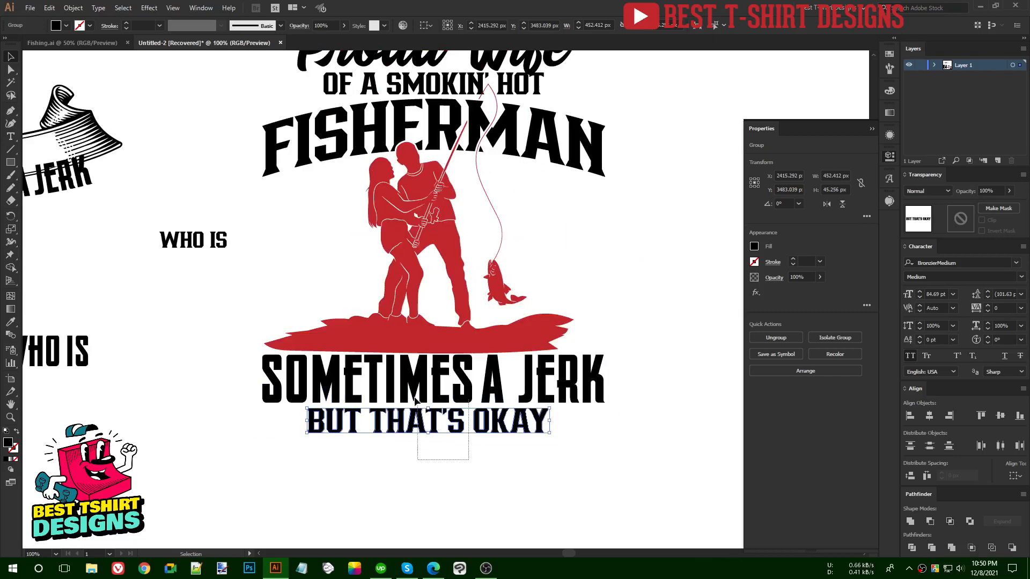
pyautogui.moveTo(415, 398); pyautogui.dragTo(413, 391)
pyautogui.hotkey('shift', 'Down')
pyautogui.hotkey('shift', 'Down')
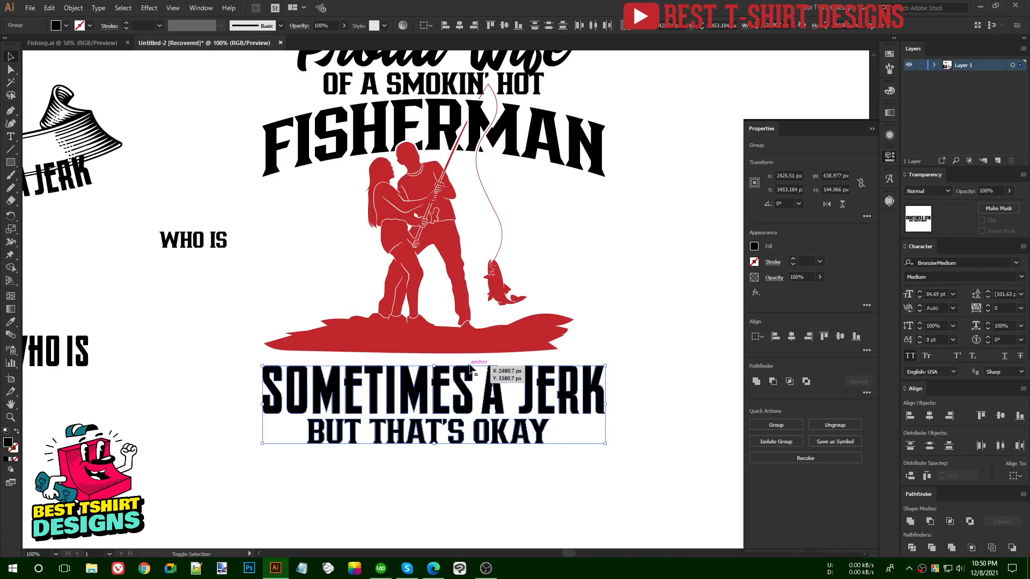
pyautogui.hotkey('shift', 'Up')
pyautogui.click(482, 456)
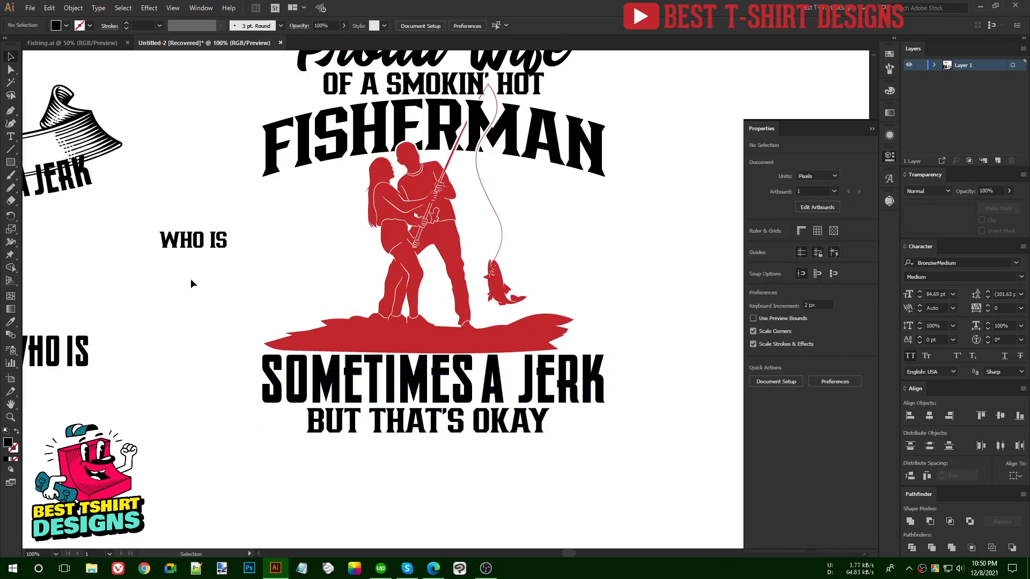
# Draw an ellipse about 167 by 69 px around the small "Who is" text, with a black stroke and no fill
pyautogui.moveTo(10, 162); pyautogui.dragTo(48, 188)
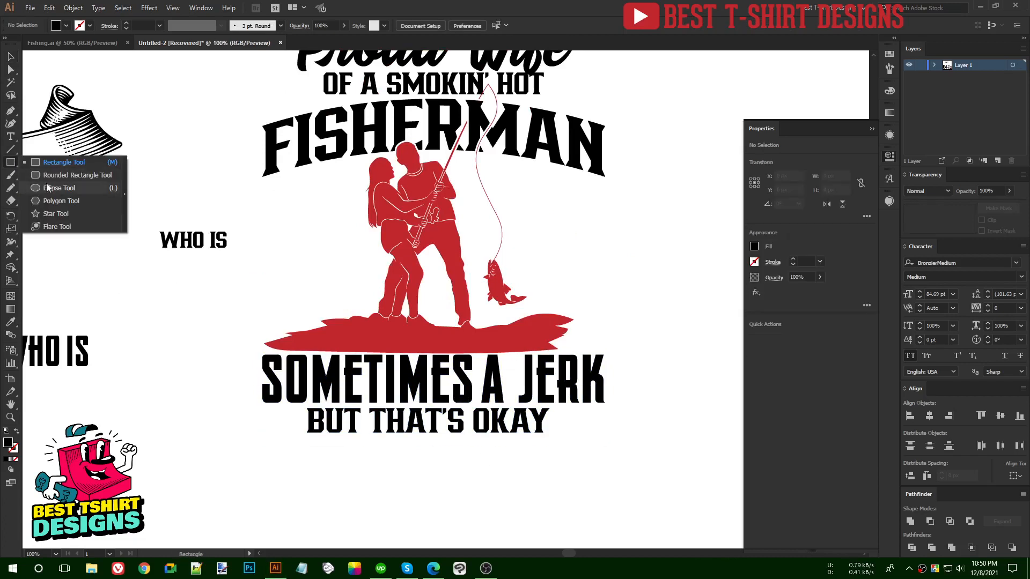
pyautogui.click(52, 189)
pyautogui.scroll(3, 132, 232)
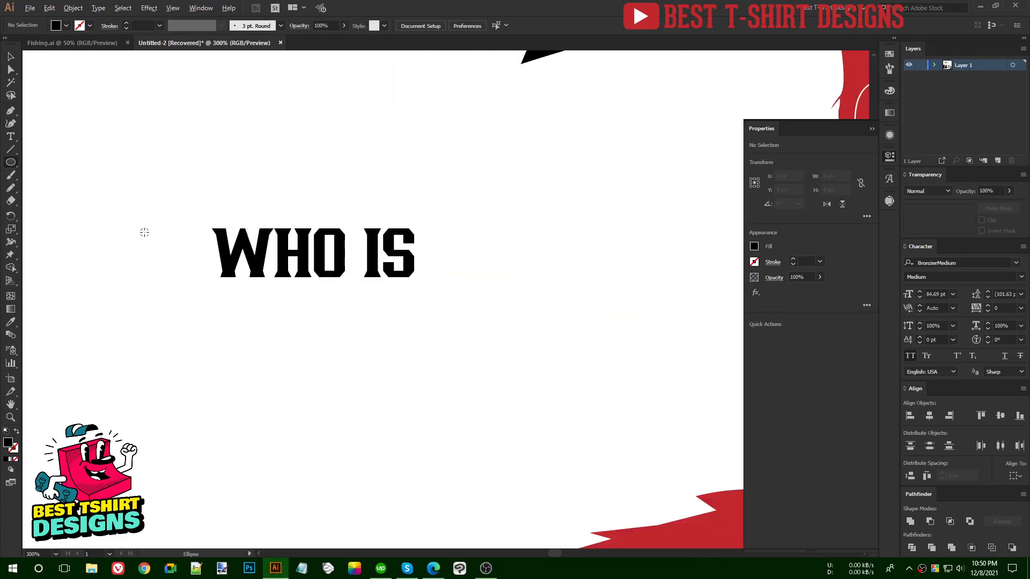
pyautogui.moveTo(183, 198); pyautogui.dragTo(452, 310)
pyautogui.hotkey('shift', 'x')
pyautogui.press('v')
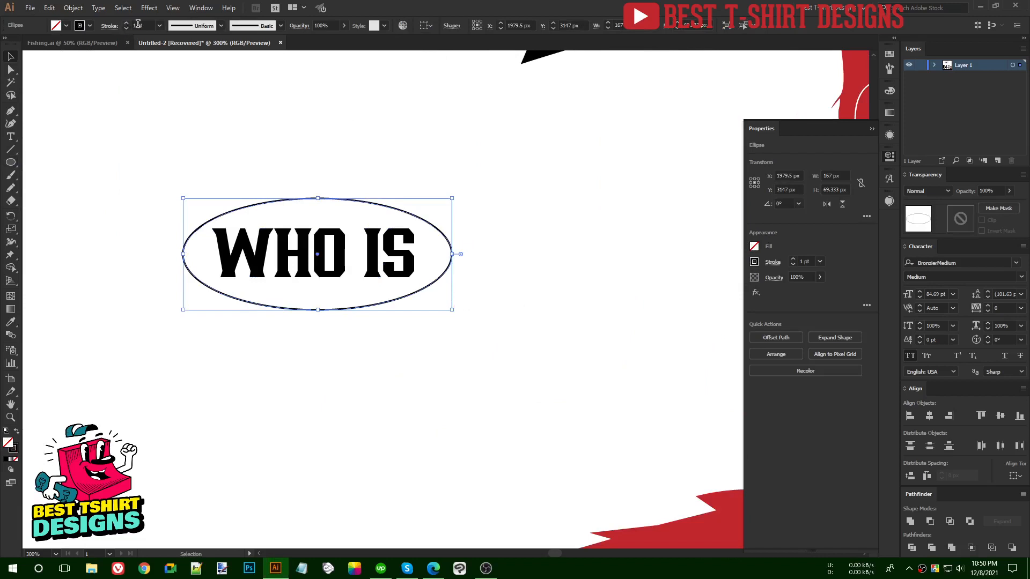
# Thicken the ellipse's stroke and convert the "Who is" text inside it to outlines
pyautogui.scroll(2, 138, 24)
pyautogui.rightClick(290, 236)
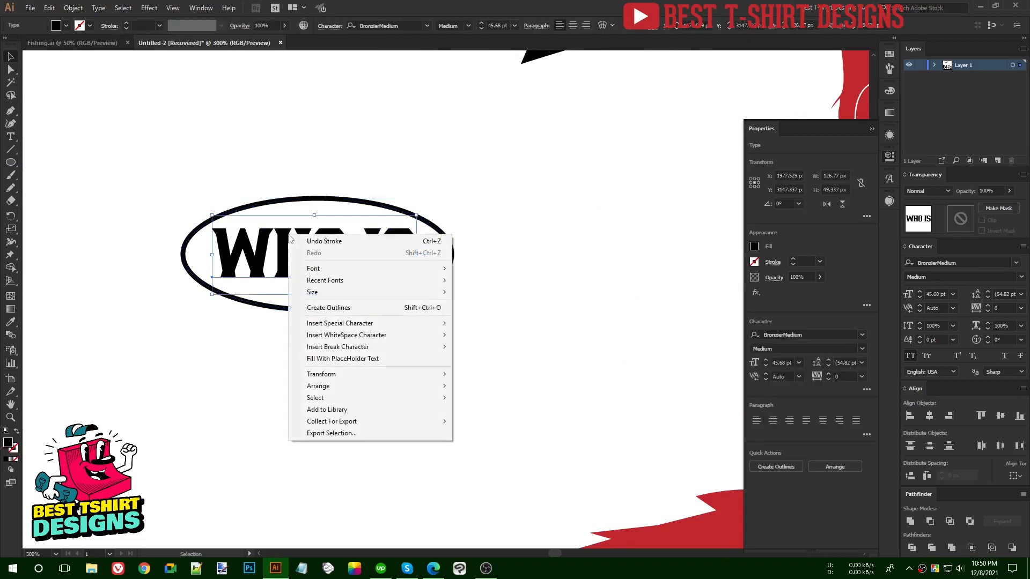
pyautogui.click(326, 308)
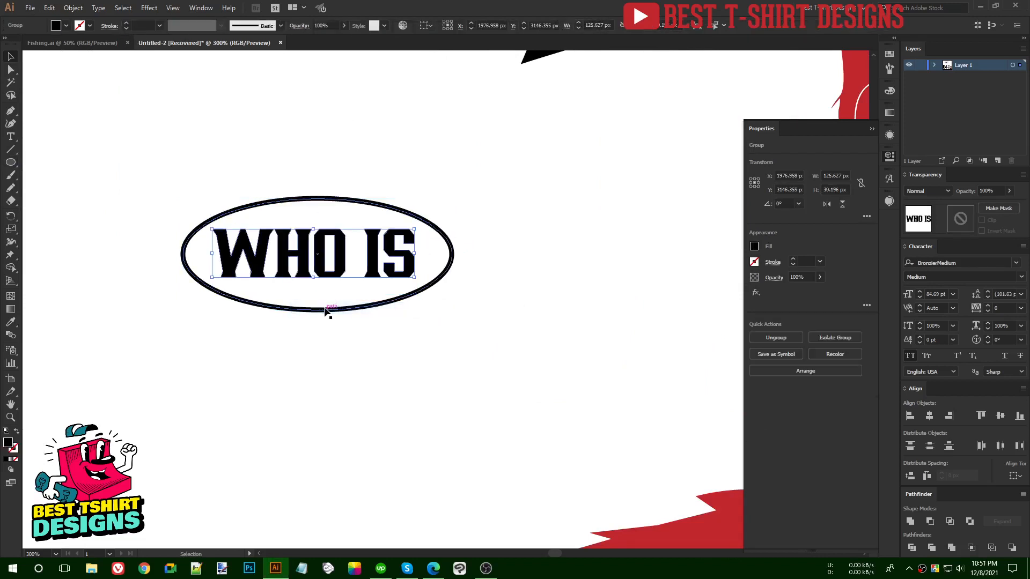
# Align the "Who is" text and the ellipse on each other's centres, both horizontally and vertically
pyautogui.moveTo(387, 345); pyautogui.dragTo(210, 152)
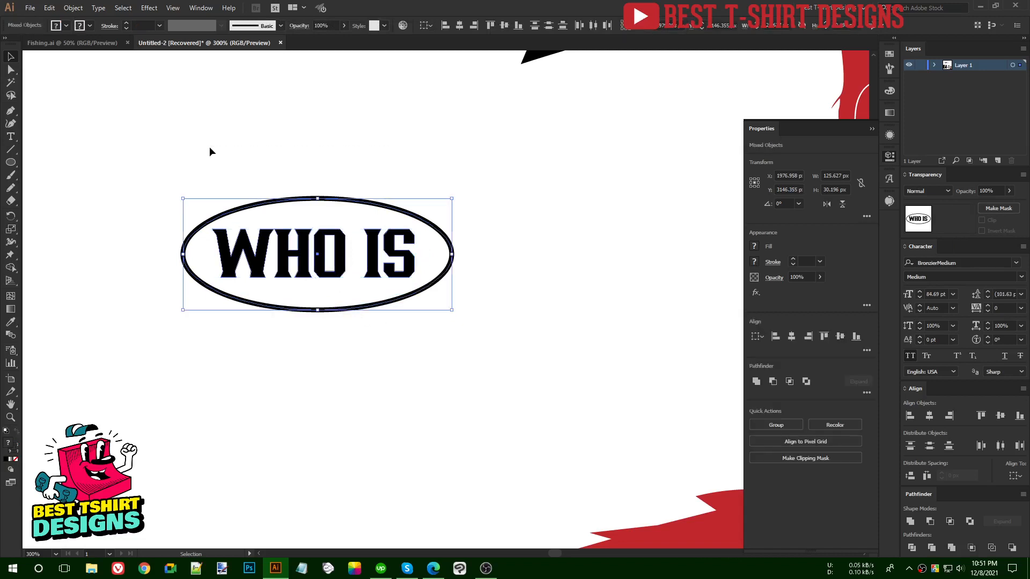
pyautogui.click(460, 27)
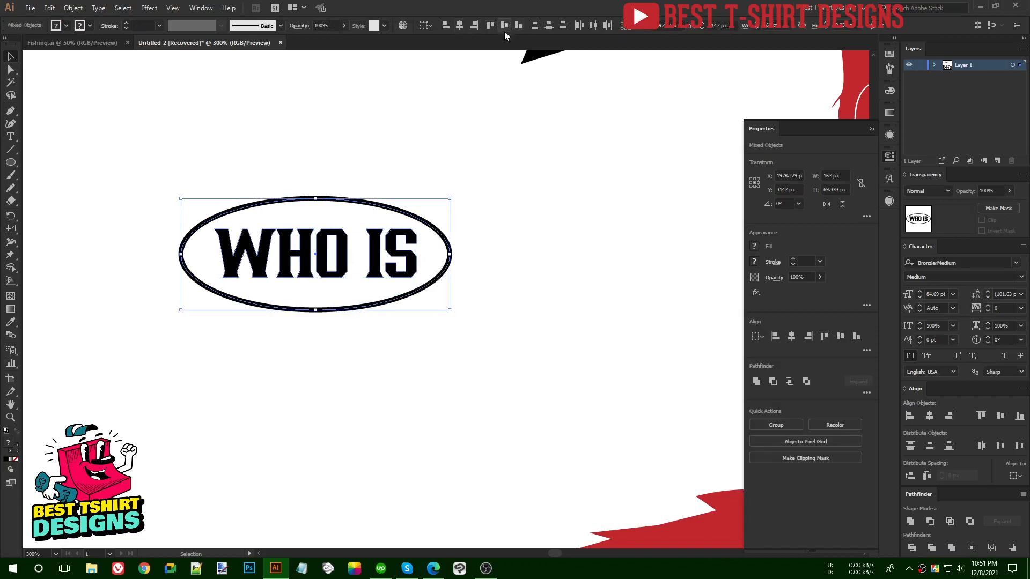
pyautogui.click(504, 32)
pyautogui.click(507, 175)
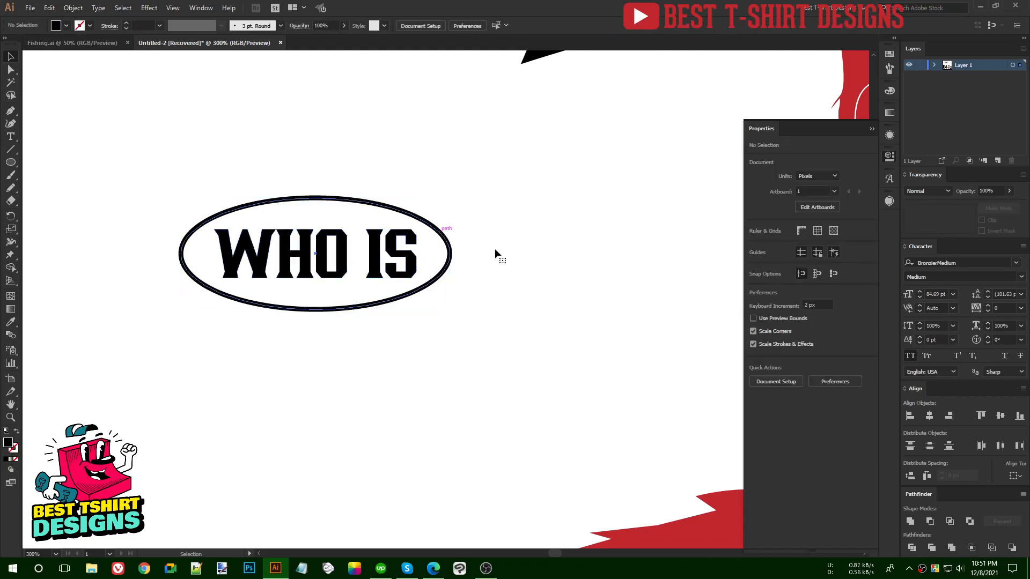
# Add a second, outer ellipse around the badge by offsetting the ellipse's path outward by 5 px
pyautogui.hotkey('ctrl', 'alt', 'o')
pyautogui.click(626, 244)
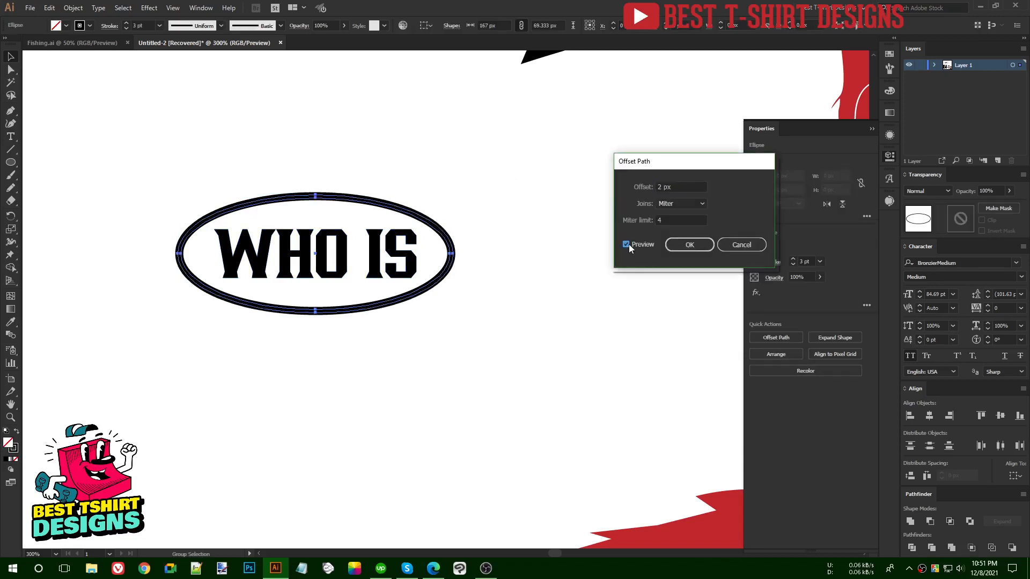
pyautogui.scroll(3, 674, 187)
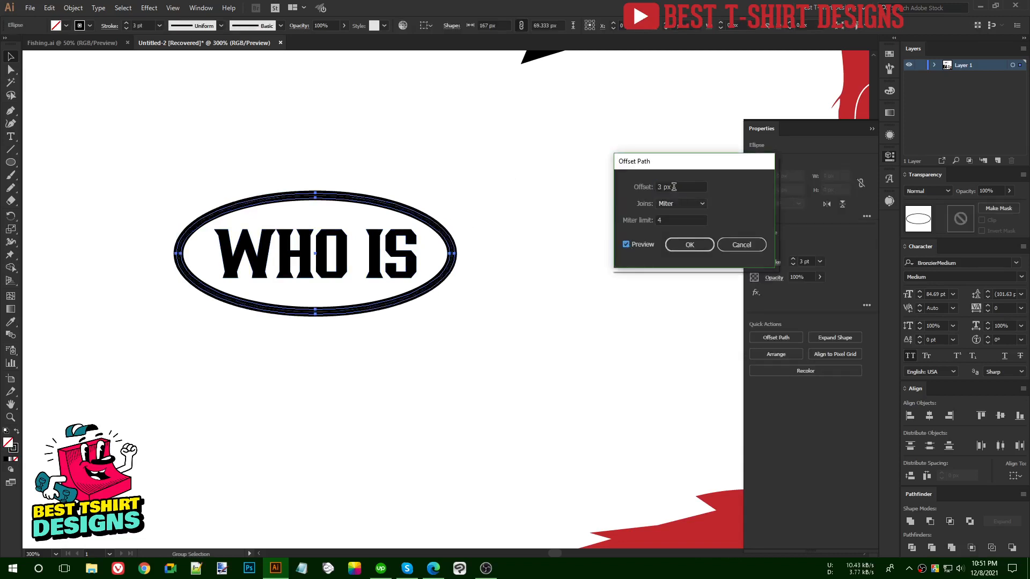
pyautogui.click(686, 248)
pyautogui.hotkey('ctrl', '-')
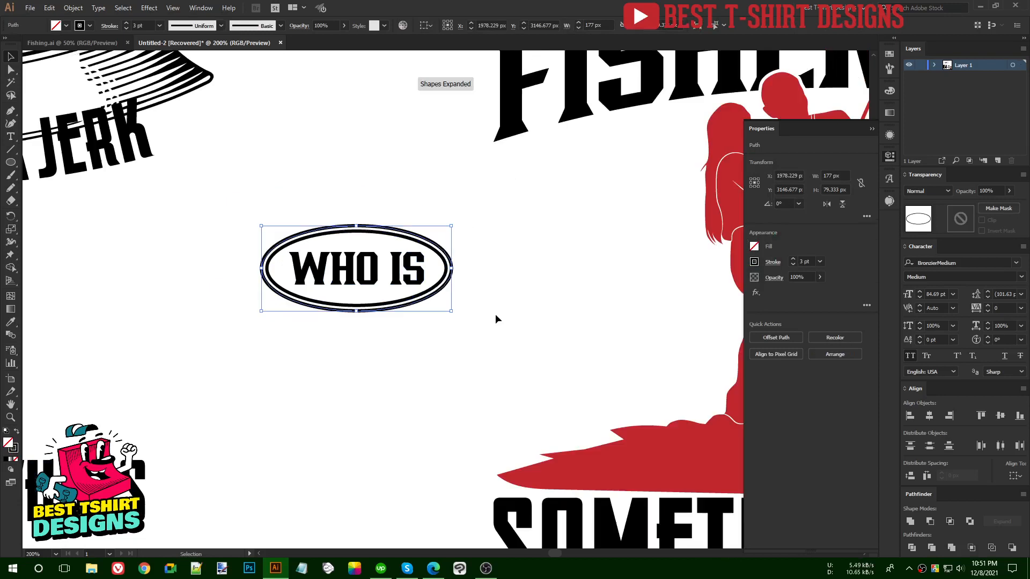
pyautogui.click(496, 319)
# Draw a horizontal line about 116 px long left of the badge and apply a stroke profile that tapers to a point at the outer end
pyautogui.click(12, 112)
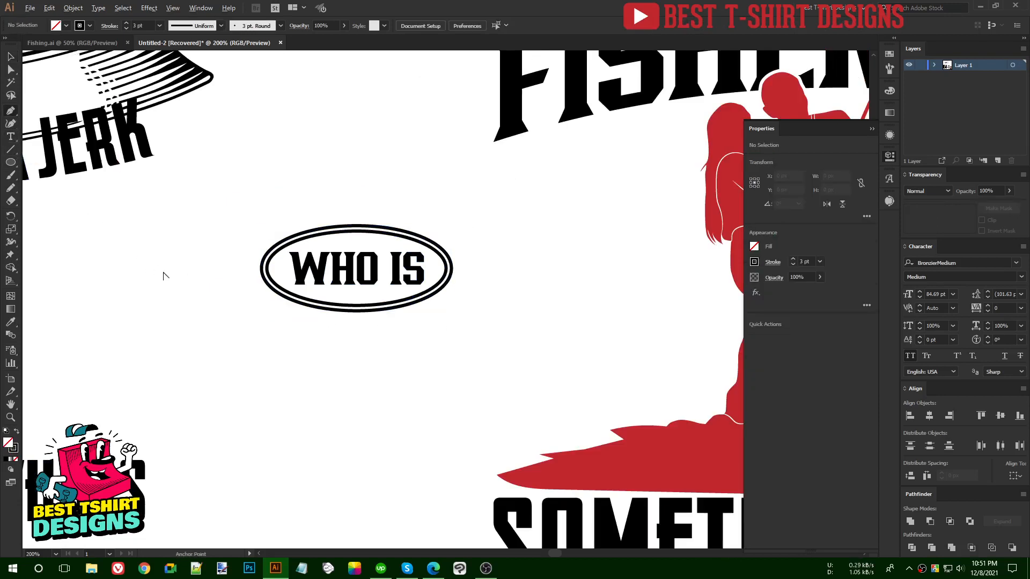
pyautogui.scroll(1, 161, 272)
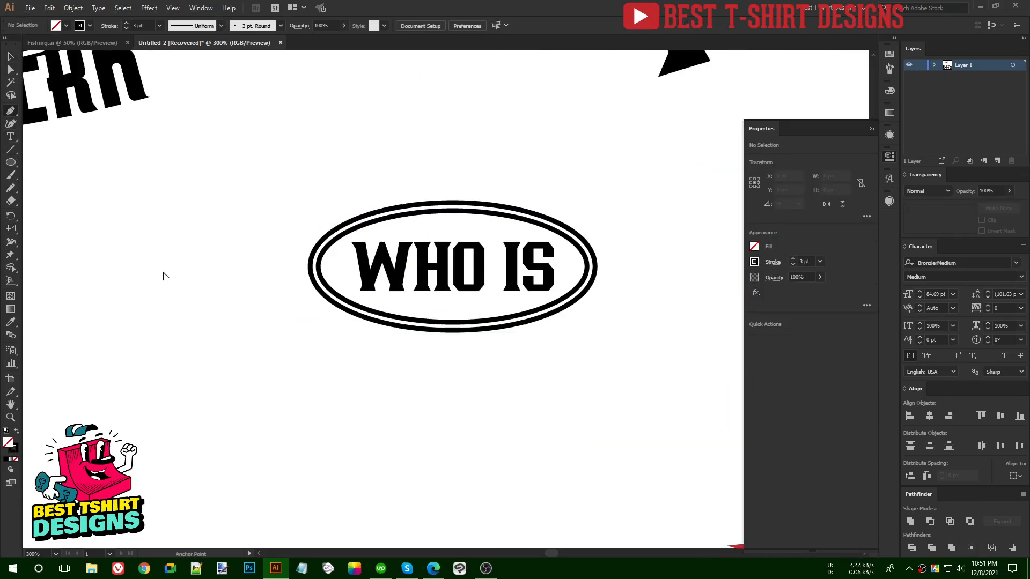
pyautogui.click(294, 249)
pyautogui.click(111, 248)
pyautogui.press('v')
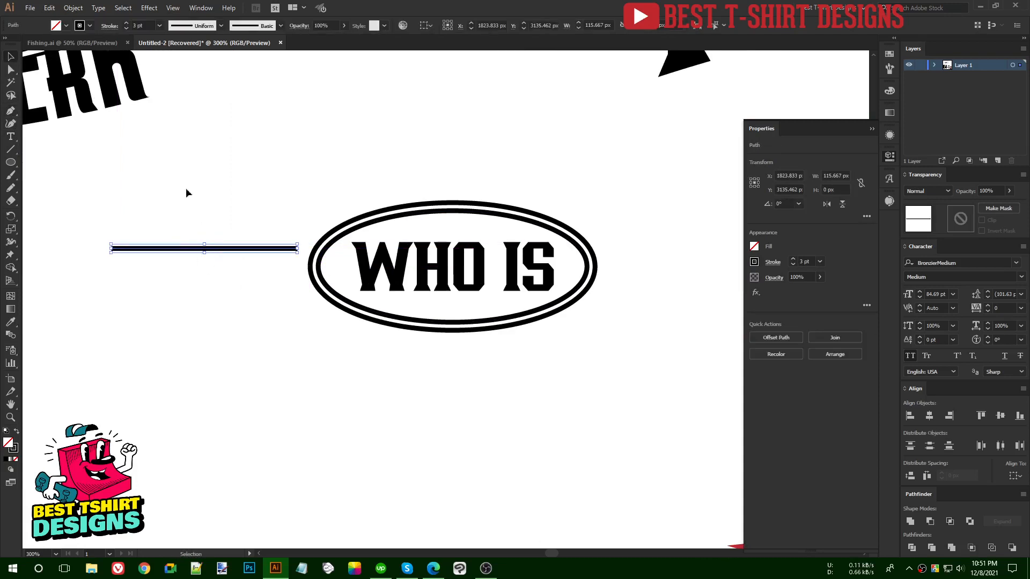
pyautogui.click(110, 26)
pyautogui.click(75, 190)
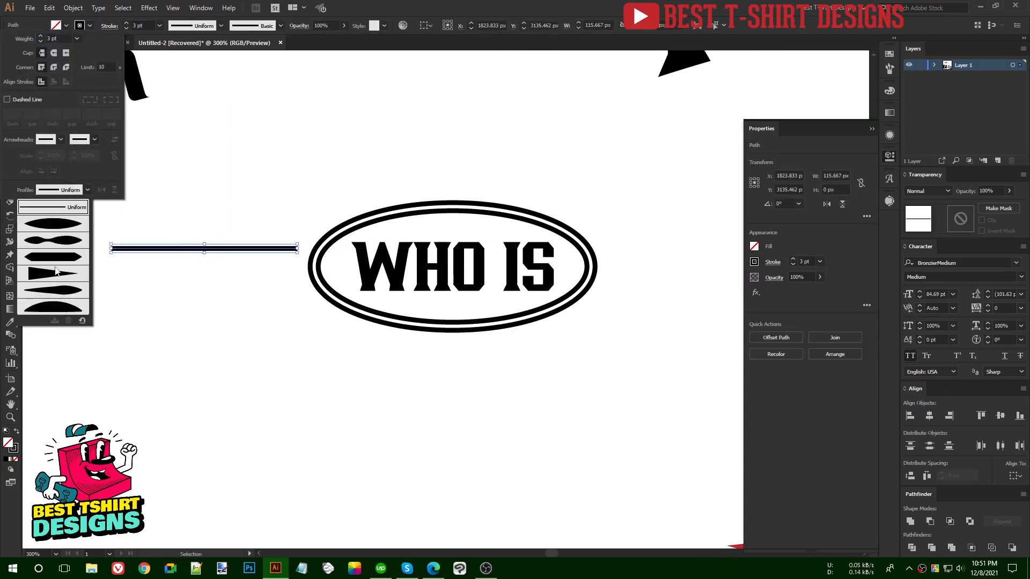
pyautogui.click(57, 272)
# Duplicate the tapered line downward at about 4.5 px spacing to make five lines, and group them
pyautogui.moveTo(264, 251); pyautogui.dragTo(263, 262)
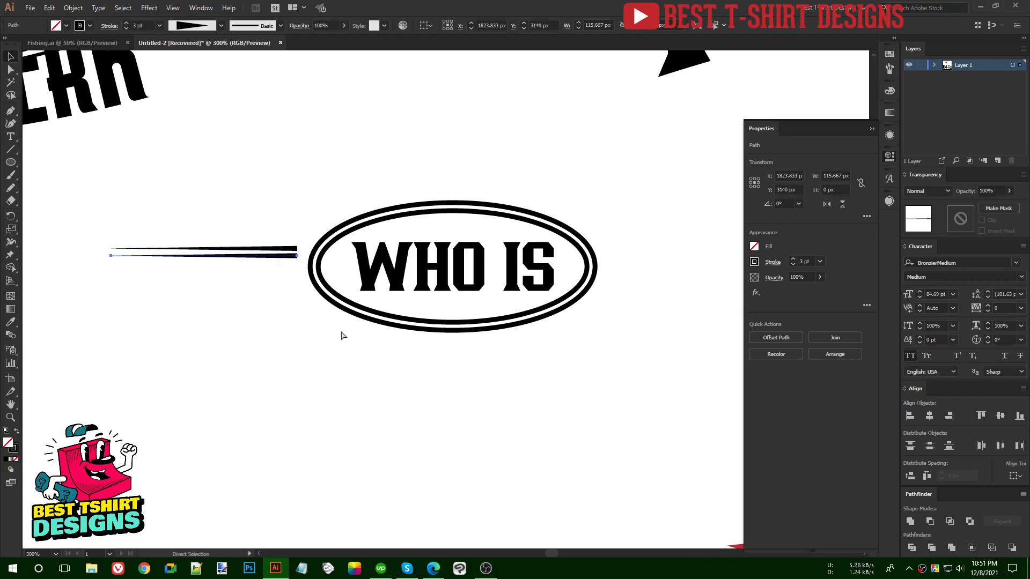
pyautogui.hotkey('ctrl', 'd')
pyautogui.hotkey('ctrl', 'd')
pyautogui.hotkey('ctrl', 'd')
pyautogui.moveTo(225, 204); pyautogui.dragTo(298, 372)
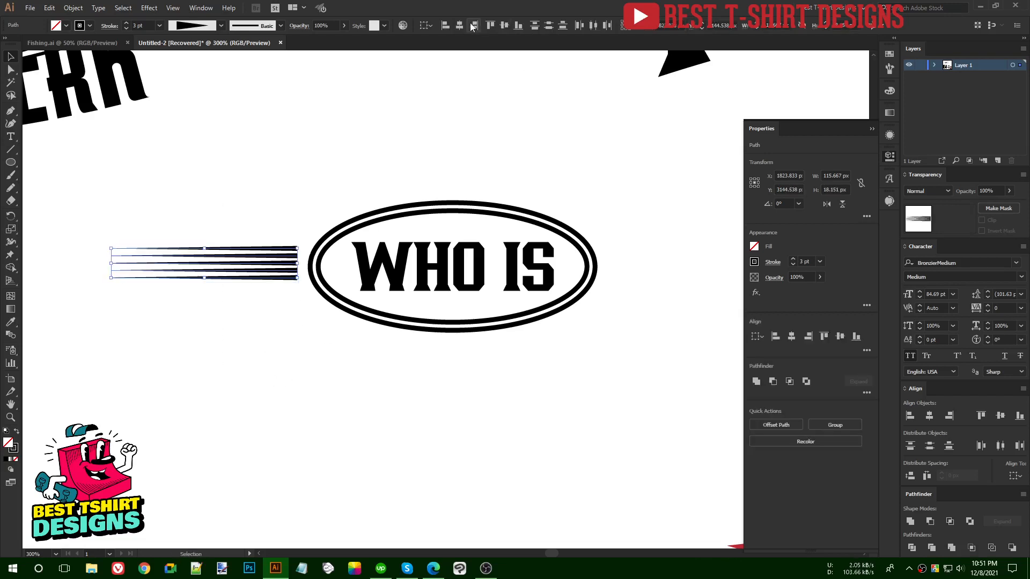
pyautogui.hotkey('ctrl', 'g')
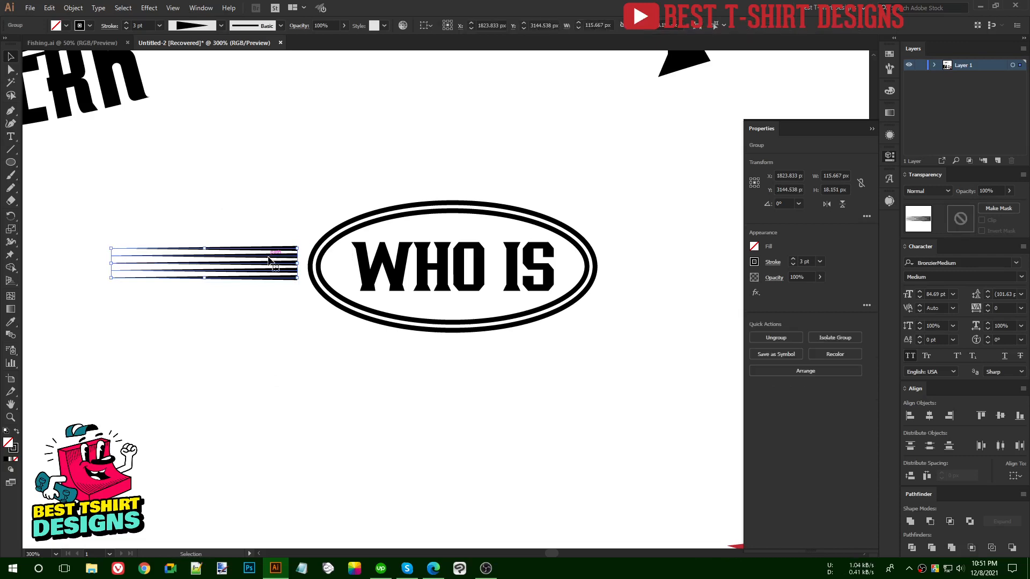
# Enlarge the line group proportionally to about 195 px wide and place a copy rotated 180° on the right side of the badge
pyautogui.scroll(-1, 340, 280)
pyautogui.moveTo(188, 270); pyautogui.dragTo(103, 269)
pyautogui.scroll(-1, 250, 323)
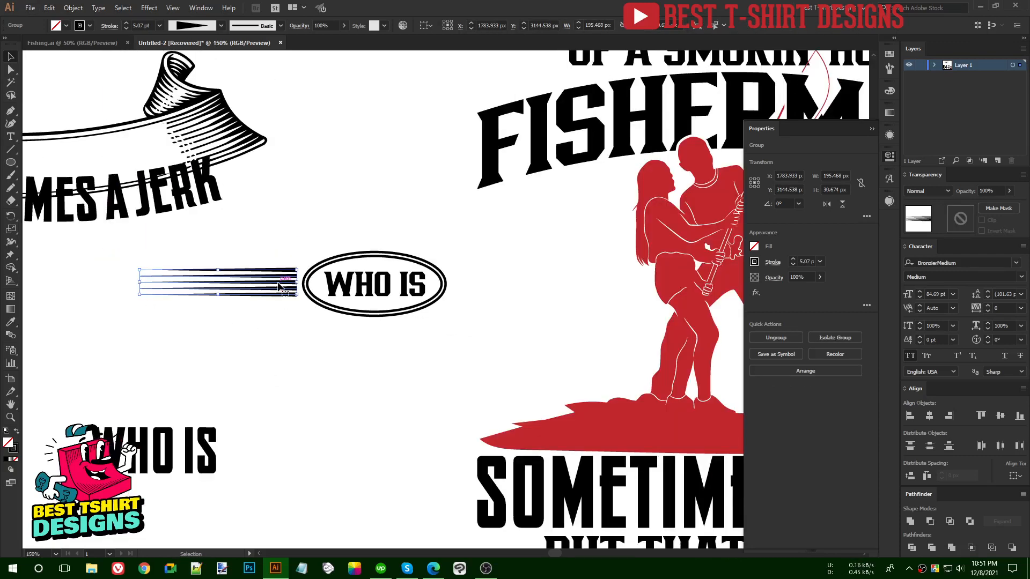
pyautogui.moveTo(284, 283); pyautogui.dragTo(468, 282)
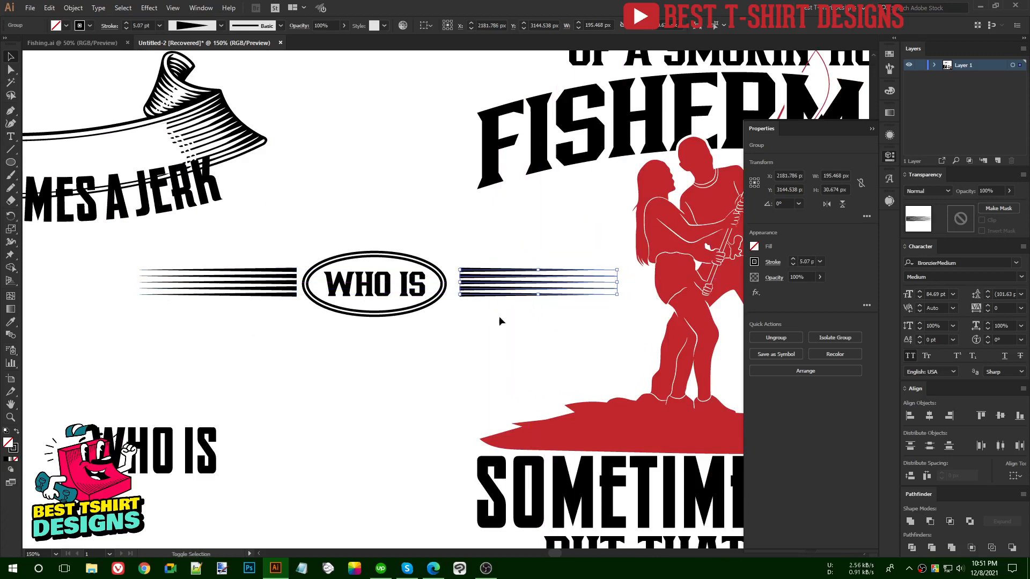
# Group the "Who is" text with its ellipses and centre the badge between the two line groups, horizontally and vertically
pyautogui.moveTo(530, 323); pyautogui.dragTo(231, 244)
pyautogui.moveTo(421, 345); pyautogui.dragTo(568, 330)
pyautogui.press('a')
pyautogui.press('v')
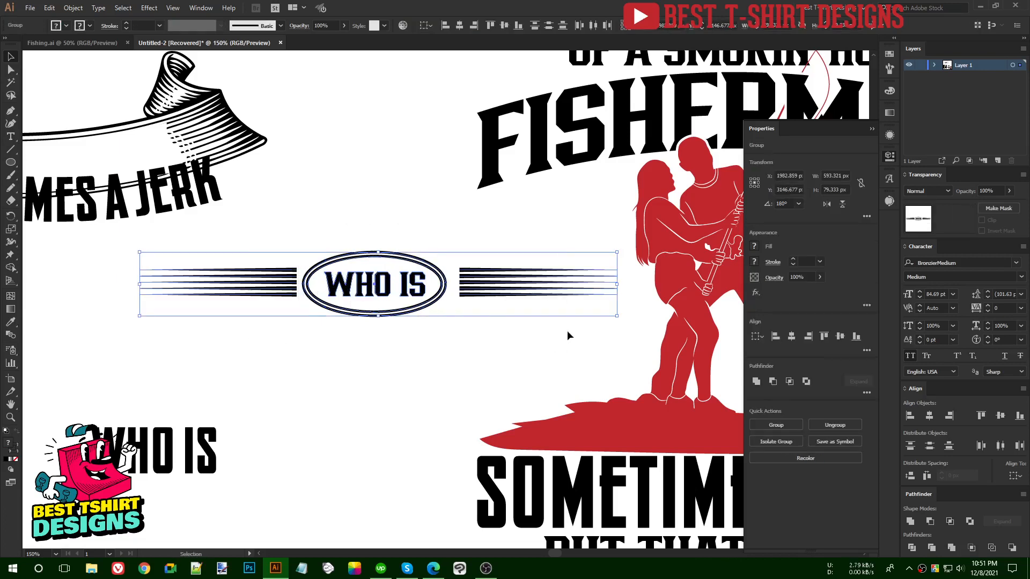
pyautogui.click(505, 25)
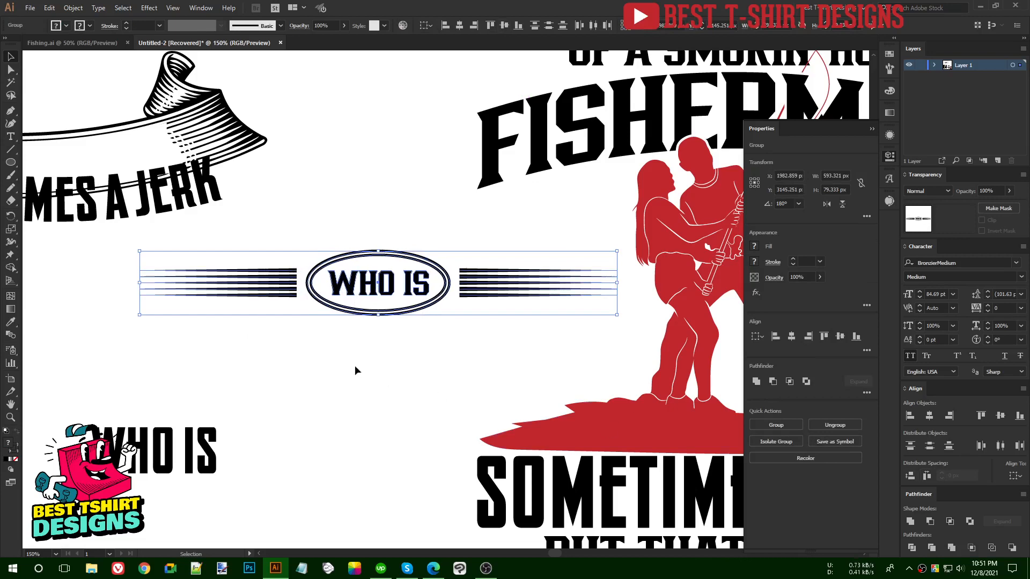
pyautogui.scroll(-1, 314, 347)
pyautogui.click(392, 358)
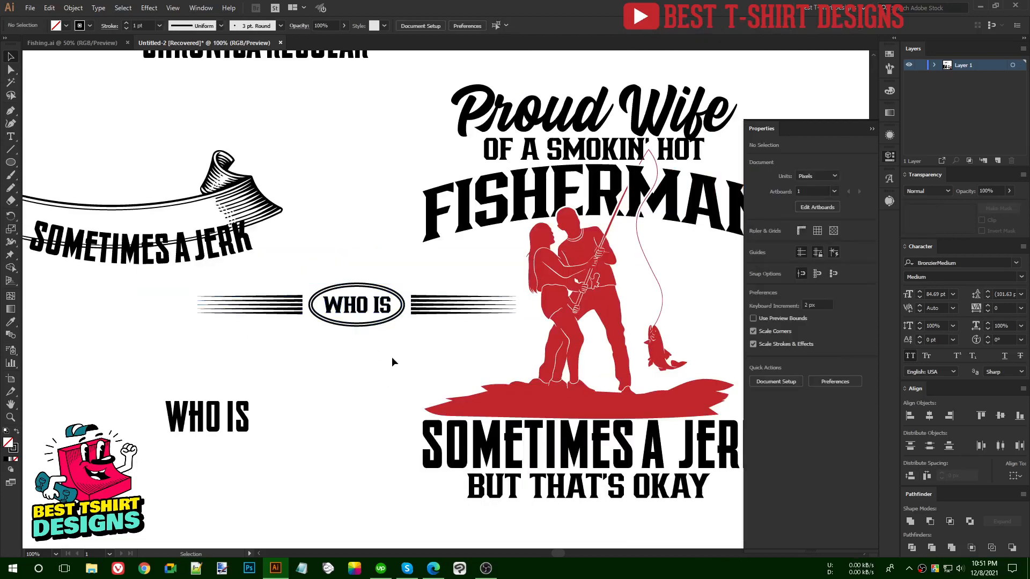
# Extend the inner ends of the right-hand lines by 40 px into the oval badge, keeping their outer tips in place
pyautogui.scroll(2, 354, 330)
pyautogui.press('a')
pyautogui.click(468, 288)
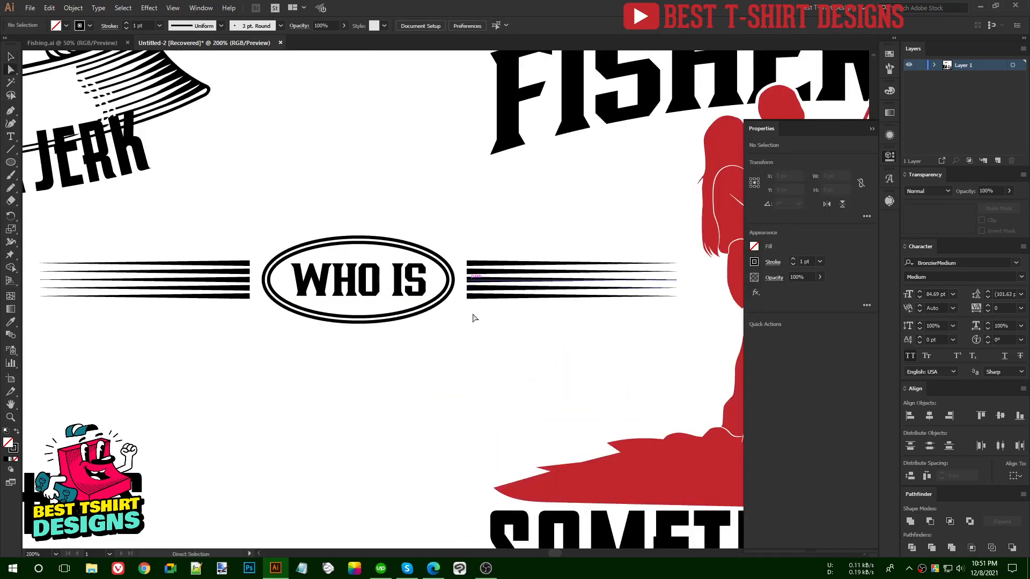
pyautogui.moveTo(457, 250); pyautogui.dragTo(485, 326)
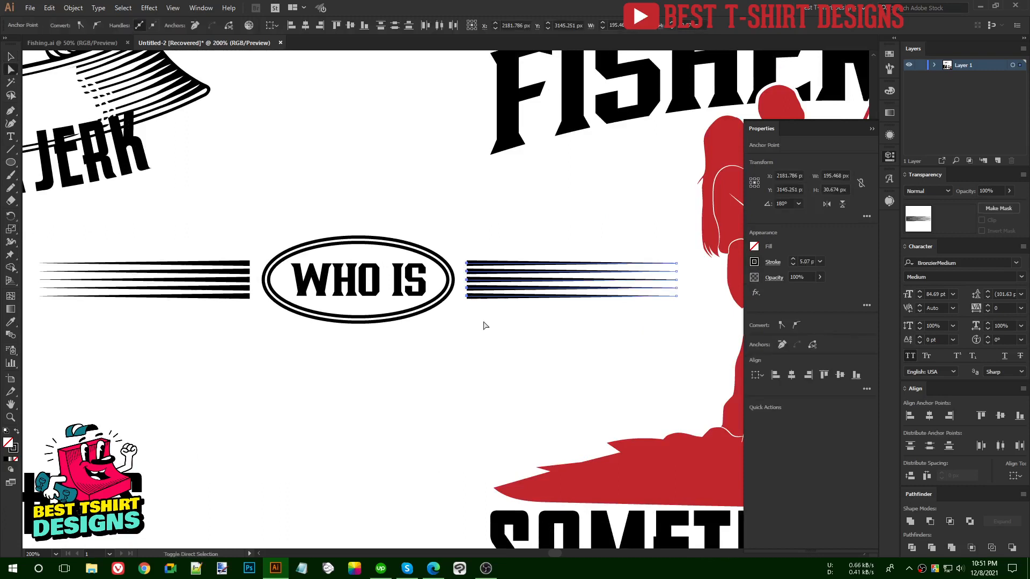
pyautogui.hotkey('shift', 'Left')
pyautogui.hotkey('shift', 'Left')
pyautogui.hotkey('shift', 'Left')
pyautogui.hotkey('shift', 'Left')
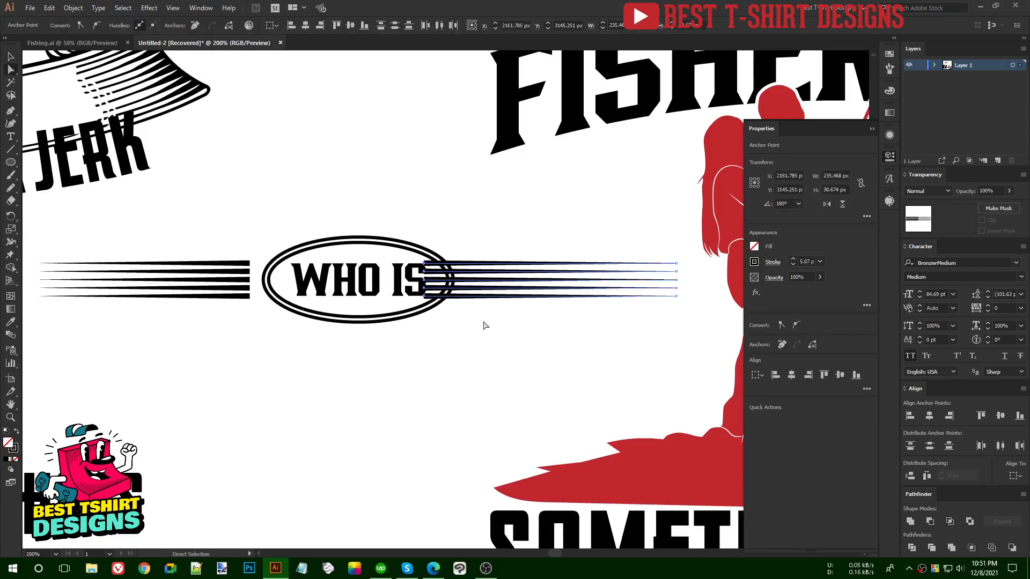
# Extend the inner ends of the left-hand lines by 40 px into the badge to match the right side
pyautogui.moveTo(258, 264); pyautogui.dragTo(237, 322)
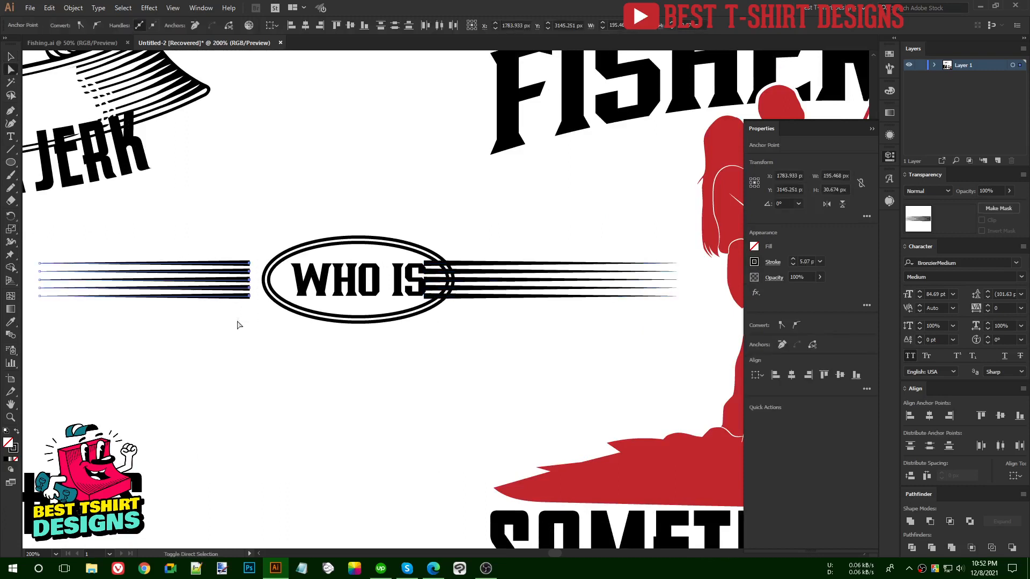
pyautogui.hotkey('shift', 'Right')
pyautogui.hotkey('shift', 'Right')
pyautogui.hotkey('shift', 'Right')
pyautogui.hotkey('shift', 'Right')
pyautogui.press('v')
pyautogui.click(426, 323)
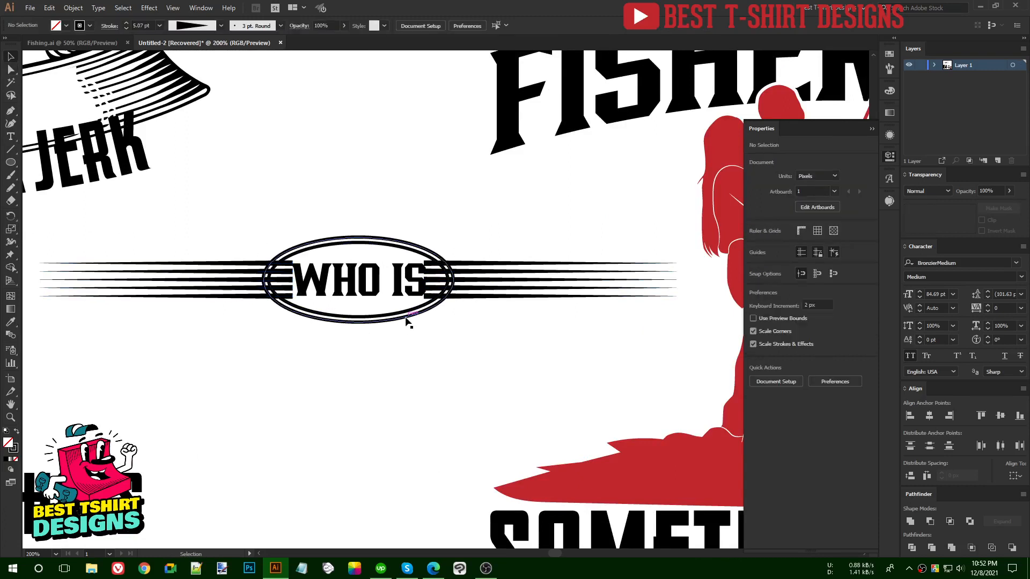
# Copy the badge's outer ellipse from inside its group and leave the group
pyautogui.doubleClick(406, 318)
pyautogui.click(408, 319)
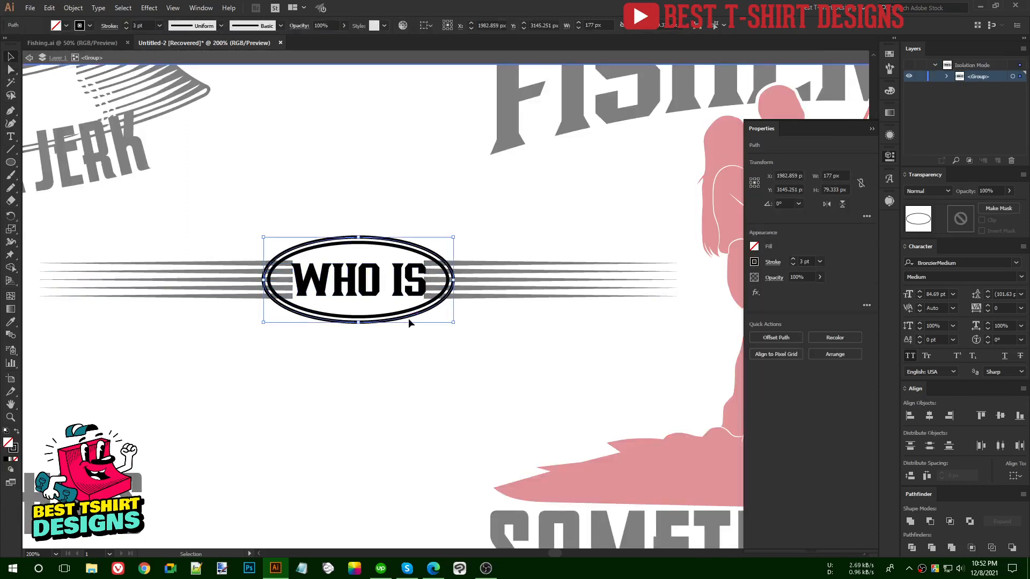
pyautogui.press('a')
pyautogui.press('v')
pyautogui.doubleClick(422, 367)
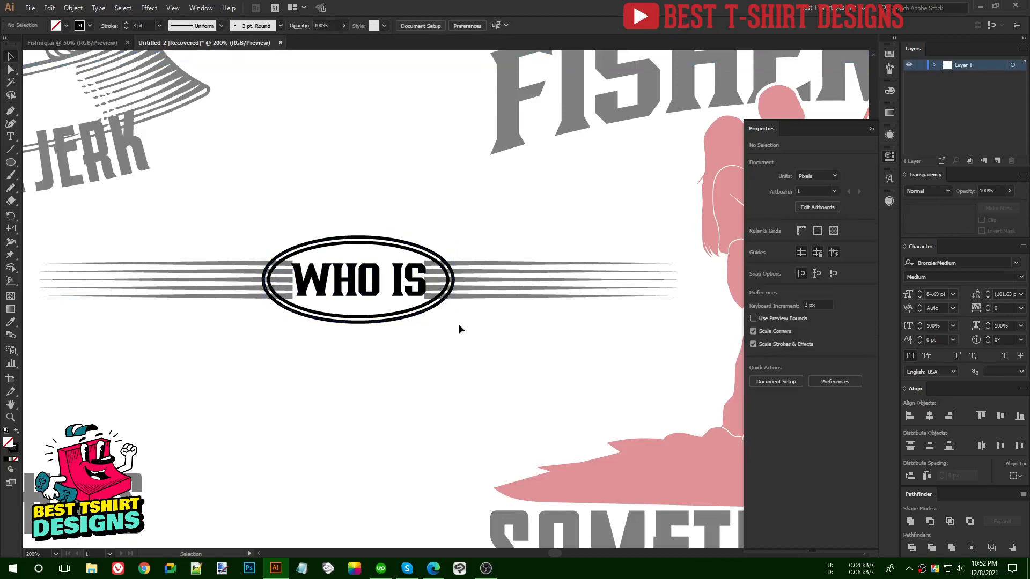
# Make an opacity mask for both line groups with clipping off and paste the copied ellipse in place inside the mask
pyautogui.moveTo(496, 249); pyautogui.dragTo(495, 252)
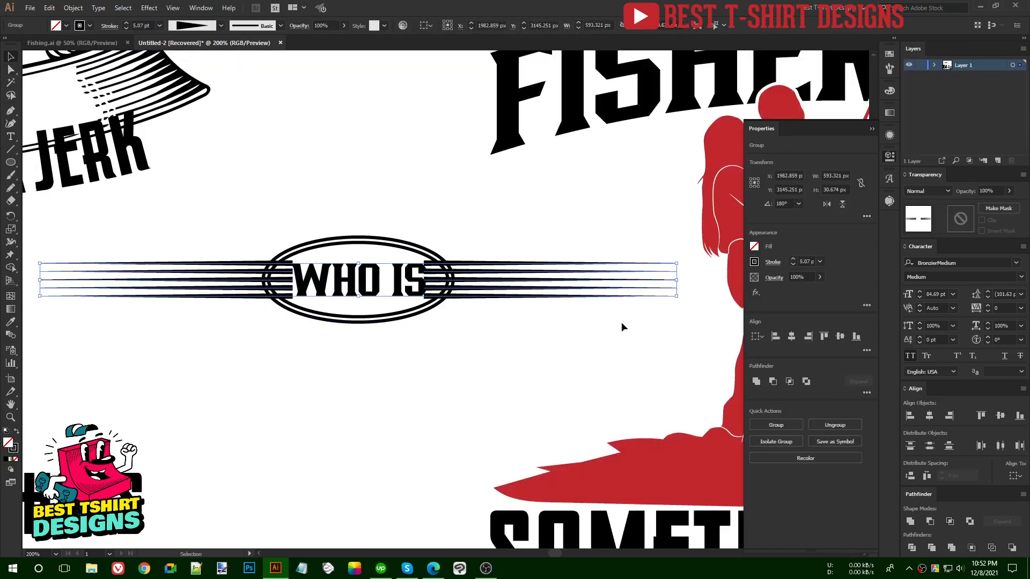
pyautogui.click(989, 211)
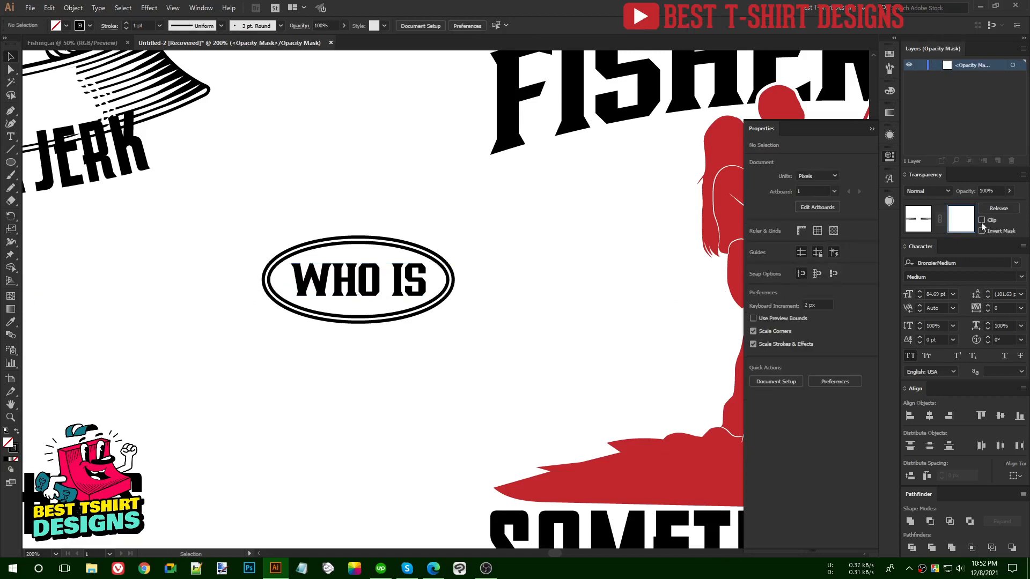
pyautogui.hotkey('ctrl', 'f')
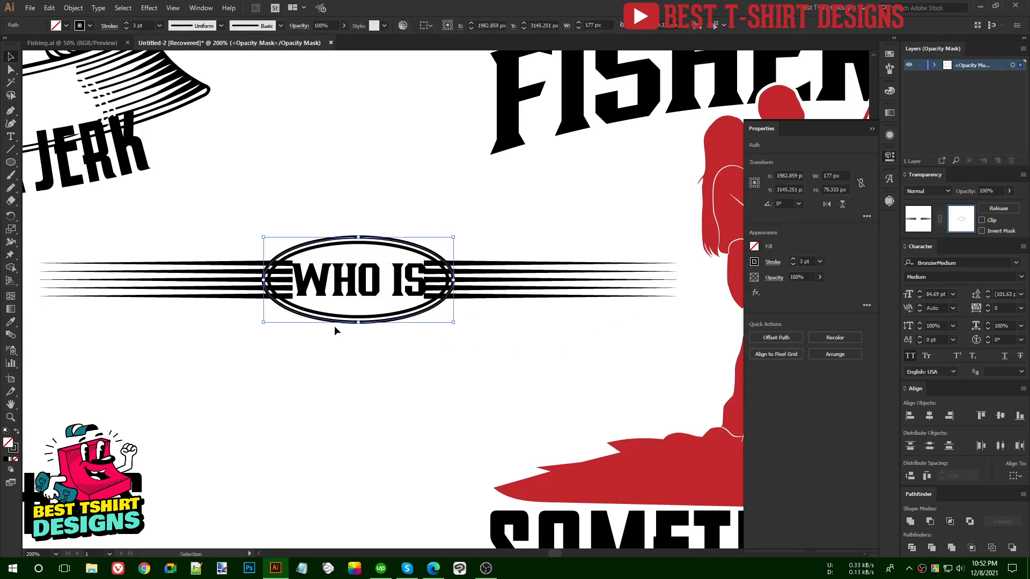
# Give the mask ellipse a black fill and no stroke to hide the lines inside the oval, and leave mask editing
pyautogui.scroll(2, 309, 292)
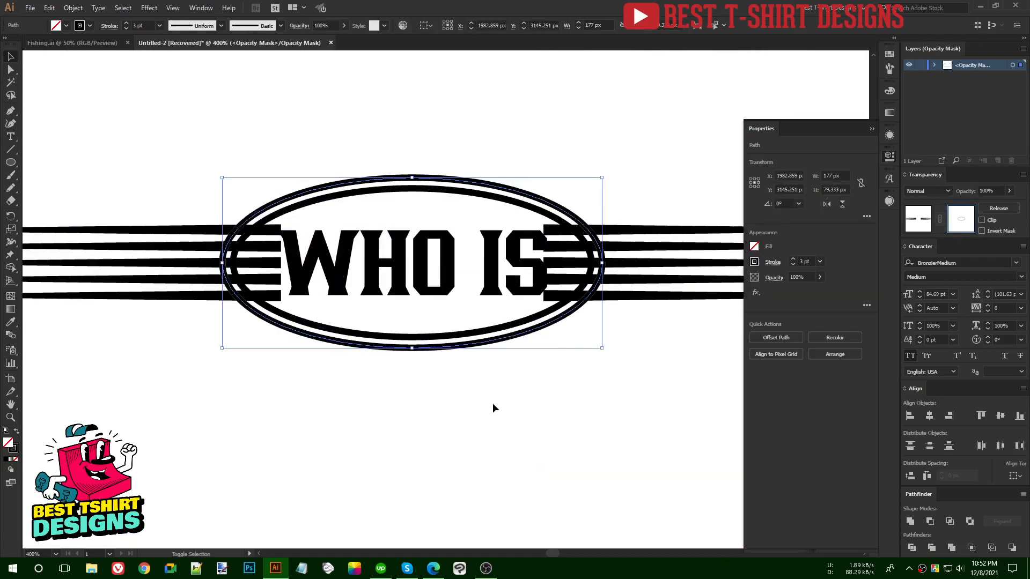
pyautogui.hotkey('shift', 'x')
pyautogui.click(492, 403)
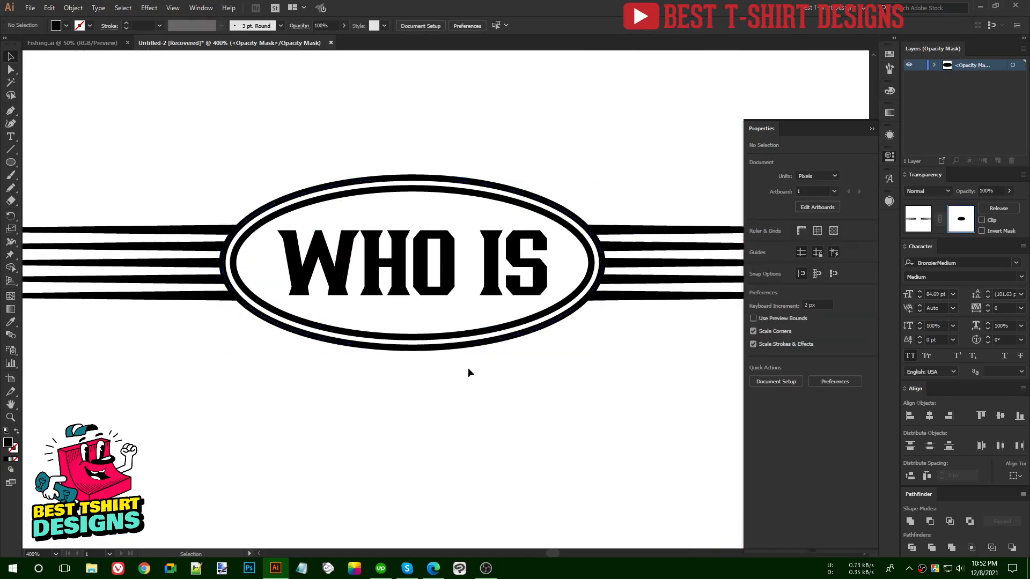
pyautogui.scroll(-3, 398, 322)
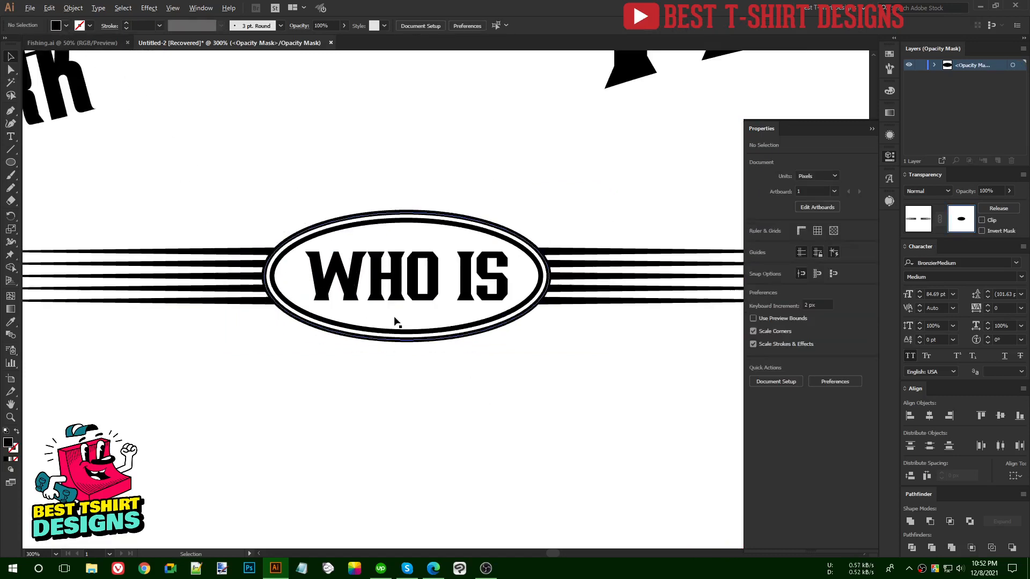
pyautogui.click(918, 229)
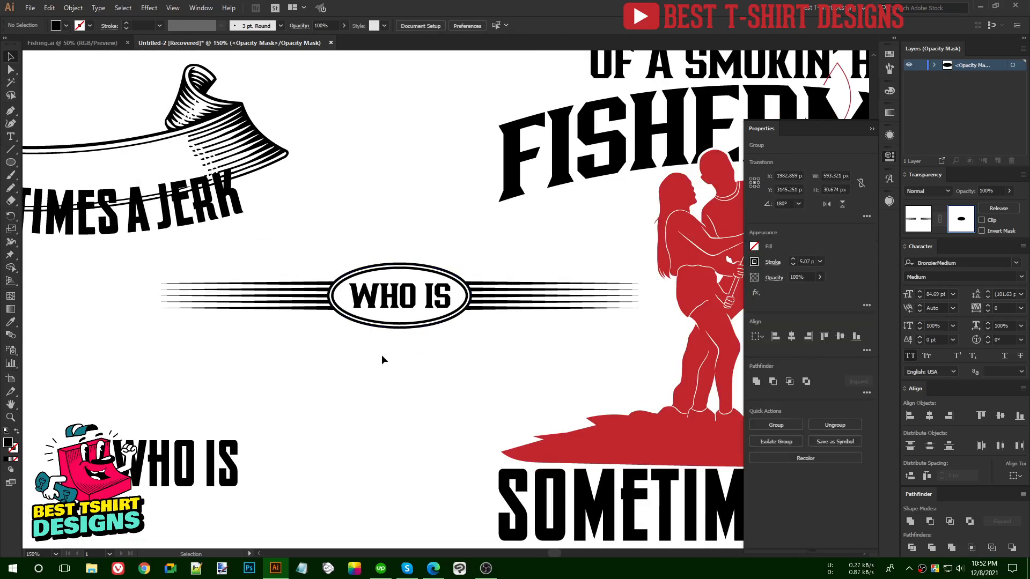
# Expand the strokes of the whole "Who is" badge and its side lines into filled shapes
pyautogui.scroll(-2, 381, 355)
pyautogui.moveTo(359, 320); pyautogui.dragTo(334, 310)
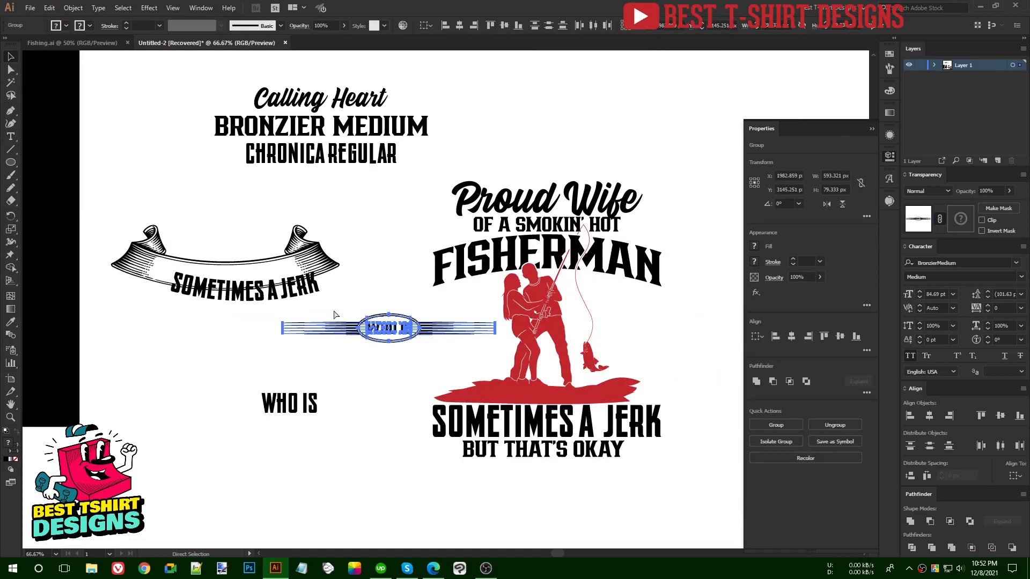
pyautogui.hotkey('alt', 'o')
pyautogui.press('x')
pyautogui.click(490, 343)
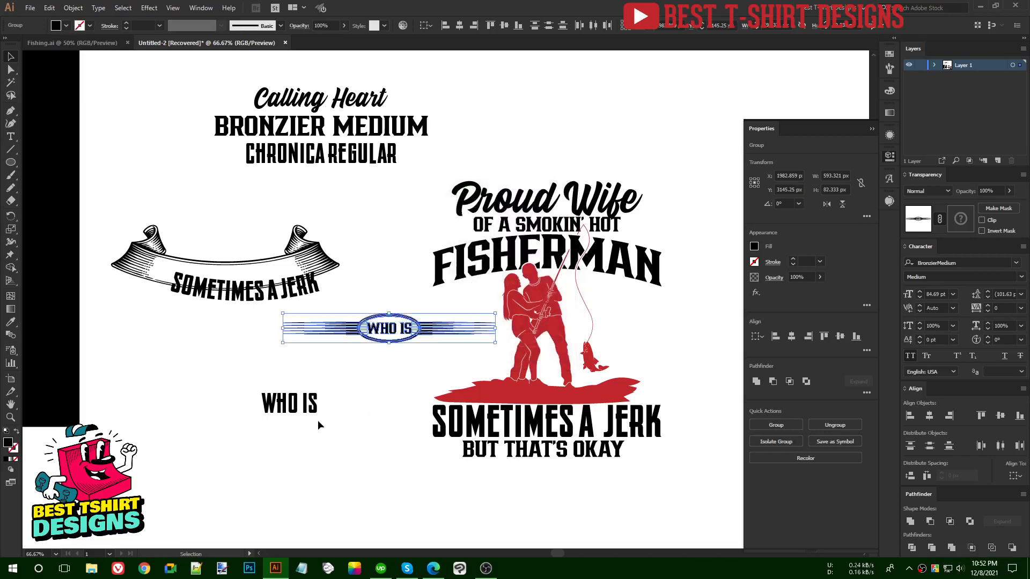
pyautogui.scroll(-1, 345, 393)
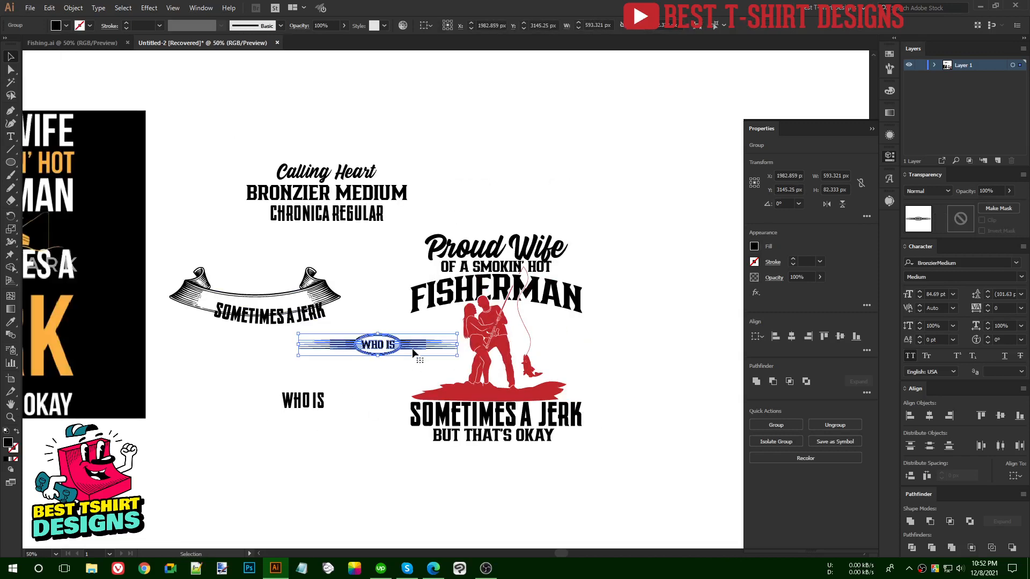
# Place the "Who is" badge just above "Sometimes a jerk" and enlarge it to about 639 px wide to match that text line
pyautogui.moveTo(412, 349); pyautogui.dragTo(526, 403)
pyautogui.scroll(2, 518, 397)
pyautogui.moveTo(624, 399); pyautogui.dragTo(655, 399)
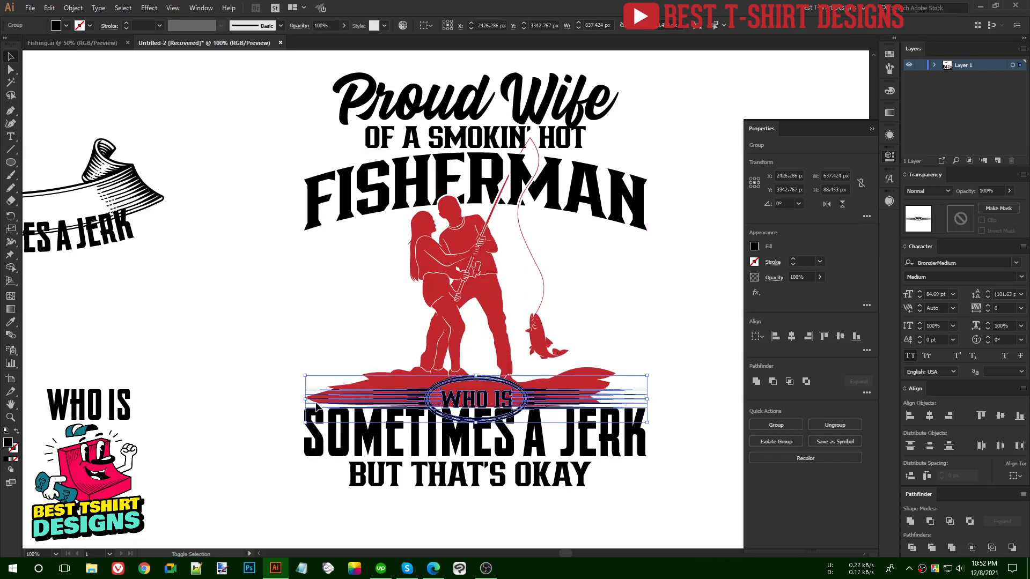
pyautogui.moveTo(308, 401)
pyautogui.mouseDown()
pyautogui.moveTo(295, 401)
pyautogui.moveTo(321, 400)
pyautogui.moveTo(304, 400)
pyautogui.mouseUp()
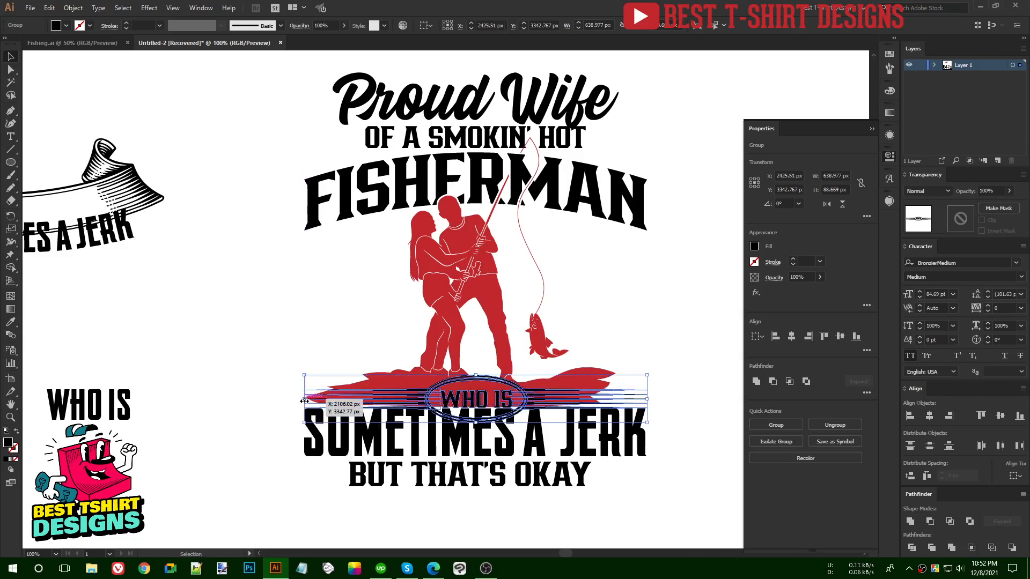
# Shift the "Who is" badge 20 px down toward the "Sometimes a jerk" line and deselect it
pyautogui.press('Down')
pyautogui.press('Down')
pyautogui.press('Down')
pyautogui.press('Down')
pyautogui.press('Down')
pyautogui.press('Down')
pyautogui.press('Down')
pyautogui.press('Down')
pyautogui.press('Down')
pyautogui.press('Down')
pyautogui.press('Down')
pyautogui.press('Down')
pyautogui.press('Down')
pyautogui.press('Down')
pyautogui.press('Down')
pyautogui.press('Down')
pyautogui.press('Down')
pyautogui.press('Down')
pyautogui.press('Down')
pyautogui.press('Down')
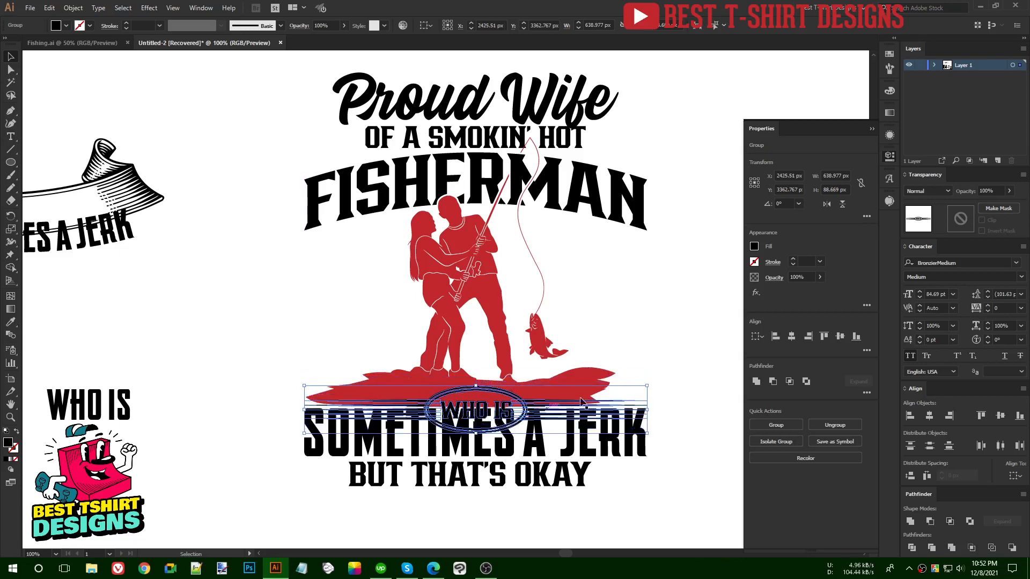
pyautogui.scroll(-1, 635, 288)
pyautogui.click(635, 288)
# Isolate the silhouette group and delete the jagged shape that extends the red ground on both sides
pyautogui.scroll(1, 624, 336)
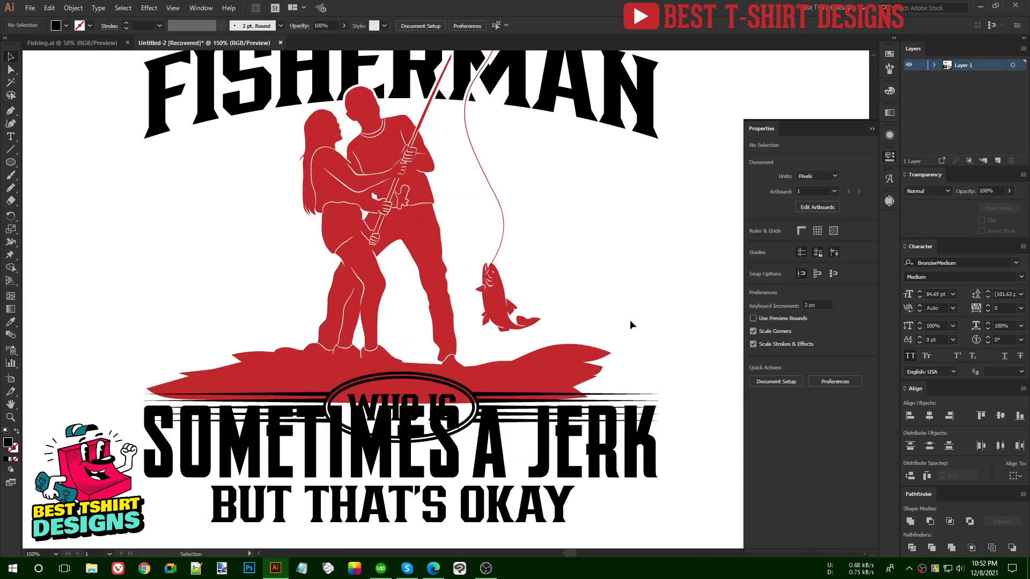
pyautogui.doubleClick(573, 374)
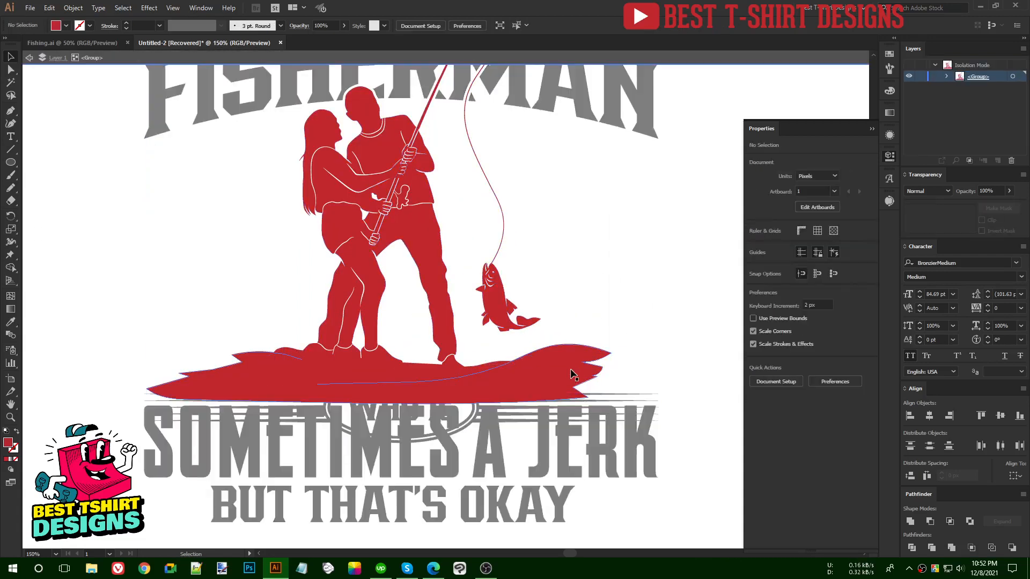
pyautogui.click(572, 374)
pyautogui.press('Delete')
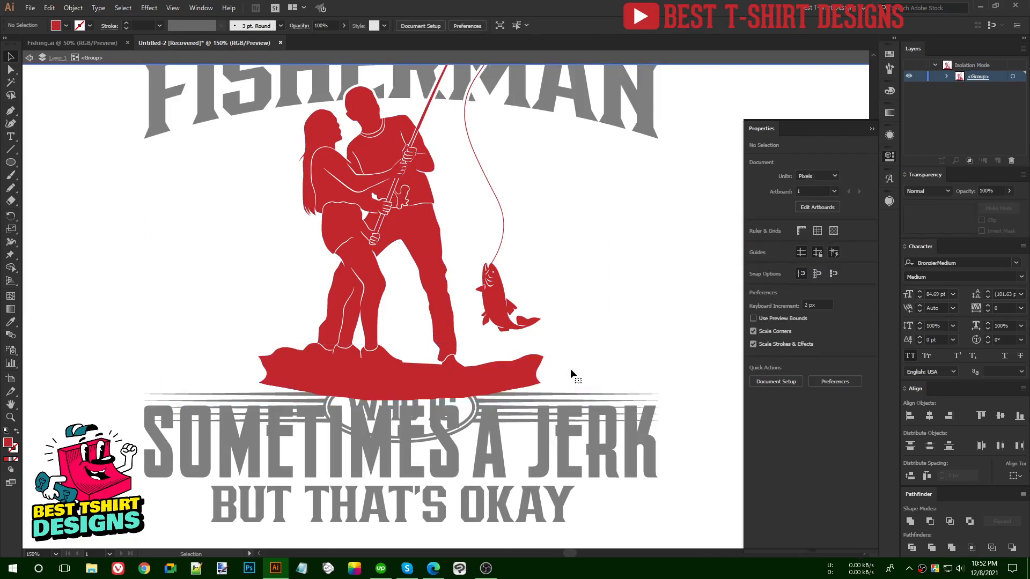
# Draw a freehand shape with the Pencil tool from the ground's right end, sloping down toward the badge lines
pyautogui.scroll(1, 491, 400)
pyautogui.moveTo(648, 368); pyautogui.dragTo(580, 367)
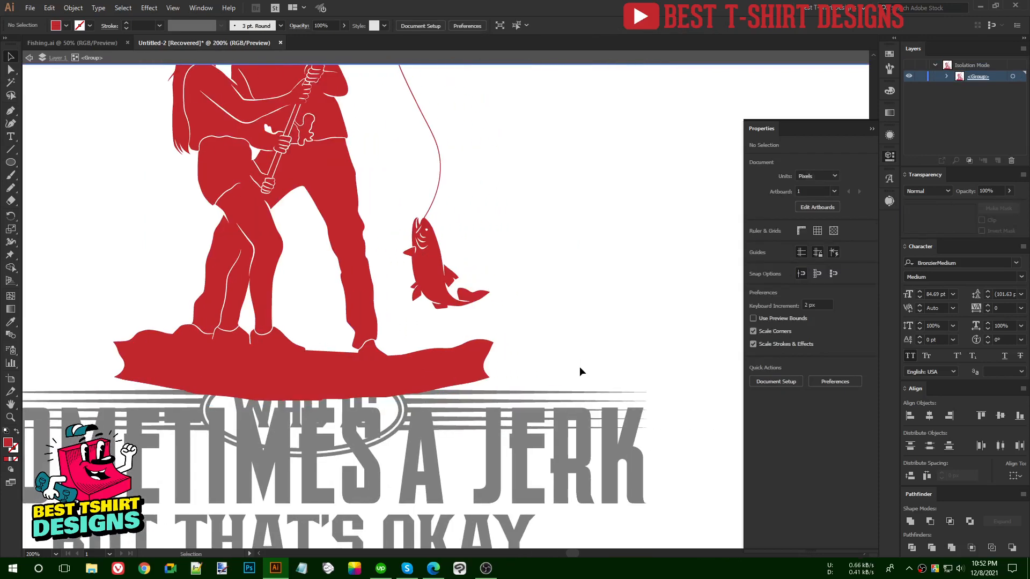
pyautogui.press('n')
pyautogui.scroll(1, 618, 391)
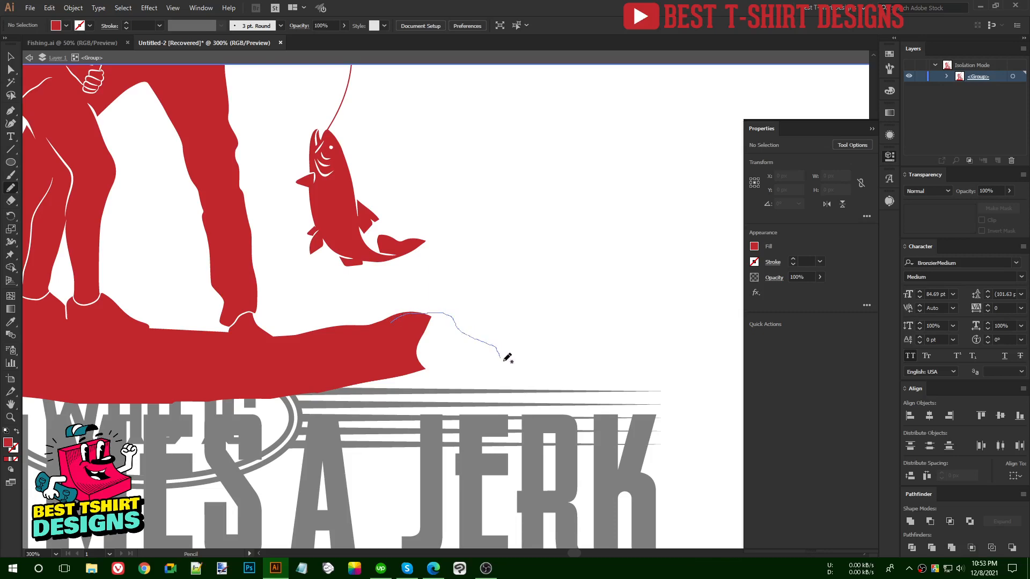
# Extend the right end of the red ground into a long tapering slope with a freehand Pencil shape
pyautogui.moveTo(504, 358)
pyautogui.mouseDown()
pyautogui.moveTo(616, 400)
pyautogui.moveTo(281, 412)
pyautogui.moveTo(203, 392)
pyautogui.moveTo(354, 362)
pyautogui.mouseUp()
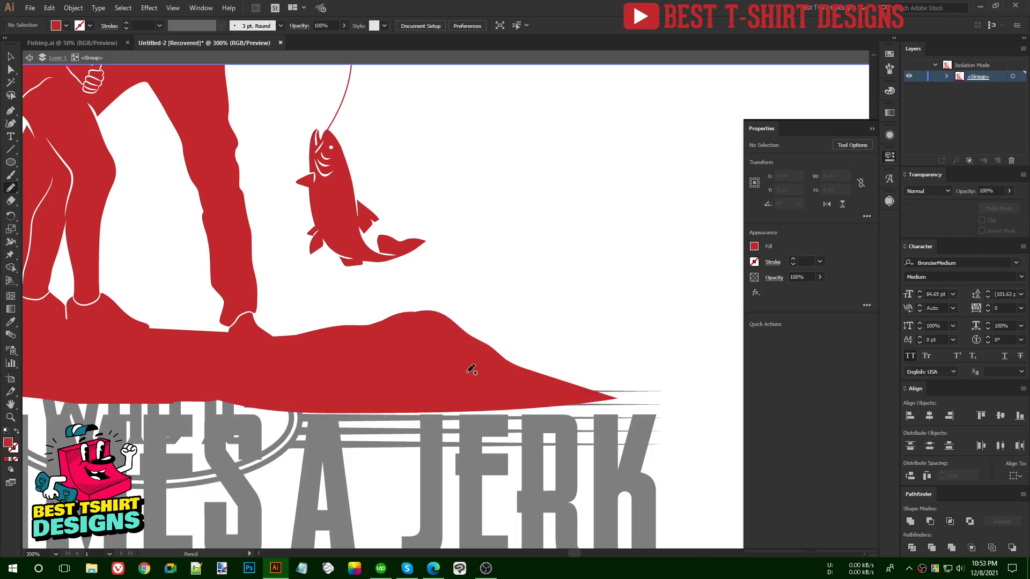
# Extend the left end of the red ground with a freehand Pencil slope and leave the group's isolation
pyautogui.scroll(-2, 585, 366)
pyautogui.scroll(1, 201, 383)
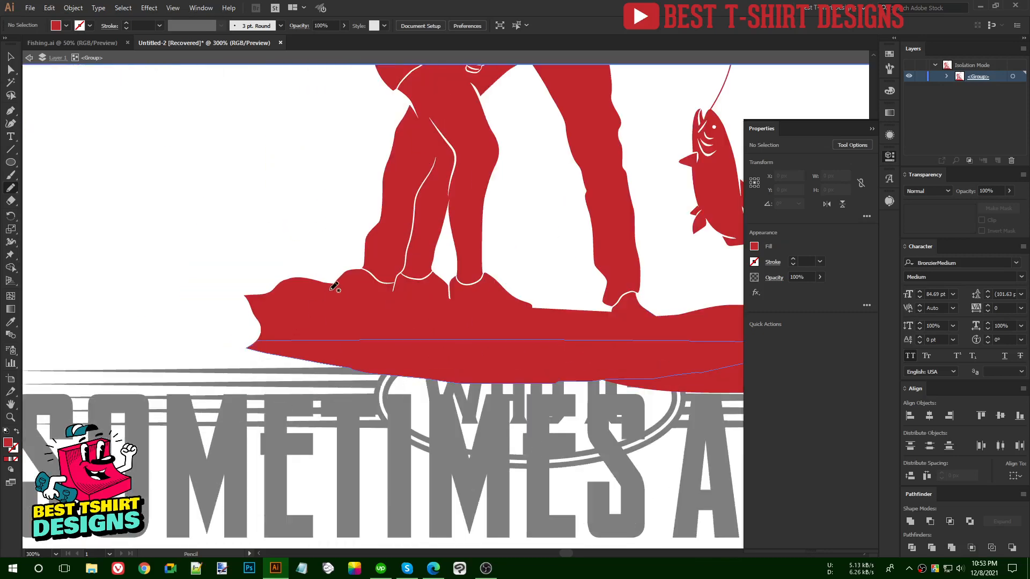
pyautogui.moveTo(283, 281); pyautogui.dragTo(239, 297)
pyautogui.moveTo(183, 332); pyautogui.dragTo(78, 355)
pyautogui.moveTo(26, 375)
pyautogui.mouseDown()
pyautogui.moveTo(98, 394)
pyautogui.moveTo(660, 393)
pyautogui.mouseUp()
pyautogui.scroll(-2, 298, 390)
pyautogui.doubleClick(254, 306)
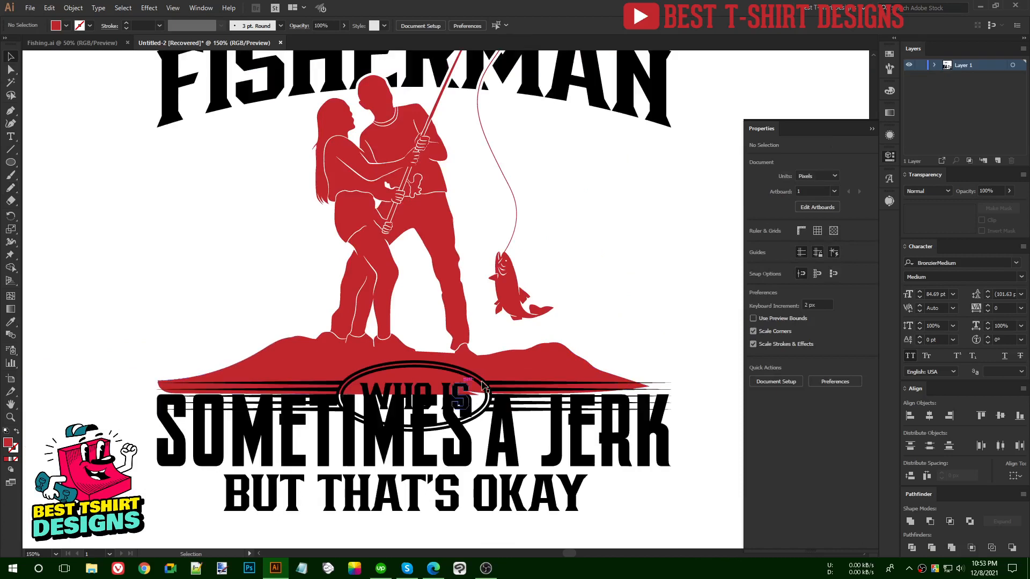
pyautogui.click(520, 371)
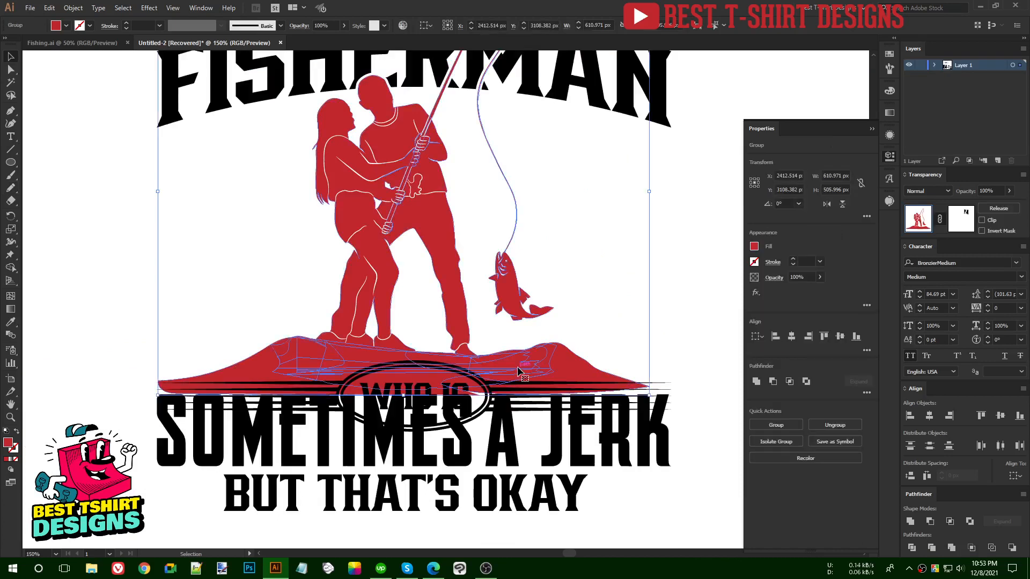
pyautogui.click(966, 221)
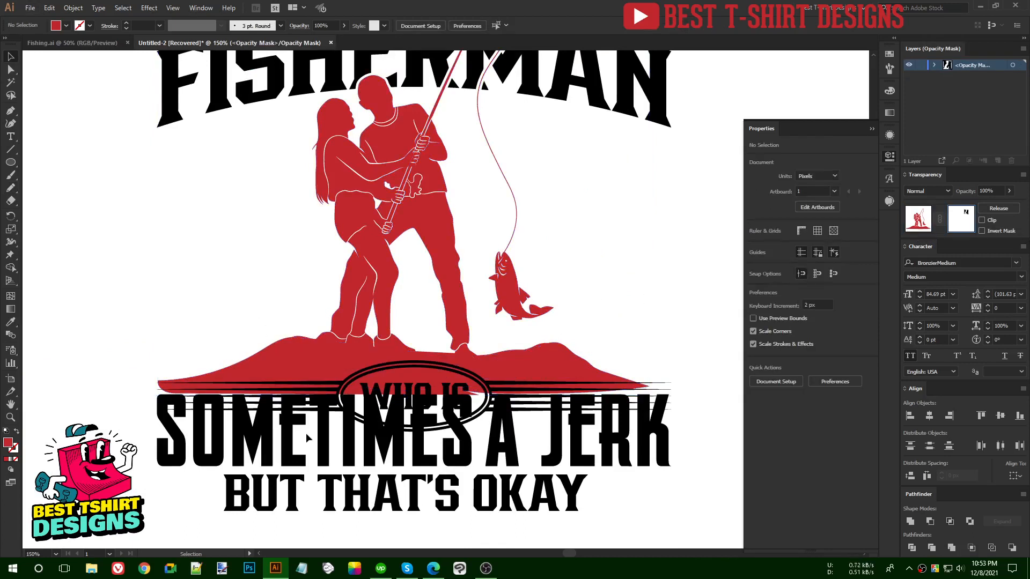
pyautogui.click(914, 223)
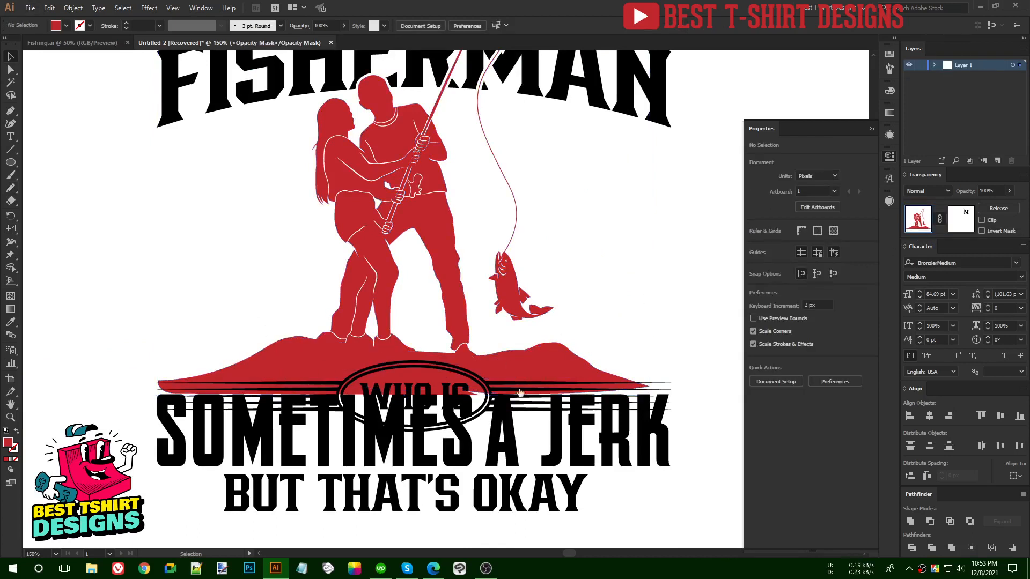
# Isolate the silhouette group and remove the slope drawn at the ground's left end
pyautogui.scroll(1, 317, 359)
pyautogui.doubleClick(316, 350)
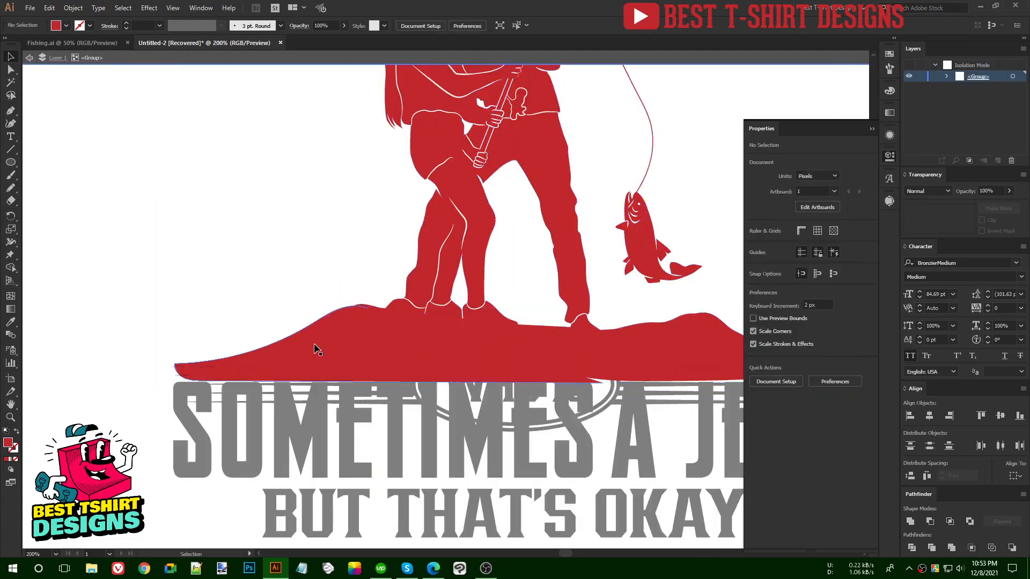
pyautogui.press('Delete')
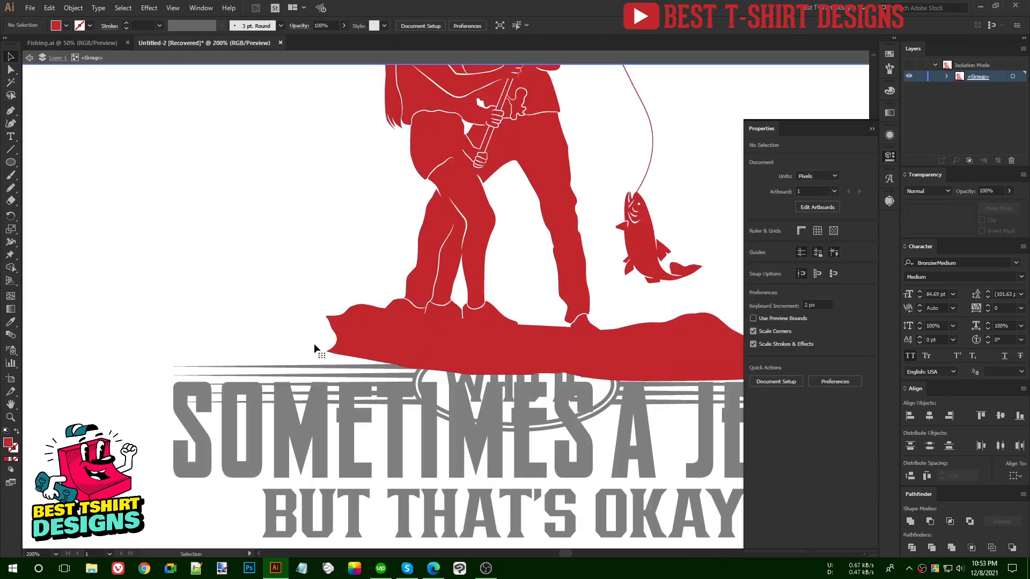
# Draw a freehand Pencil slope tapering out from the ground's left end and leave the group's isolation
pyautogui.press('n')
pyautogui.moveTo(367, 310)
pyautogui.mouseDown()
pyautogui.moveTo(211, 357)
pyautogui.moveTo(215, 373)
pyautogui.moveTo(441, 373)
pyautogui.moveTo(367, 311)
pyautogui.mouseUp()
pyautogui.press('v')
pyautogui.scroll(-2, 216, 368)
pyautogui.doubleClick(517, 270)
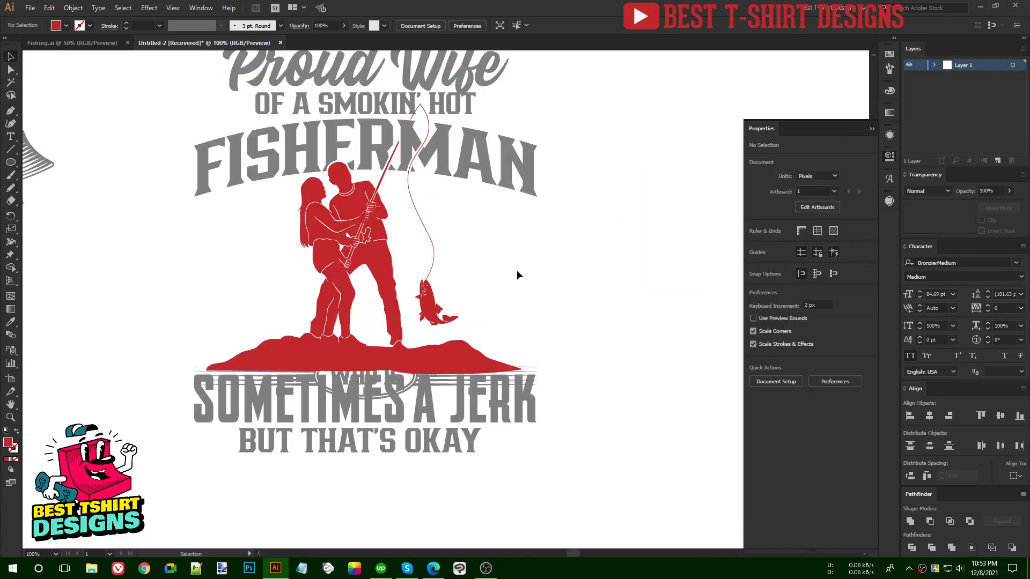
# In the silhouette group's opacity mask, draw a rectangle about 721 × 88 px across the lower edge of the ground
pyautogui.click(331, 334)
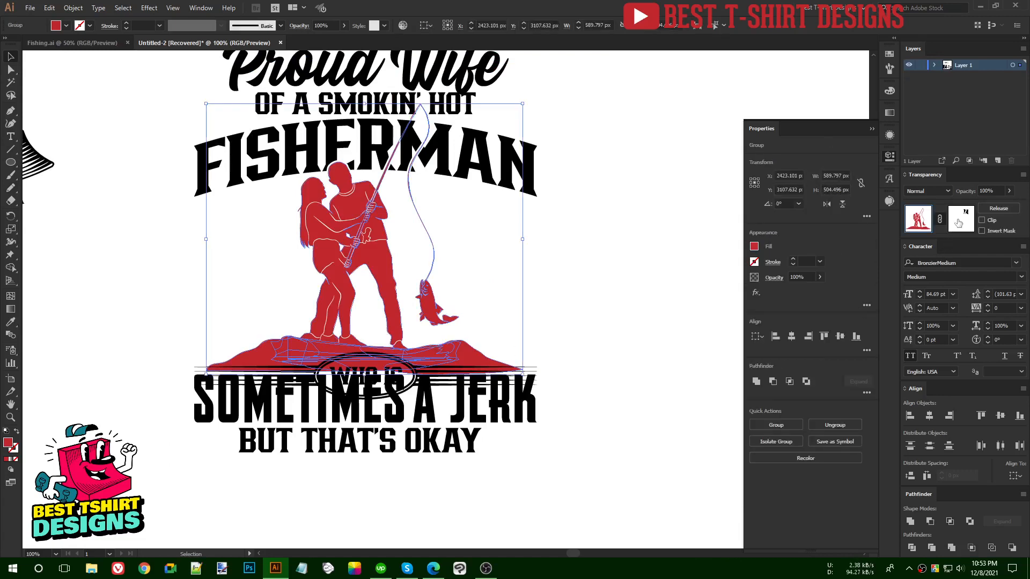
pyautogui.click(956, 220)
pyautogui.scroll(2, 297, 400)
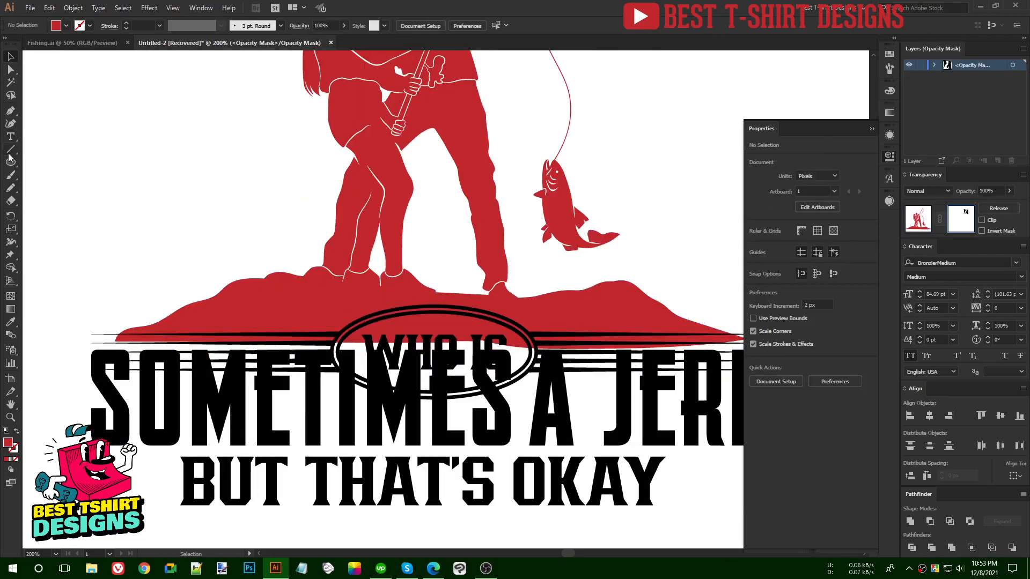
pyautogui.click(10, 160)
pyautogui.click(43, 162)
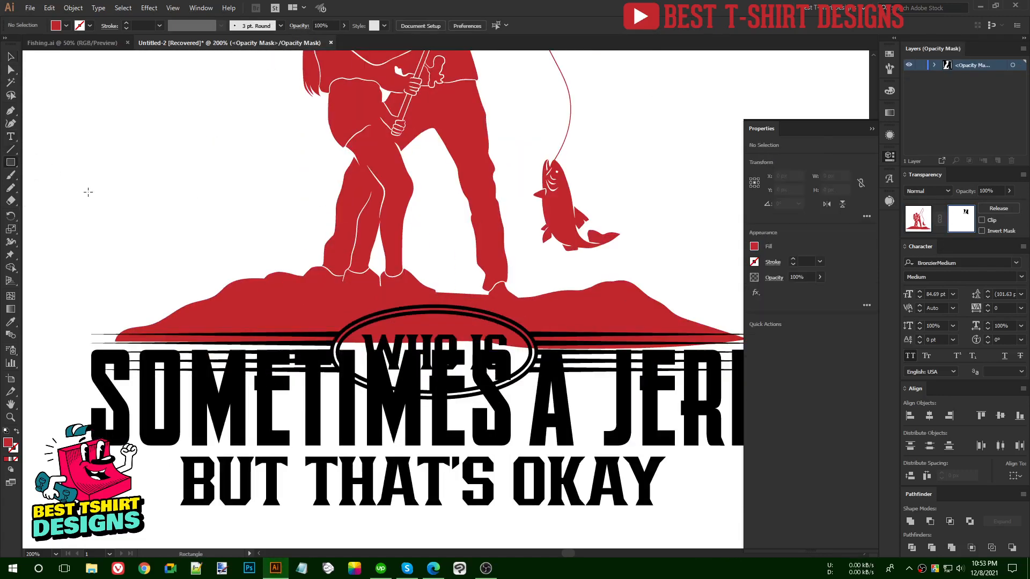
pyautogui.scroll(-1, 275, 298)
pyautogui.moveTo(685, 396); pyautogui.dragTo(103, 325)
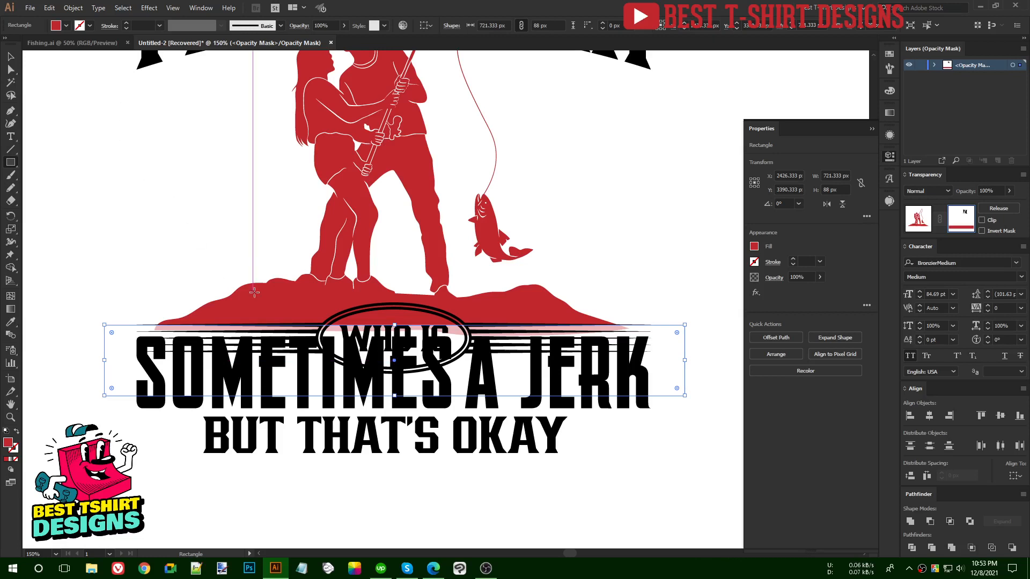
# Fill the mask rectangle with black to hide the ground below the top stripe and return to the artwork
pyautogui.press('v')
pyautogui.click(67, 27)
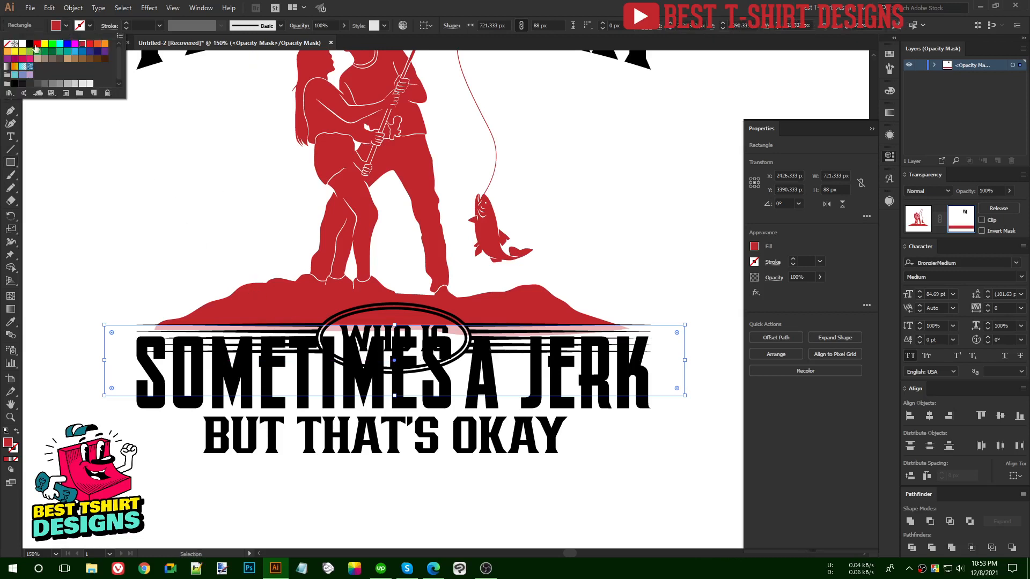
pyautogui.click(34, 50)
pyautogui.scroll(1, 379, 395)
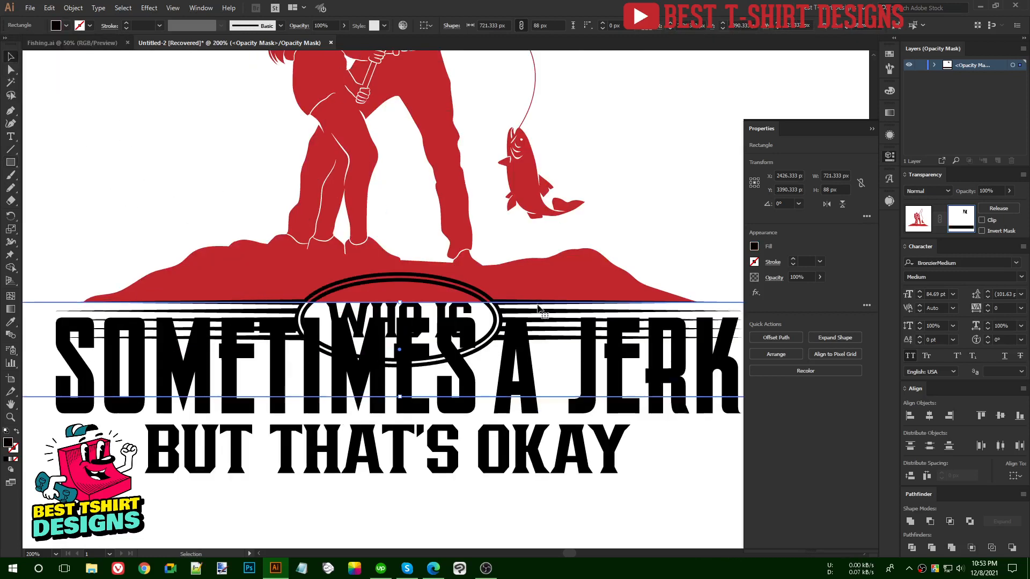
pyautogui.click(641, 193)
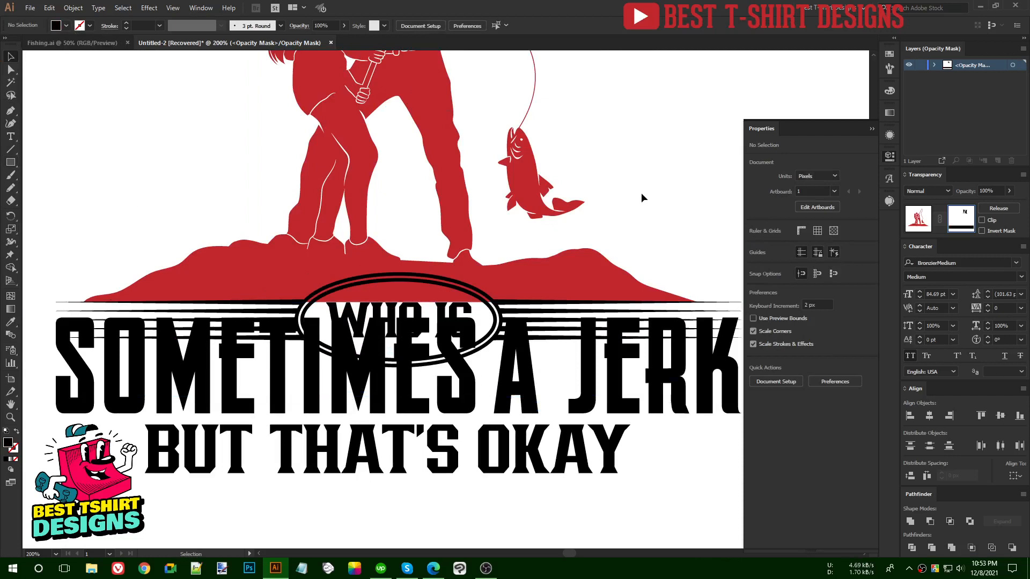
pyautogui.click(923, 217)
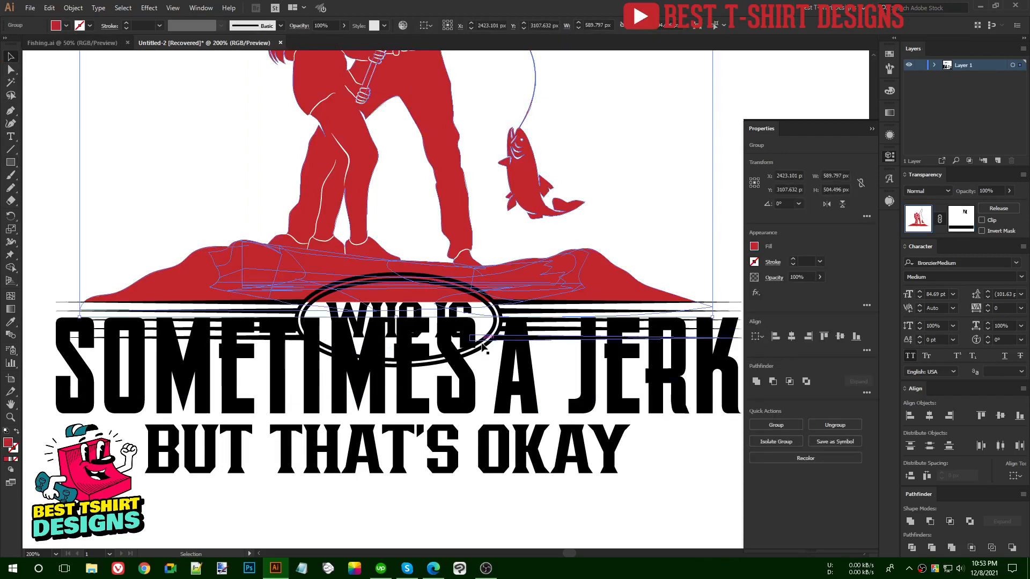
# Isolate the nested groups of the WHO IS badge and copy its outer oval
pyautogui.doubleClick(466, 352)
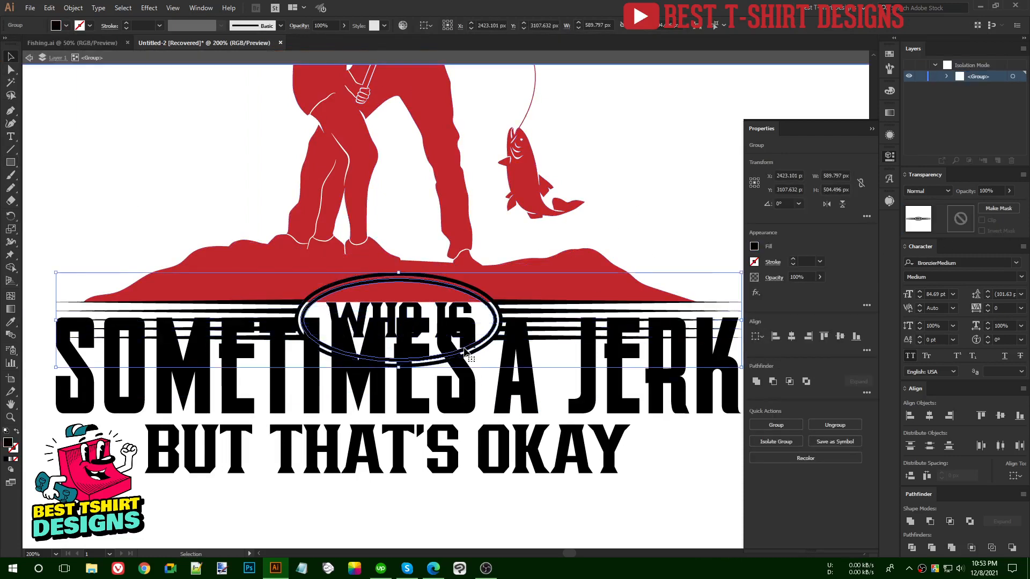
pyautogui.doubleClick(464, 351)
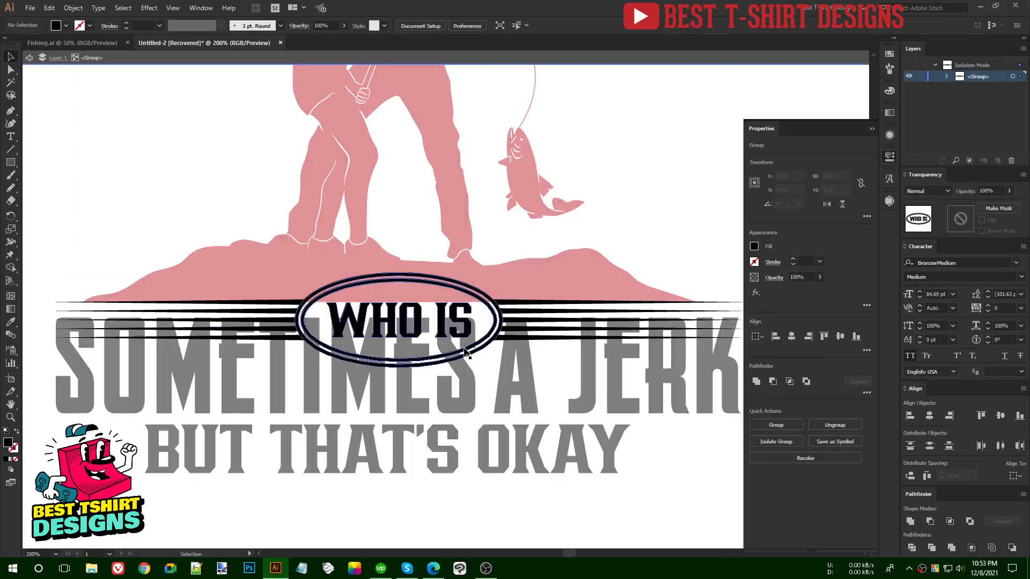
pyautogui.click(481, 349)
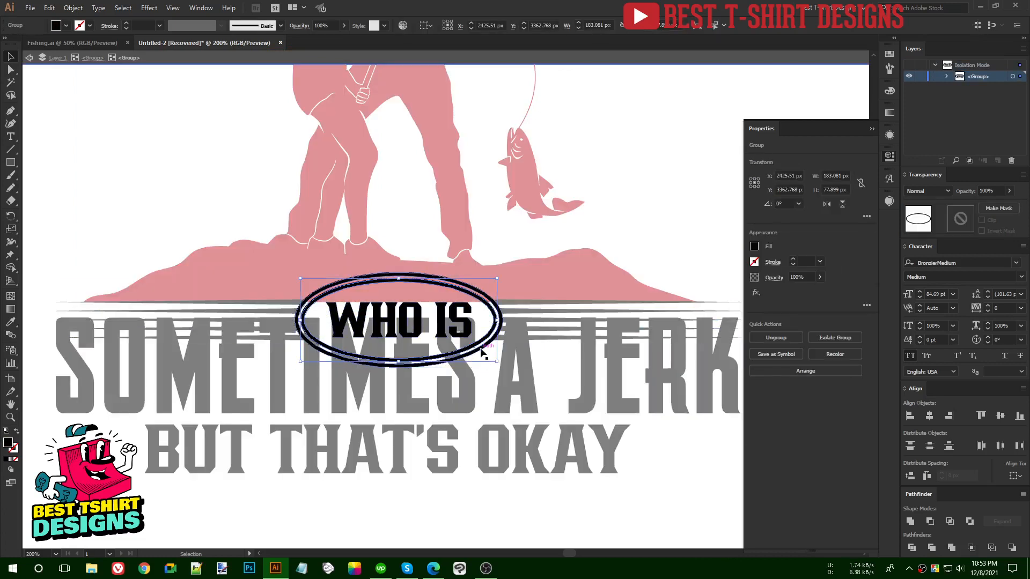
pyautogui.doubleClick(506, 379)
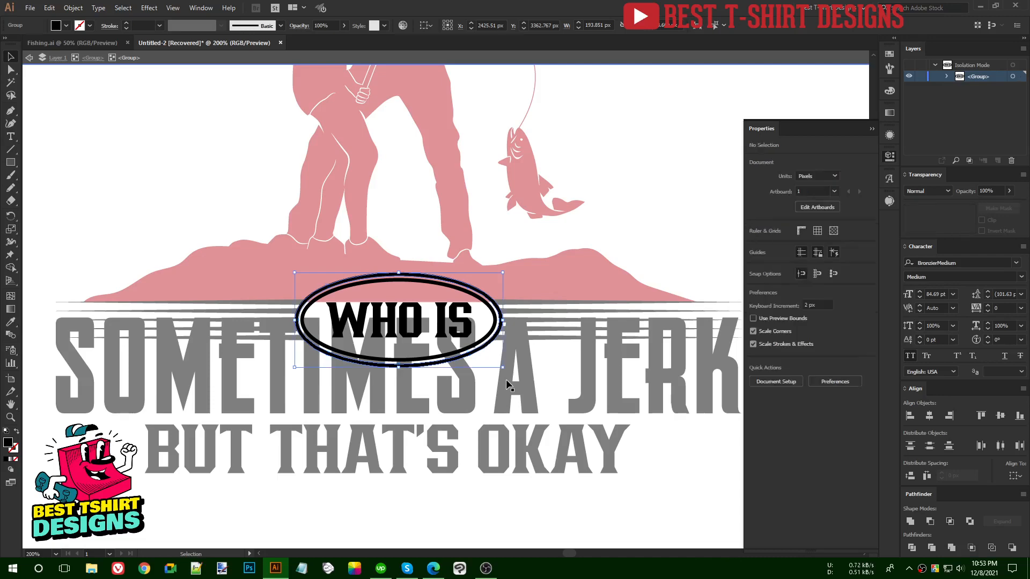
# Paste the oval in place in the silhouette's opacity mask and fill its interior with Shape Builder to hide the red behind WHO IS
pyautogui.click(555, 280)
pyautogui.click(952, 229)
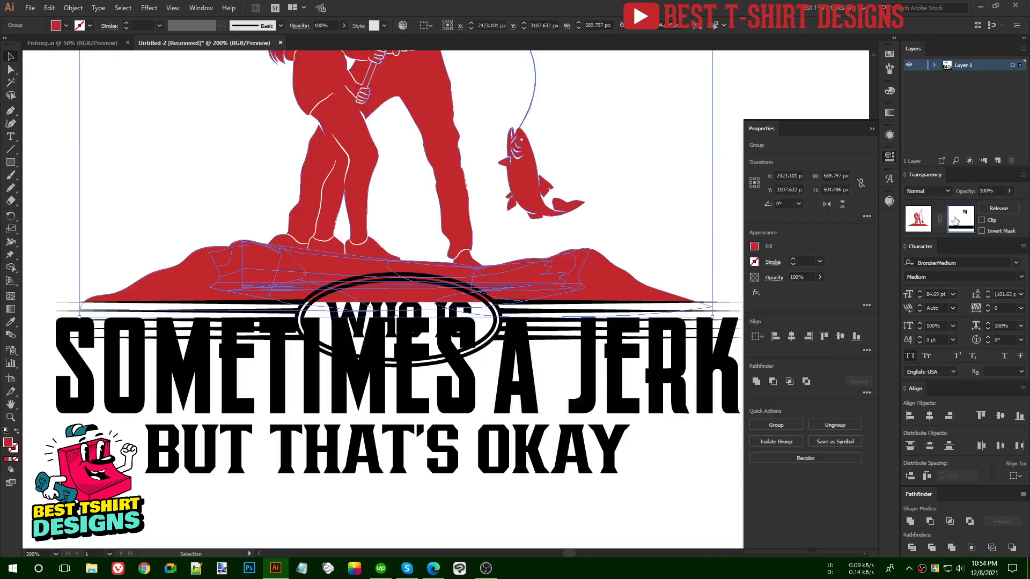
pyautogui.hotkey('ctrl', 'a')
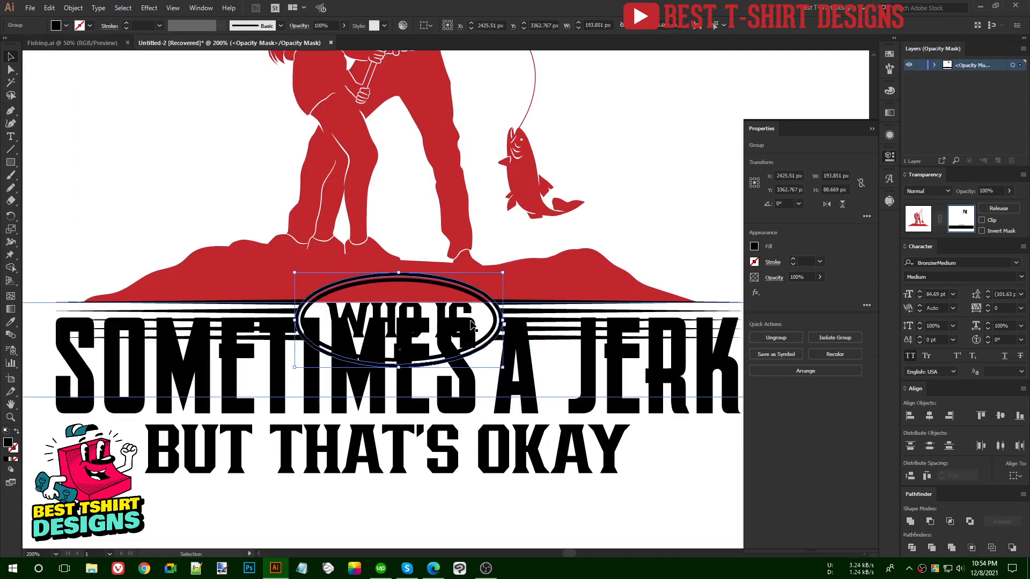
pyautogui.hotkey('shift', 'm')
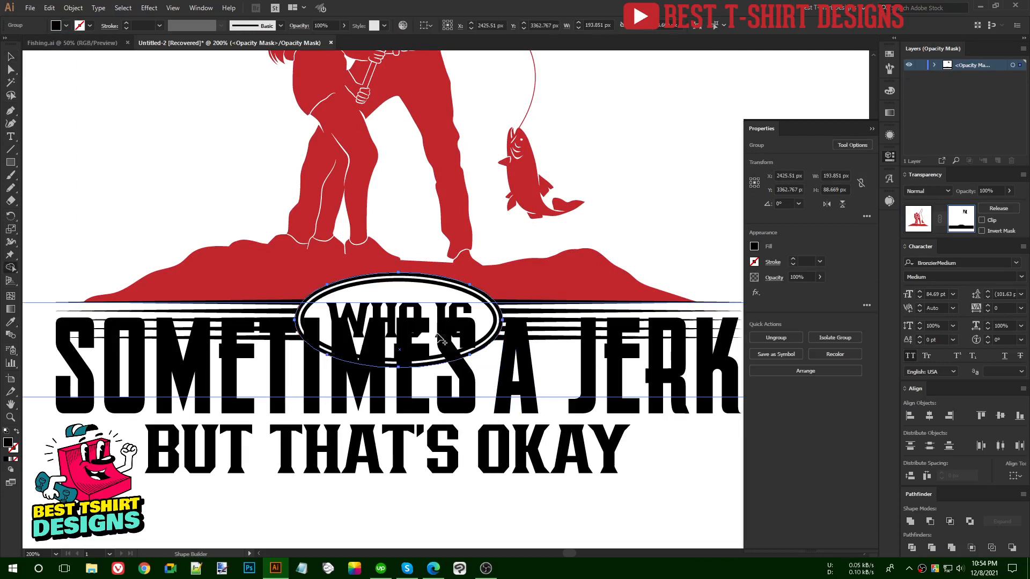
pyautogui.press('v')
pyautogui.scroll(-1, 440, 340)
pyautogui.click(911, 220)
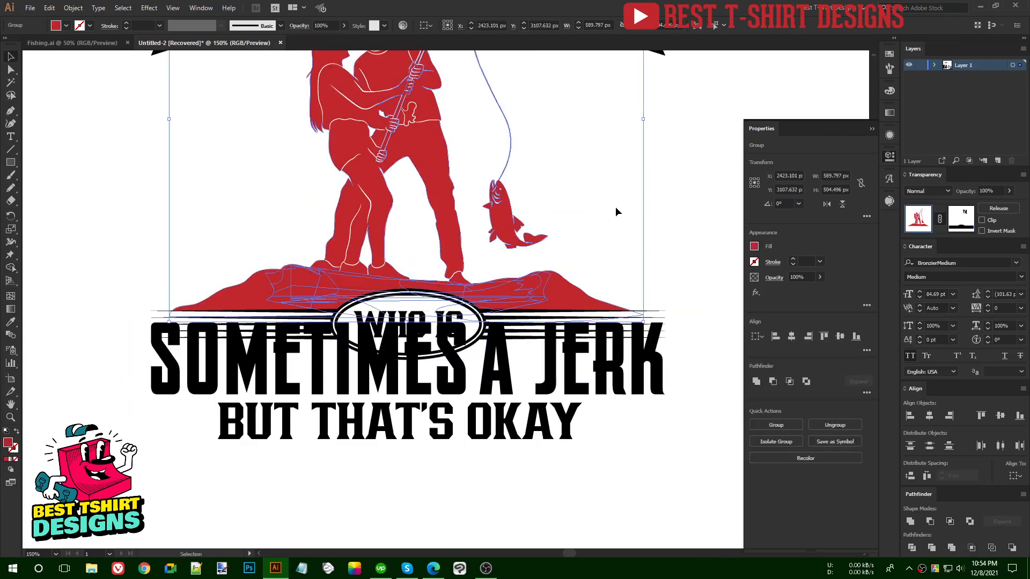
pyautogui.click(616, 211)
# Move the SOMETIMES A JERK and BUT THAT'S OKAY lines down together to about Y 3463 px, clear of the WHO IS lettering
pyautogui.scroll(-1, 464, 307)
pyautogui.scroll(1, 627, 226)
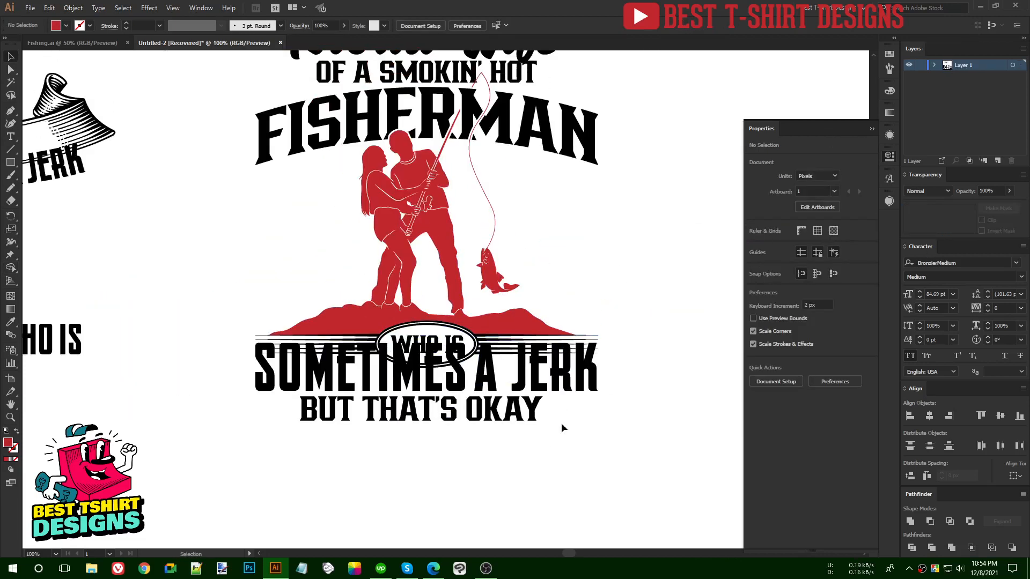
pyautogui.moveTo(569, 451); pyautogui.dragTo(446, 377)
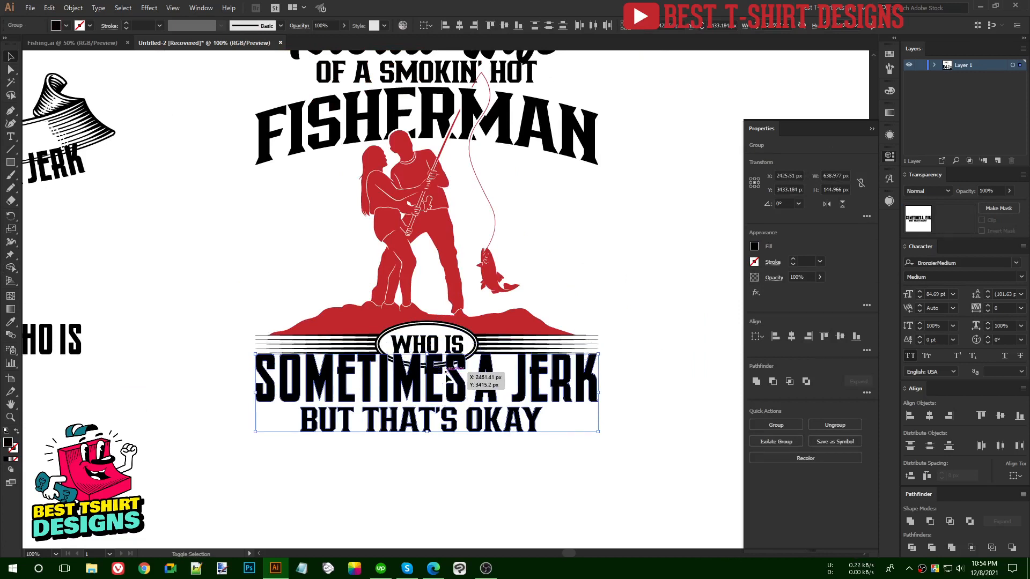
pyautogui.hotkey('shift', 'Down')
pyautogui.hotkey('shift', 'Down')
pyautogui.hotkey('shift', 'Up')
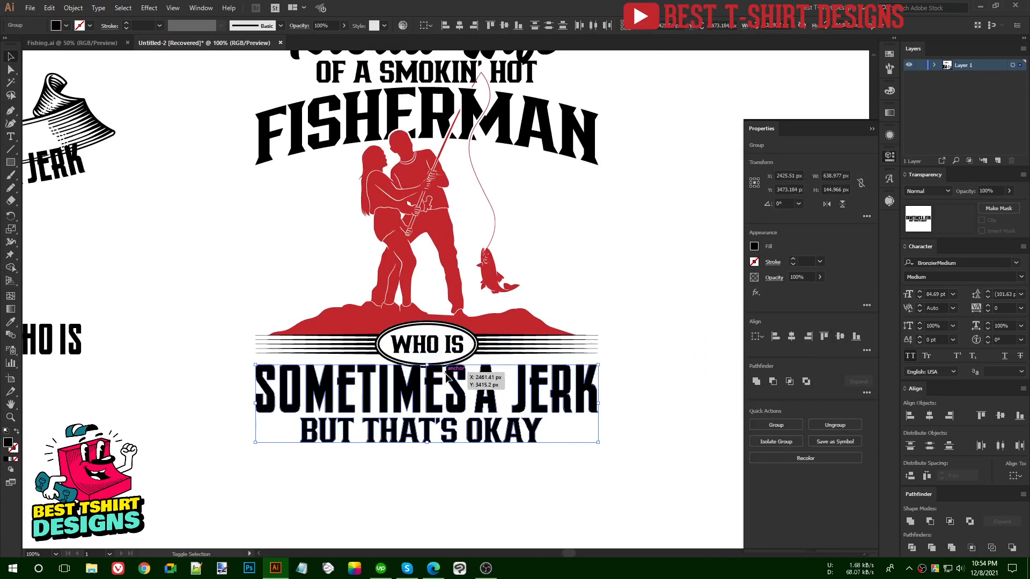
pyautogui.hotkey('shift', 'Up')
pyautogui.press('Down')
pyautogui.press('Down')
pyautogui.press('Down')
pyautogui.press('Down')
pyautogui.press('Down')
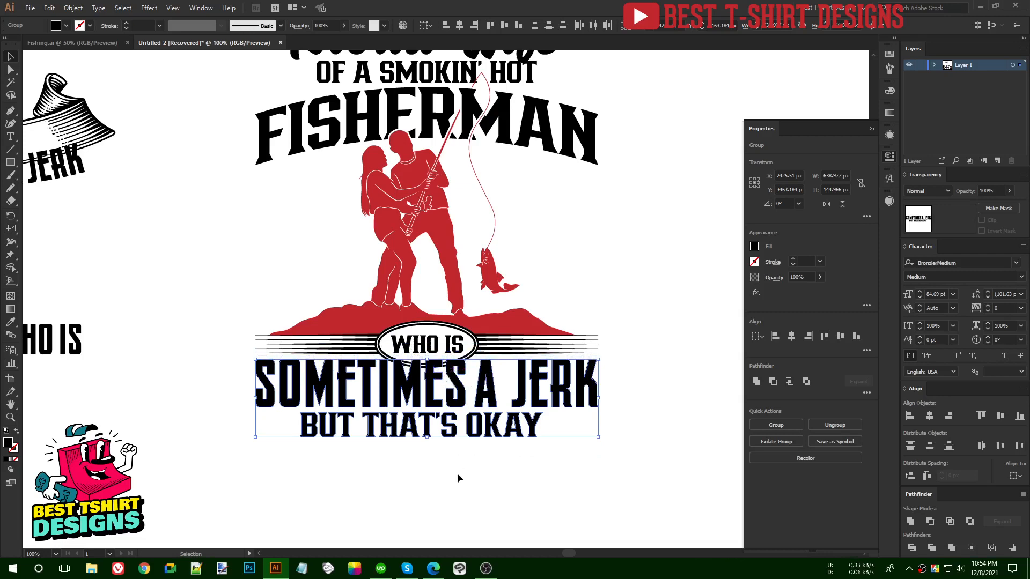
pyautogui.click(464, 487)
# Examine the spacing between the WHO IS oval and the text below, and the overall T-shirt layout
pyautogui.scroll(1, 452, 465)
pyautogui.scroll(-1, 454, 467)
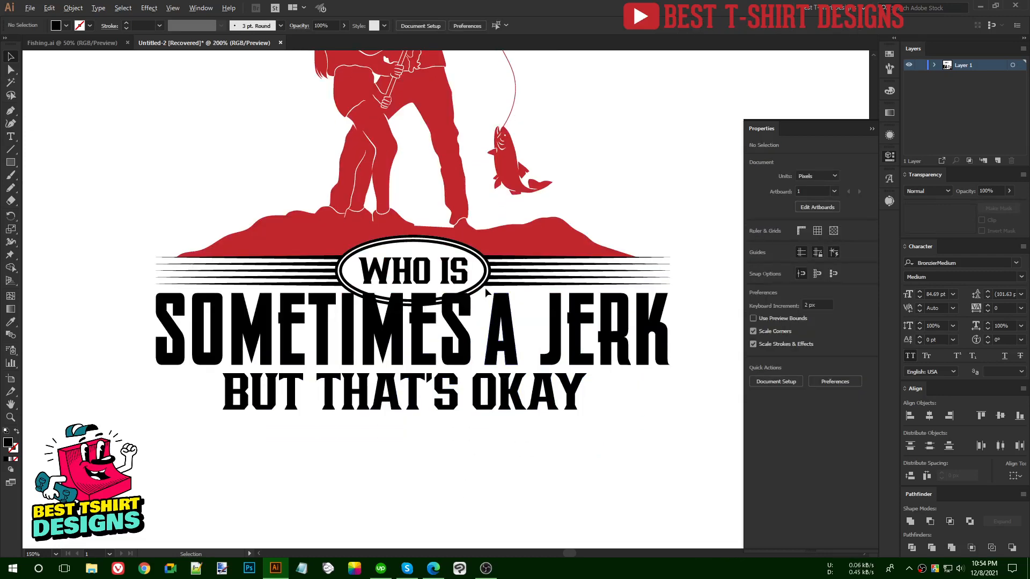
pyautogui.scroll(1, 485, 287)
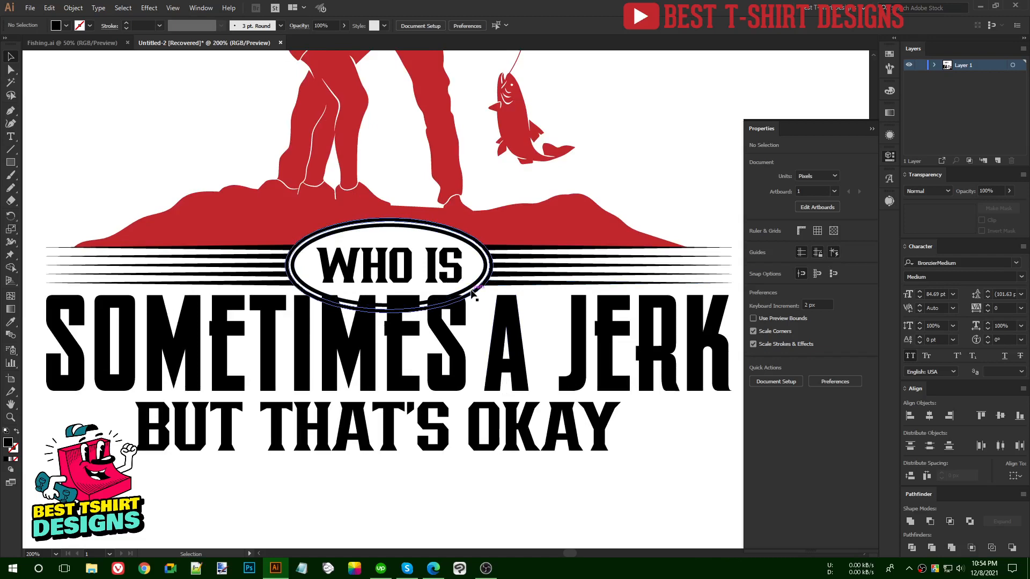
pyautogui.scroll(-2, 474, 294)
pyautogui.scroll(-1, 544, 456)
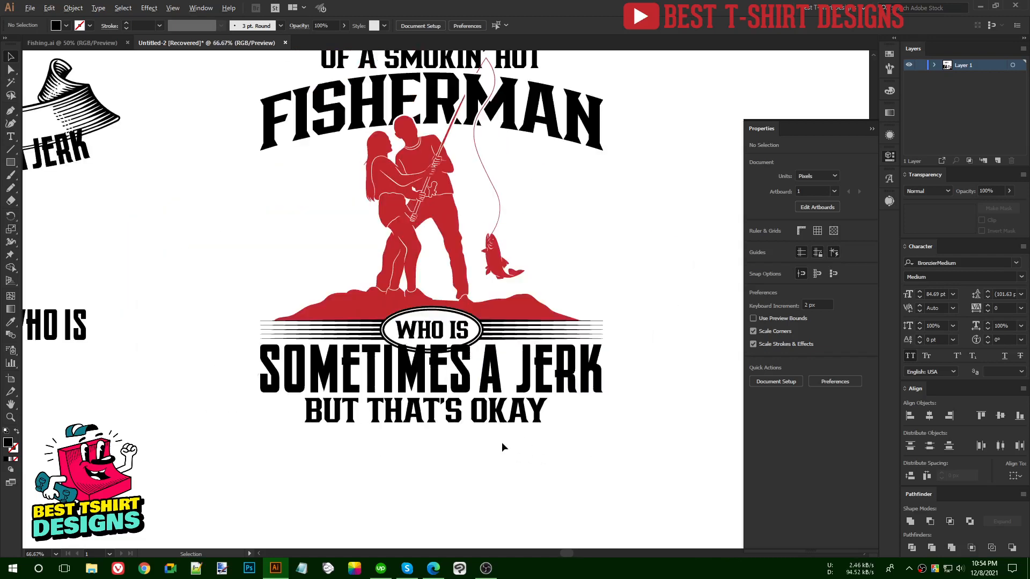
pyautogui.scroll(-1, 501, 442)
pyautogui.scroll(2, 539, 338)
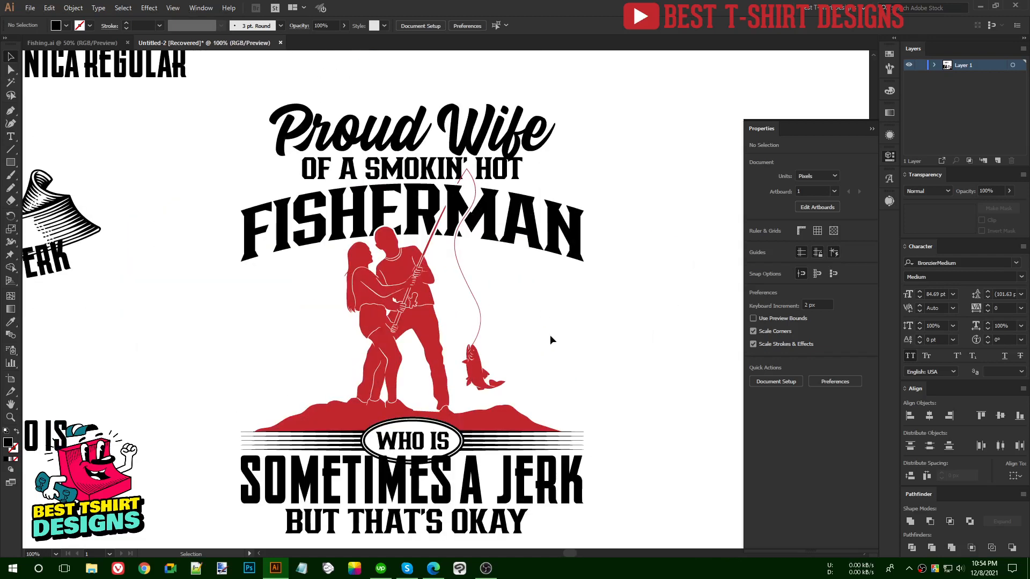
pyautogui.scroll(-1, 549, 334)
pyautogui.scroll(-1, 541, 313)
pyautogui.scroll(1, 535, 287)
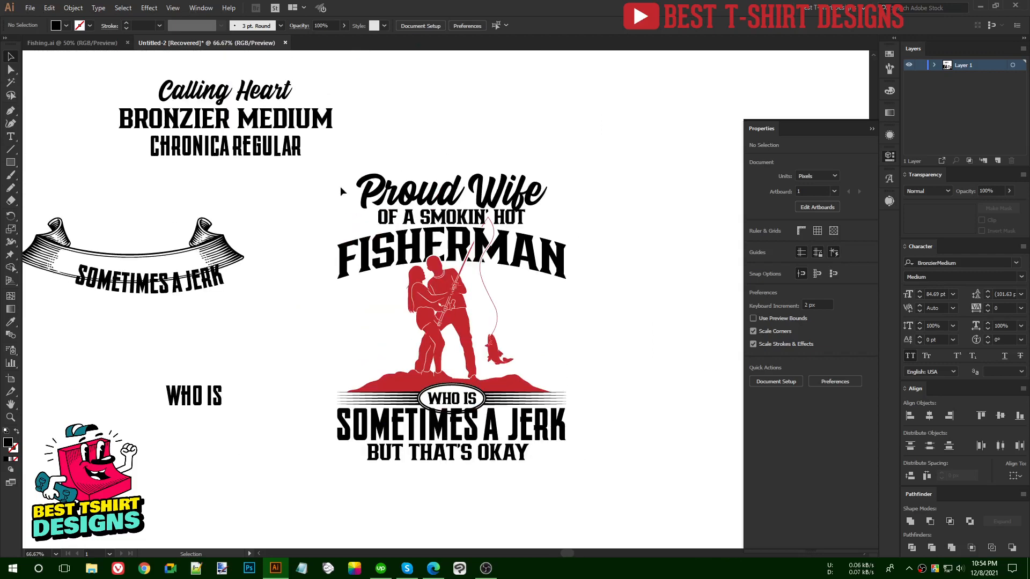
pyautogui.moveTo(311, 163); pyautogui.dragTo(620, 499)
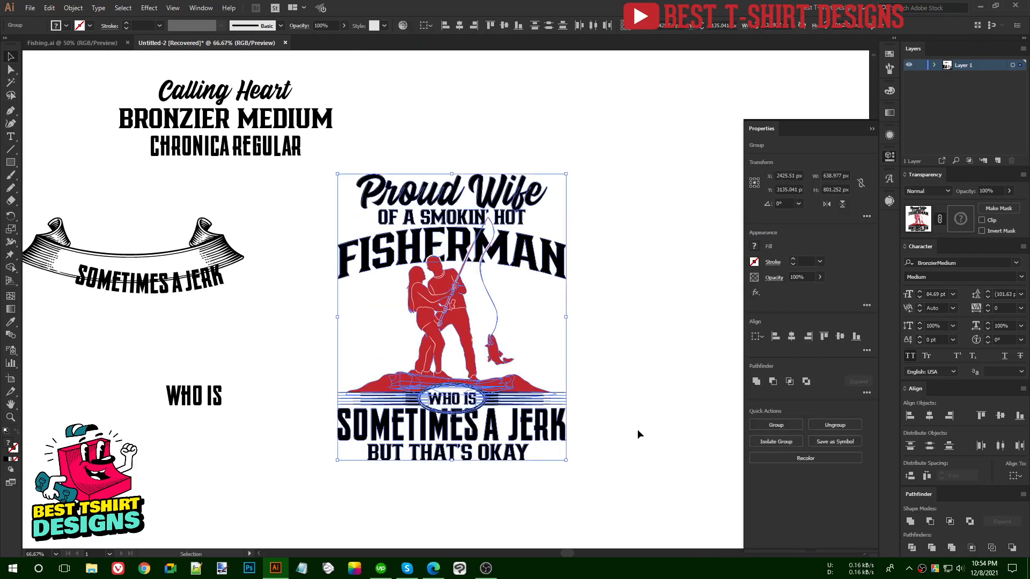
pyautogui.click(638, 429)
pyautogui.scroll(1, 381, 358)
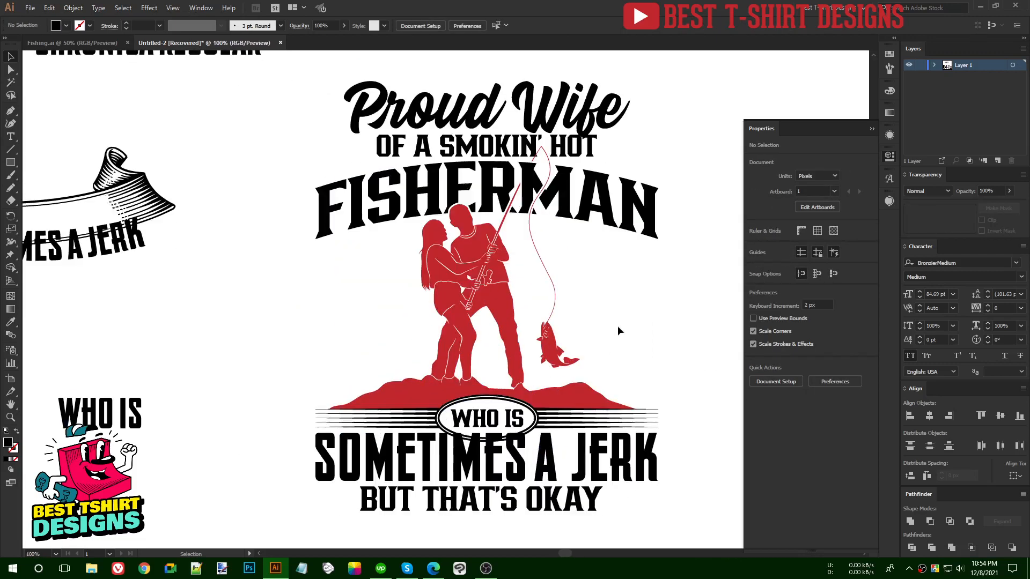
pyautogui.scroll(1, 622, 313)
pyautogui.moveTo(623, 313); pyautogui.dragTo(601, 309)
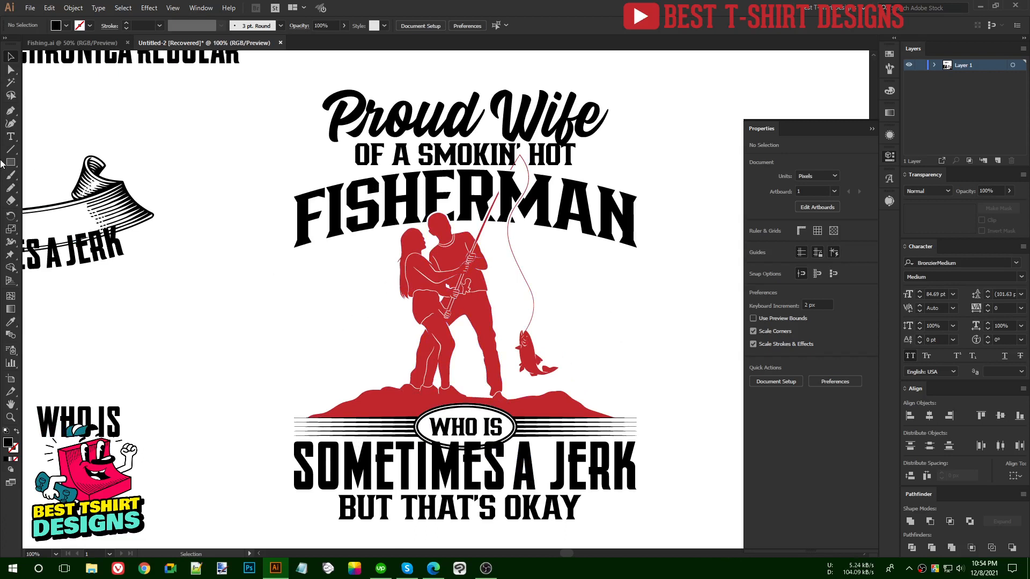
# Draw a black ellipse about 42 px tall beside the design and copy it horizontally so the overlapping pair spans about 58 px
pyautogui.moveTo(7, 164); pyautogui.dragTo(80, 188)
pyautogui.scroll(2, 126, 311)
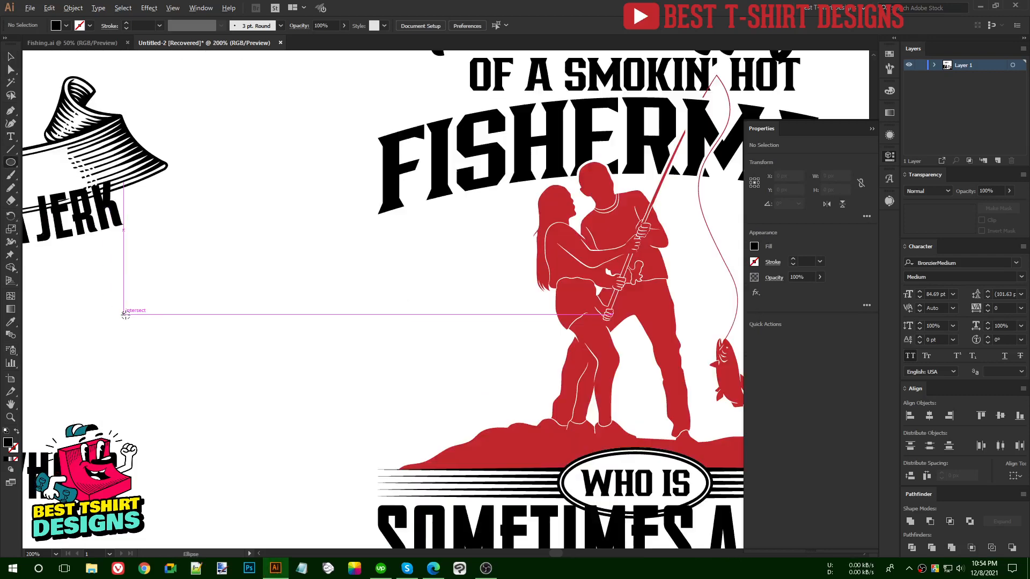
pyautogui.moveTo(265, 263)
pyautogui.mouseDown()
pyautogui.moveTo(309, 308)
pyautogui.moveTo(315, 286)
pyautogui.mouseUp()
pyautogui.press('v')
pyautogui.moveTo(325, 336); pyautogui.dragTo(270, 275)
pyautogui.moveTo(337, 286); pyautogui.dragTo(327, 287)
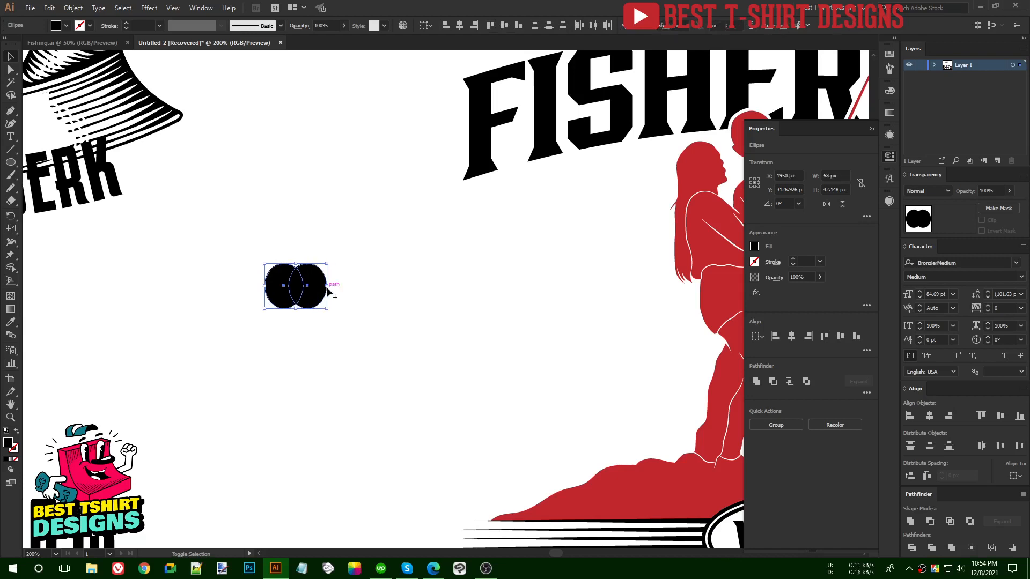
# Remove the outer parts of both ellipses with Shape Builder, keeping only the pointed leaf shape where they overlap
pyautogui.hotkey('shift', 'm')
pyautogui.keyDown('alt'); pyautogui.click(317, 288); pyautogui.keyUp('alt')
pyautogui.keyDown('alt'); pyautogui.click(279, 286); pyautogui.keyUp('alt')
pyautogui.press('v')
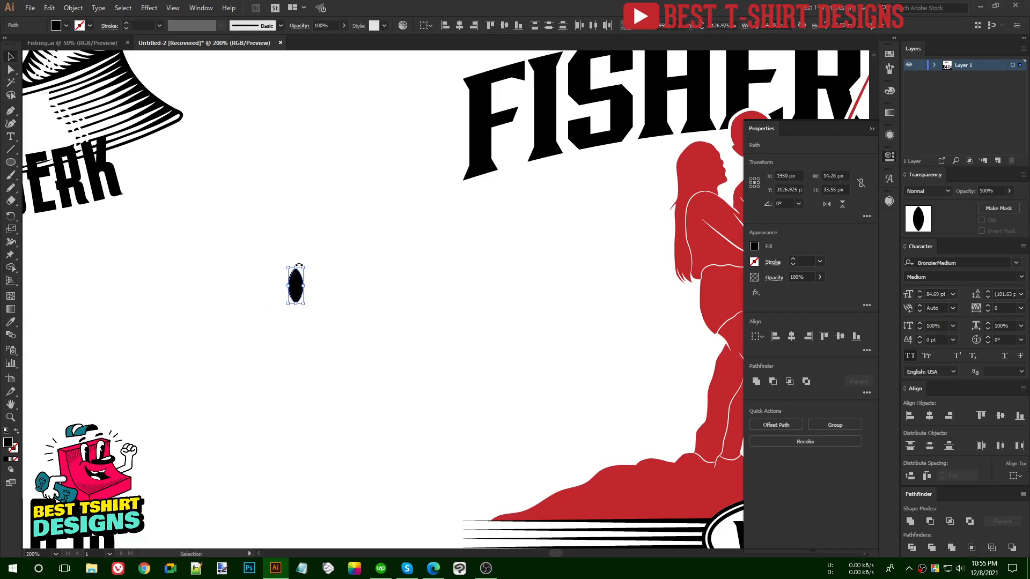
pyautogui.click(317, 297)
# Copy the leaf and rotate the two leaves 45° in opposite directions so they form a V
pyautogui.scroll(2, 279, 283)
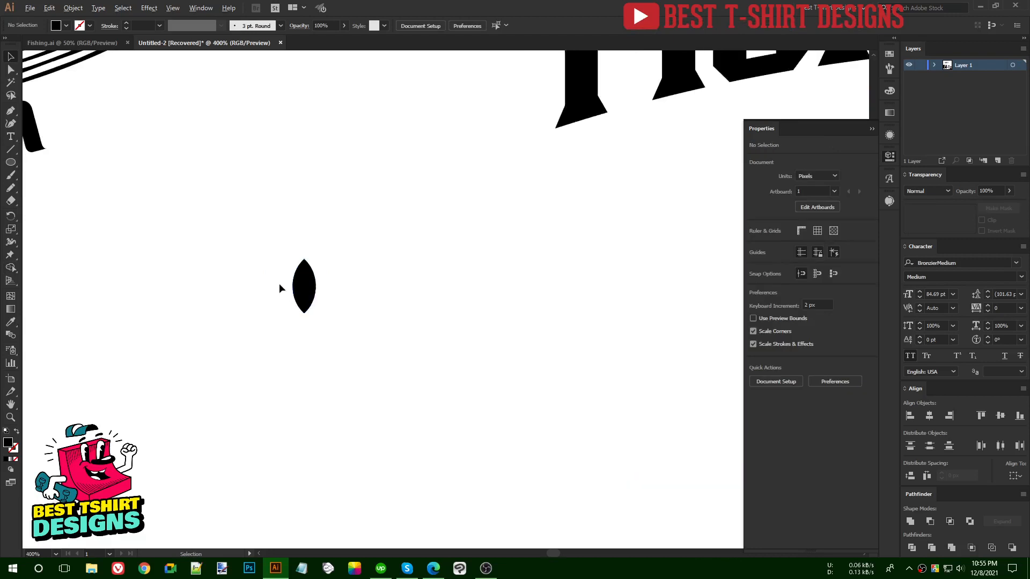
pyautogui.moveTo(323, 287); pyautogui.dragTo(363, 307)
pyautogui.click(304, 286)
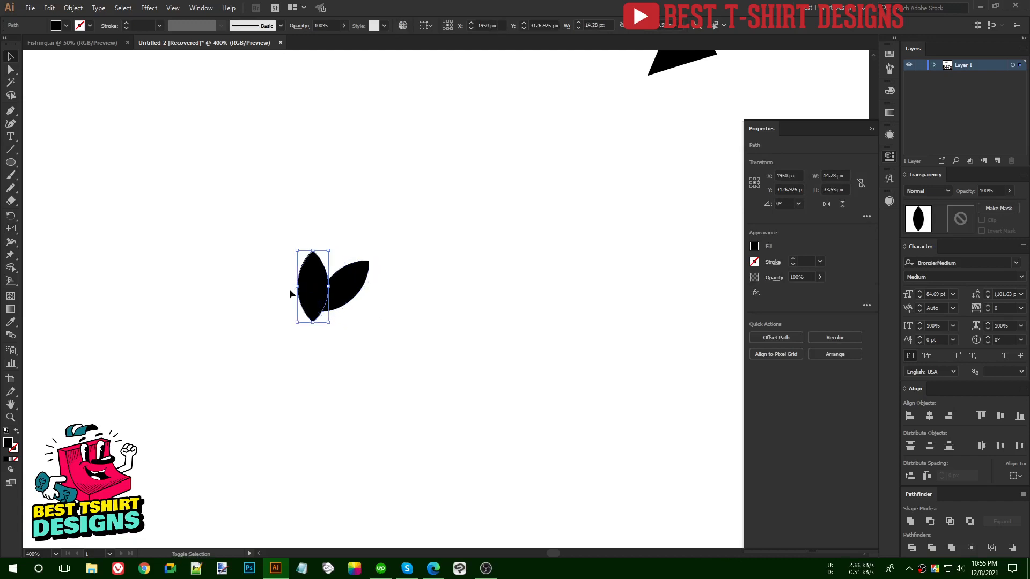
pyautogui.moveTo(289, 287); pyautogui.dragTo(298, 306)
# Trim the stray tips at the base of the two leaves with Shape Builder and unite them into one shape
pyautogui.moveTo(381, 328); pyautogui.dragTo(280, 278)
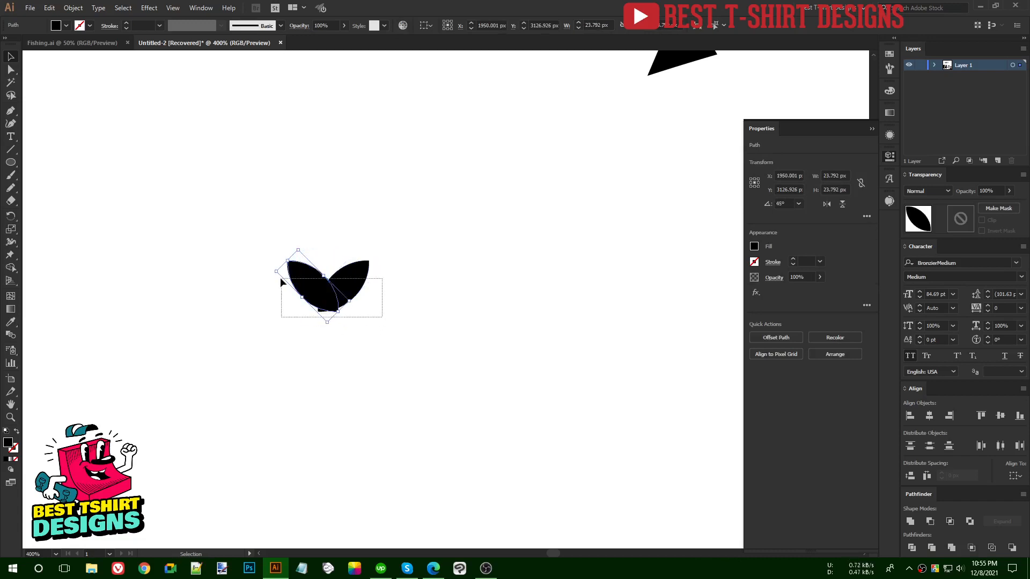
pyautogui.scroll(2, 293, 289)
pyautogui.hotkey('shift', 'm')
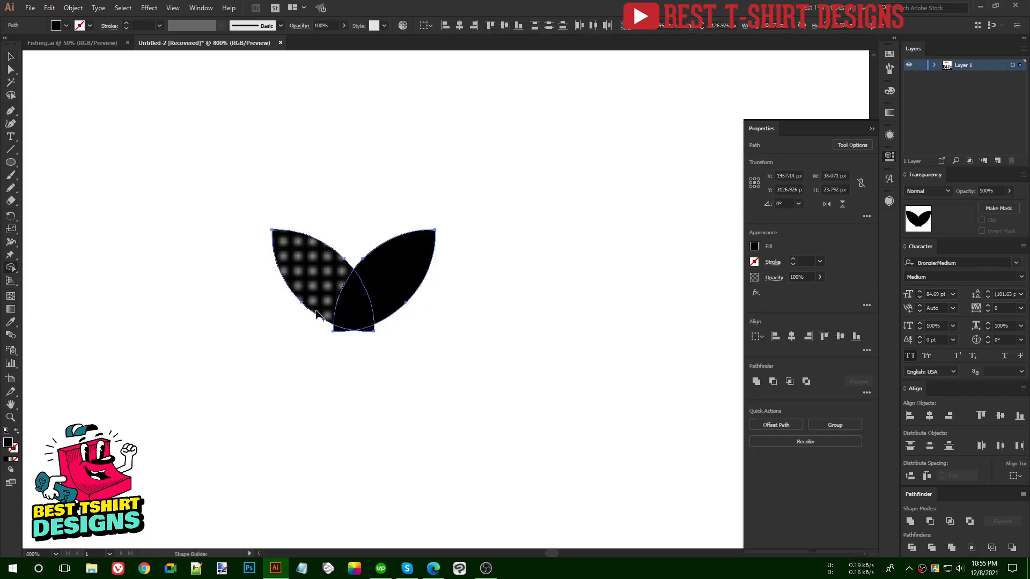
pyautogui.scroll(4, 372, 354)
pyautogui.keyDown('alt'); pyautogui.click(354, 330); pyautogui.keyUp('alt')
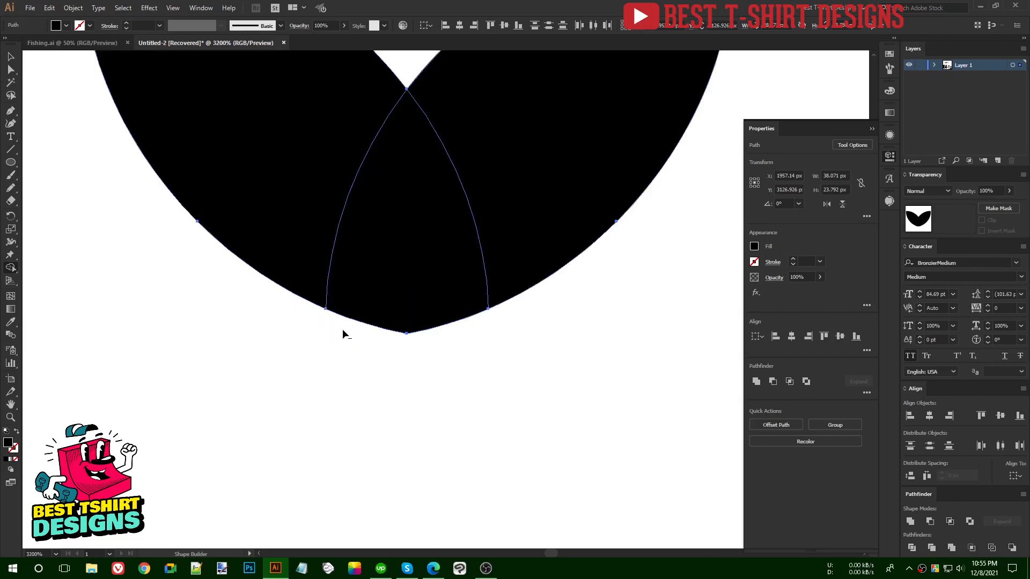
pyautogui.press('v')
pyautogui.scroll(-6, 323, 383)
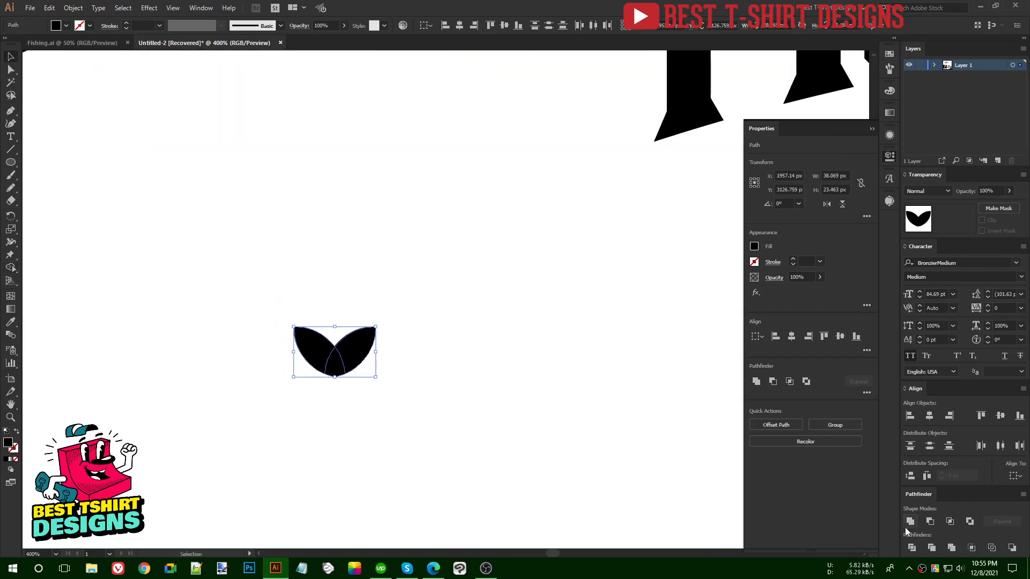
pyautogui.click(912, 524)
pyautogui.click(370, 302)
# Move the united leaf pair into the empty space beside the woman, at about X 2202 px, Y 3134 px
pyautogui.scroll(-2, 369, 300)
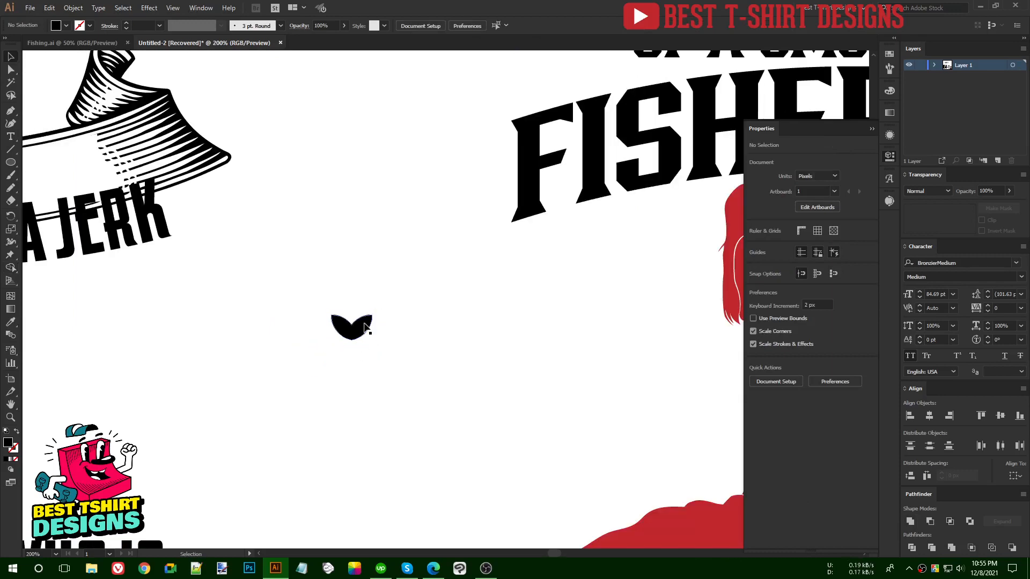
pyautogui.moveTo(369, 329); pyautogui.dragTo(633, 336)
pyautogui.moveTo(668, 340); pyautogui.dragTo(327, 309)
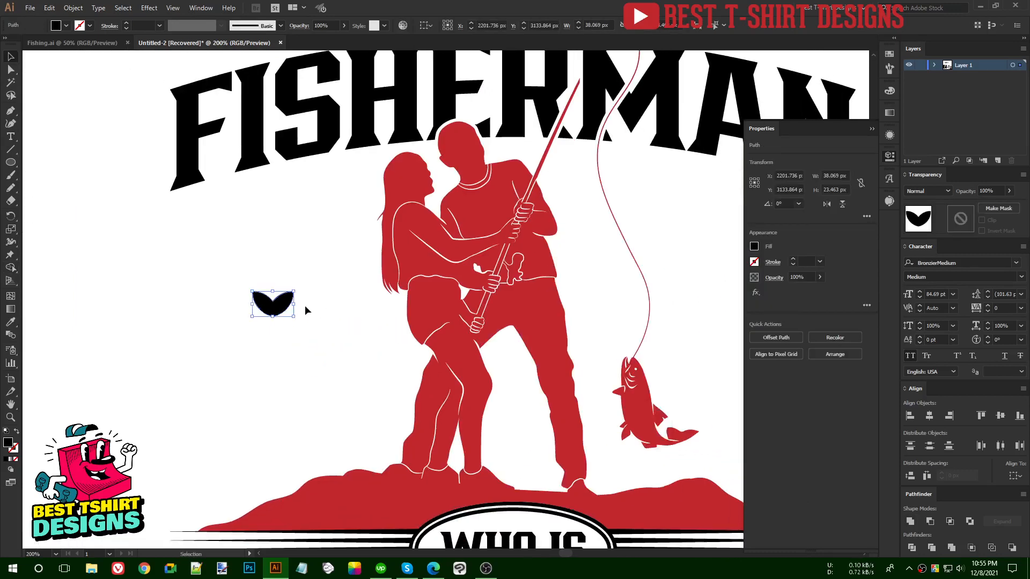
pyautogui.click(317, 317)
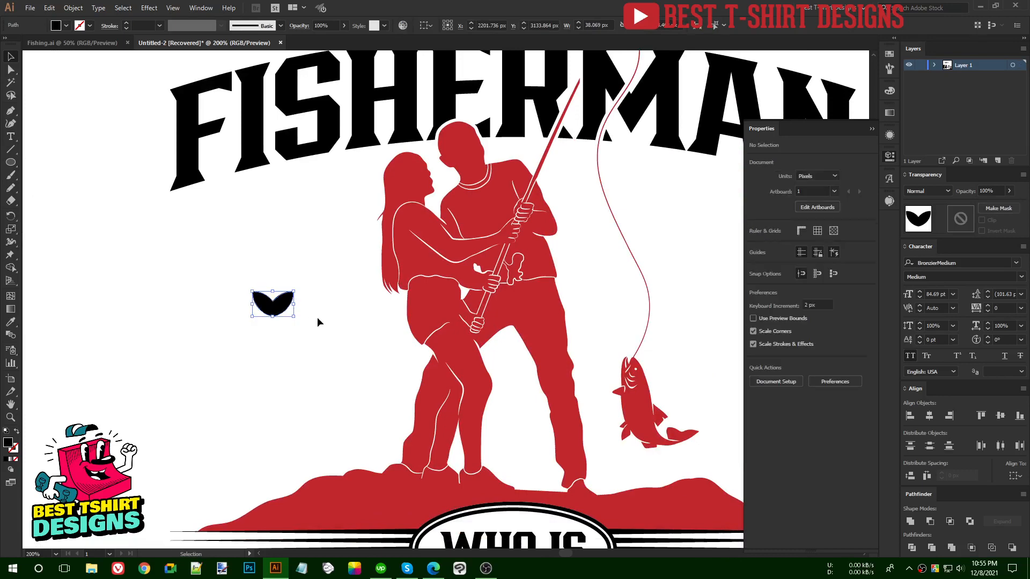
pyautogui.scroll(-2, 317, 317)
pyautogui.scroll(2, 266, 330)
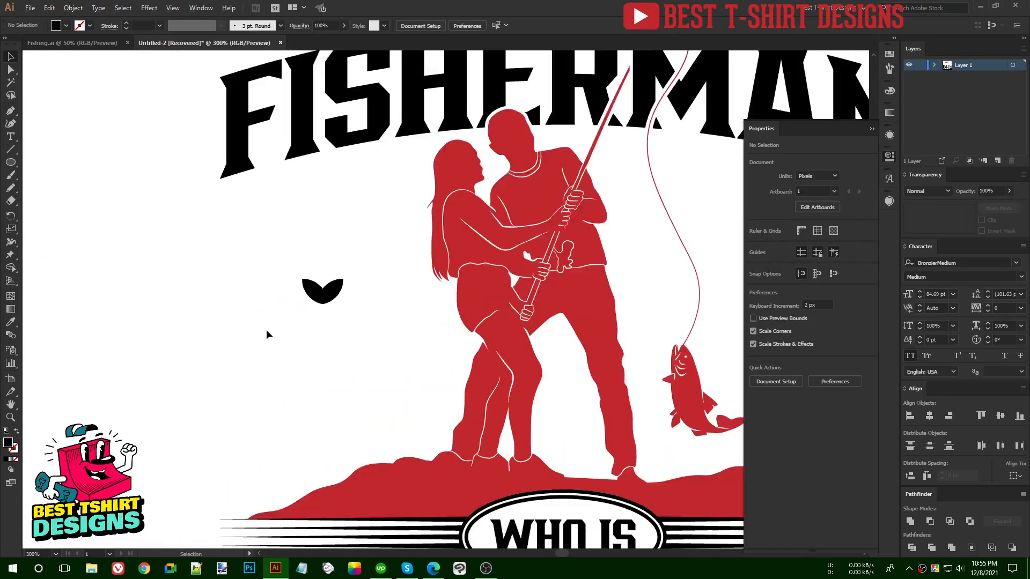
# Copy the leaf pair about 19 px straight down and repeat the copy to build a vertical column of eleven pairs
pyautogui.click(363, 278)
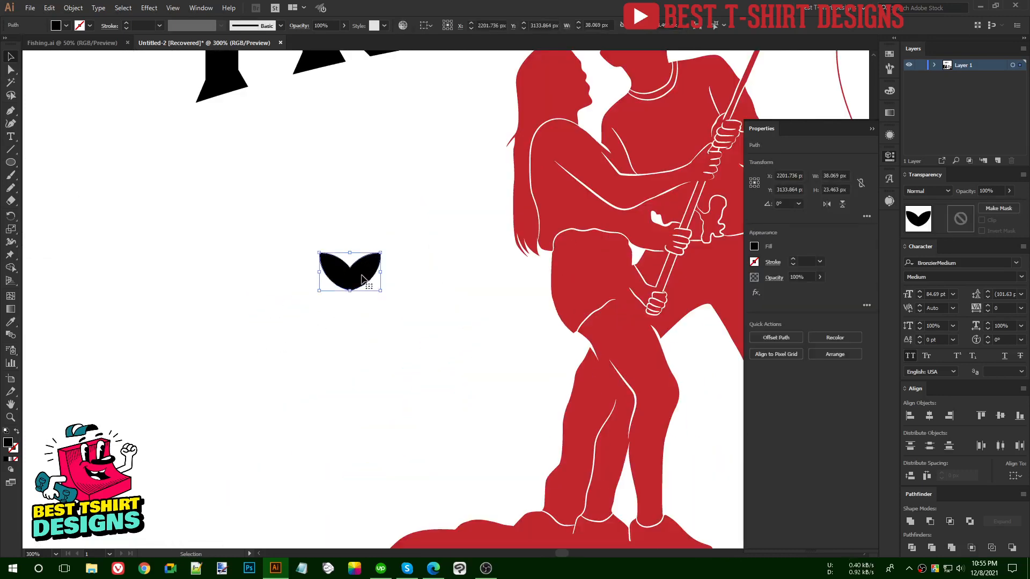
pyautogui.moveTo(364, 278); pyautogui.dragTo(363, 309)
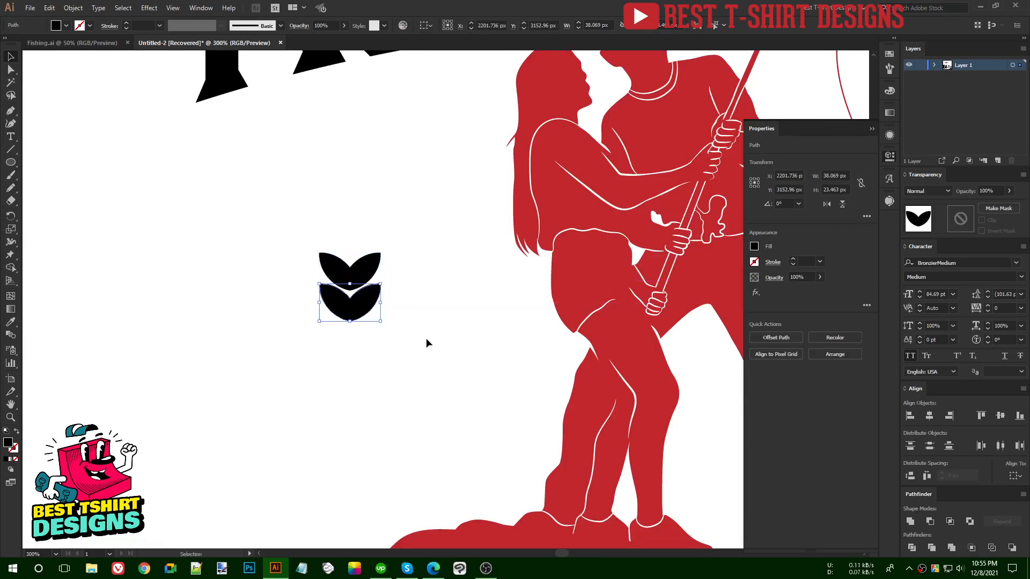
pyautogui.hotkey('ctrl', '-')
pyautogui.hotkey('ctrl', 'd')
pyautogui.hotkey('ctrl', 'd')
pyautogui.hotkey('ctrl', 'd')
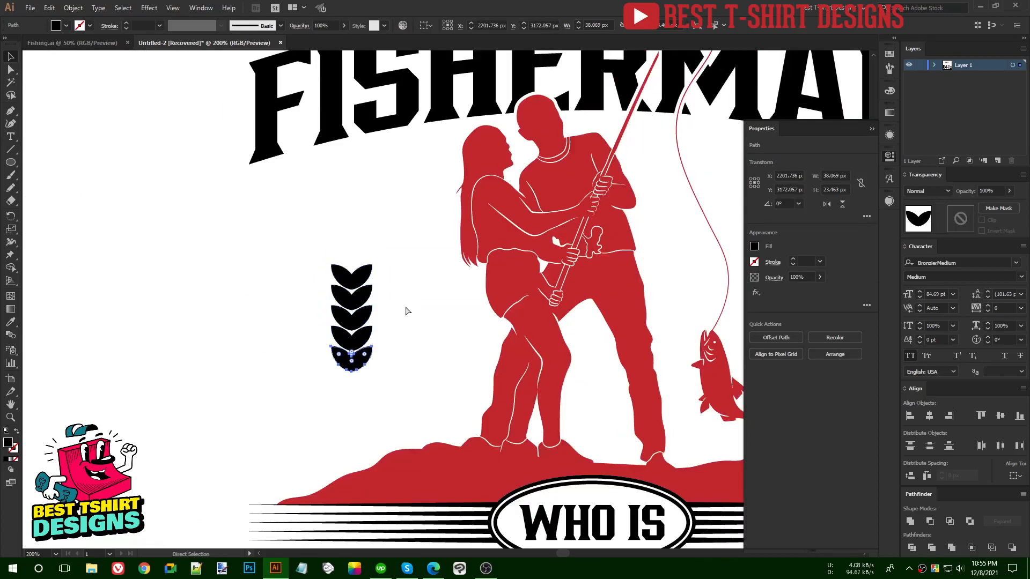
pyautogui.hotkey('ctrl', 'd')
pyautogui.hotkey('ctrl', 'd')
pyautogui.hotkey('ctrl', 'd')
pyautogui.hotkey('ctrl', 'd')
pyautogui.hotkey('ctrl', 'd')
pyautogui.hotkey('ctrl', 'd')
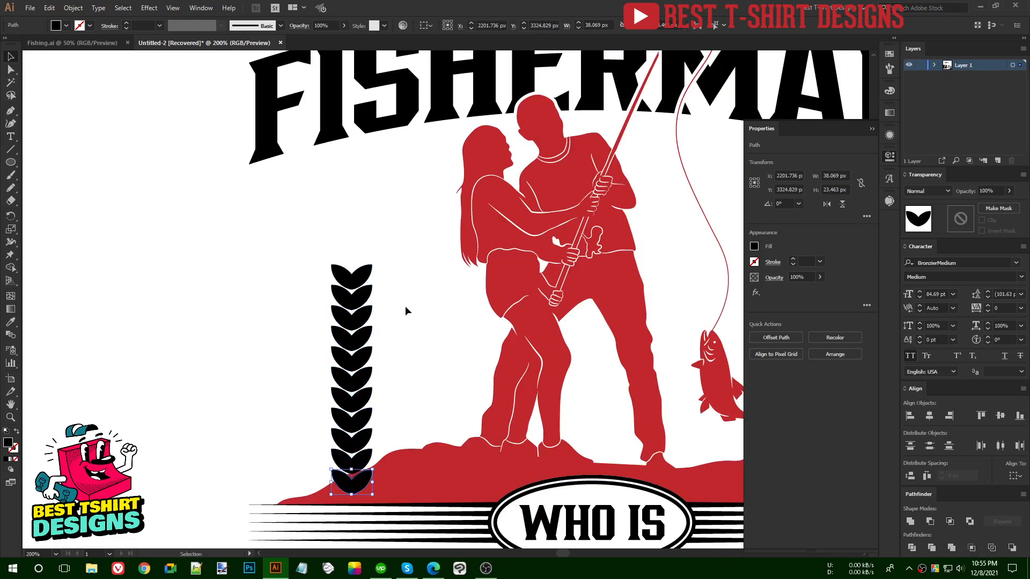
# Select the whole leaf column and move it up and away from the red ground, to about X 2180 px
pyautogui.scroll(-3, 405, 306)
pyautogui.moveTo(301, 164); pyautogui.dragTo(373, 407)
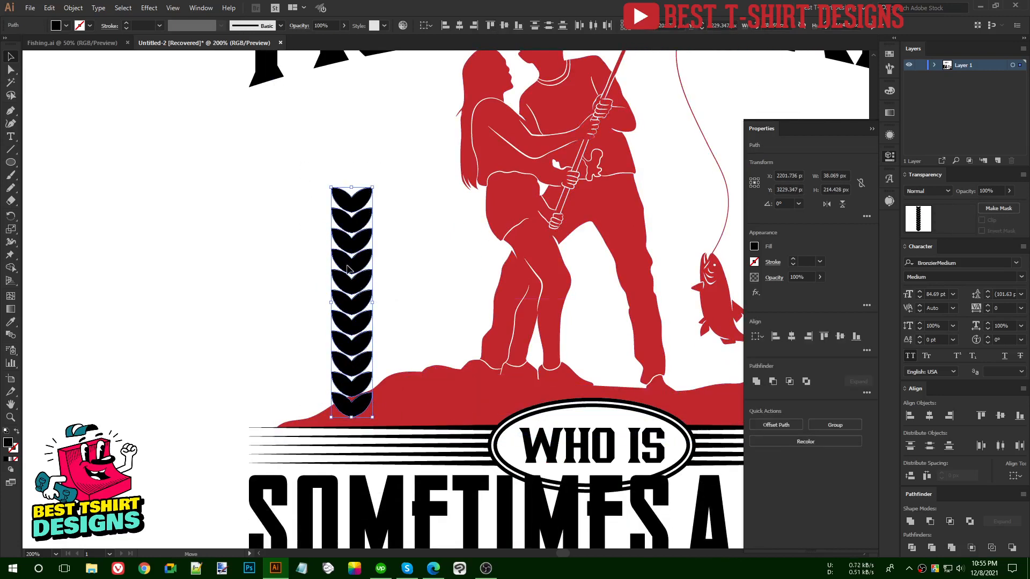
pyautogui.moveTo(348, 270); pyautogui.dragTo(324, 211)
pyautogui.click(112, 214)
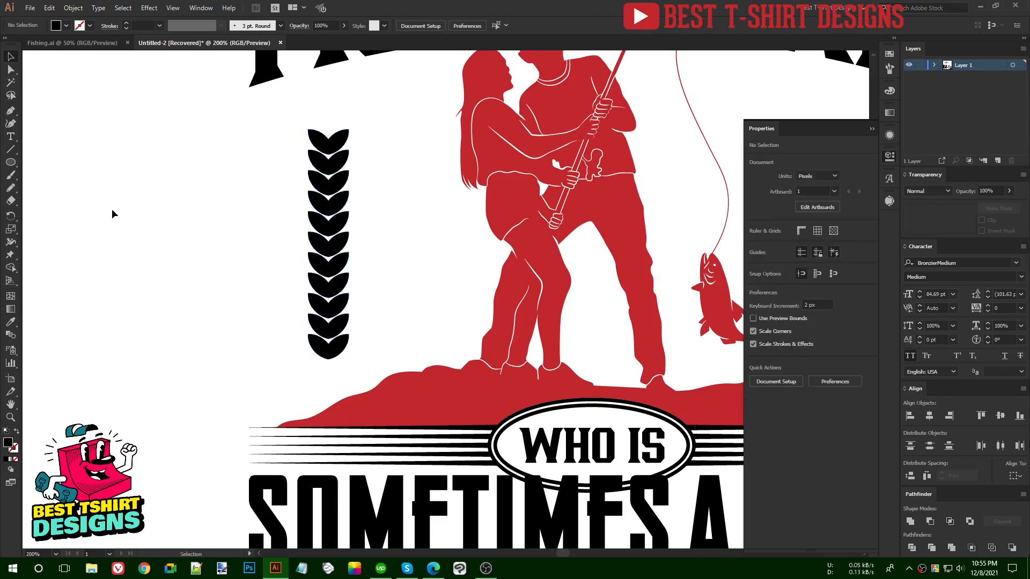
# Draw a vertical stem line about 222 px long through the leaf column's centre with a black 4 pt stroke and round caps
pyautogui.click(10, 149)
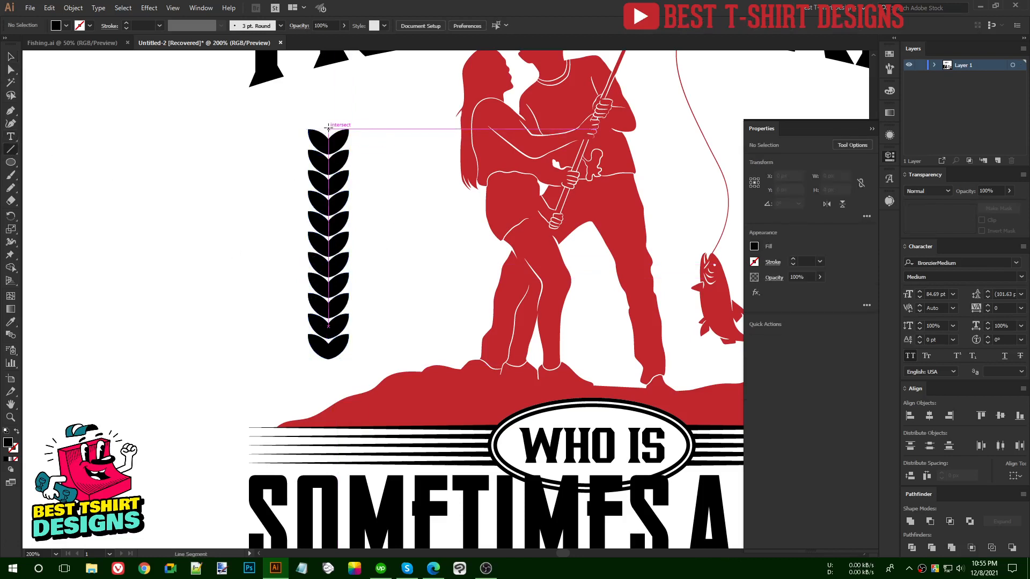
pyautogui.moveTo(328, 128); pyautogui.dragTo(329, 365)
pyautogui.press('v')
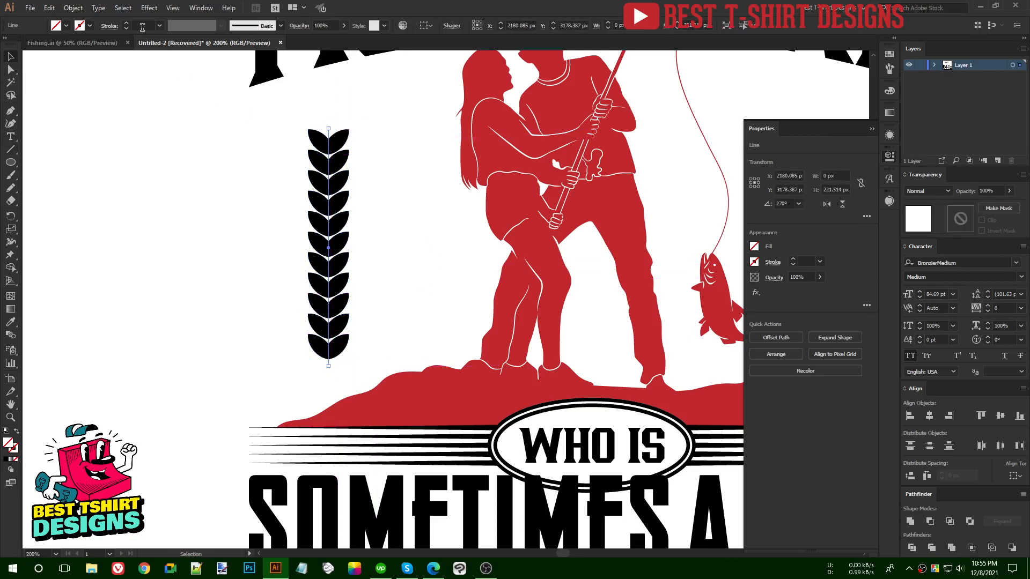
pyautogui.scroll(10, 142, 27)
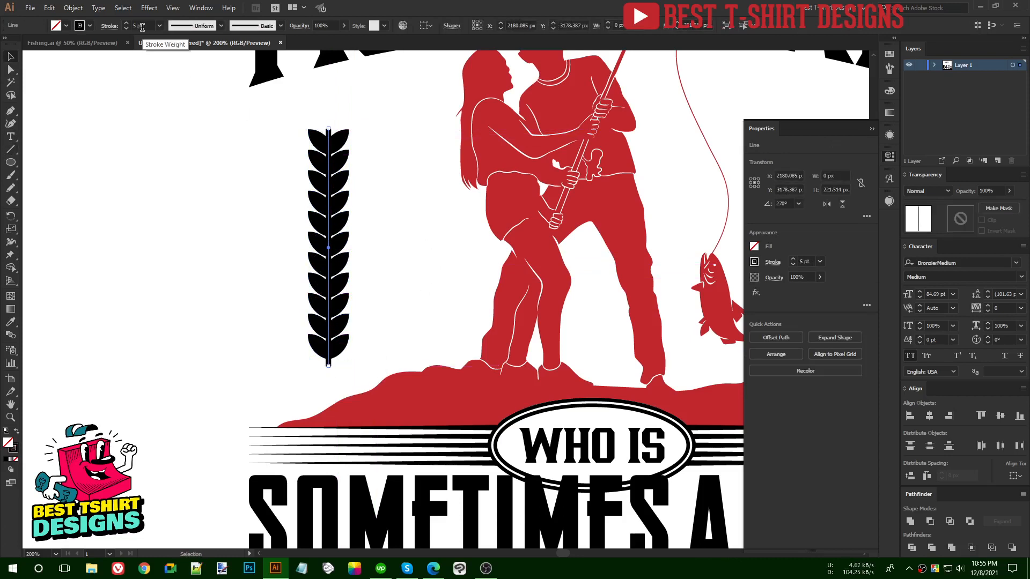
pyautogui.click(112, 28)
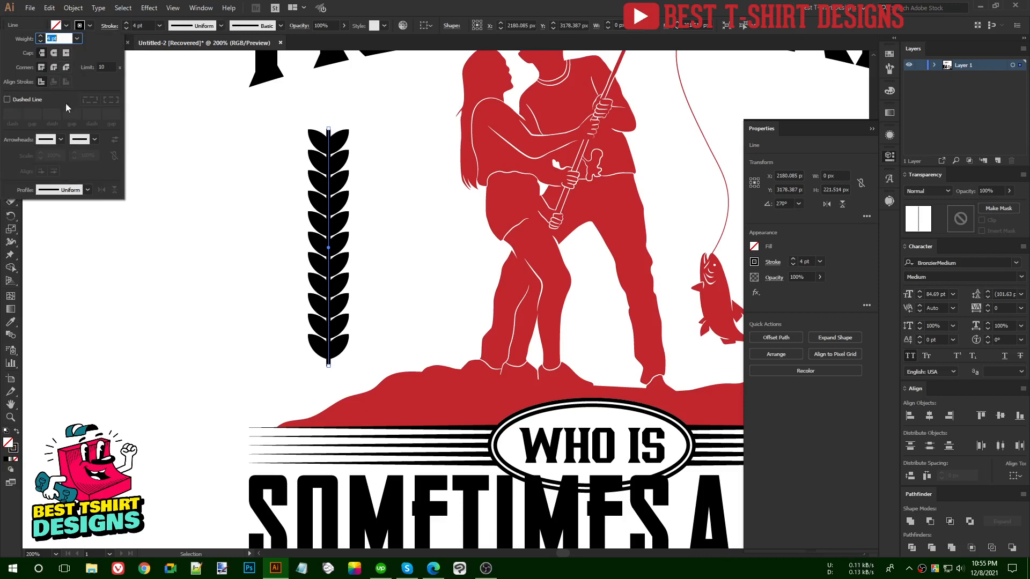
pyautogui.click(54, 53)
pyautogui.click(252, 179)
# Select the leaf column together with its stem and expand them into filled shapes
pyautogui.press('a')
pyautogui.moveTo(288, 118); pyautogui.dragTo(379, 372)
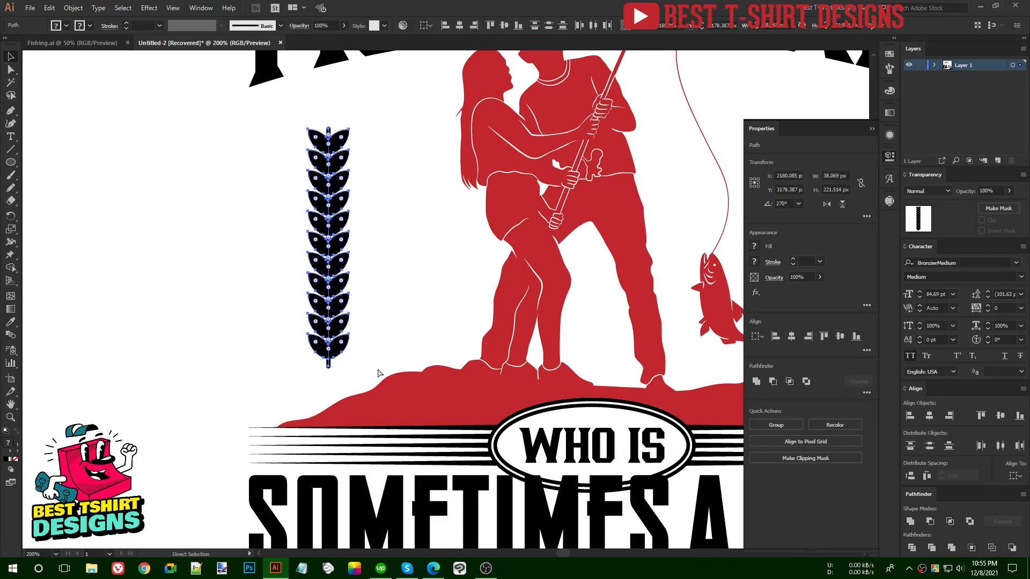
pyautogui.hotkey('alt', 'o')
pyautogui.press('x')
pyautogui.click(485, 340)
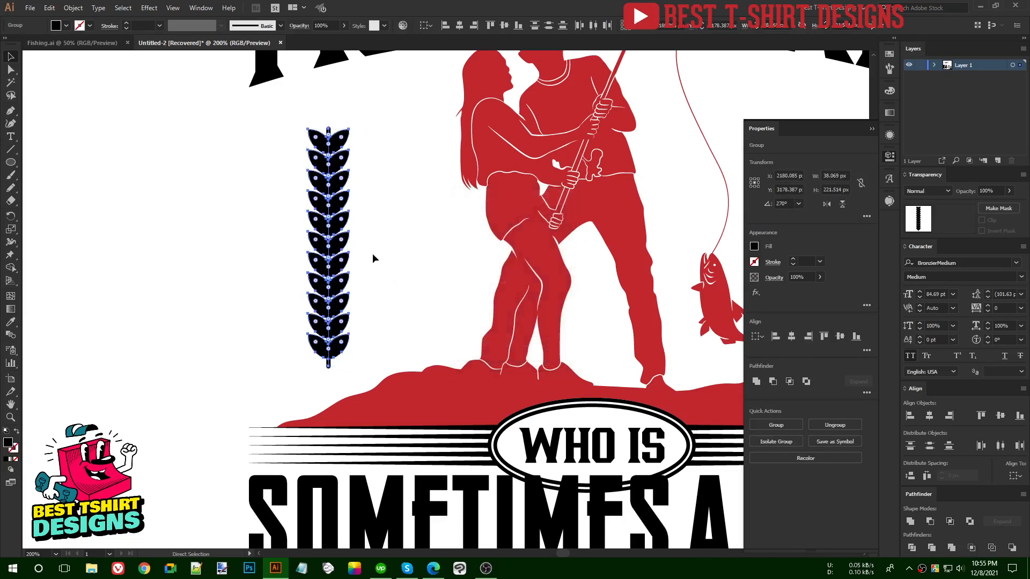
# Rotate the leaf branch 90° clockwise to lie horizontally and place it beside the couple at about X 2038 px, Y 3171 px
pyautogui.press('v')
pyautogui.hotkey('ctrl', '-')
pyautogui.hotkey('ctrl', '-')
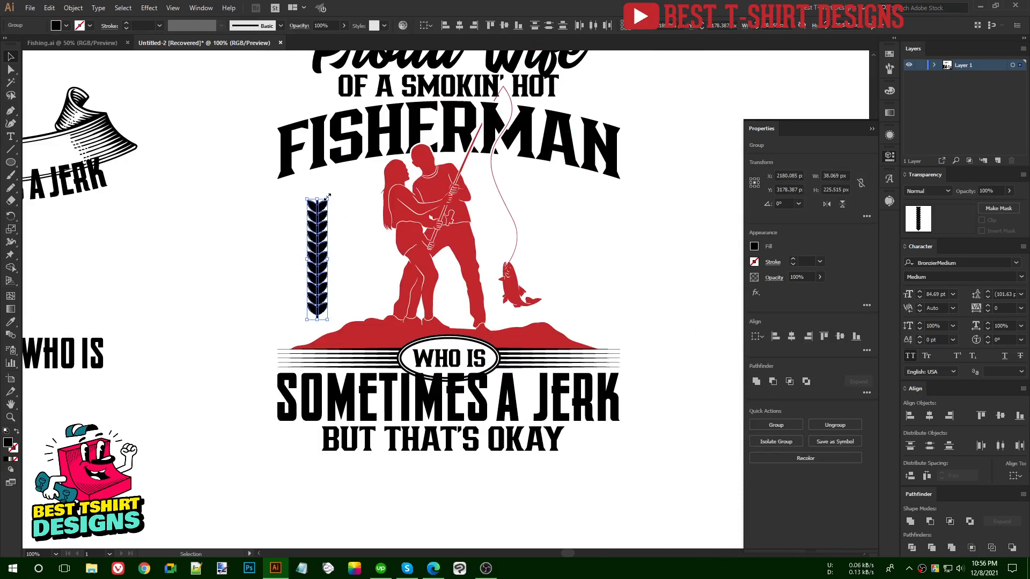
pyautogui.moveTo(326, 198); pyautogui.dragTo(248, 262)
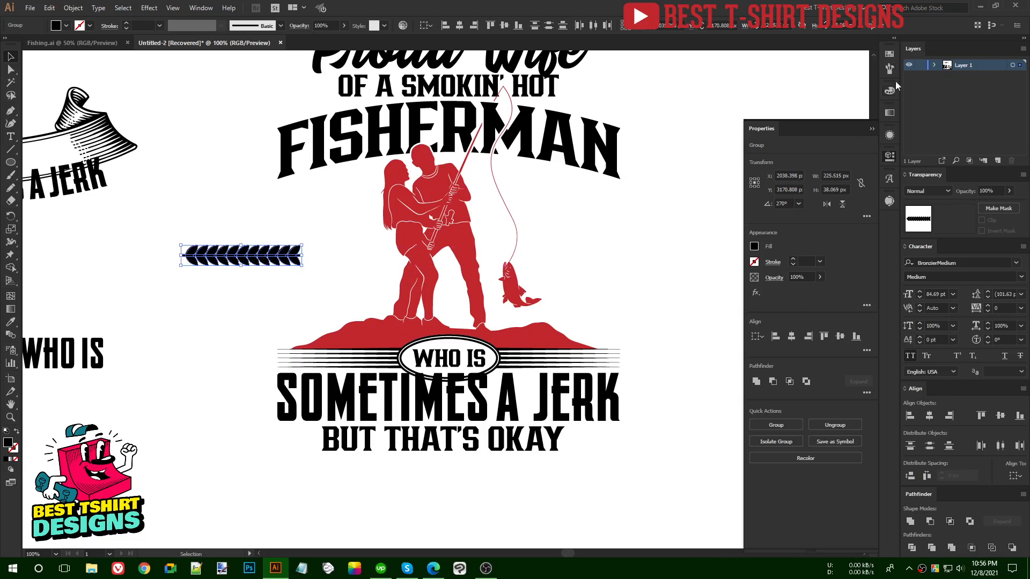
pyautogui.click(890, 68)
pyautogui.click(847, 507)
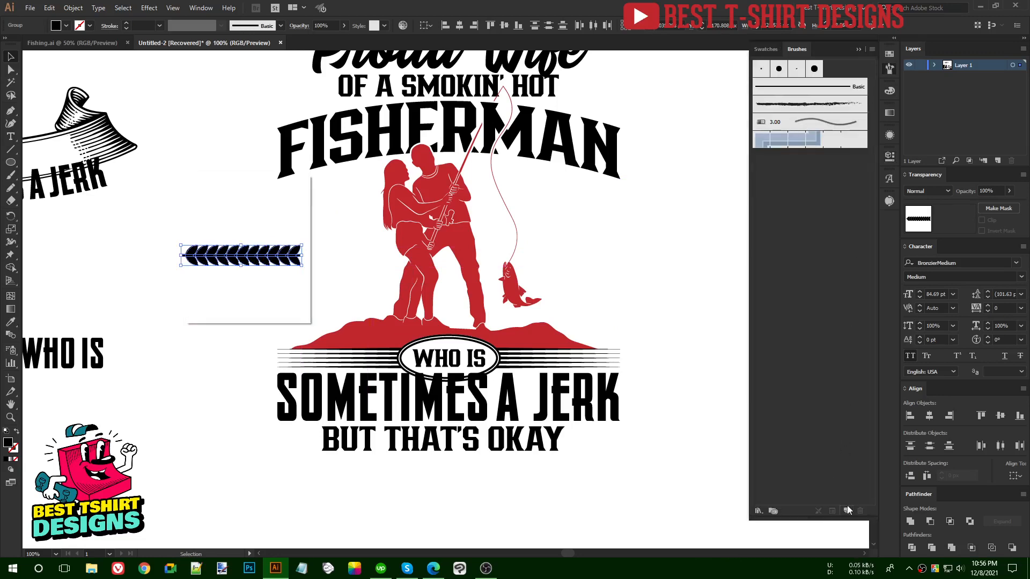
pyautogui.click(209, 274)
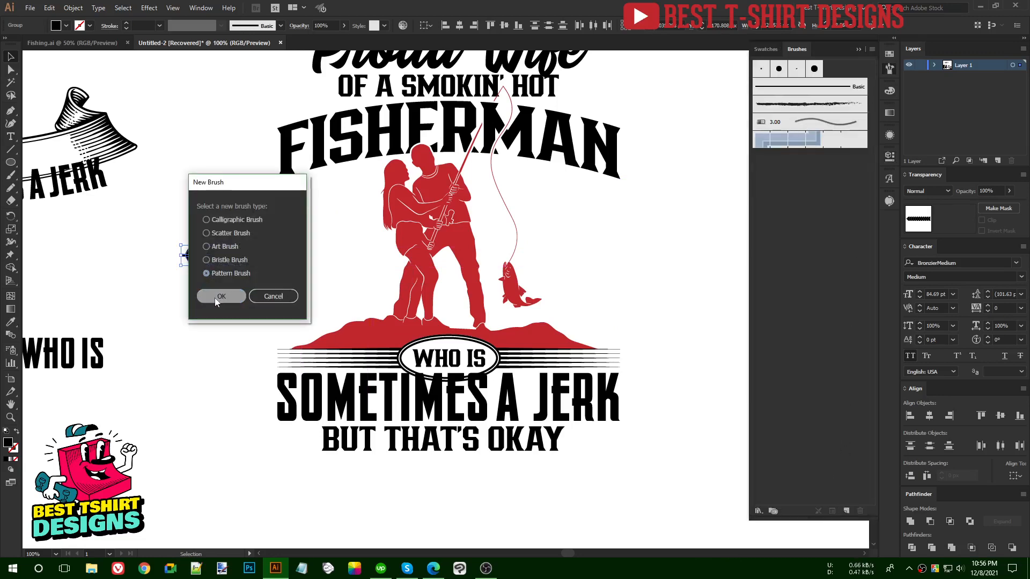
pyautogui.click(215, 296)
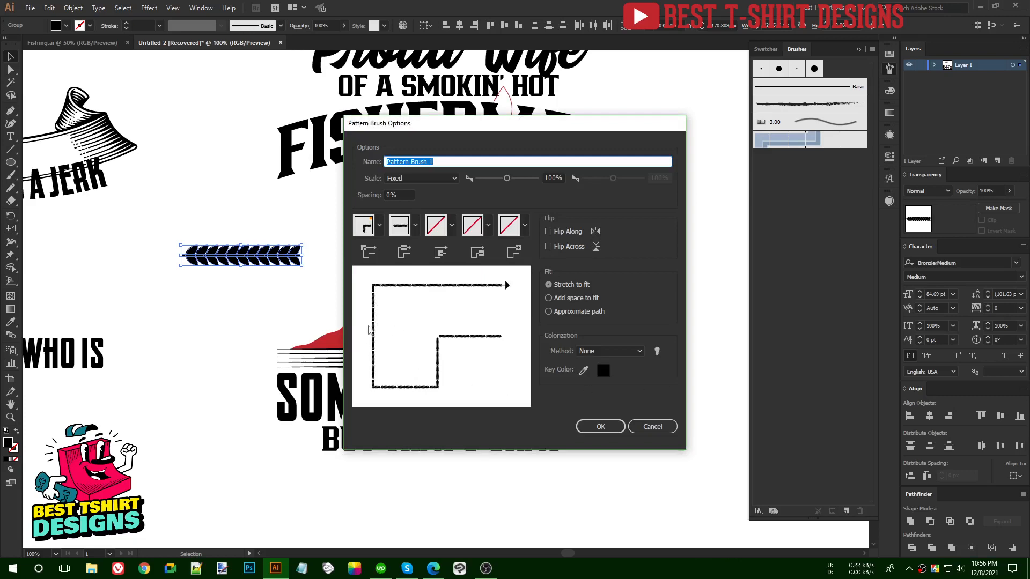
pyautogui.click(657, 428)
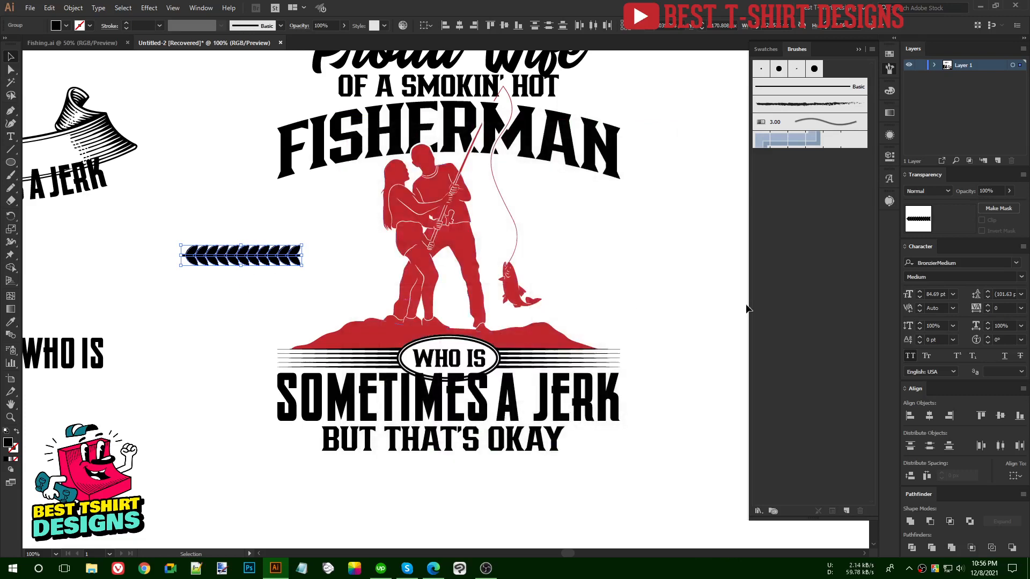
# Create a new art brush from the horizontal leaf branch with the default art brush options
pyautogui.click(846, 511)
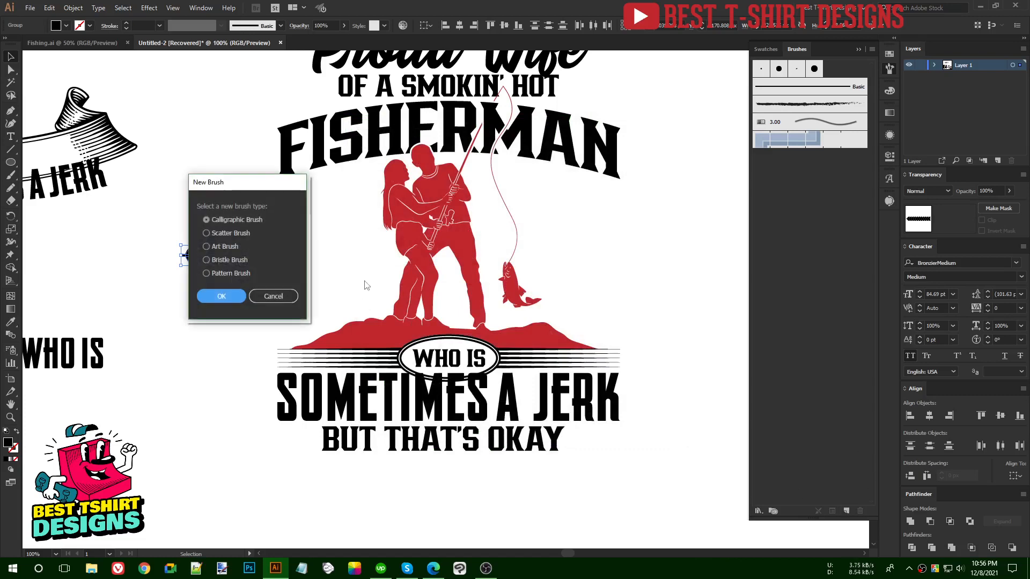
pyautogui.click(214, 246)
pyautogui.click(221, 296)
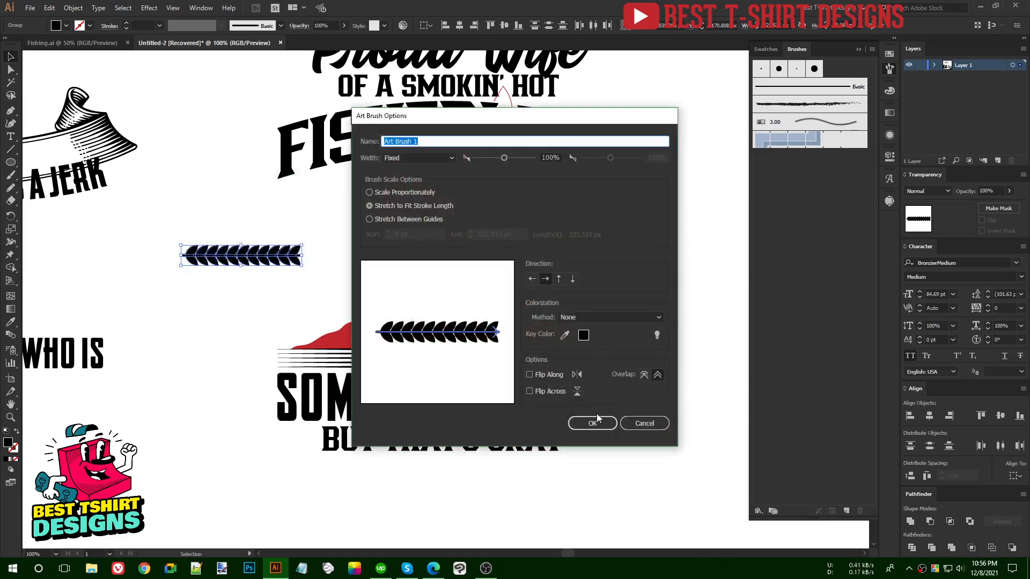
pyautogui.click(597, 420)
# Copy the leaf pair at the branch's stem end out to the side and create a pattern brush from it with default options
pyautogui.scroll(-1, 281, 269)
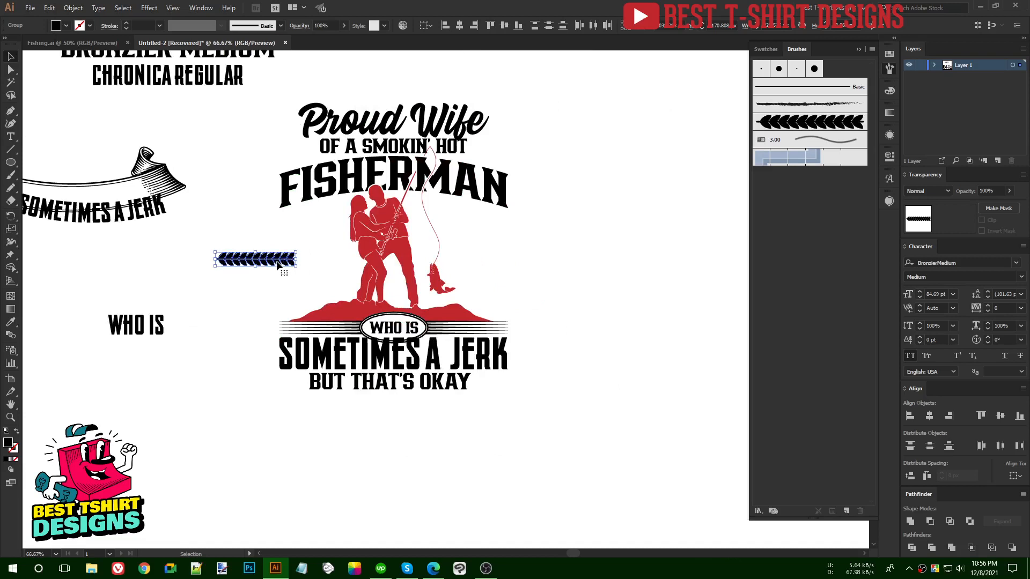
pyautogui.click(289, 273)
pyautogui.scroll(4, 288, 273)
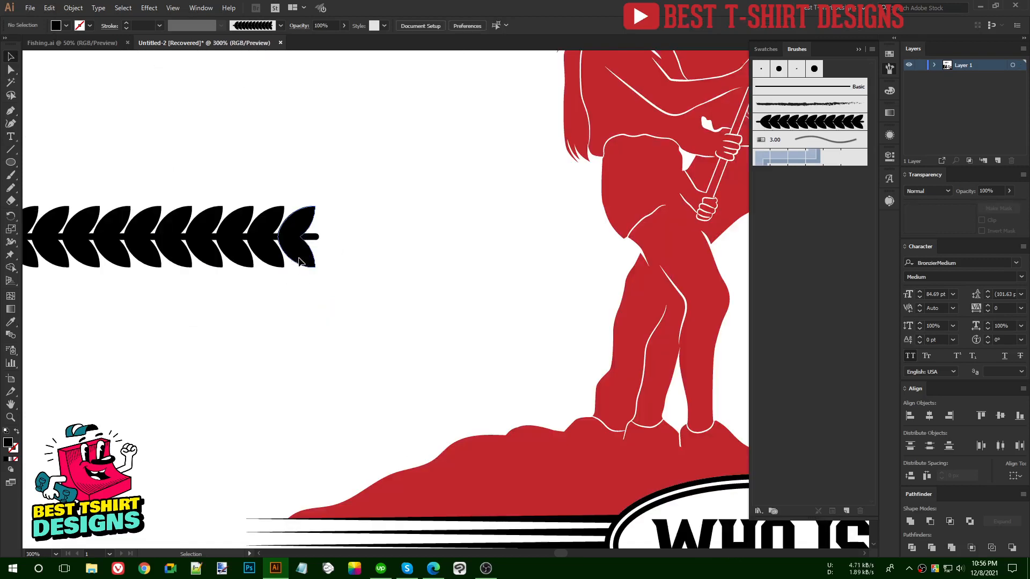
pyautogui.moveTo(299, 262); pyautogui.dragTo(373, 262)
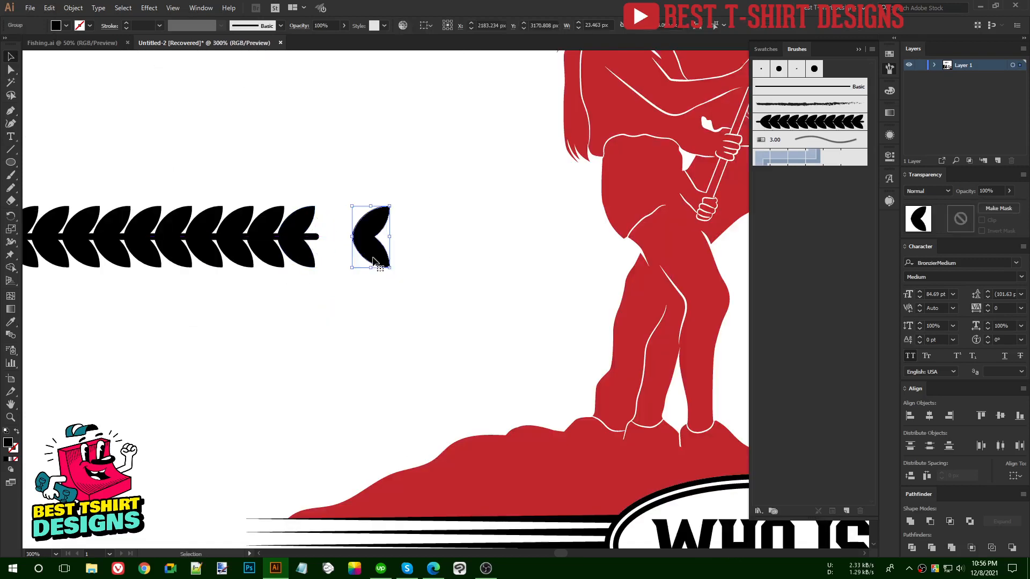
pyautogui.click(848, 511)
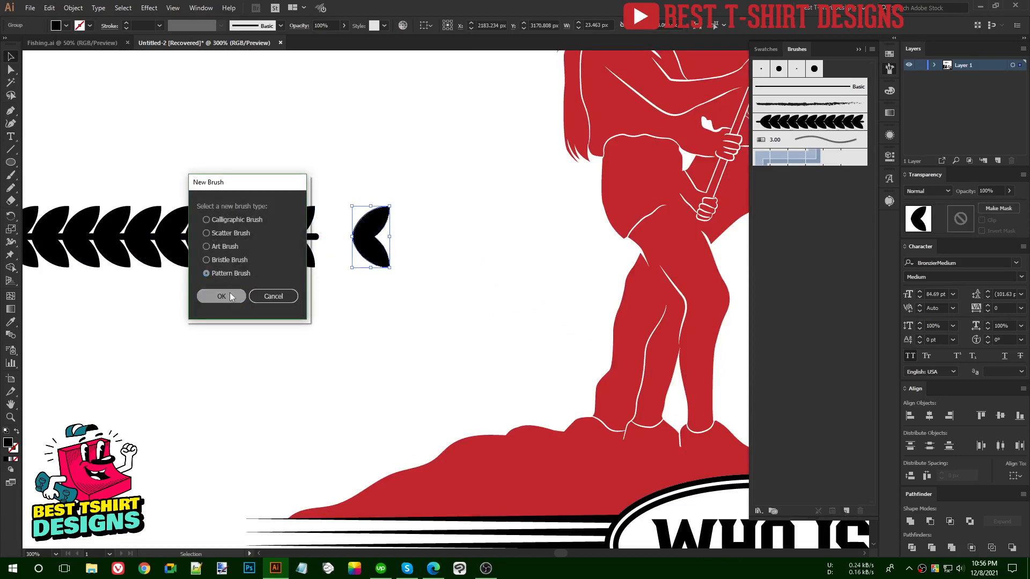
pyautogui.click(221, 296)
pyautogui.click(614, 433)
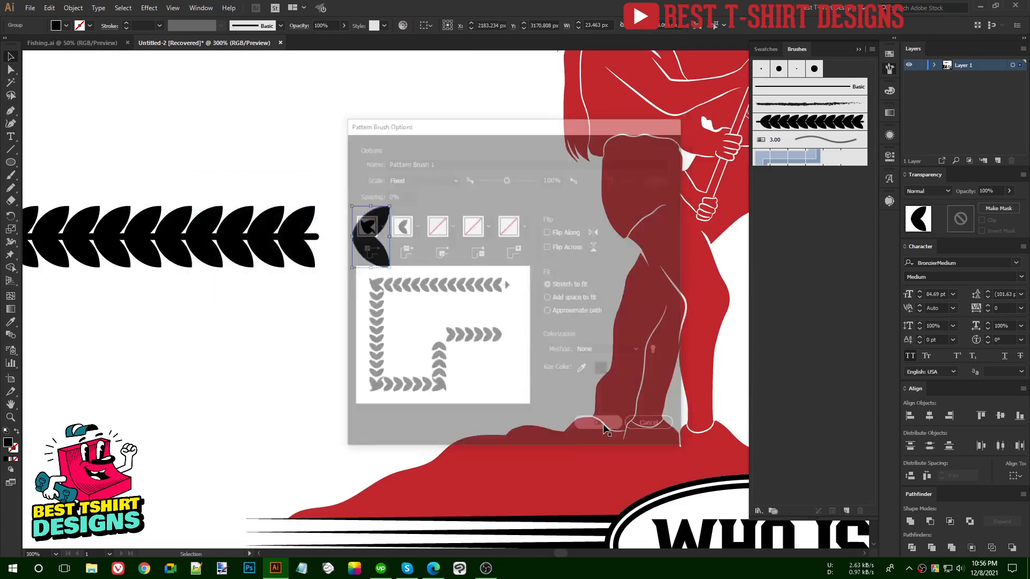
# Move the leaf branch and the single leaf pair together away from the artwork, to the blank area below and left of the design
pyautogui.hotkey('ctrl', '1')
pyautogui.moveTo(220, 271); pyautogui.dragTo(211, 269)
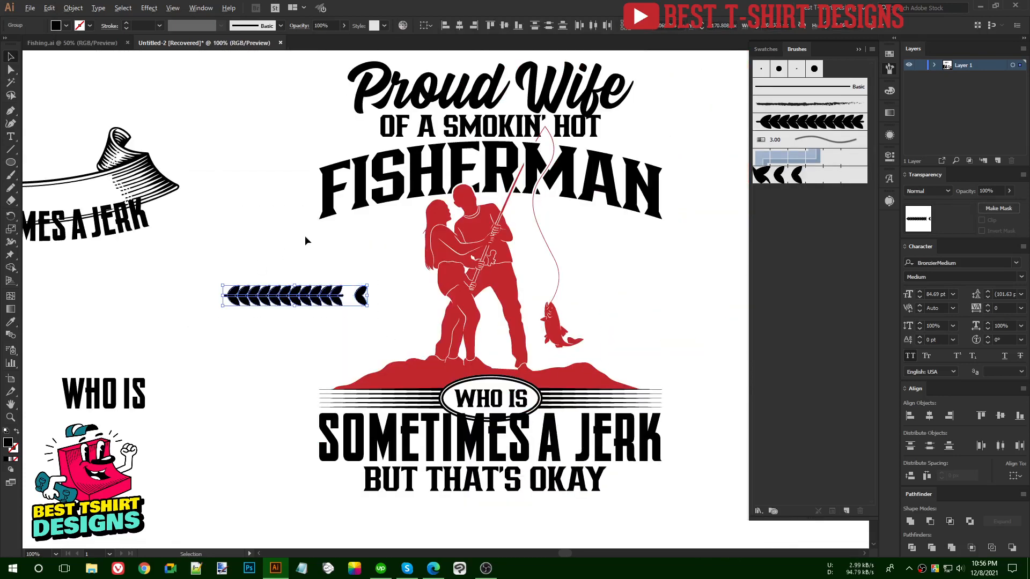
pyautogui.scroll(-1, 305, 237)
pyautogui.moveTo(290, 273); pyautogui.dragTo(217, 428)
pyautogui.scroll(1, 459, 285)
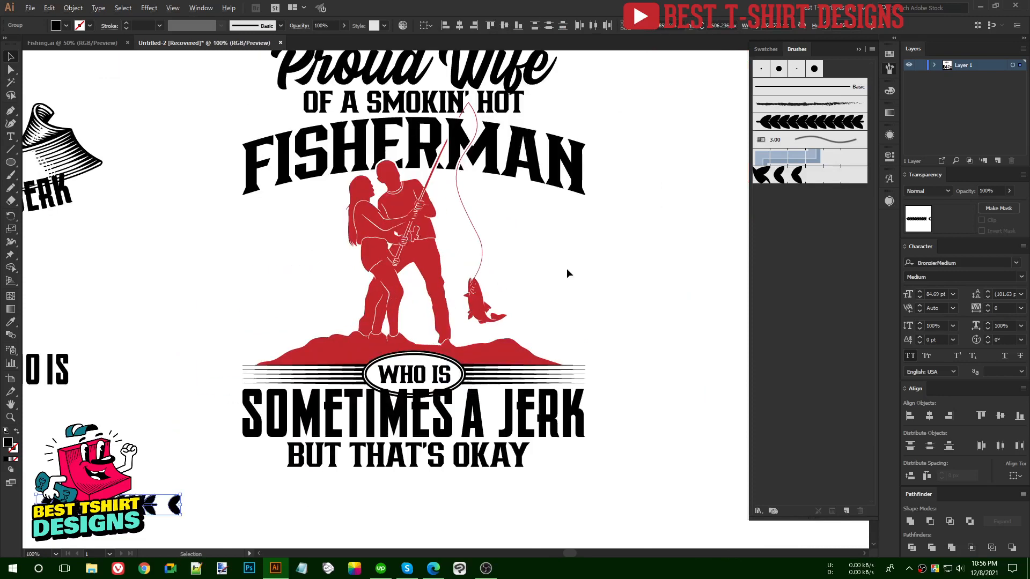
pyautogui.scroll(1, 567, 268)
pyautogui.click(566, 268)
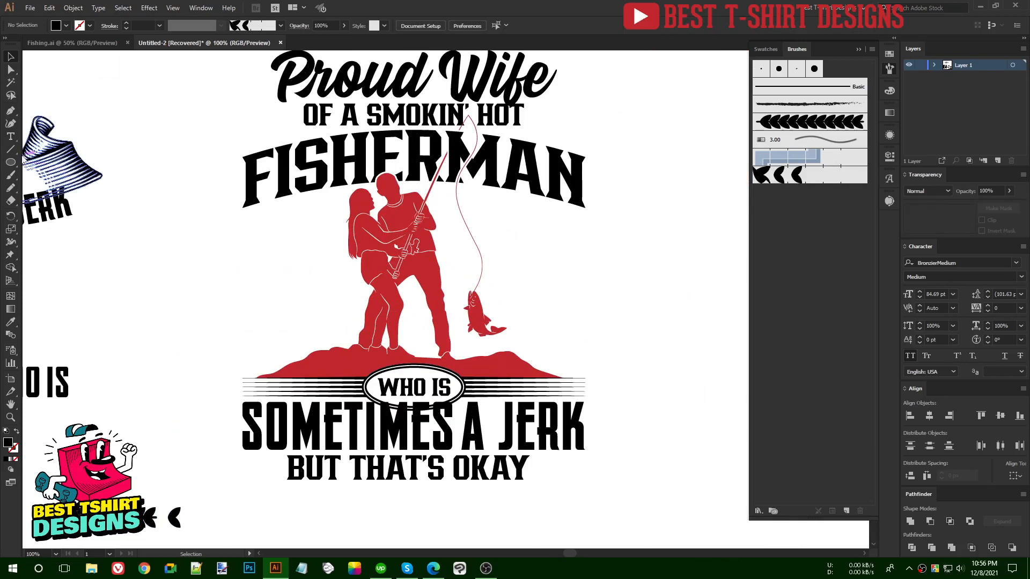
# Draw an unfilled circle about 482 px in diameter around the couple with a black 1 pt stroke and nudge it down about 20 px
pyautogui.click(11, 162)
pyautogui.moveTo(410, 261); pyautogui.dragTo(535, 339)
pyautogui.press('v')
pyautogui.hotkey('shift', 'x')
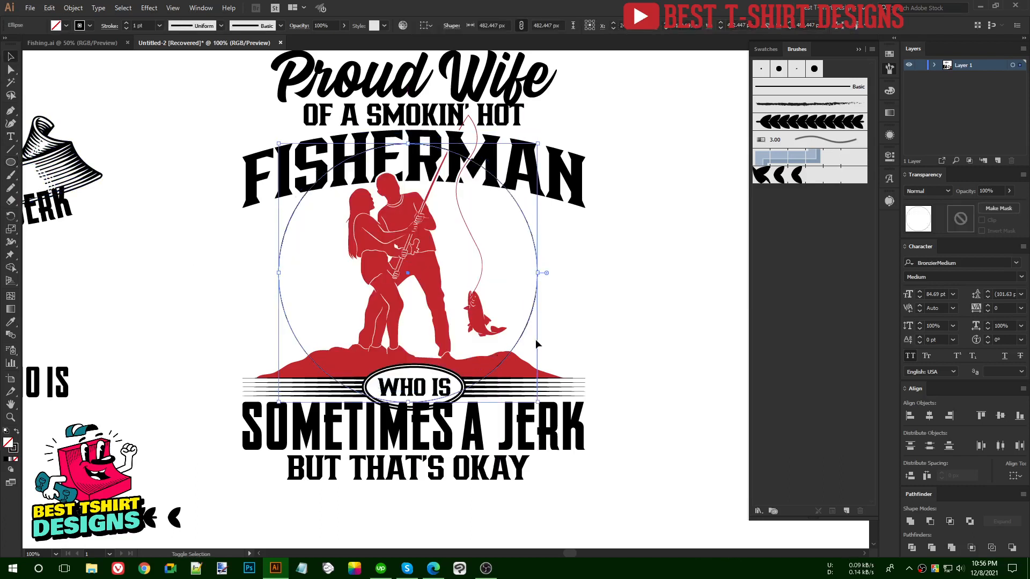
pyautogui.hotkey('shift', 'Down')
pyautogui.hotkey('shift', 'Down')
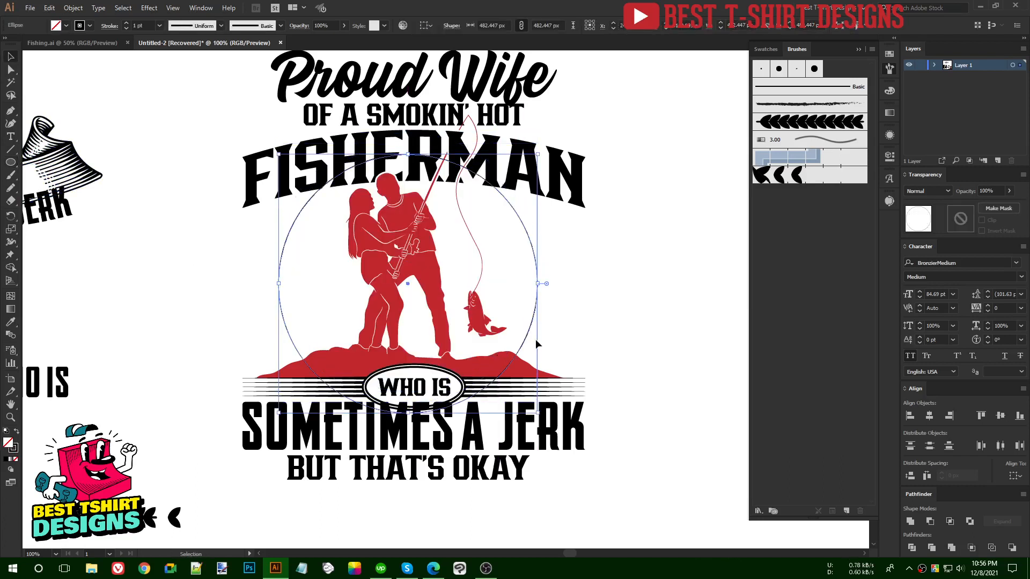
# Centre the circle horizontally with the FISHERMAN text and nudge the circle about 20 px to the left
pyautogui.keyDown('shift'); pyautogui.click(498, 182); pyautogui.keyUp('shift')
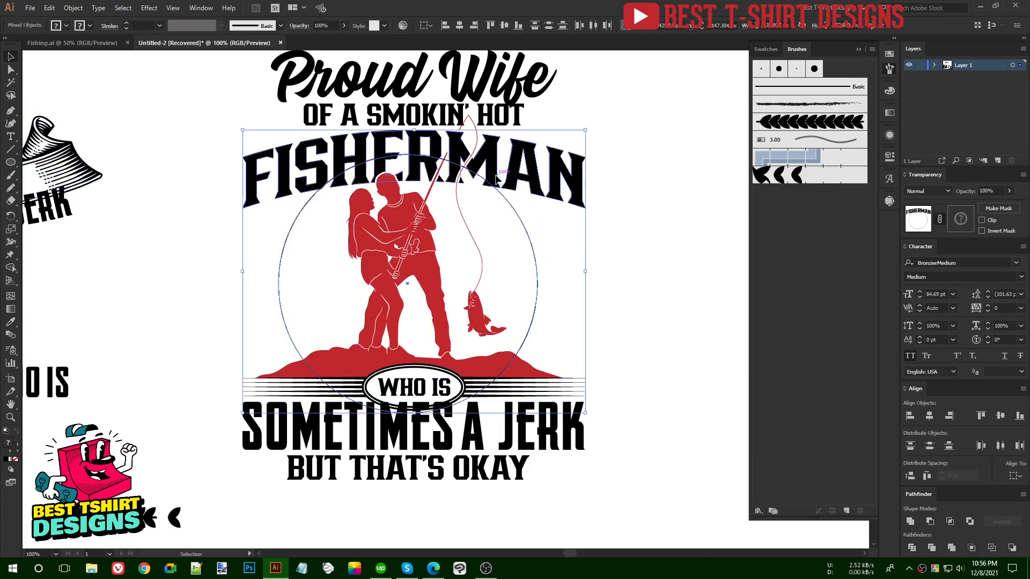
pyautogui.click(461, 25)
pyautogui.click(559, 246)
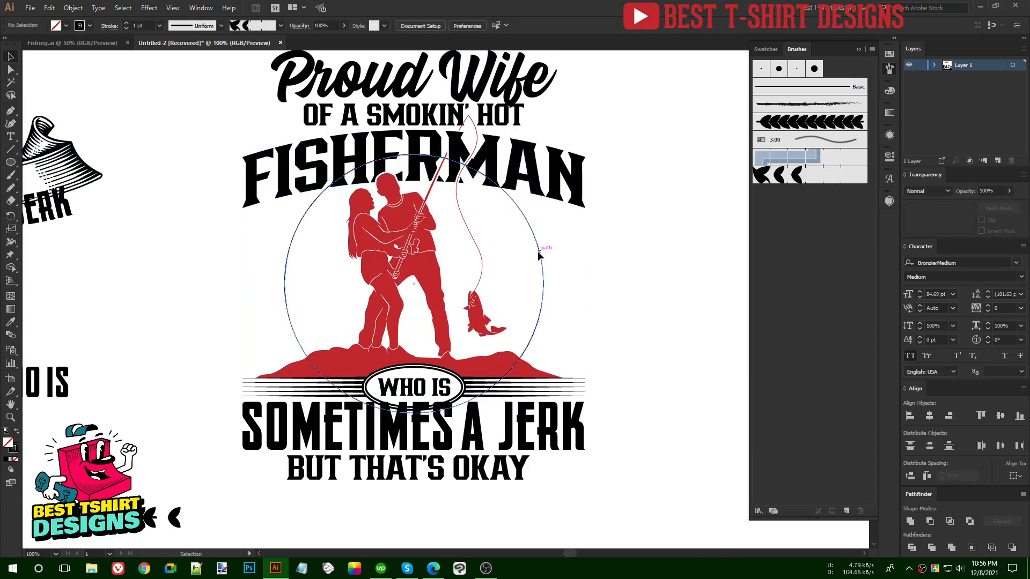
pyautogui.click(538, 251)
pyautogui.hotkey('shift', 'Left')
pyautogui.hotkey('shift', 'Left')
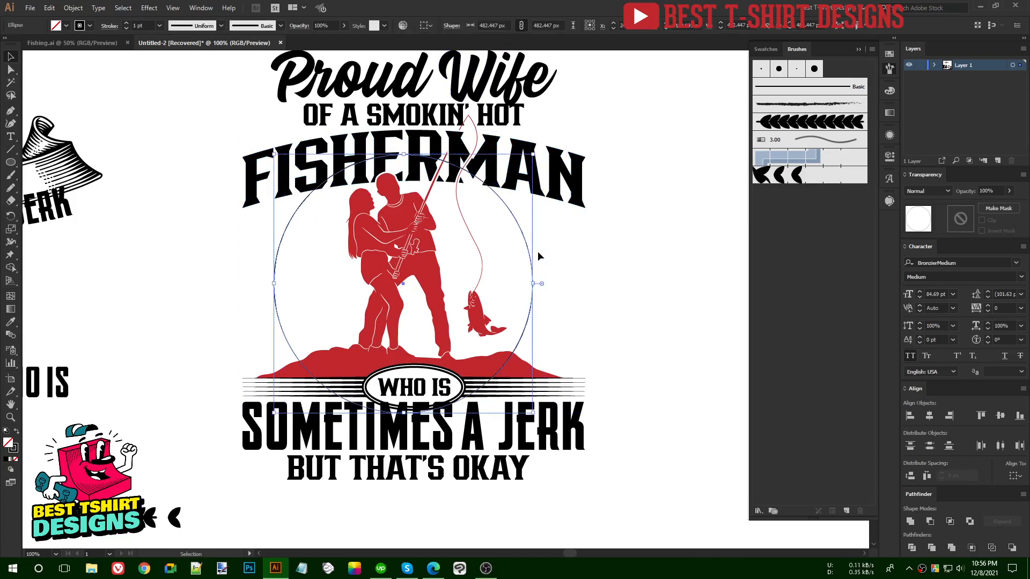
# Try the leaf pattern brush and the leaf branch art brush on the circle and undo both back to the basic stroke
pyautogui.click(803, 177)
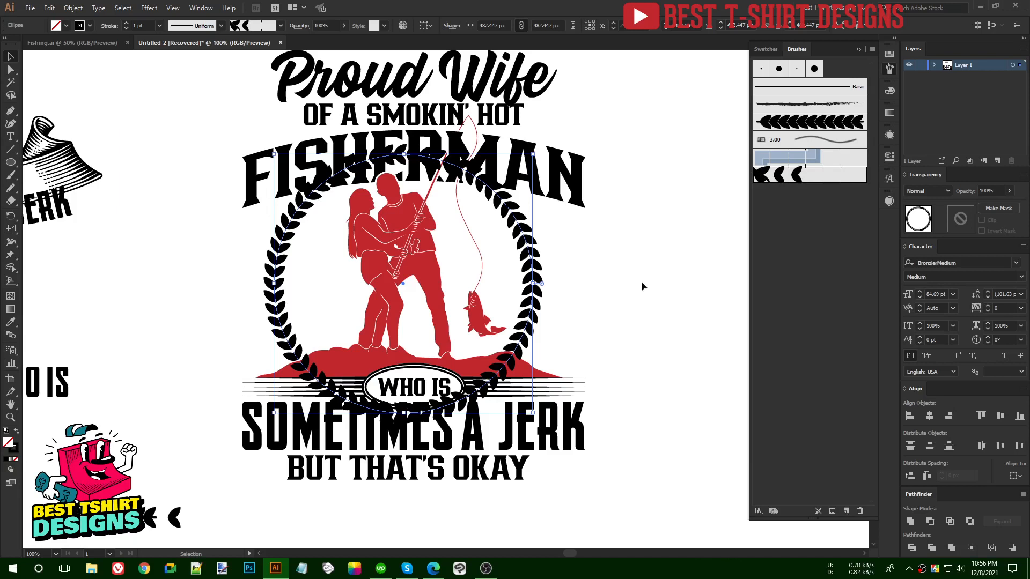
pyautogui.click(786, 129)
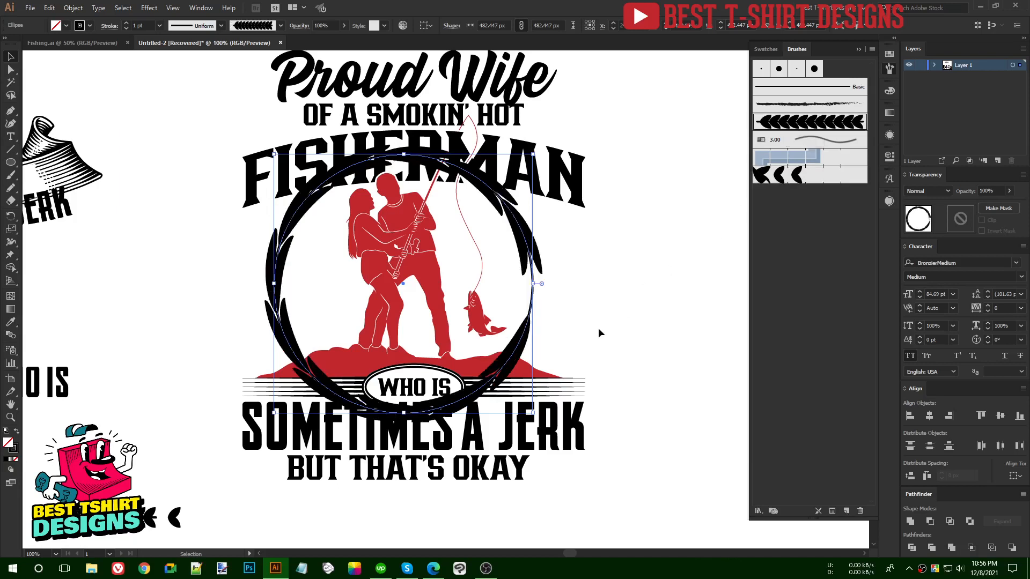
pyautogui.hotkey('ctrl', 'z')
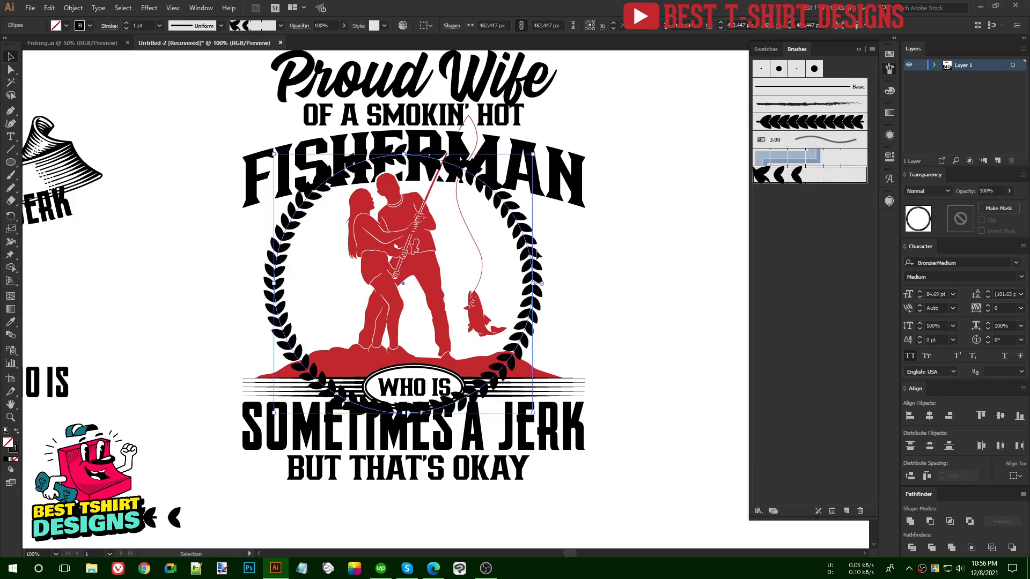
pyautogui.click(537, 250)
pyautogui.click(528, 248)
pyautogui.click(792, 124)
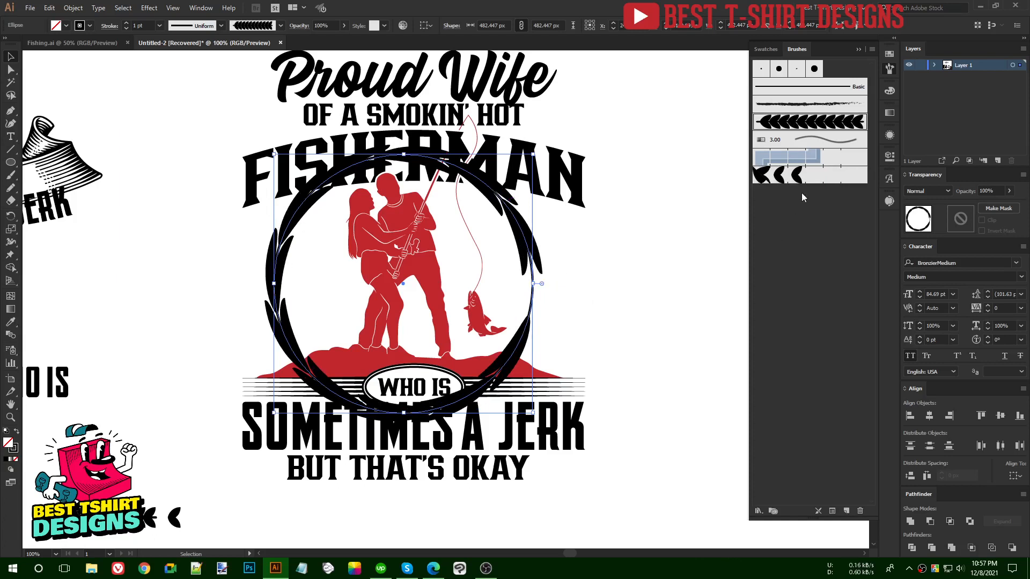
pyautogui.click(794, 175)
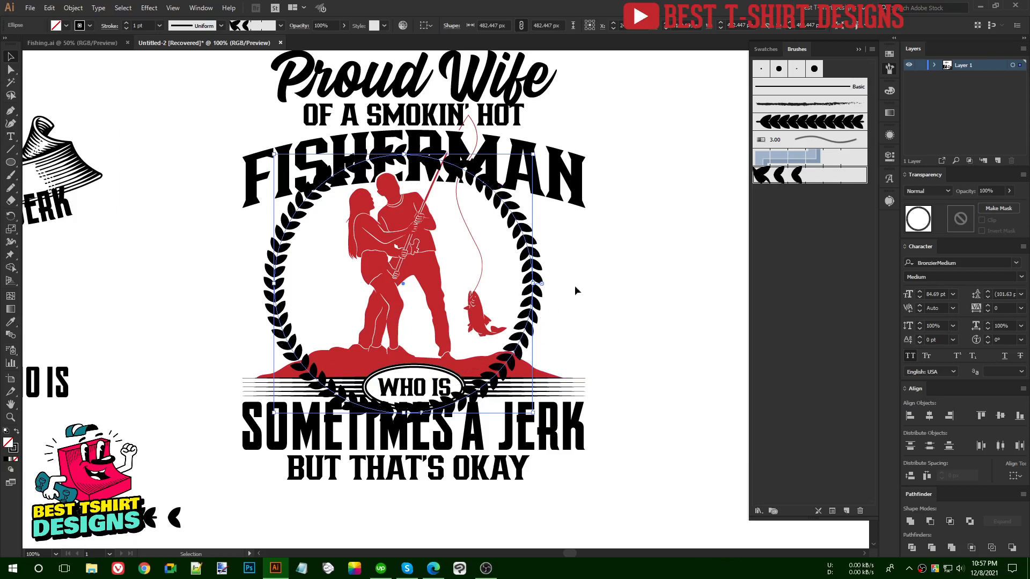
pyautogui.hotkey('ctrl', 'z')
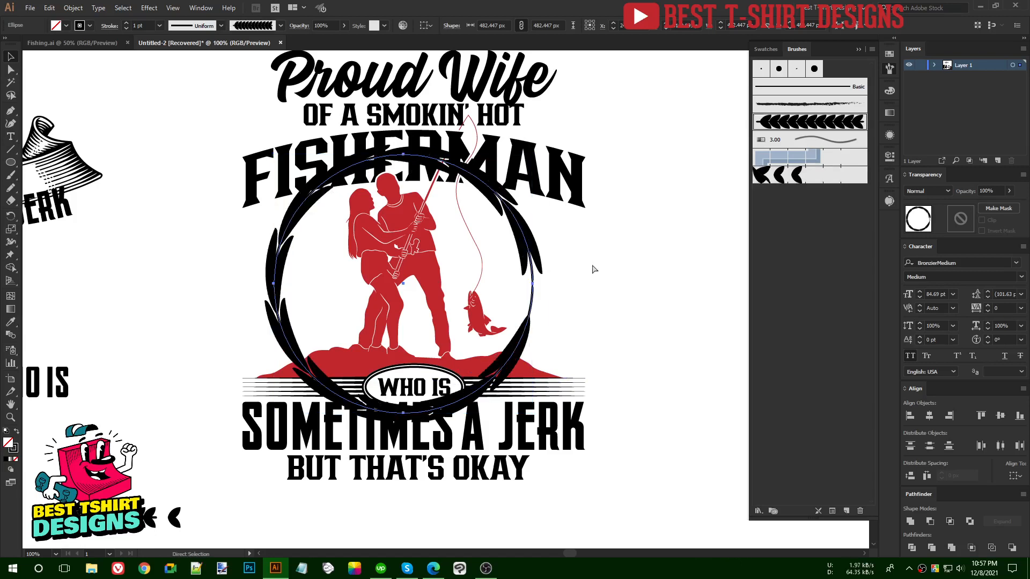
pyautogui.hotkey('ctrl', 'z')
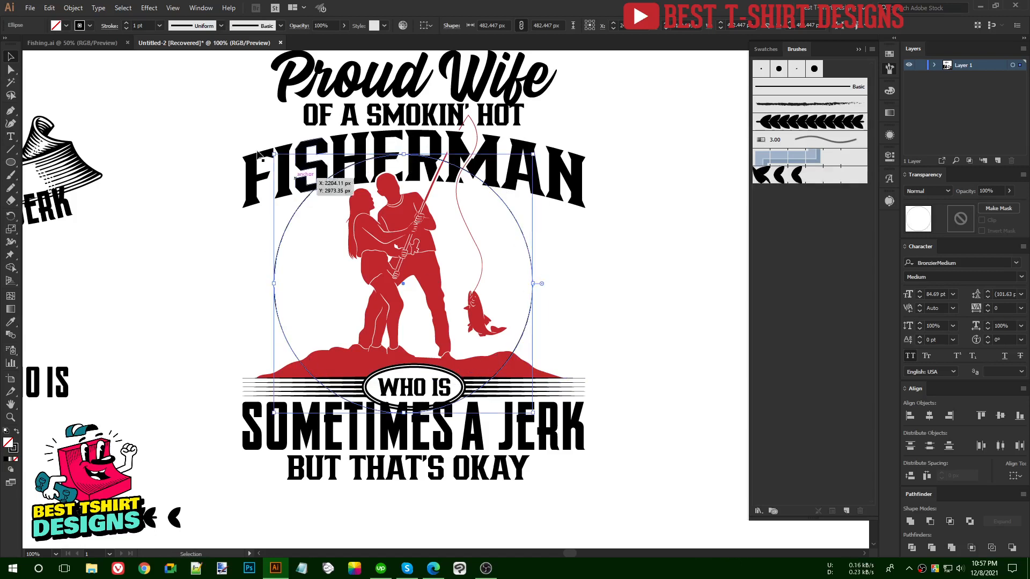
# Set the circle's stroke to 10 pt and add four anchor points, at its upper right, upper left, lower right and lower left
pyautogui.scroll(9, 143, 25)
pyautogui.scroll(1, 259, 275)
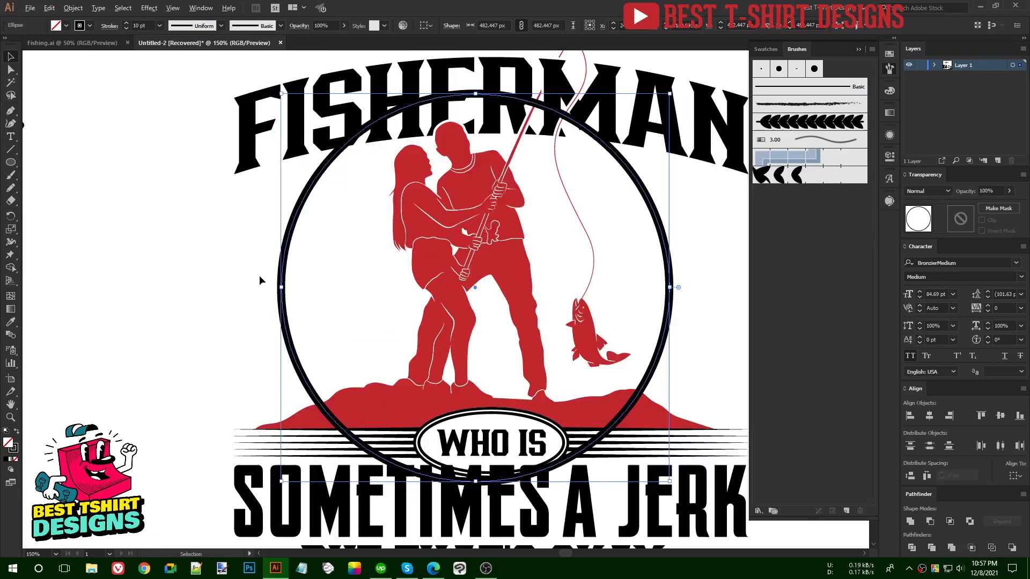
pyautogui.press('+')
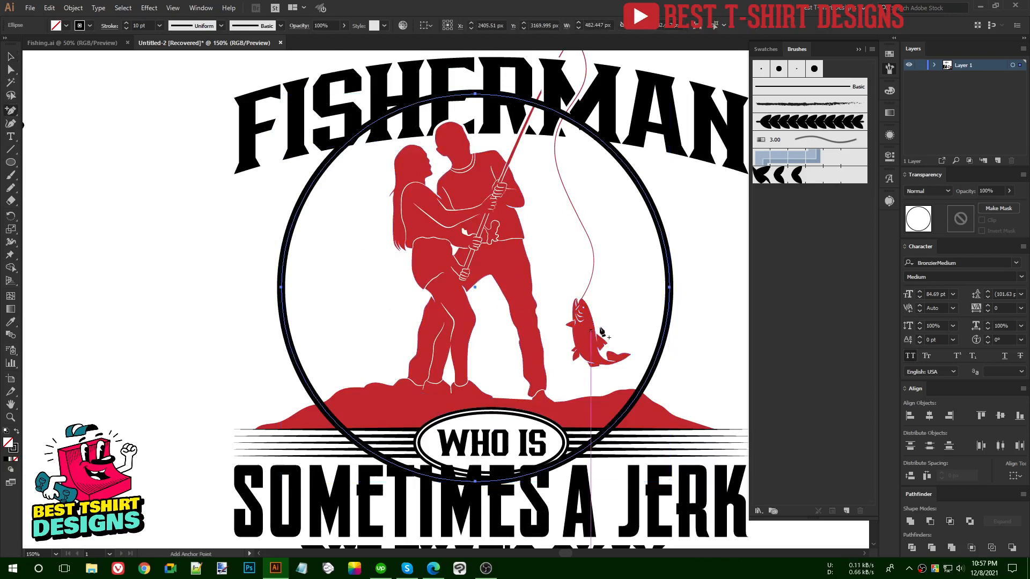
pyautogui.click(625, 166)
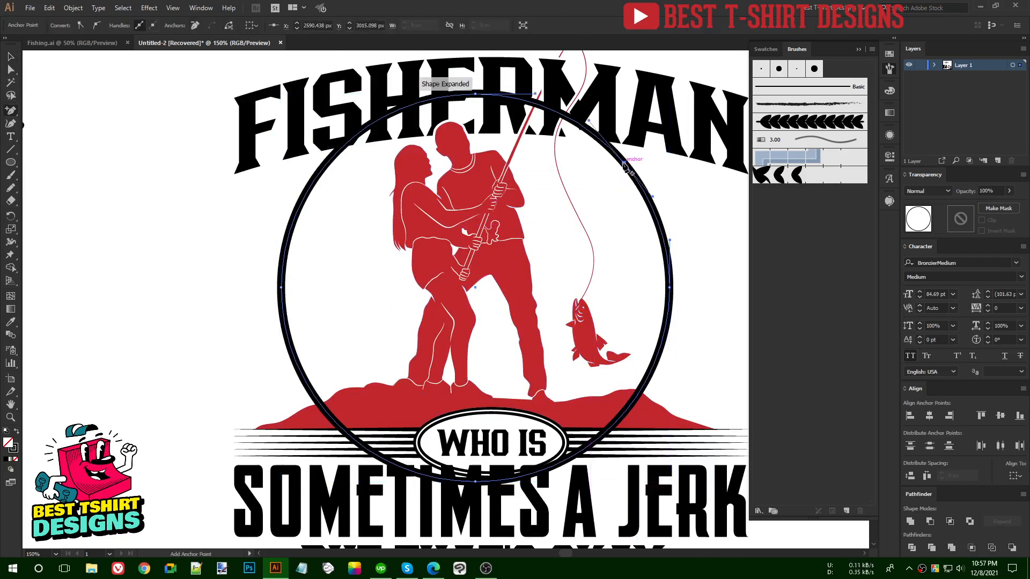
pyautogui.click(328, 161)
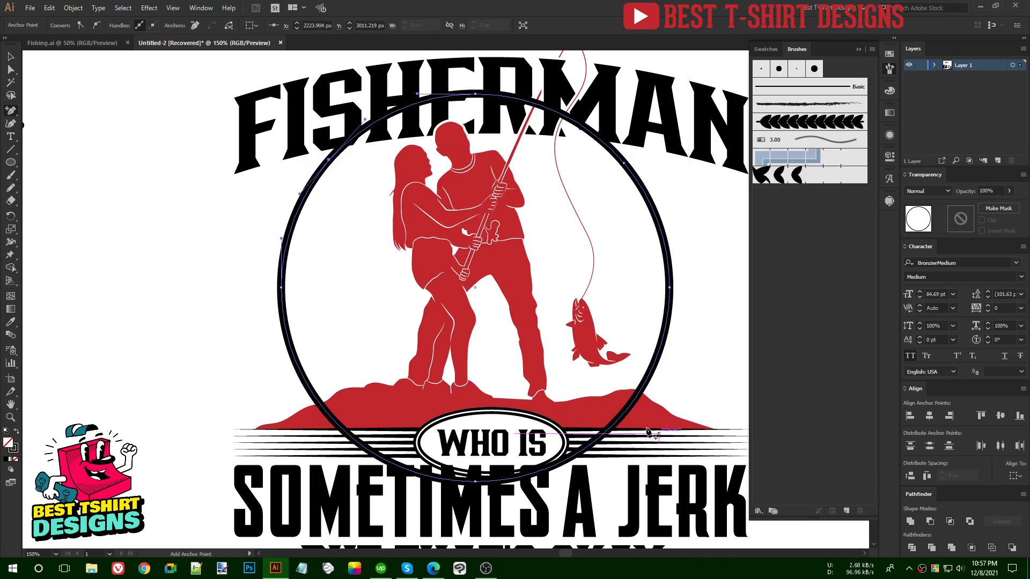
pyautogui.click(626, 410)
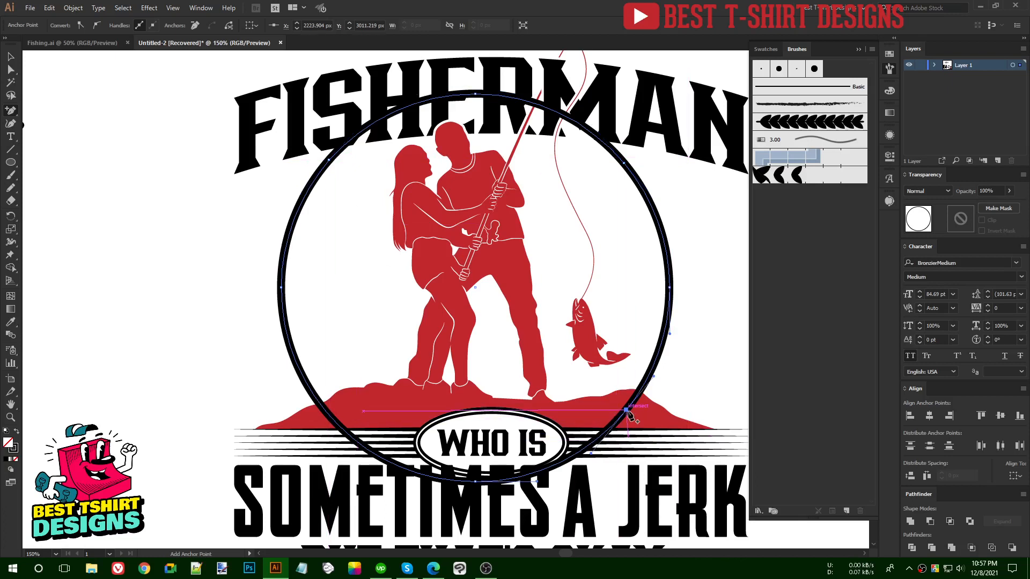
pyautogui.click(332, 417)
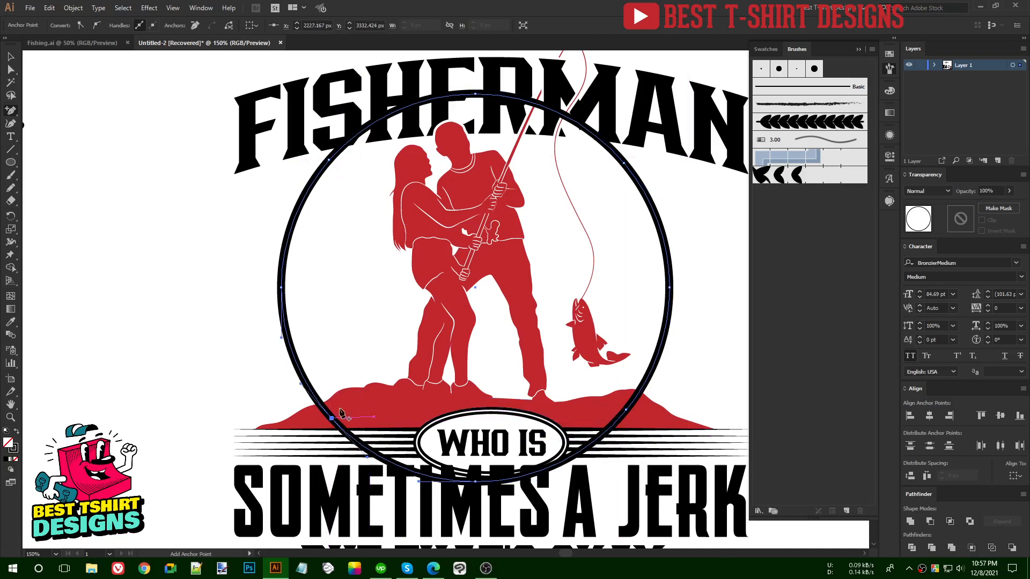
# Delete the circle's bottommost and topmost anchor points so that only the two side arcs remain
pyautogui.scroll(-2, 342, 413)
pyautogui.press('a')
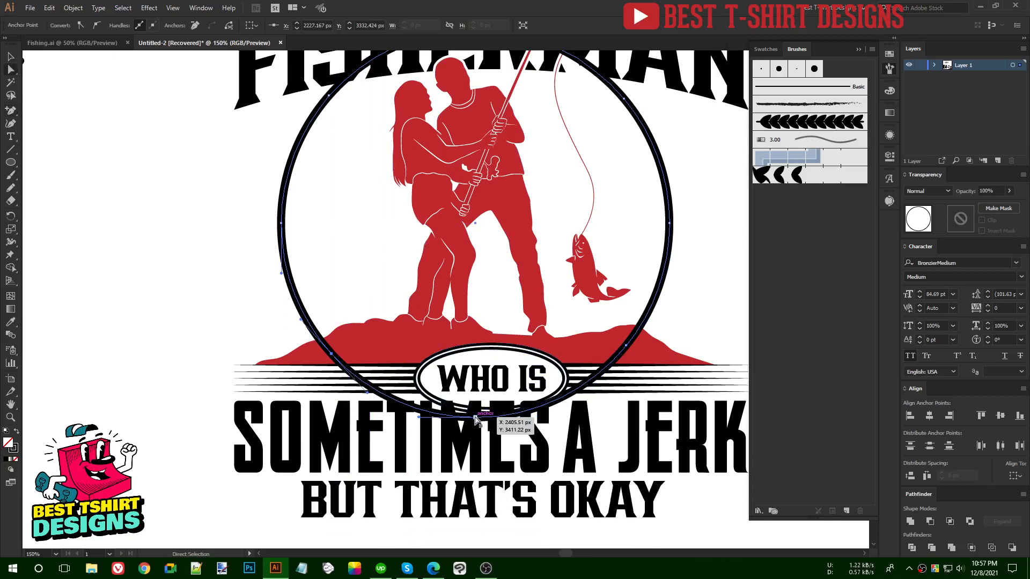
pyautogui.click(475, 418)
pyautogui.press('Delete')
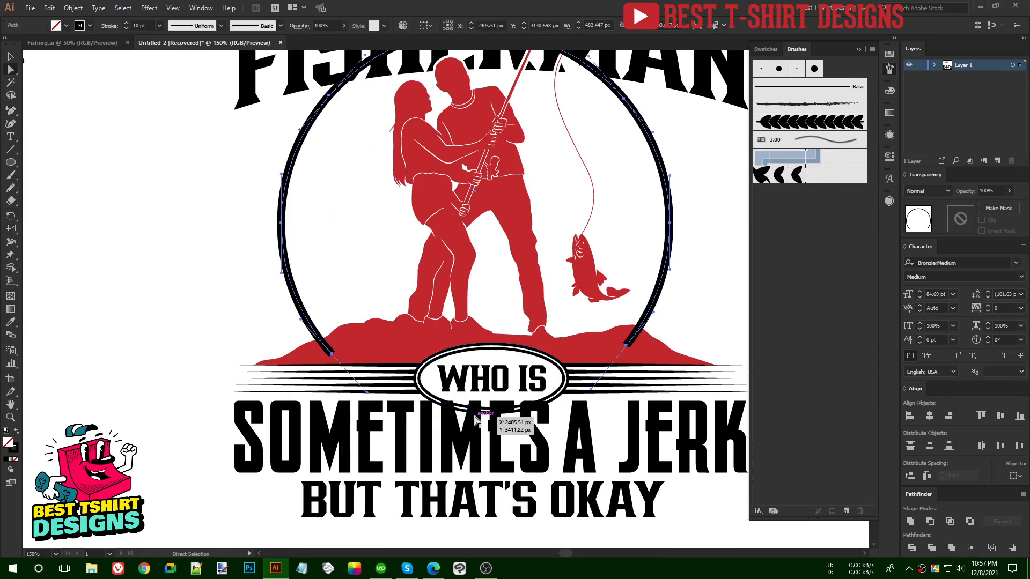
pyautogui.scroll(2, 483, 269)
pyautogui.click(476, 94)
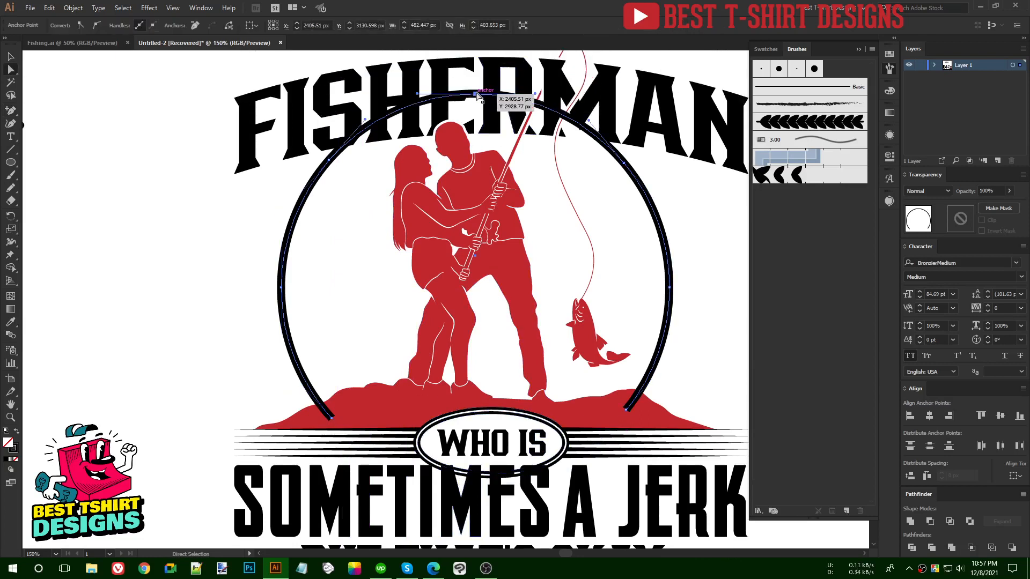
pyautogui.press('Delete')
pyautogui.press('v')
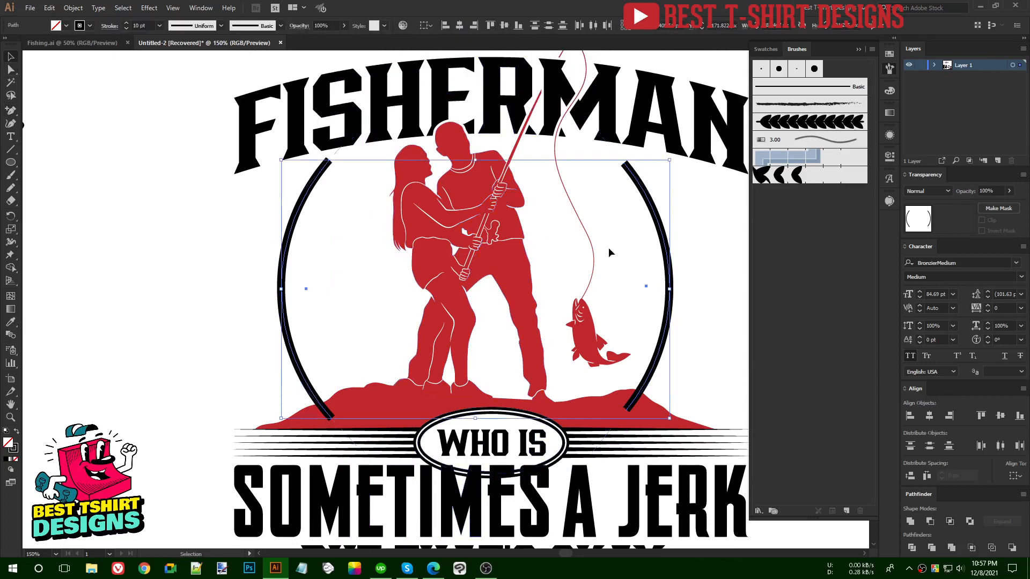
# Apply the leaf branch art brush to both side arcs around the couple and deselect them
pyautogui.click(633, 249)
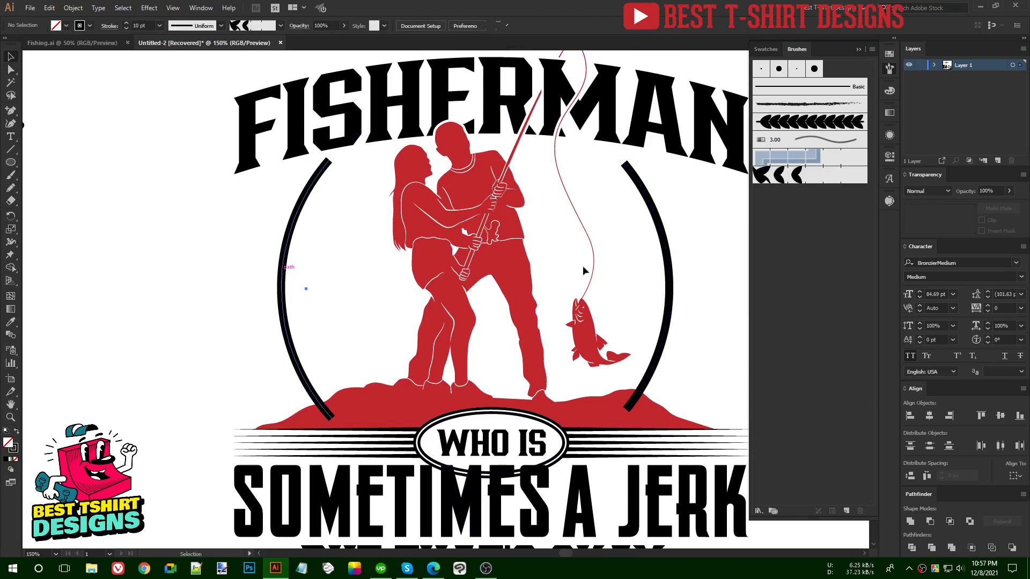
pyautogui.click(283, 276)
pyautogui.keyDown('shift'); pyautogui.click(660, 231); pyautogui.keyUp('shift')
pyautogui.click(810, 121)
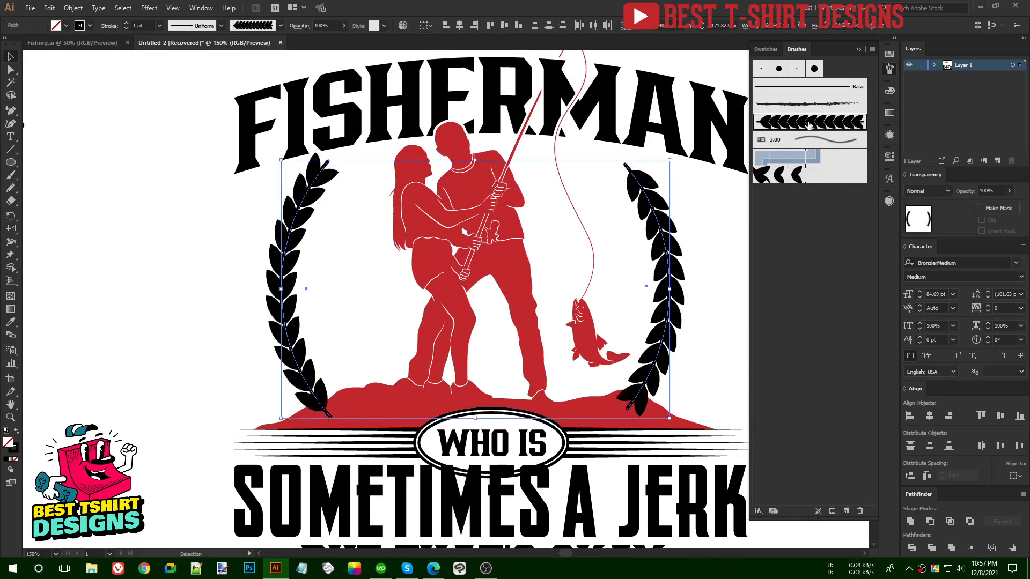
pyautogui.click(328, 312)
pyautogui.hotkey('ctrl', '1')
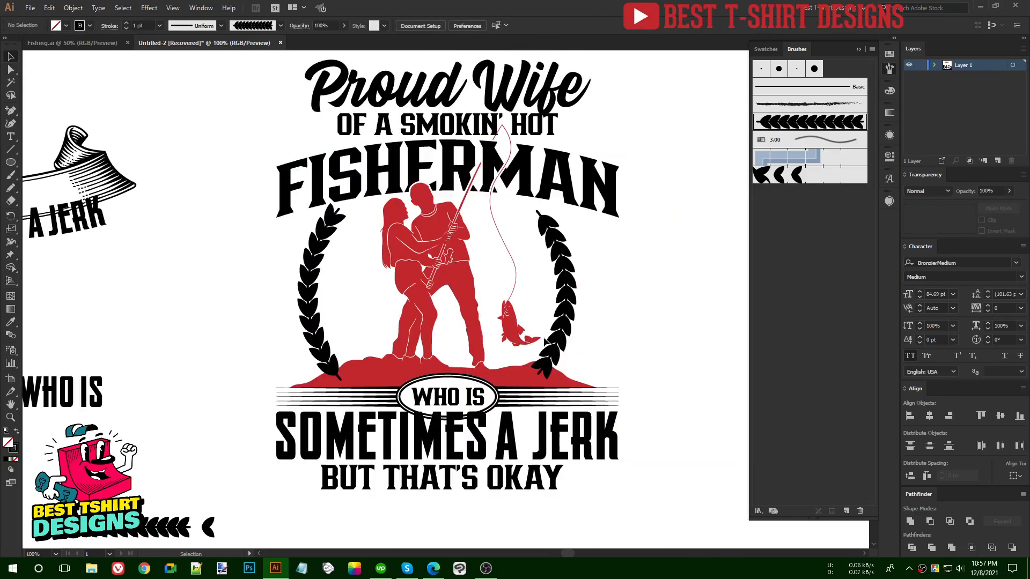
# Try a 2 pt stroke on the arc beside the fish, then delete that arc
pyautogui.scroll(1, 523, 305)
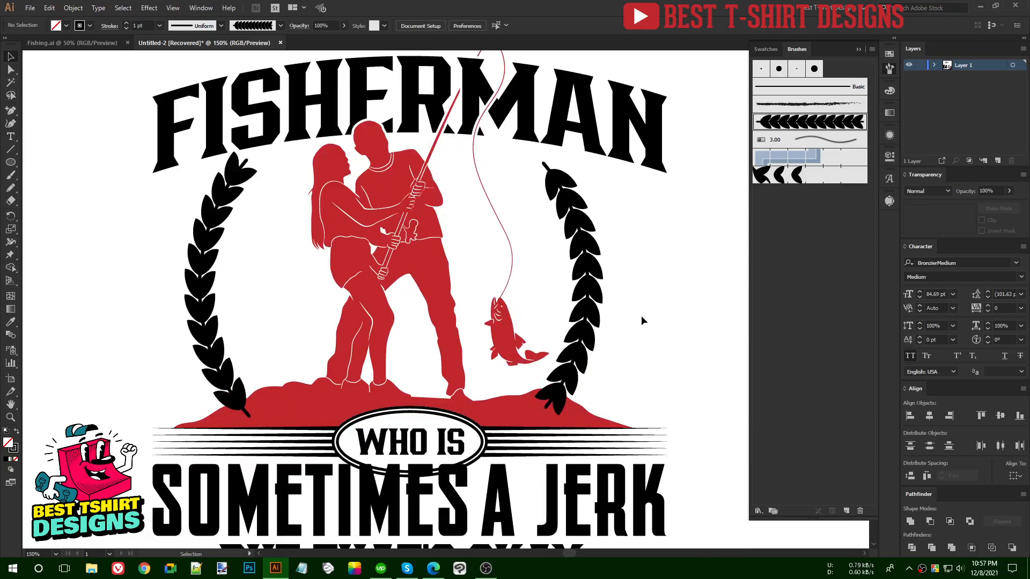
pyautogui.click(589, 300)
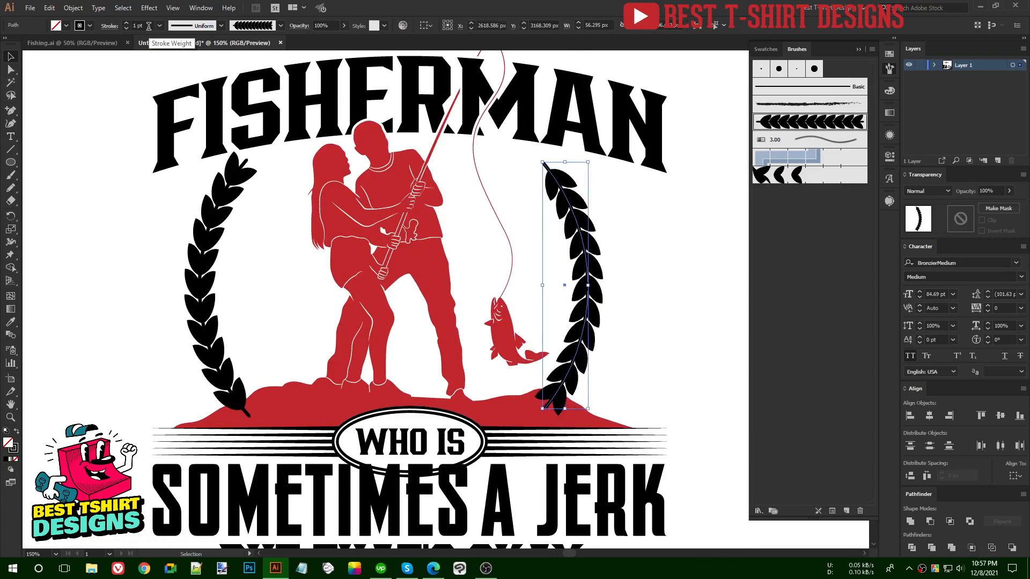
pyautogui.scroll(1, 148, 26)
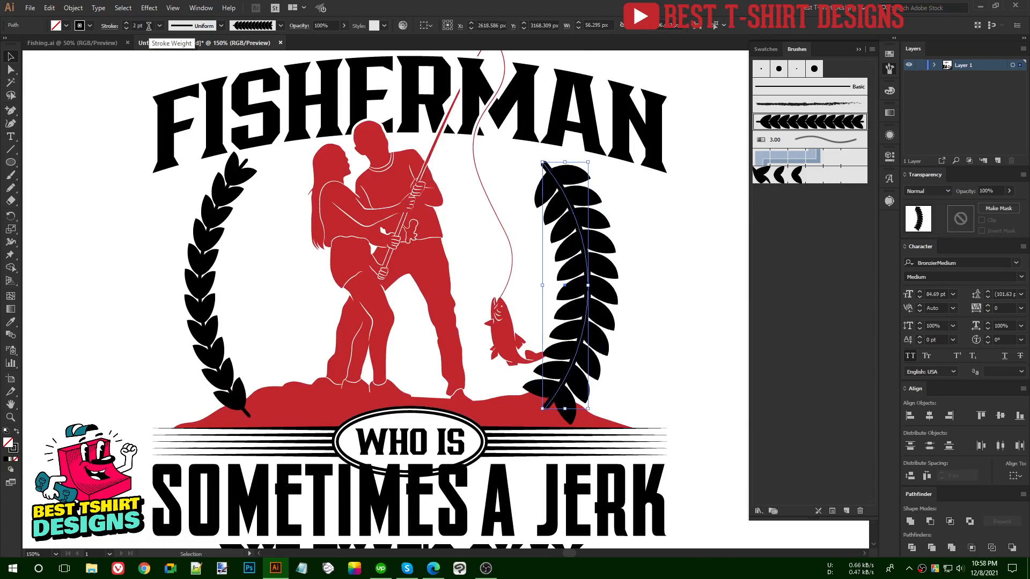
pyautogui.scroll(-1, 546, 257)
pyautogui.press('Delete')
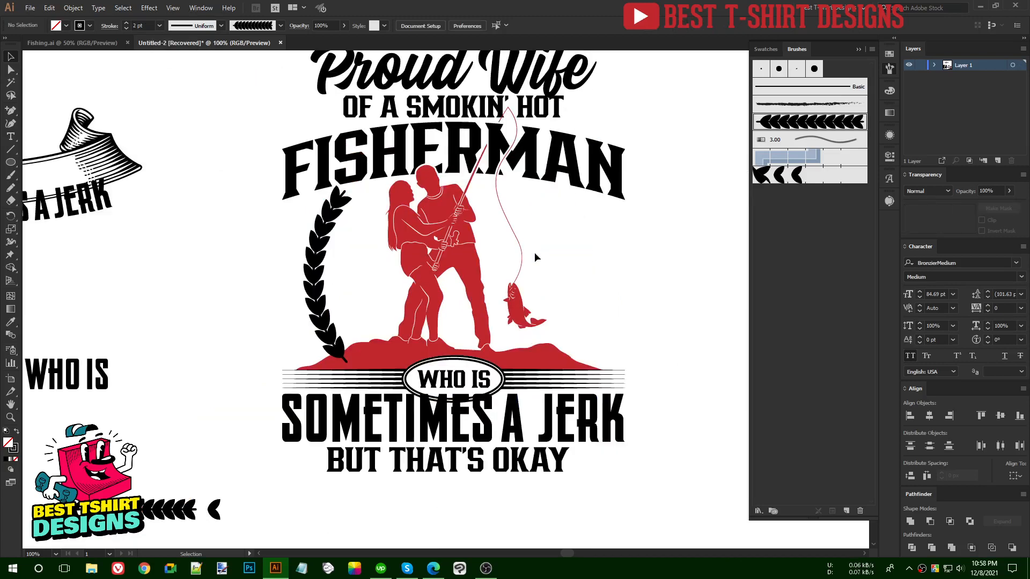
# Apply the leaf pattern brush to the remaining arc beside the woman and deselect it
pyautogui.click(322, 259)
pyautogui.click(775, 176)
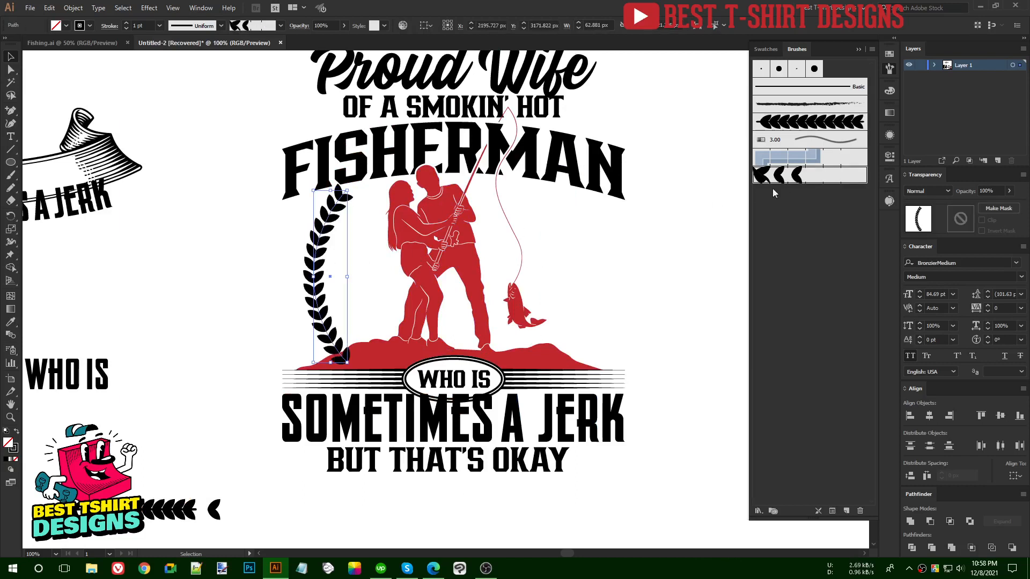
pyautogui.click(632, 283)
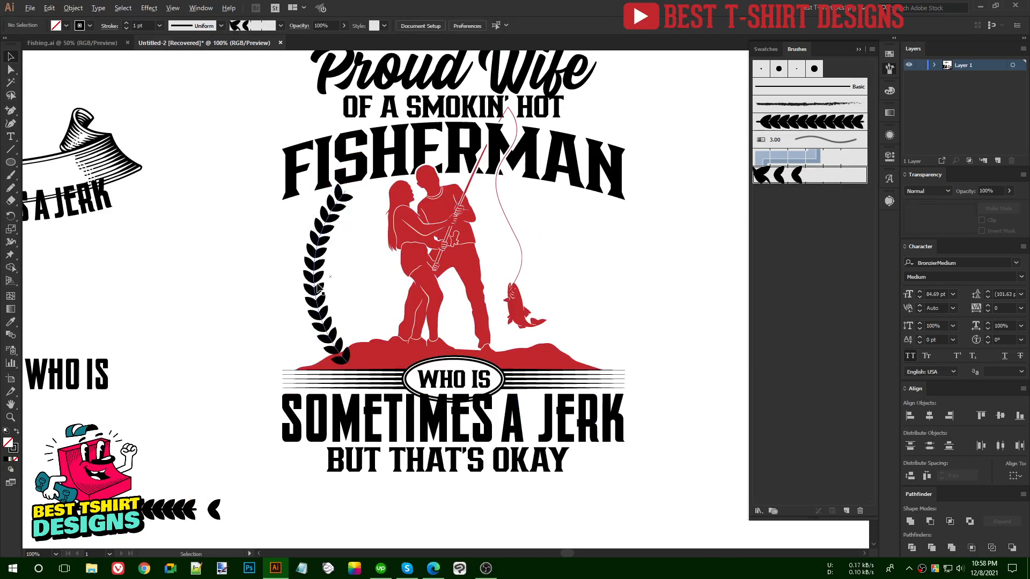
# Copy the leaf arc to the fish side of the couple and reflect the copy so it mirrors the original
pyautogui.moveTo(319, 289); pyautogui.dragTo(554, 287)
pyautogui.press('o')
pyautogui.press('Return')
pyautogui.click(442, 328)
pyautogui.click(515, 350)
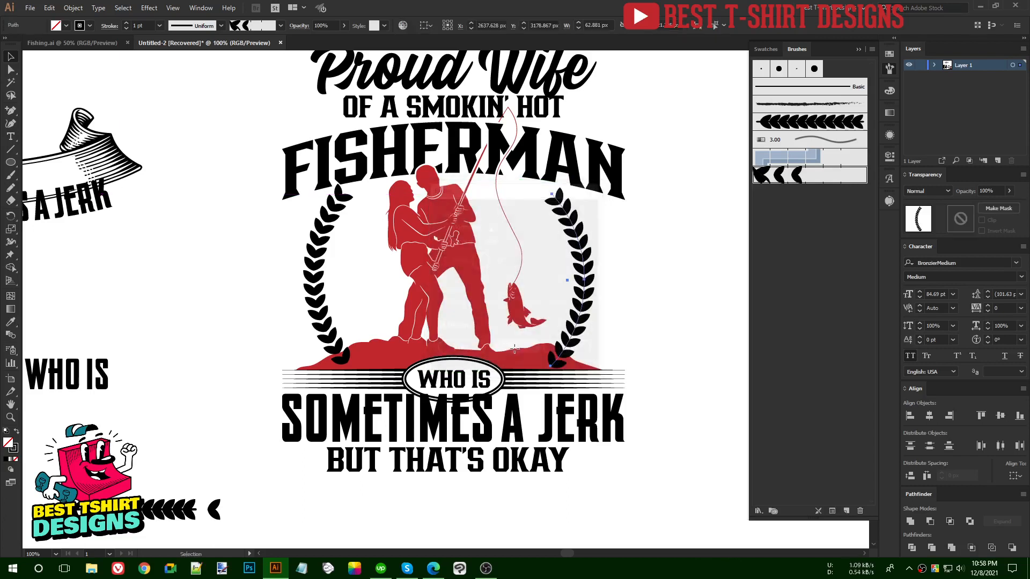
# Align the two leaf arcs on their vertical centres and group them
pyautogui.keyDown('shift'); pyautogui.click(321, 273); pyautogui.keyUp('shift')
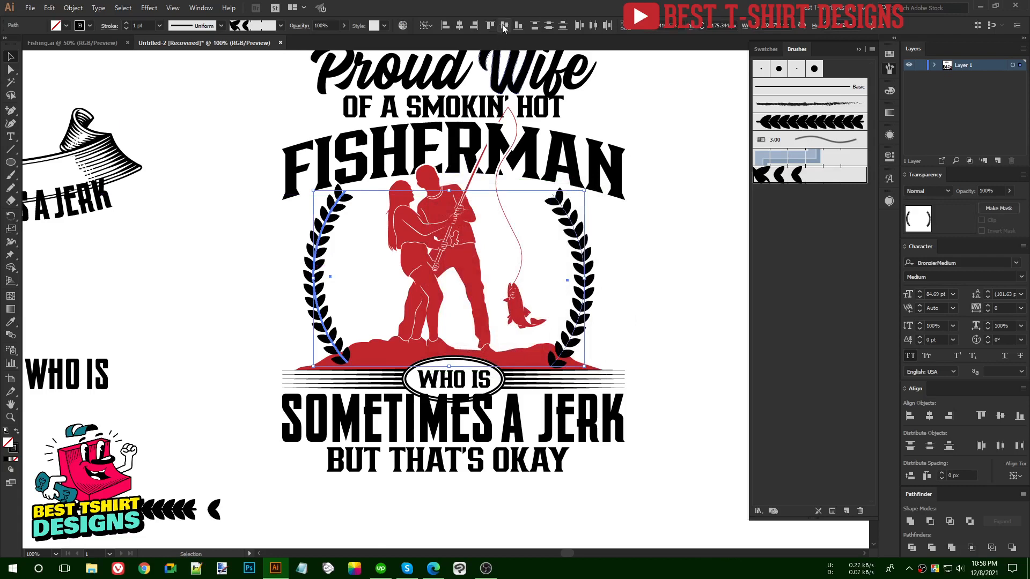
pyautogui.click(504, 27)
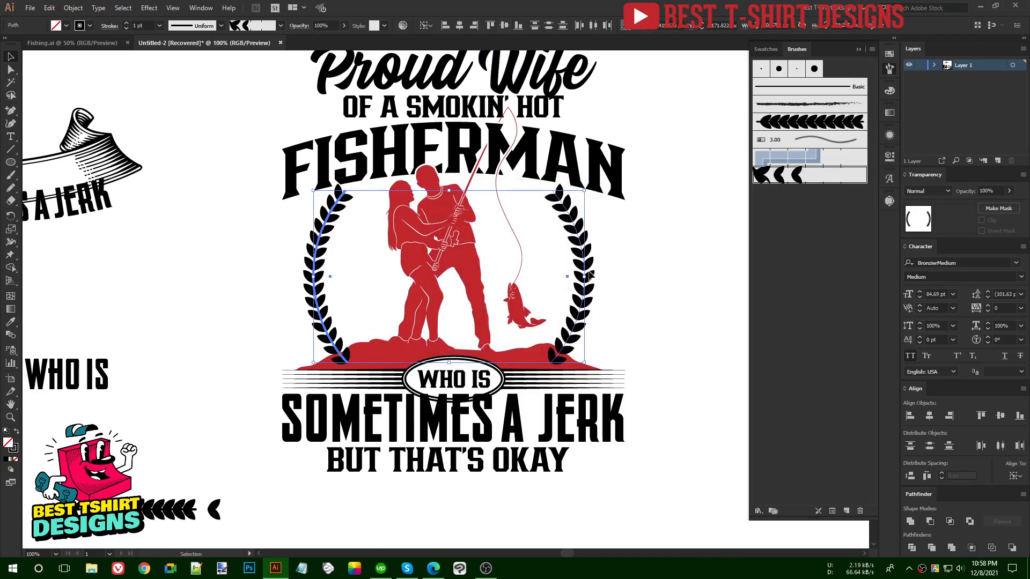
pyautogui.click(617, 277)
pyautogui.click(582, 276)
pyautogui.keyDown('shift'); pyautogui.click(310, 273); pyautogui.keyUp('shift')
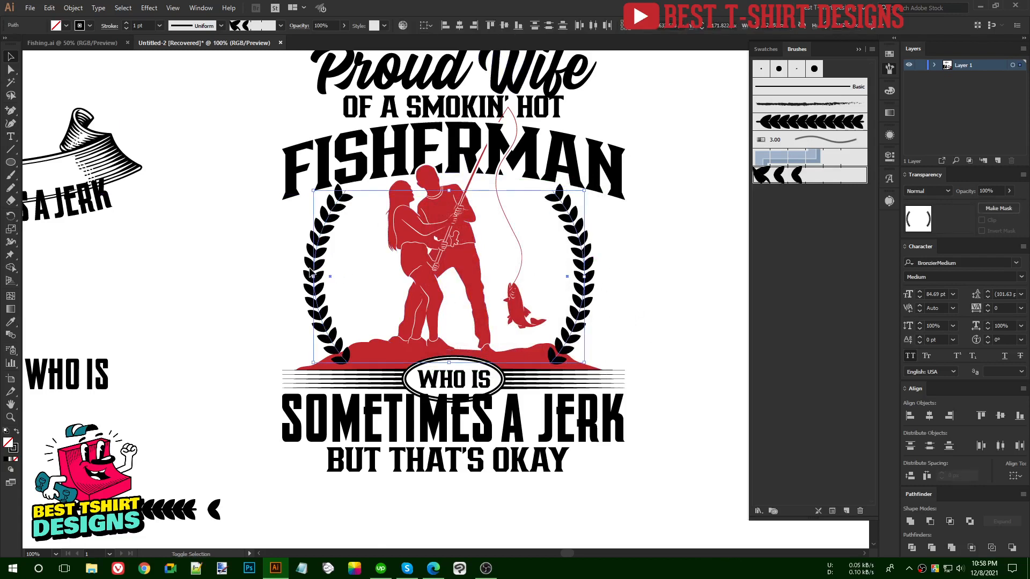
pyautogui.hotkey('ctrl', 'g')
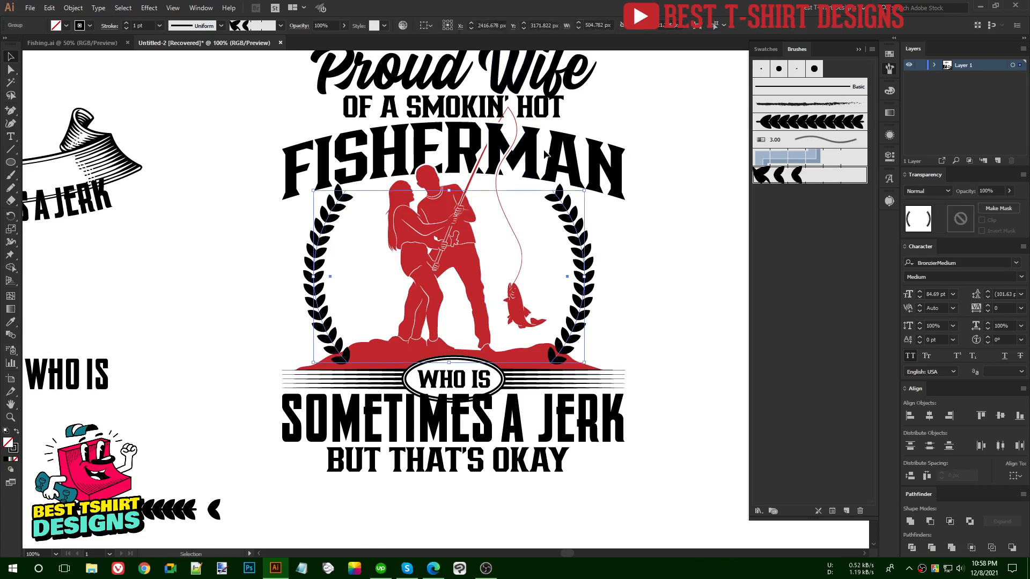
# Try centring the leaf arc group horizontally with the FISHERMAN heading and undo the alignment
pyautogui.keyDown('shift'); pyautogui.click(536, 156); pyautogui.keyUp('shift')
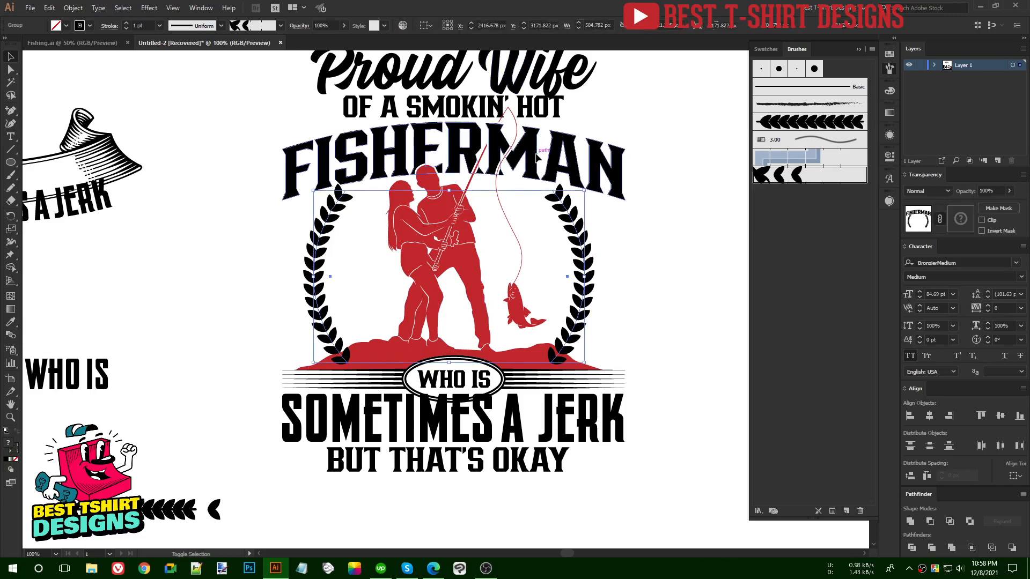
pyautogui.click(460, 25)
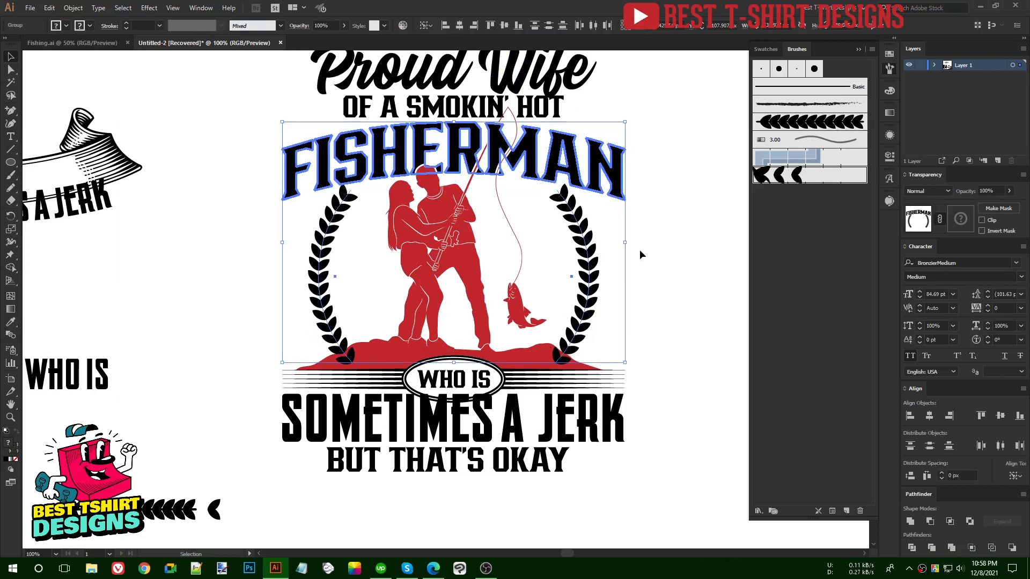
pyautogui.click(640, 250)
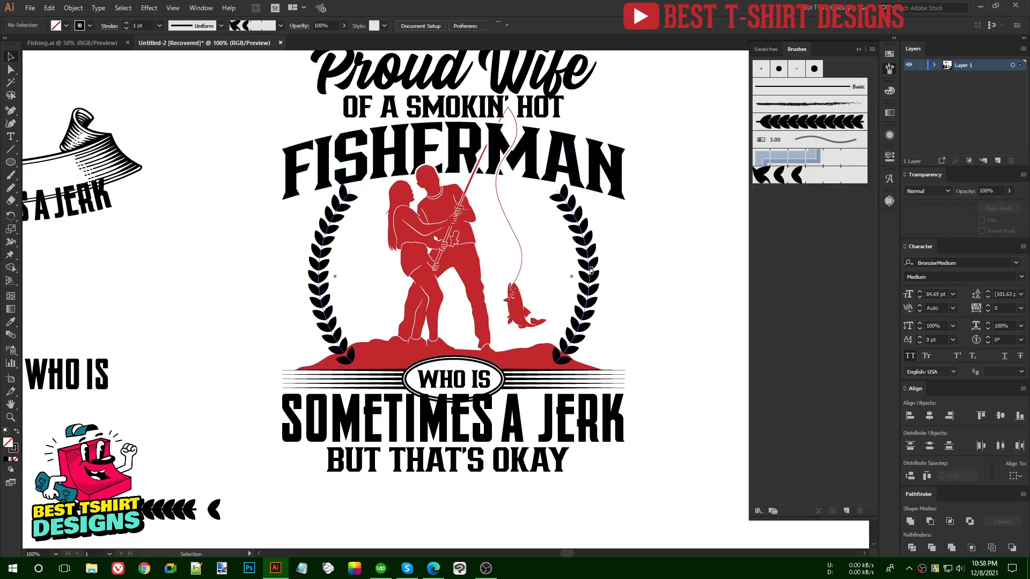
pyautogui.hotkey('ctrl', 'z')
pyautogui.hotkey('ctrl', 'z')
# Nudge the leaf arc group slightly to the right around the couple
pyautogui.hotkey('shift', 'Right')
pyautogui.hotkey('shift', 'Right')
pyautogui.press('Left')
pyautogui.press('Left')
pyautogui.press('Left')
pyautogui.press('Left')
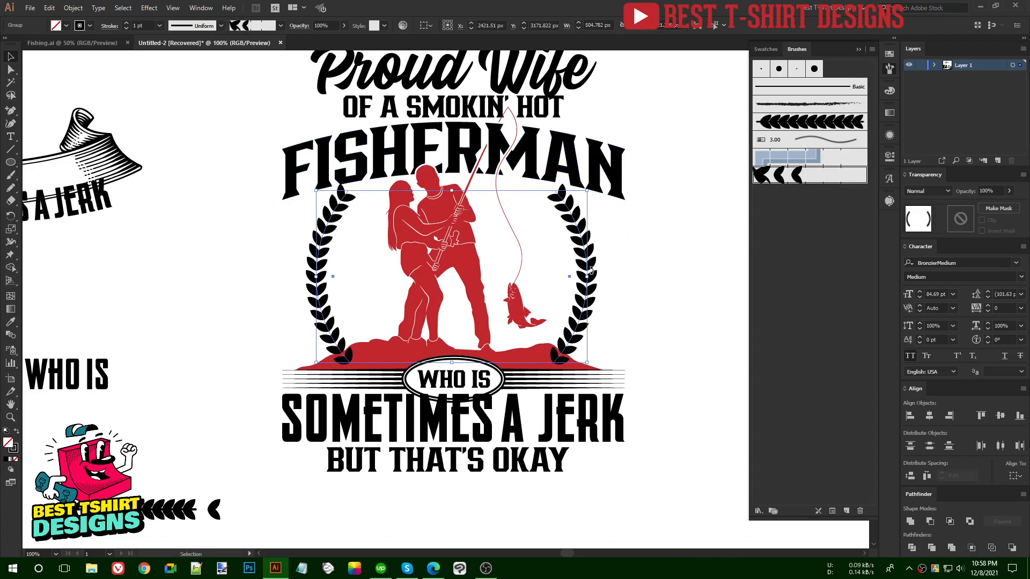
# Expand the brushed leaf arcs into filled shapes, comparing them with the unexpanded version through undo and redo
pyautogui.press('a')
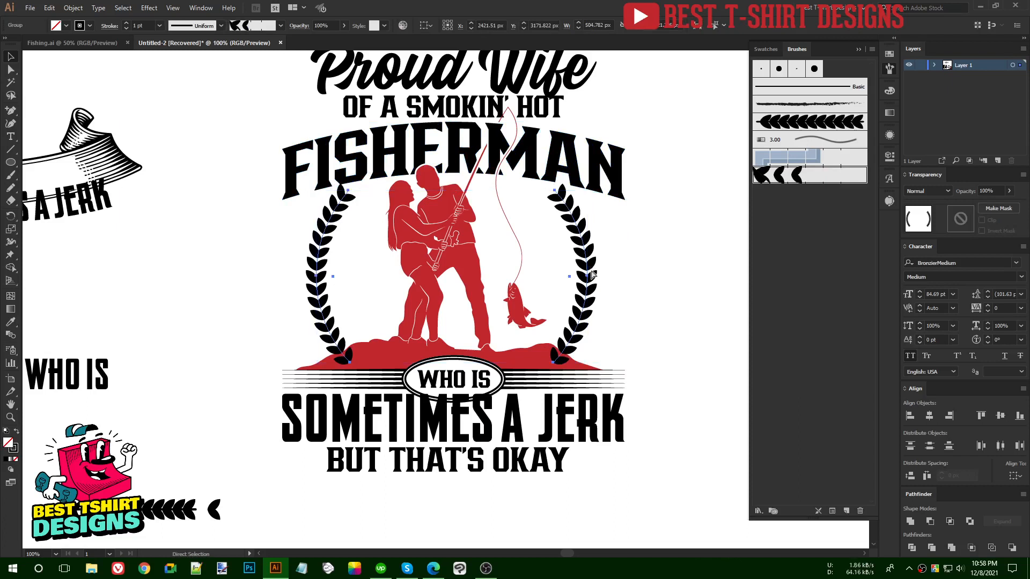
pyautogui.press('v')
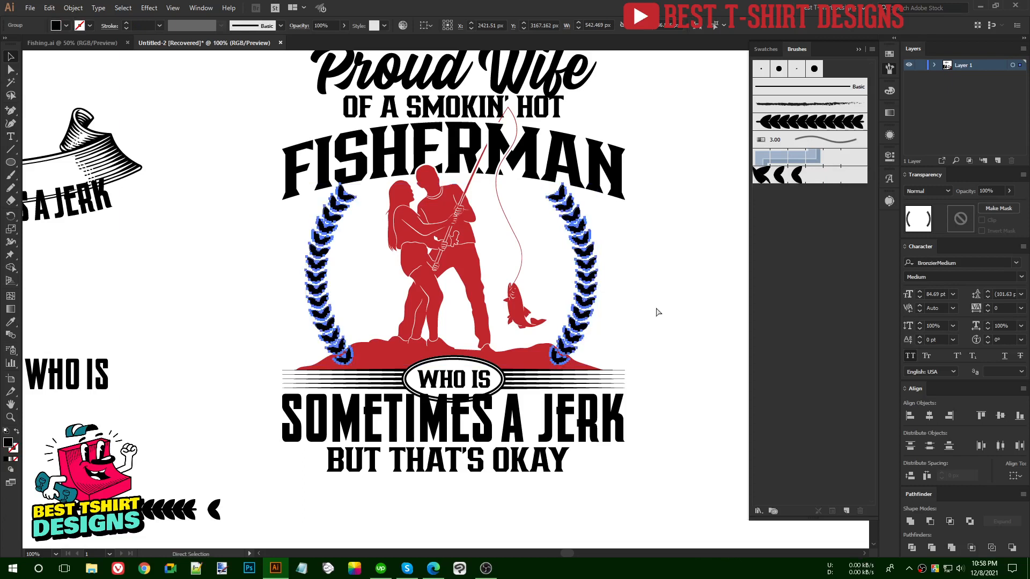
pyautogui.hotkey('ctrl', 'z')
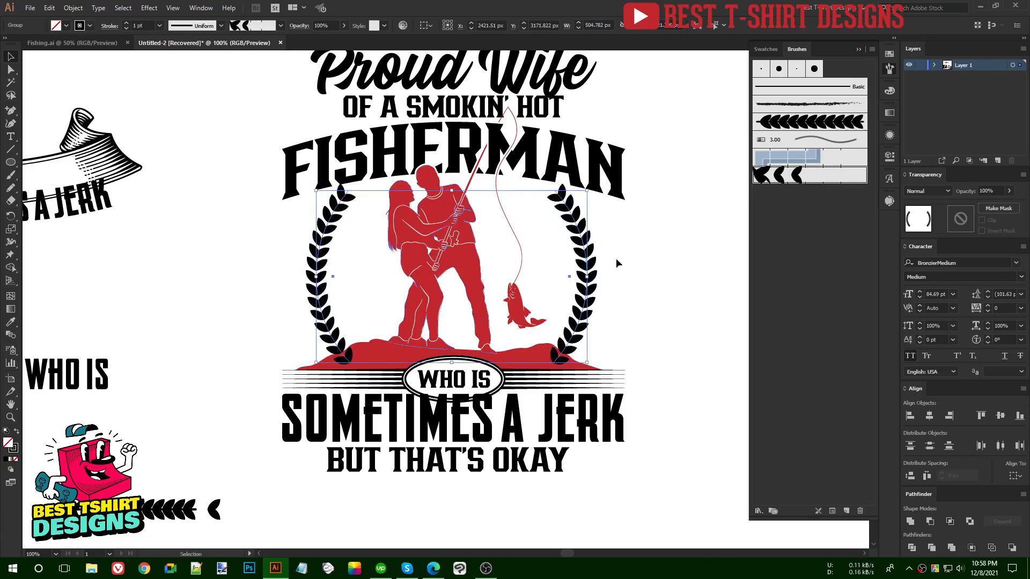
pyautogui.press('a')
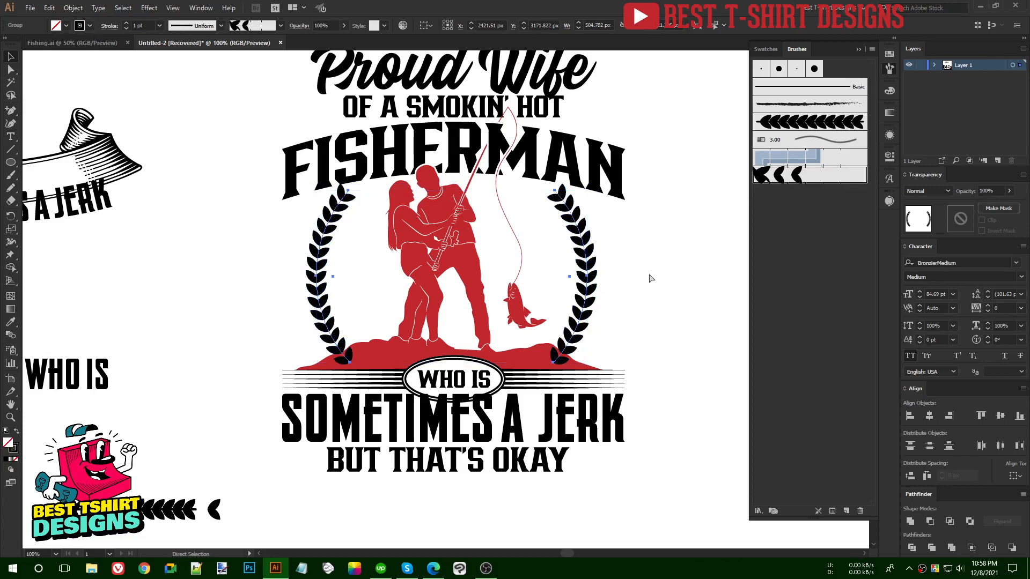
pyautogui.hotkey('ctrl', 'shift', 'z')
pyautogui.press('v')
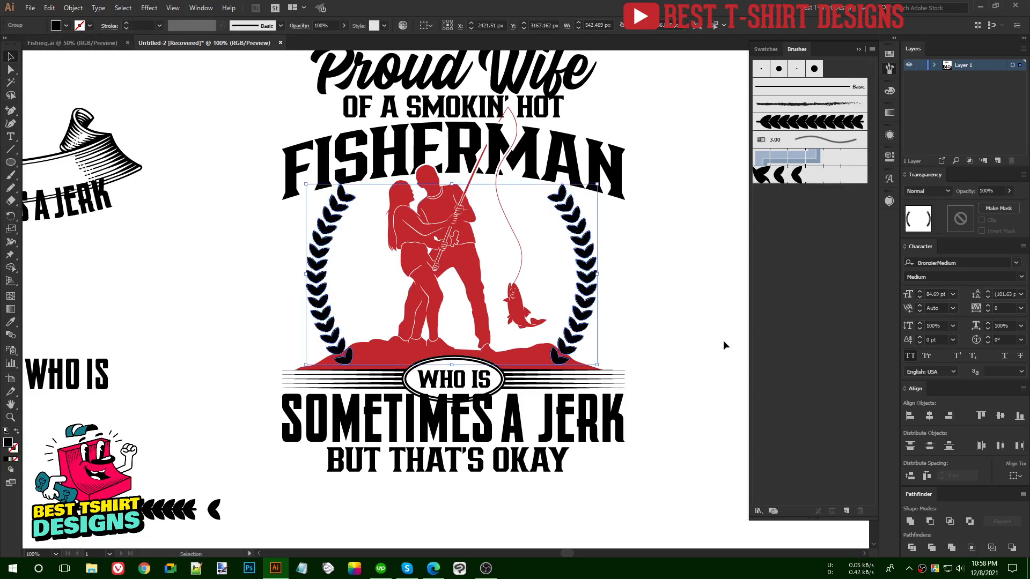
# Place the expanded leaf arcs behind the red hill so that it covers their lowest leaves
pyautogui.press('a')
pyautogui.press('Delete')
pyautogui.hotkey('ctrl', 'z')
pyautogui.press('v')
pyautogui.hotkey('ctrl', '-')
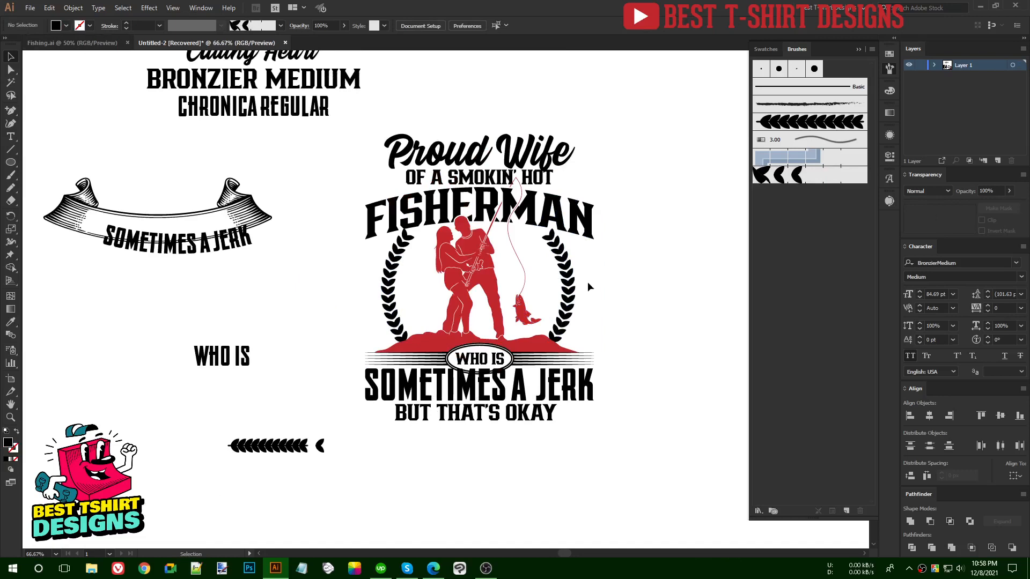
# Isolate the leaf arc group, nudge the arc beside the woman slightly down, and exit isolation
pyautogui.scroll(1, 533, 256)
pyautogui.click(315, 303)
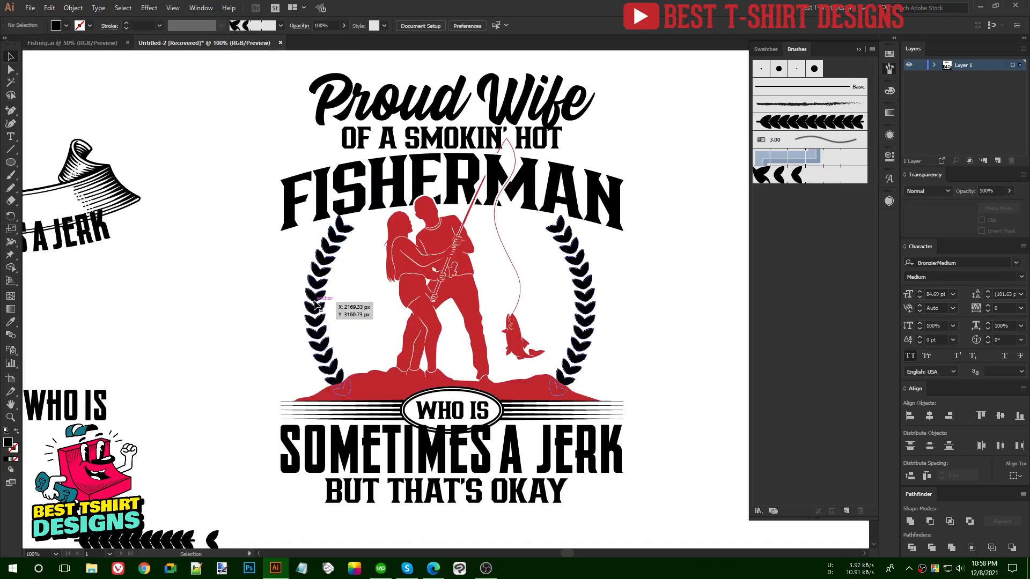
pyautogui.doubleClick(315, 303)
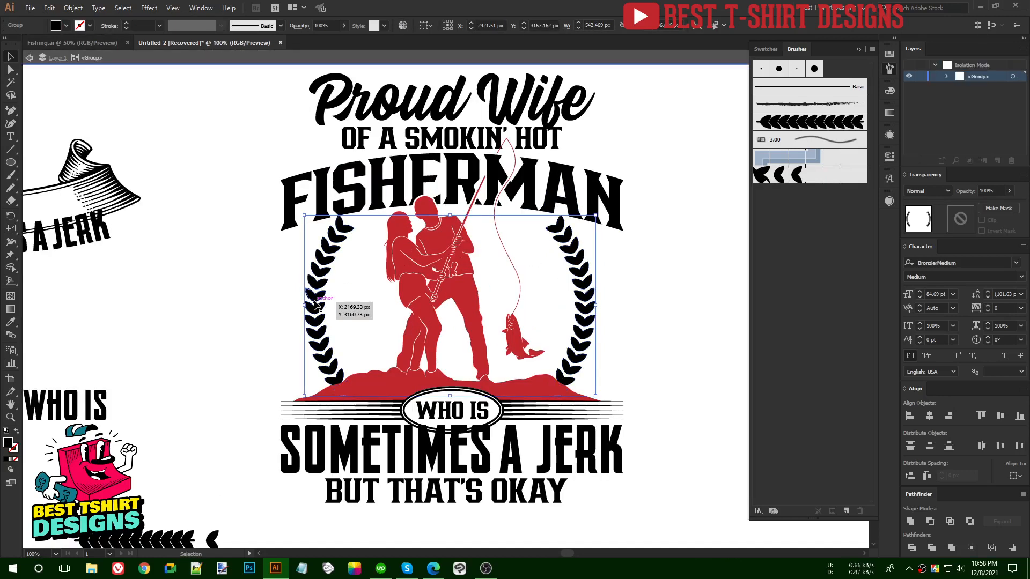
pyautogui.press('Down')
pyautogui.press('Down')
pyautogui.press('Down')
pyautogui.press('Down')
pyautogui.press('Down')
pyautogui.press('Down')
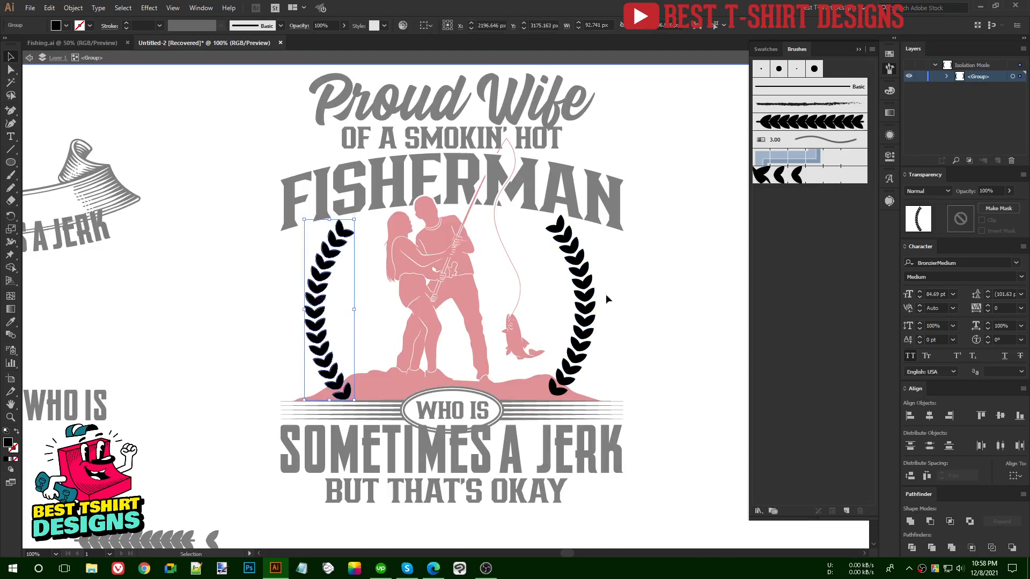
pyautogui.doubleClick(653, 298)
pyautogui.hotkey('ctrl', '-')
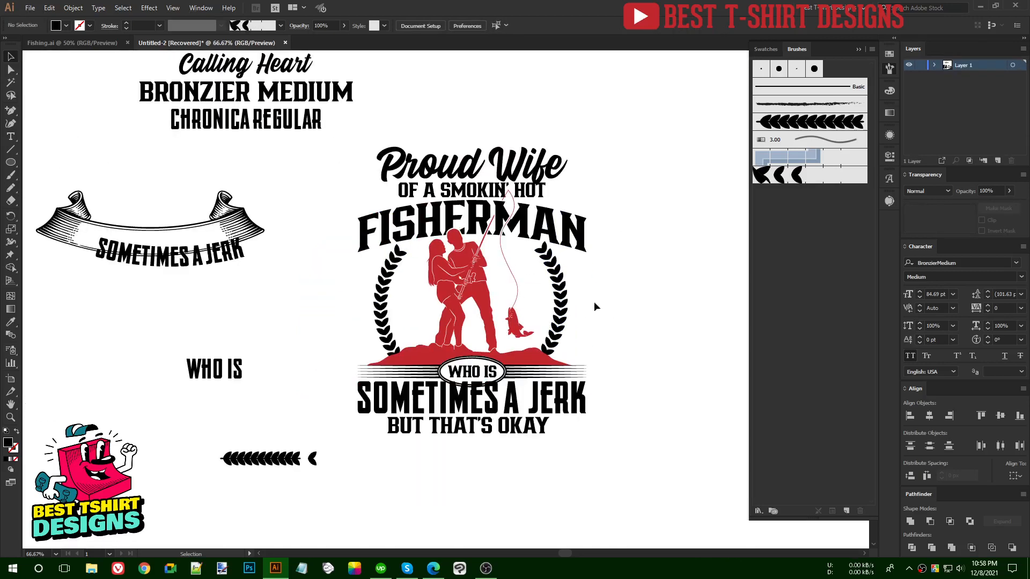
pyautogui.moveTo(346, 136); pyautogui.dragTo(632, 453)
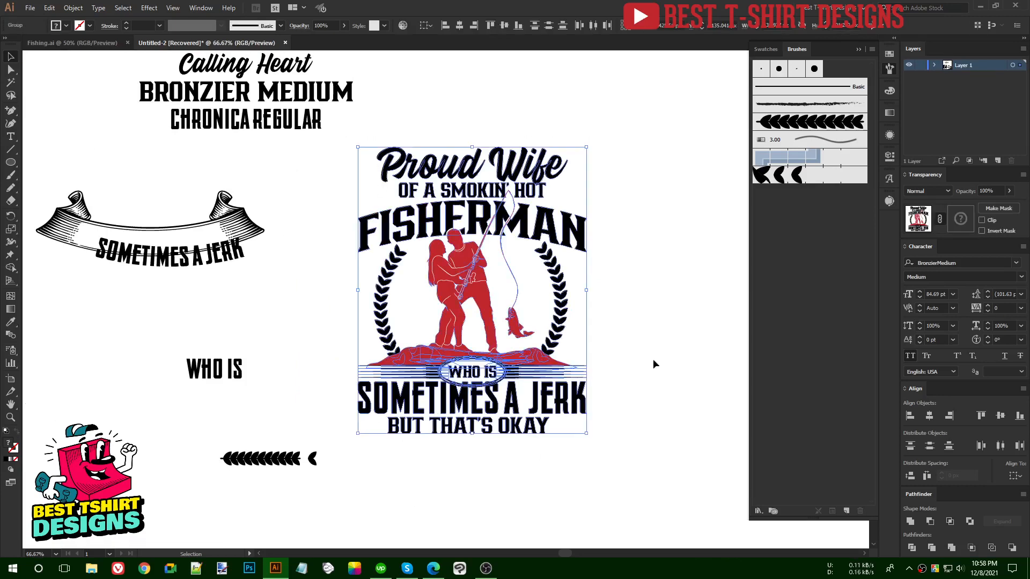
pyautogui.click(653, 364)
# Isolate the nested "WHO IS" badge group and delete its black double oval outline
pyautogui.scroll(2, 470, 398)
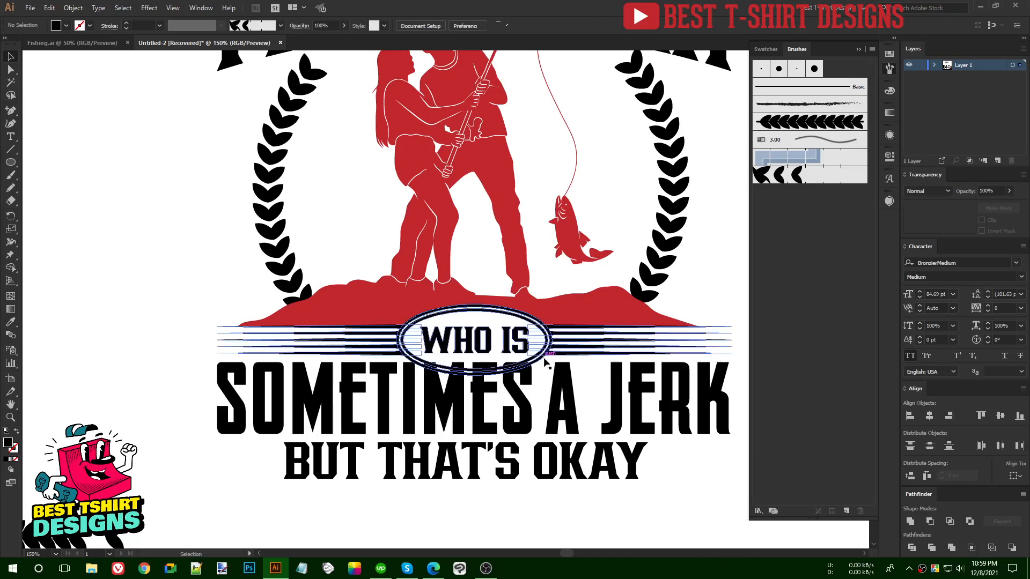
pyautogui.doubleClick(539, 366)
pyautogui.scroll(1, 539, 365)
pyautogui.click(529, 363)
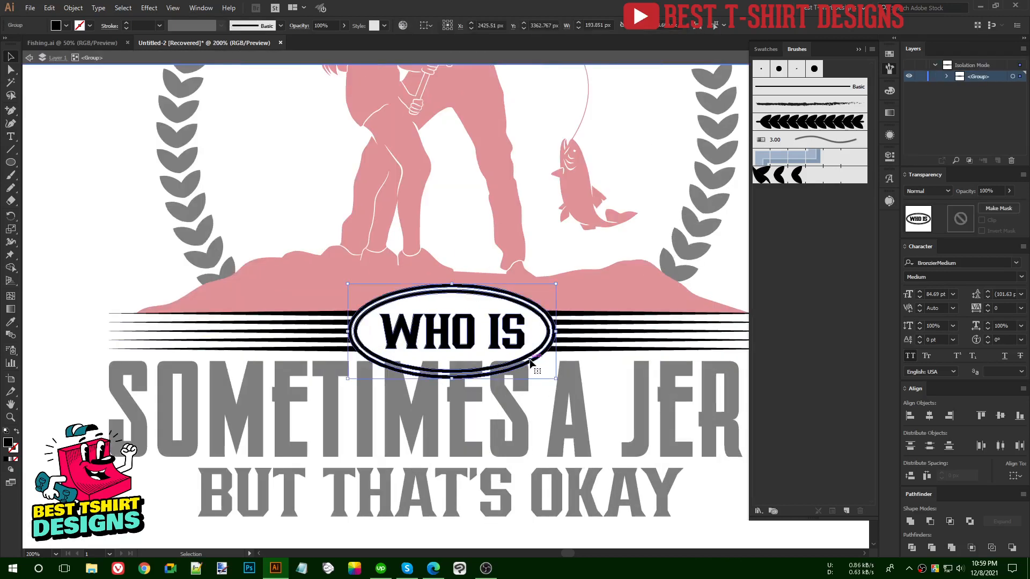
pyautogui.doubleClick(529, 363)
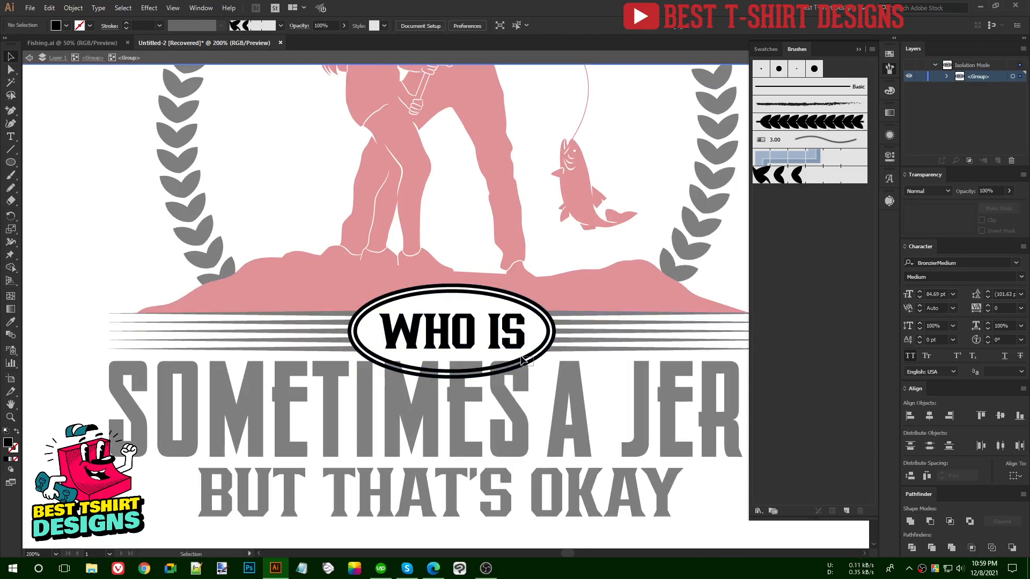
pyautogui.click(523, 361)
pyautogui.press('Delete')
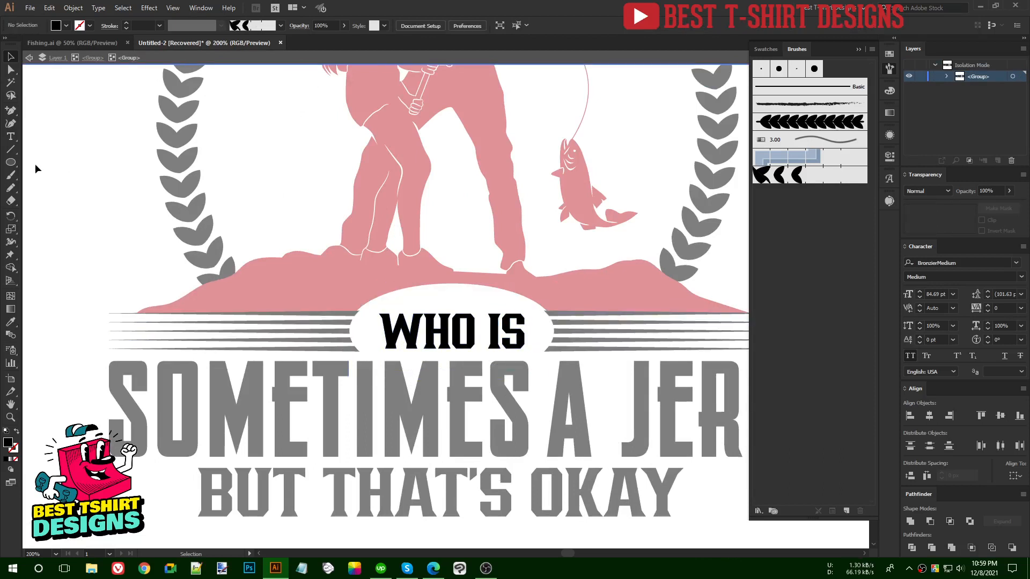
# Frame "WHO IS" with an unfilled rectangle about 198 px wide, give it a 4 pt black stroke, and reduce its height to about 53 px
pyautogui.moveTo(10, 162); pyautogui.dragTo(59, 165)
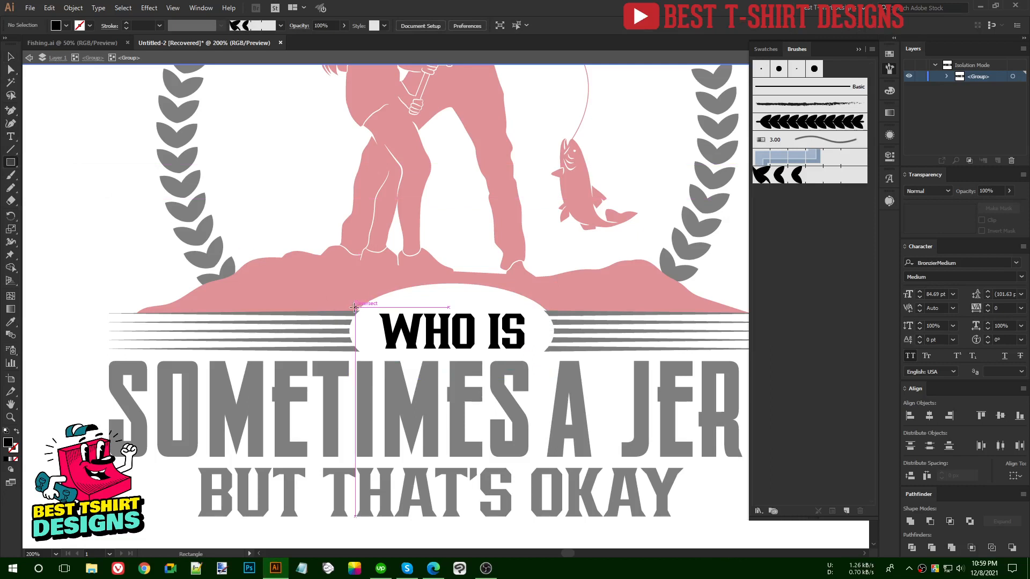
pyautogui.moveTo(350, 299); pyautogui.dragTo(561, 359)
pyautogui.hotkey('shift', 'x')
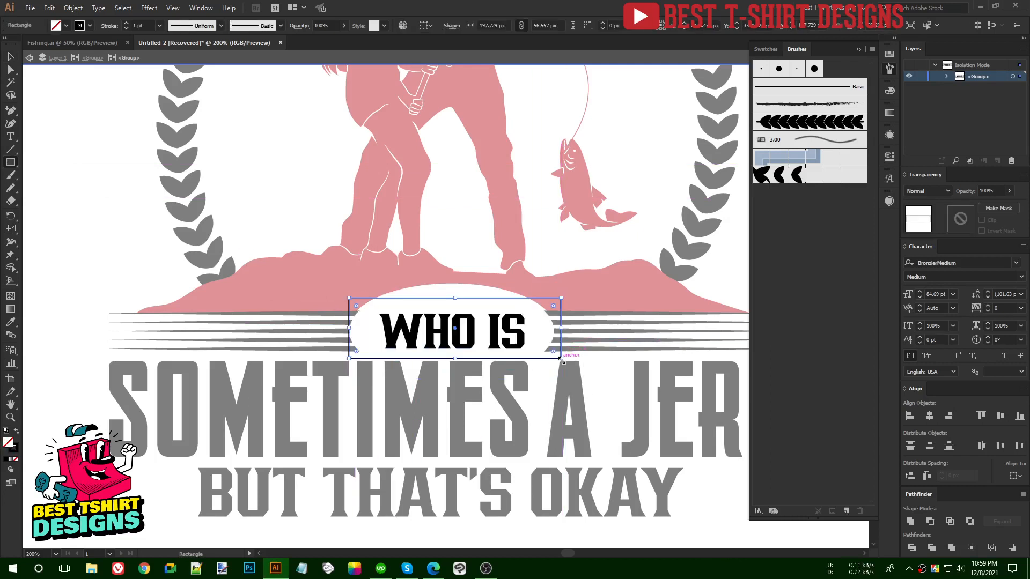
pyautogui.press('v')
pyautogui.scroll(3, 146, 26)
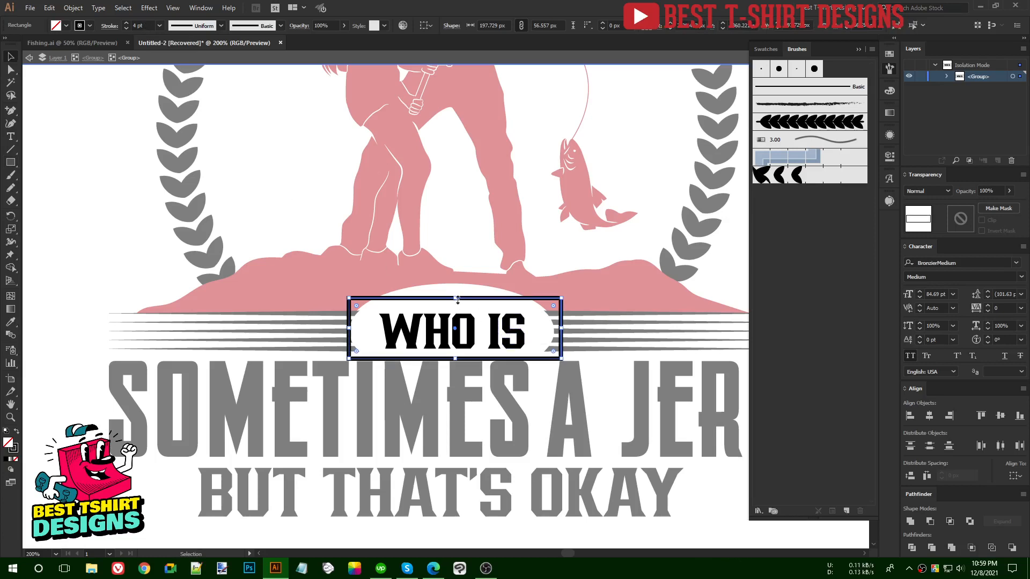
pyautogui.moveTo(455, 298); pyautogui.dragTo(455, 302)
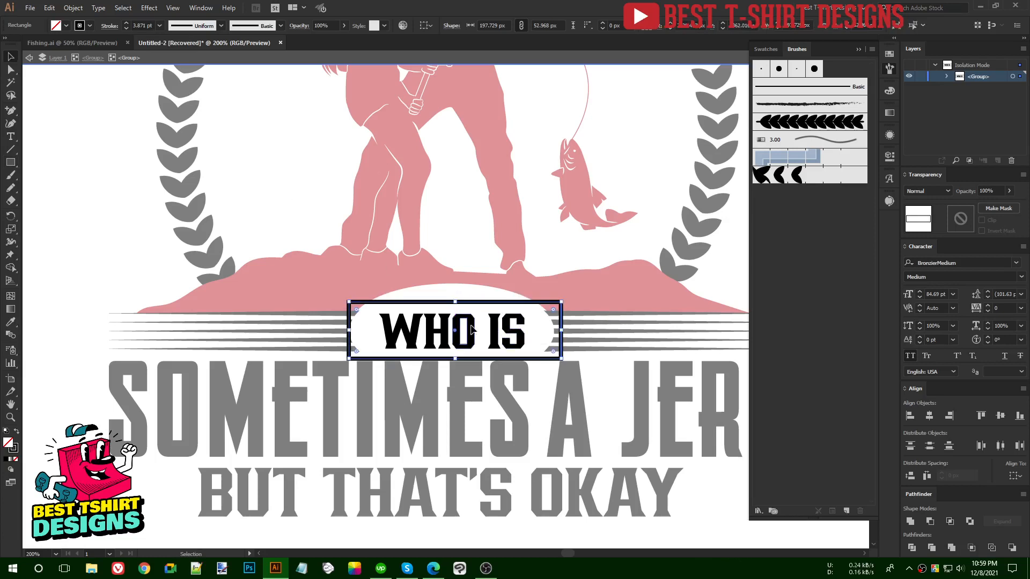
# Enlarge the "WHO IS" lettering to about 177 px wide so that it fills the rectangular frame
pyautogui.click(520, 333)
pyautogui.moveTo(526, 332); pyautogui.dragTo(547, 334)
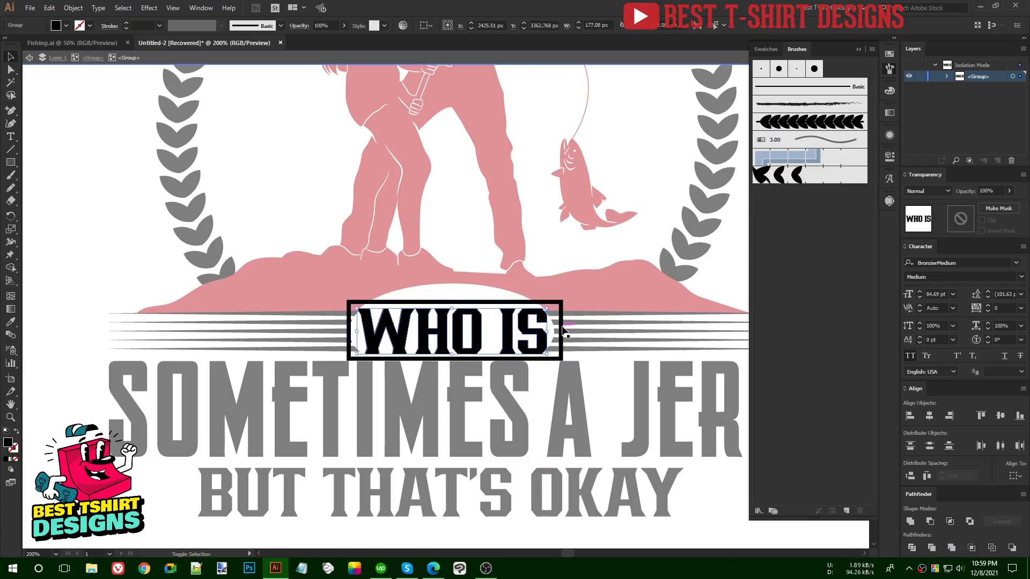
# Center the "WHO IS" lettering and its rectangular frame on each other horizontally and vertically
pyautogui.keyDown('shift'); pyautogui.click(557, 316); pyautogui.keyUp('shift')
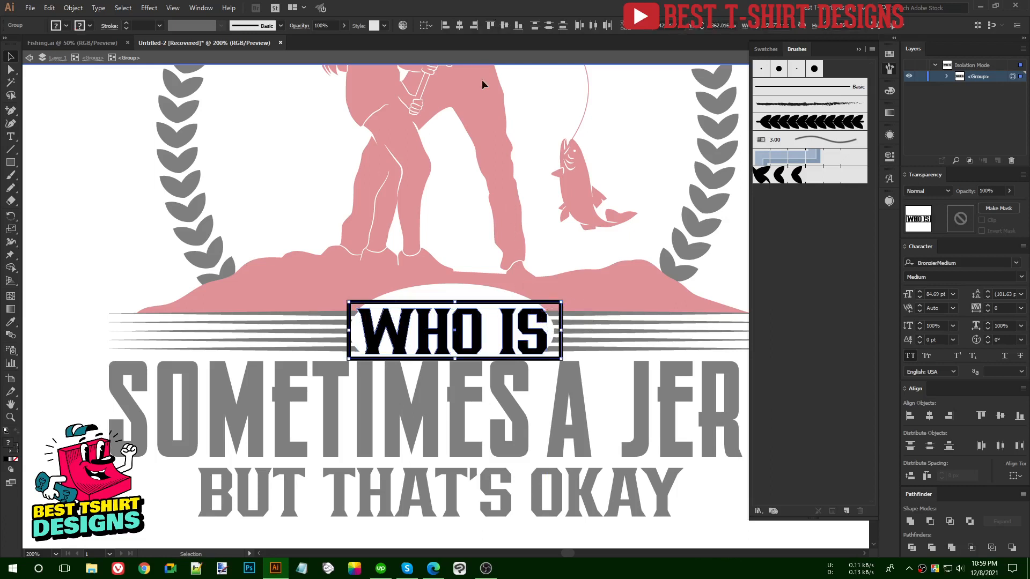
pyautogui.click(459, 27)
pyautogui.click(503, 24)
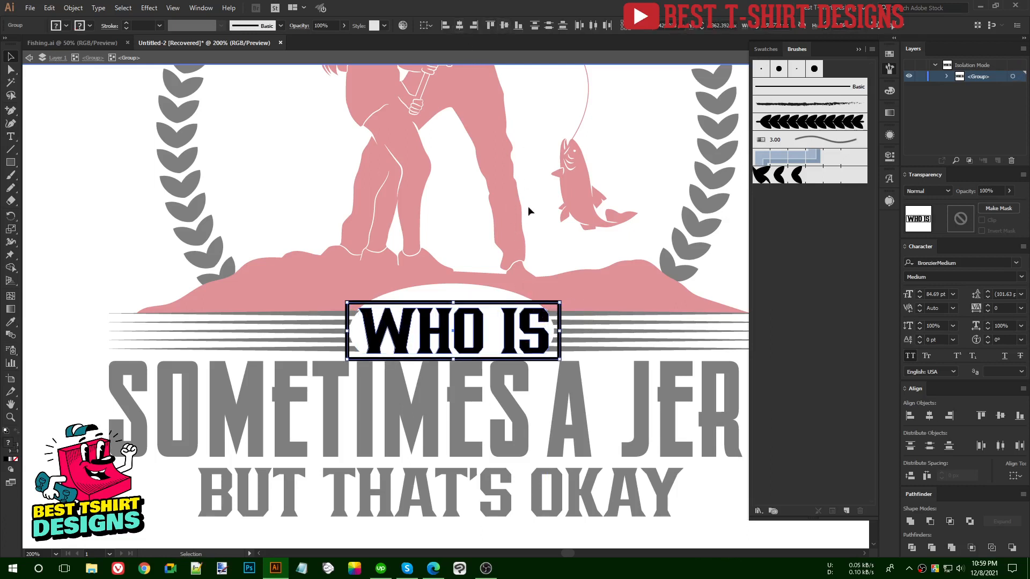
pyautogui.click(564, 359)
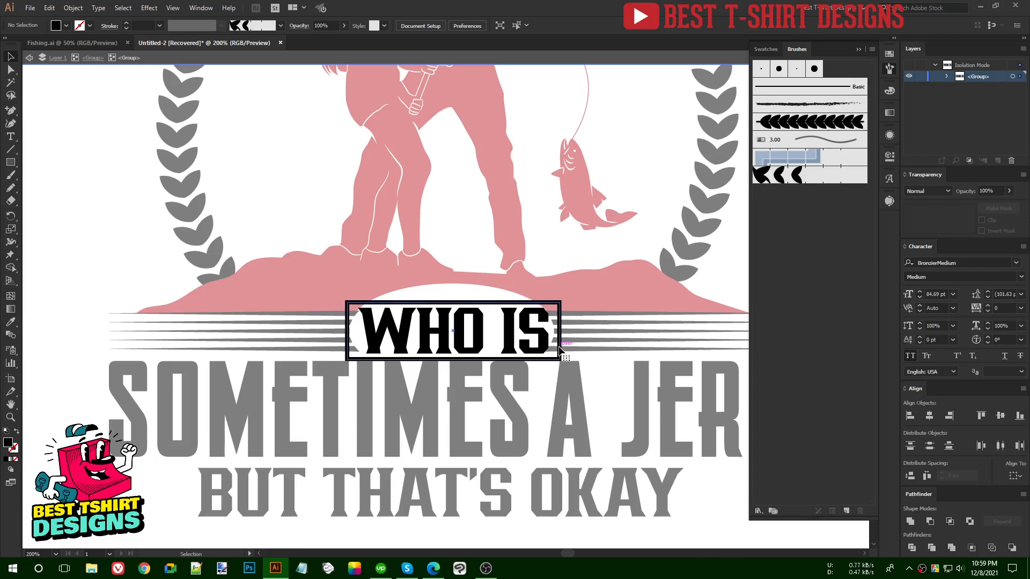
# Copy the badge's rectangle, then replace the oval in the opacity mask of the horizontal stripes with that rectangle pasted in place
pyautogui.click(559, 350)
pyautogui.press('a')
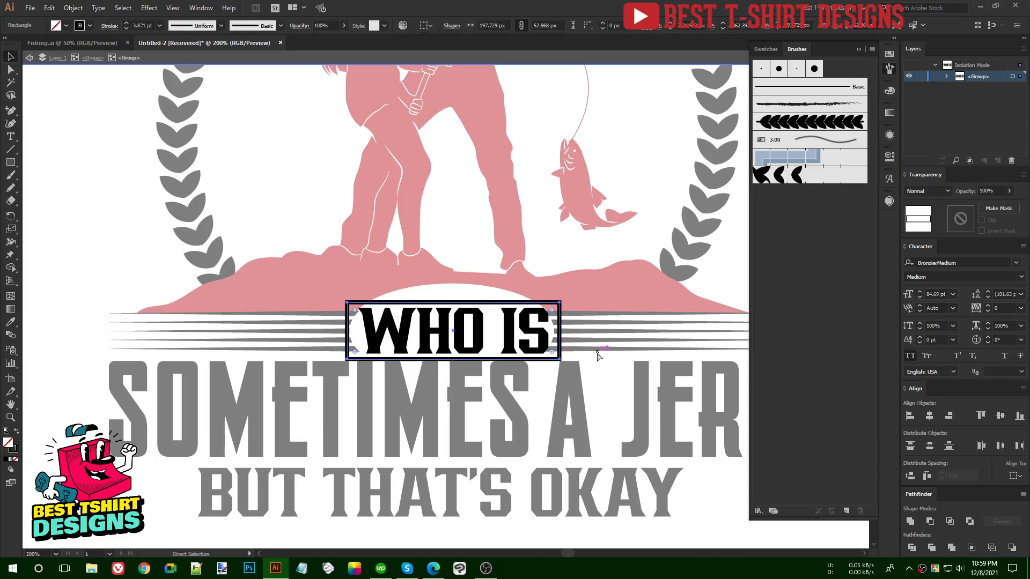
pyautogui.doubleClick(610, 366)
pyautogui.doubleClick(599, 351)
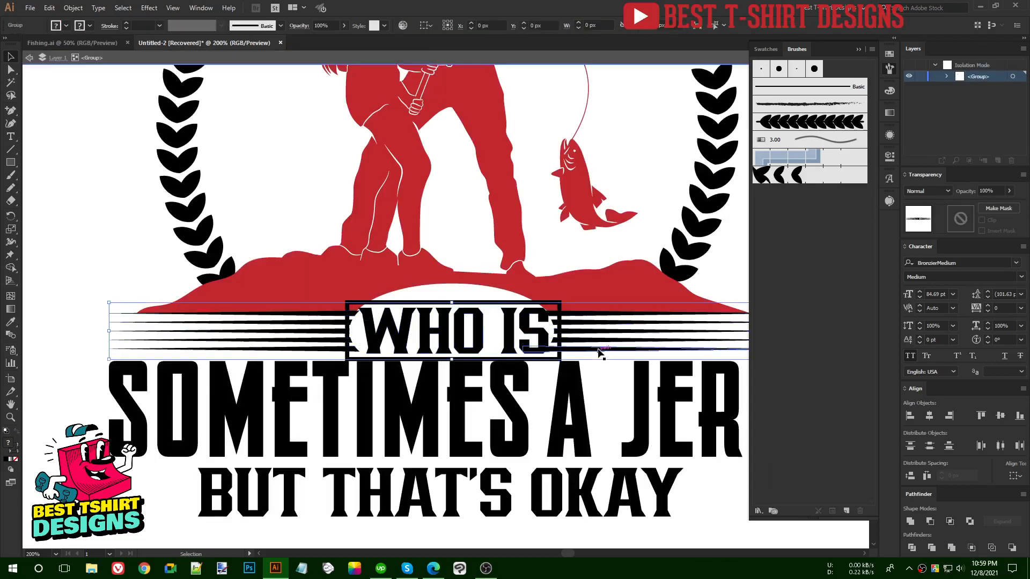
pyautogui.click(599, 351)
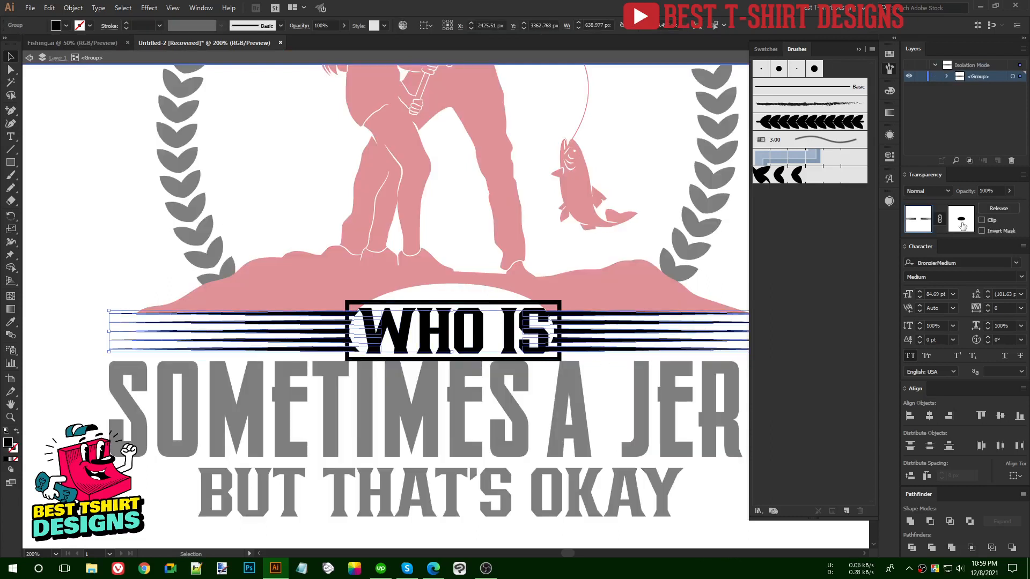
pyautogui.click(962, 221)
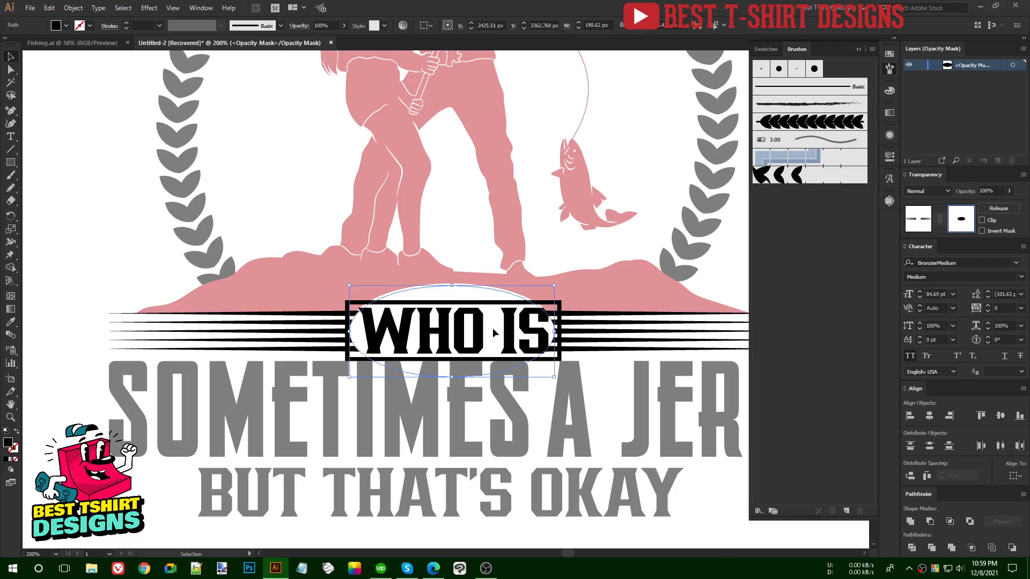
pyautogui.press('Delete')
pyautogui.hotkey('ctrl', 'f')
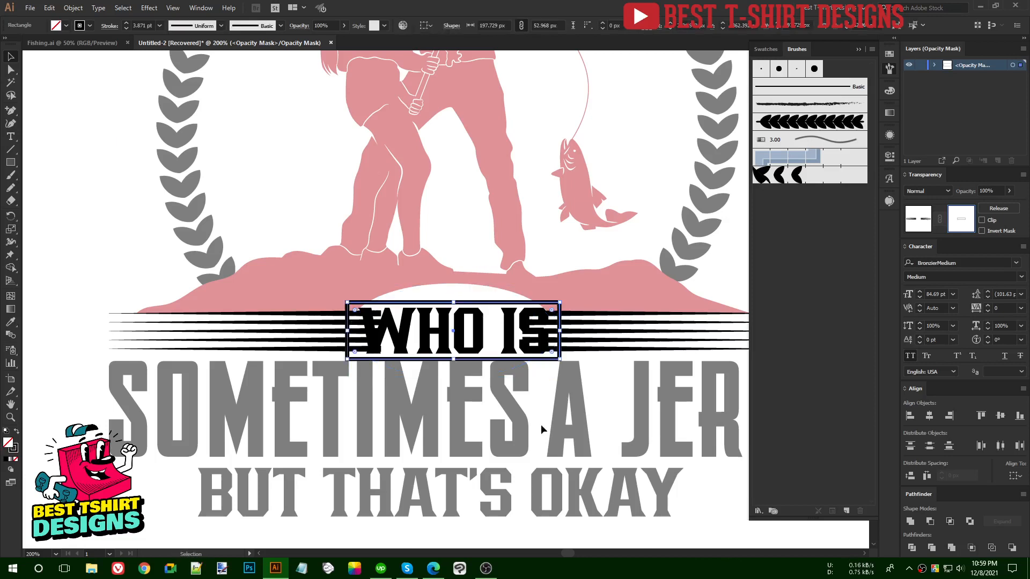
# Swap the mask rectangle's fill and stroke so it is solid black, and exit the opacity mask and group isolation
pyautogui.hotkey('shift', 'x')
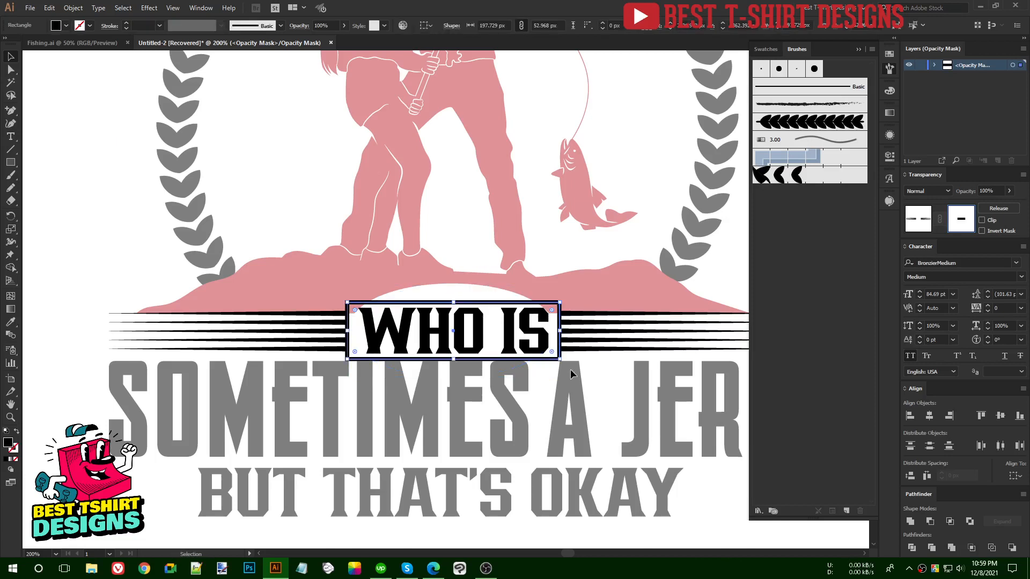
pyautogui.press('v')
pyautogui.click(915, 221)
pyautogui.doubleClick(633, 244)
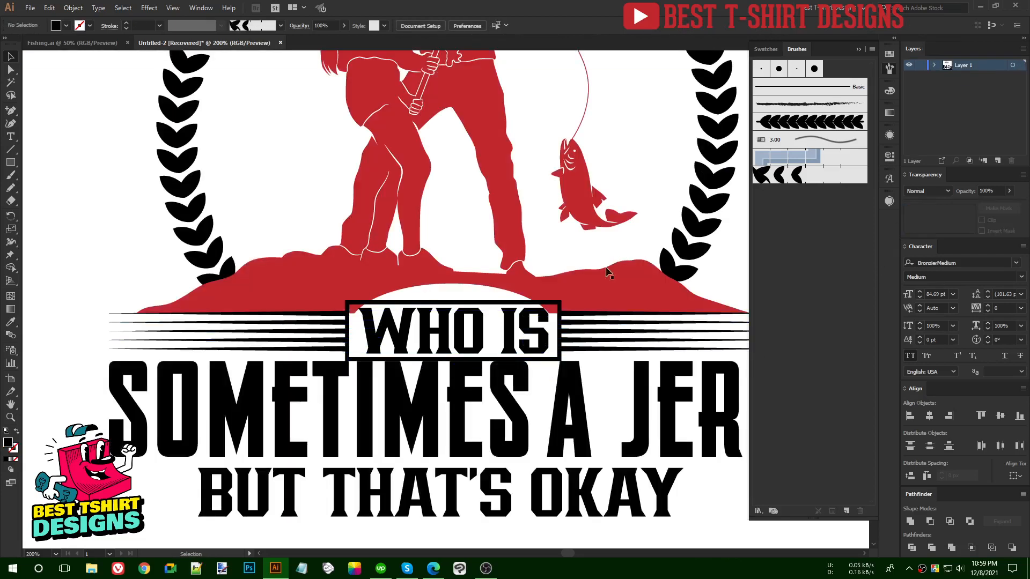
# In the red silhouette's opacity mask, delete the oval, paste the solid black rectangle in place, and return to the artwork
pyautogui.click(637, 290)
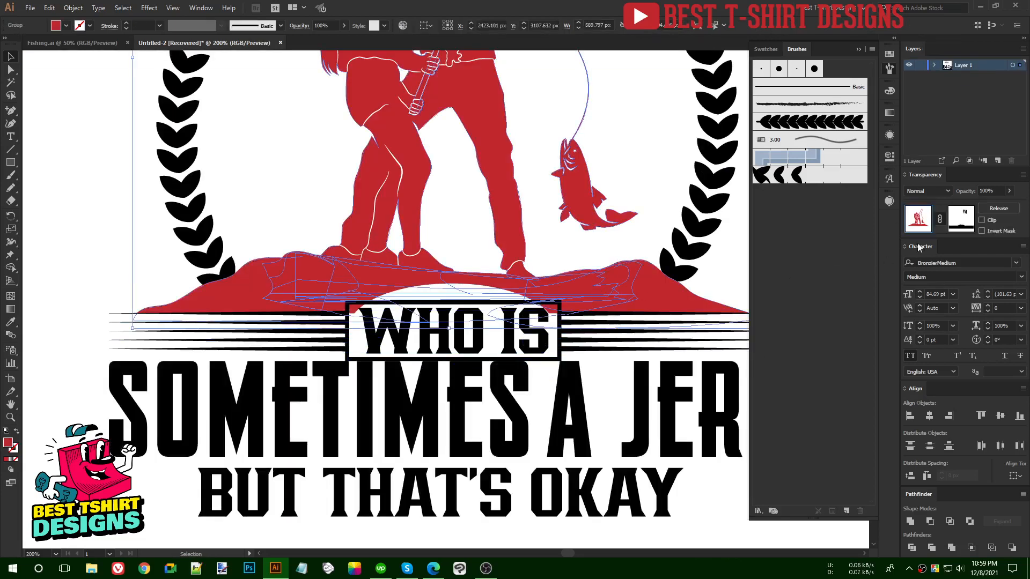
pyautogui.click(962, 221)
pyautogui.hotkey('ctrl', 'shift', 'a')
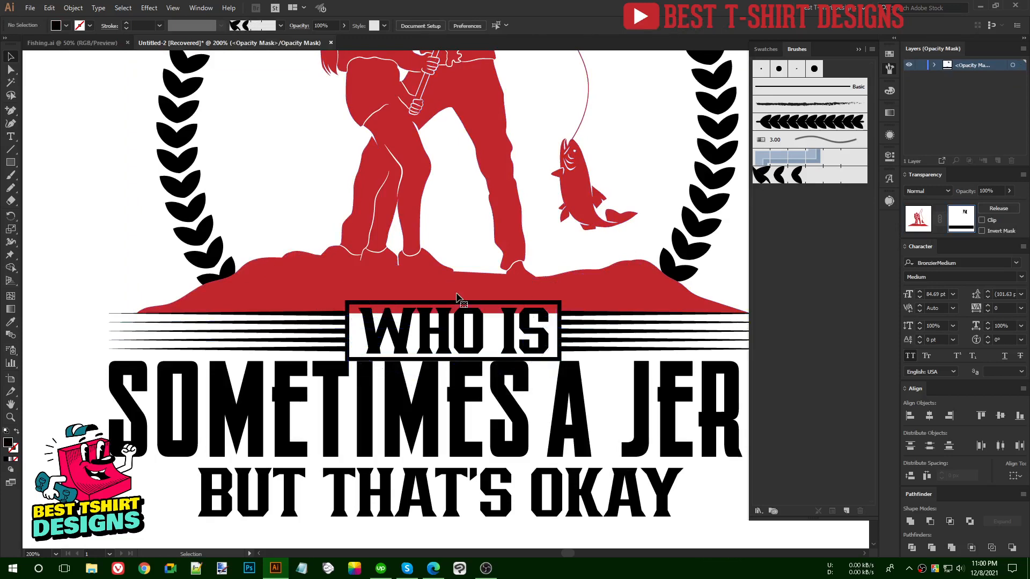
pyautogui.hotkey('ctrl', 'f')
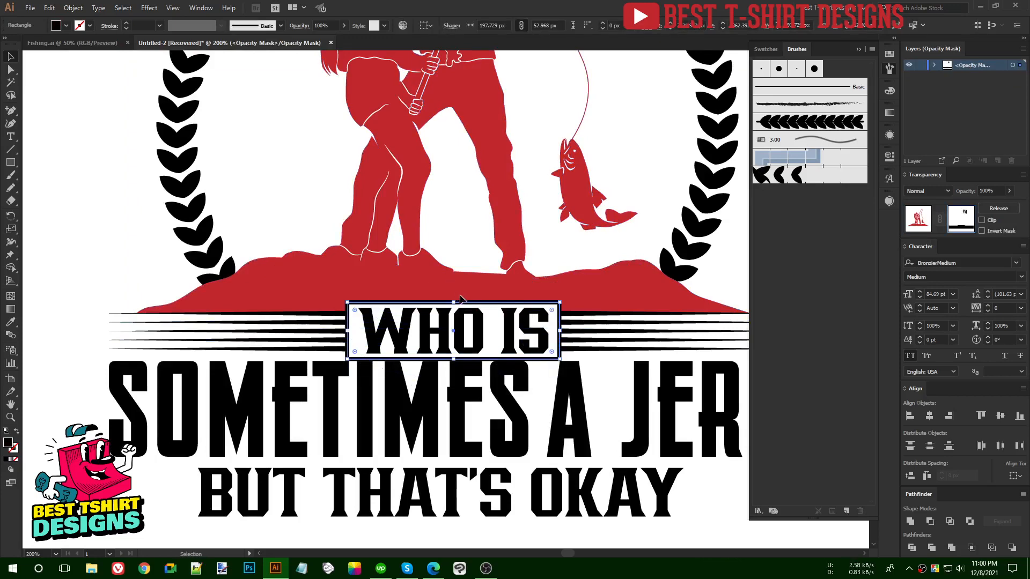
pyautogui.scroll(-1, 478, 341)
pyautogui.click(914, 221)
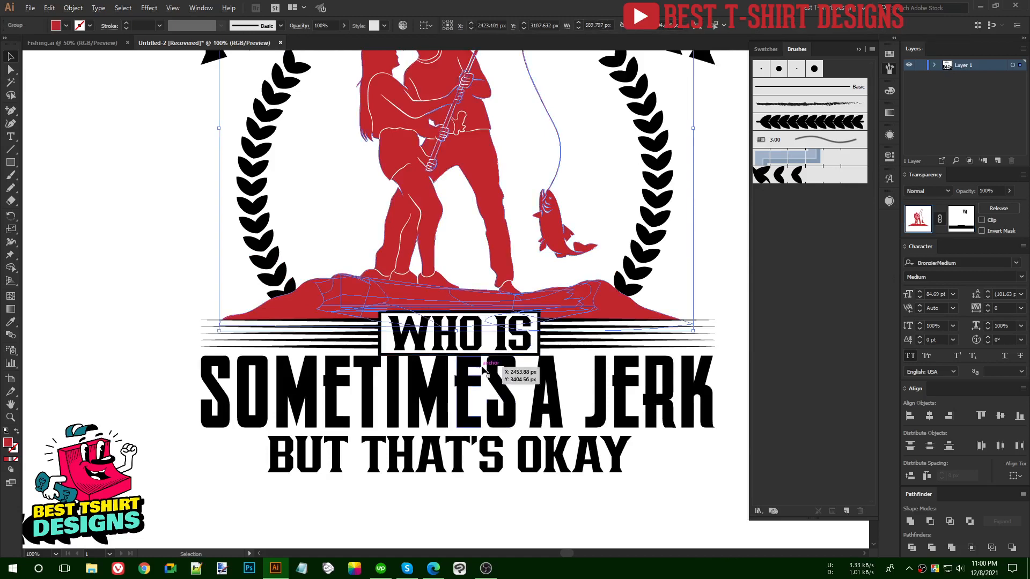
# Nudge the "SOMETIMES A JERK BUT THAT'S OKAY" lettering slightly down from the "WHO IS" badge
pyautogui.scroll(-1, 481, 366)
pyautogui.moveTo(571, 481); pyautogui.dragTo(450, 401)
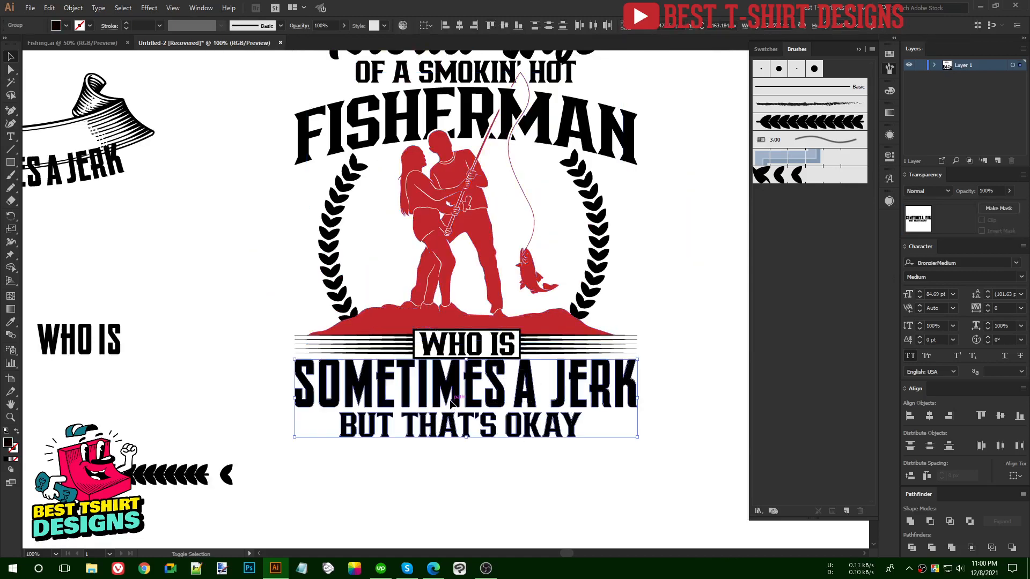
pyautogui.hotkey('shift', 'Down')
pyautogui.hotkey('shift', 'Down')
pyautogui.press('Up')
pyautogui.press('Up')
pyautogui.press('Up')
pyautogui.press('Up')
pyautogui.press('Up')
pyautogui.press('Up')
pyautogui.press('Up')
pyautogui.press('Up')
pyautogui.press('Up')
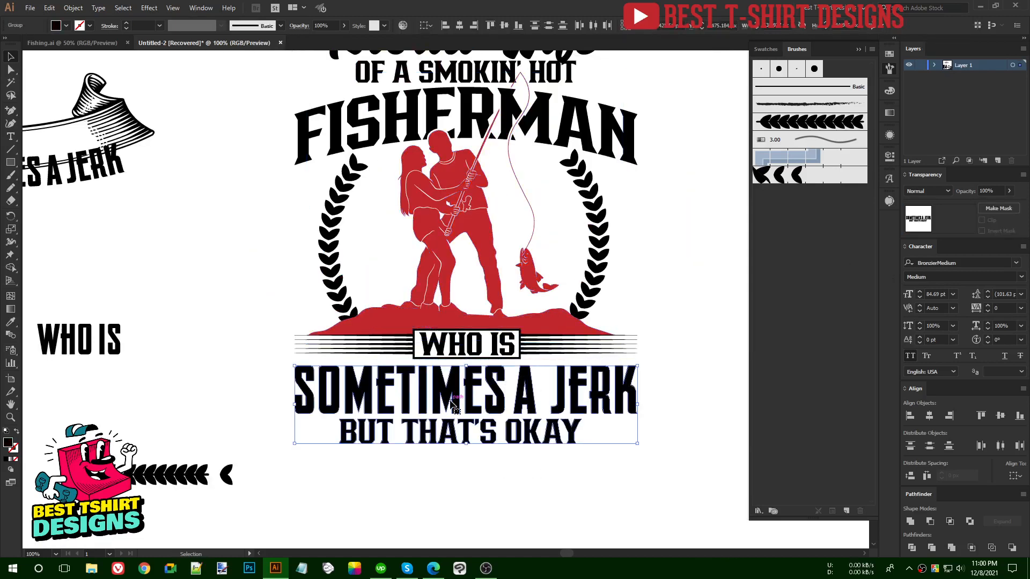
pyautogui.click(523, 487)
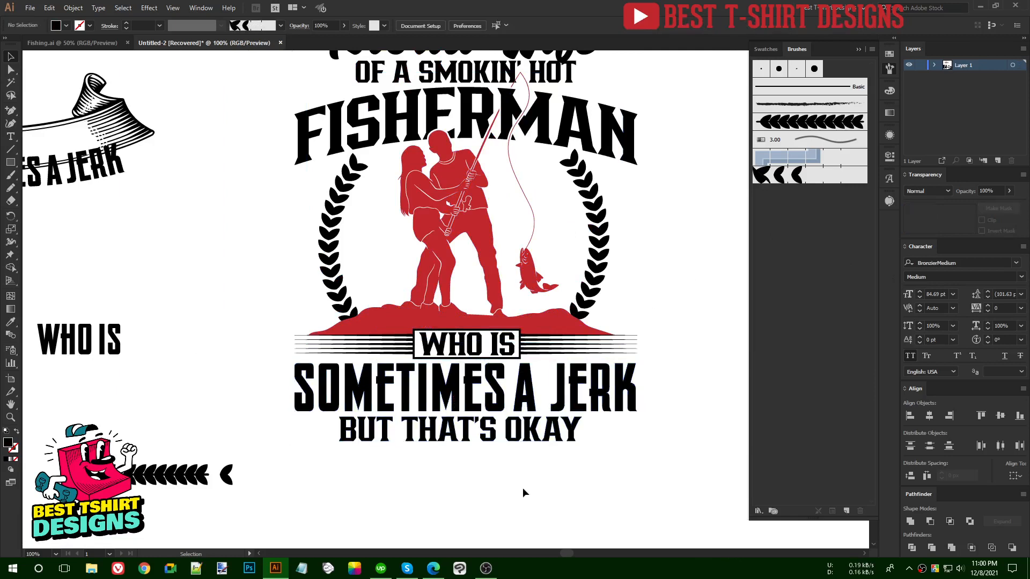
# Shrink "OF A SMOKIN' HOT" around its center to about 325 px wide and nudge it slightly down
pyautogui.scroll(5, 522, 489)
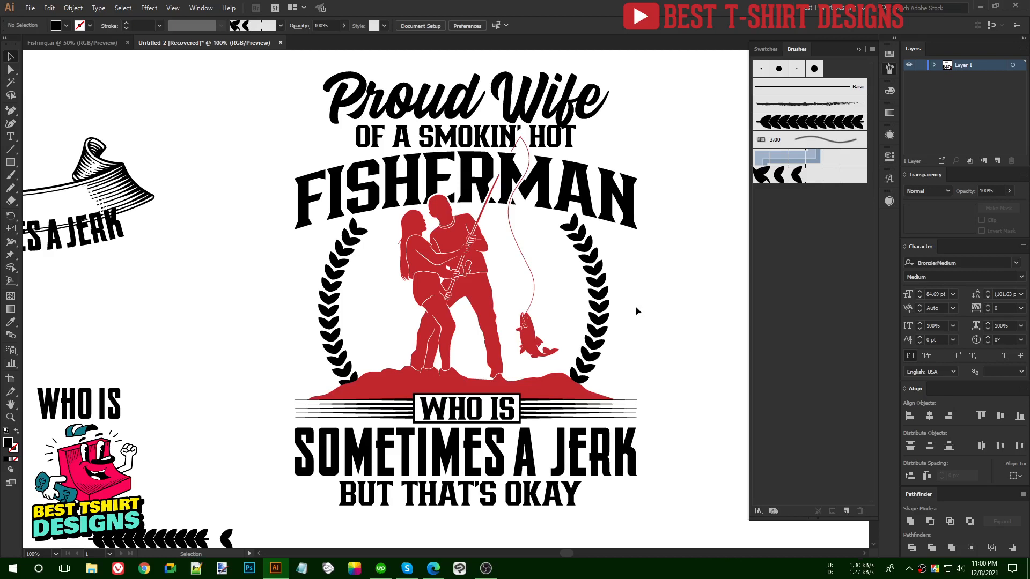
pyautogui.keyDown('alt'); pyautogui.scroll(1, 507, 105); pyautogui.keyUp('alt')
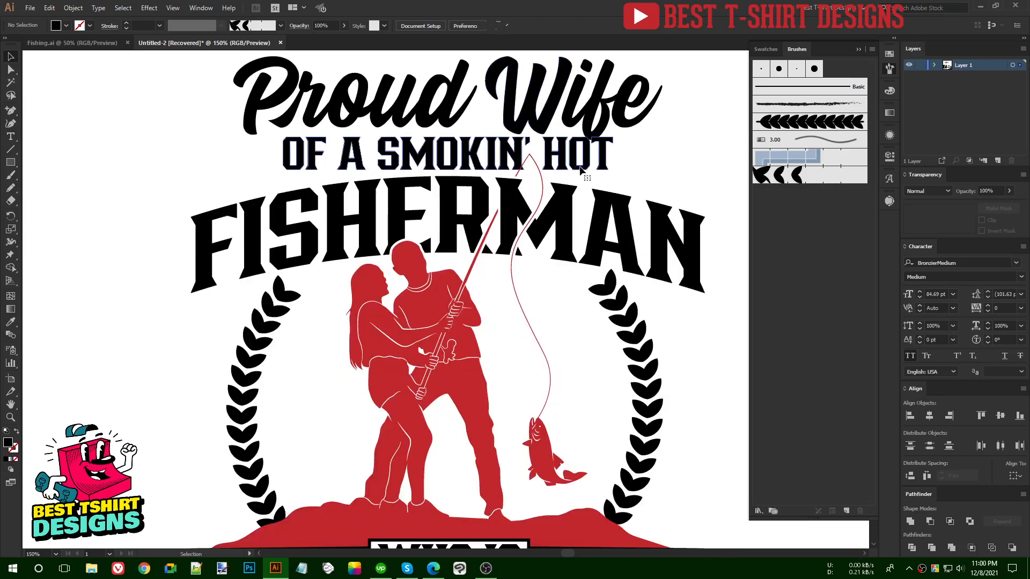
pyautogui.click(611, 163)
pyautogui.moveTo(614, 155); pyautogui.dragTo(579, 155)
pyautogui.click(626, 172)
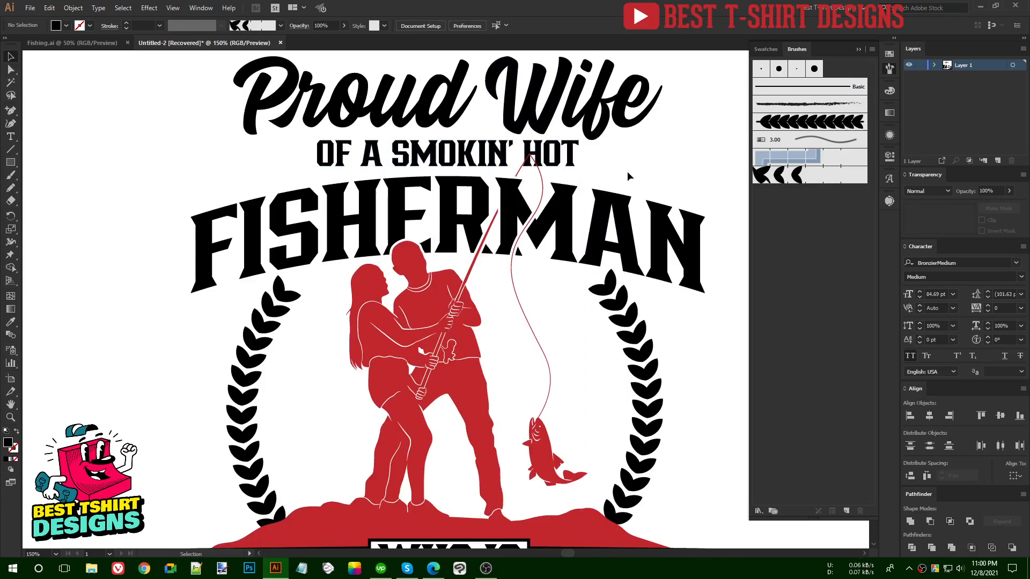
pyautogui.click(502, 152)
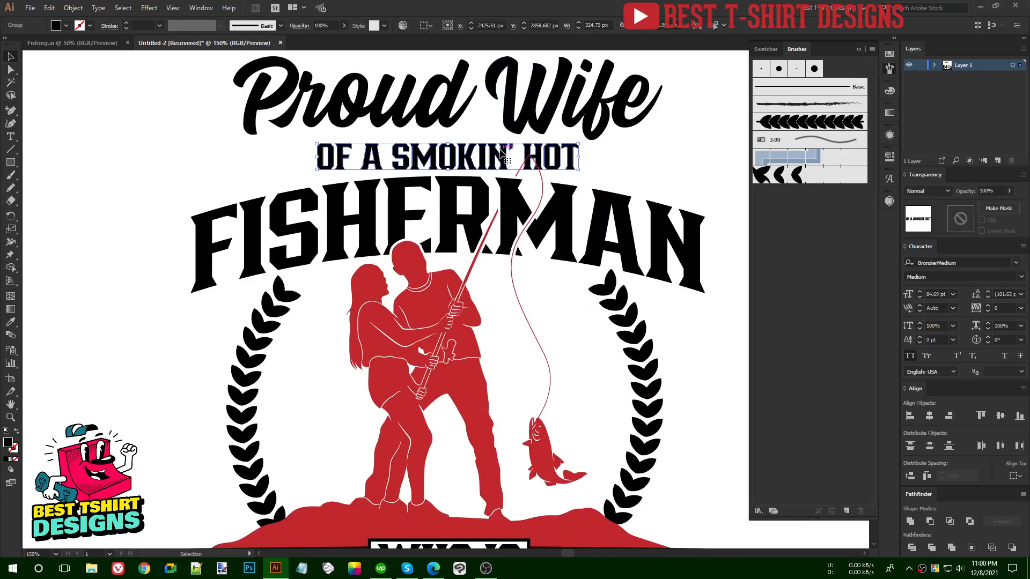
pyautogui.click(475, 127)
# Draw a black rectangle about 338 by 42 px over "OF A SMOKIN' HOT" and round its corners to about 9 px
pyautogui.scroll(1, 477, 126)
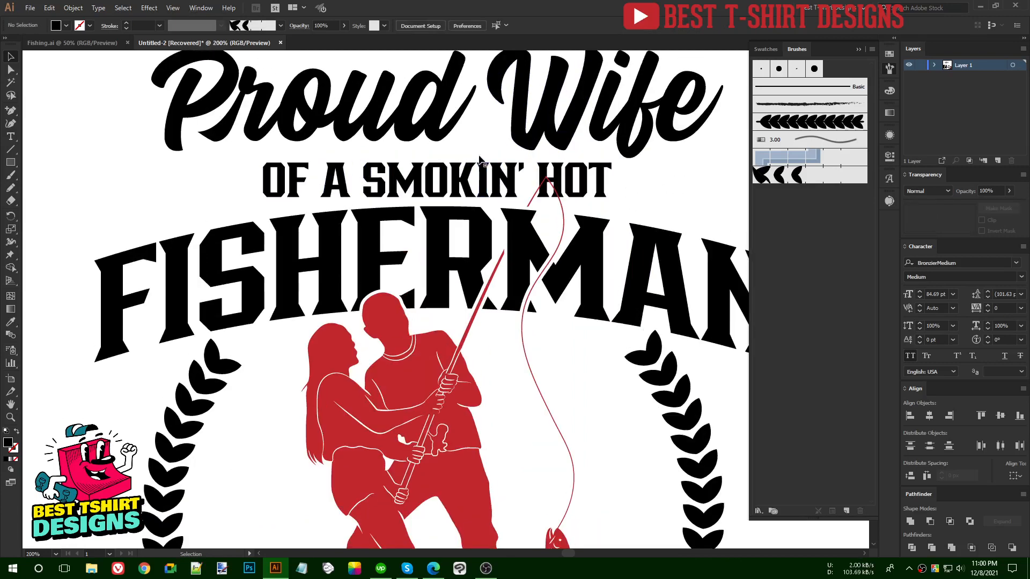
pyautogui.press('m')
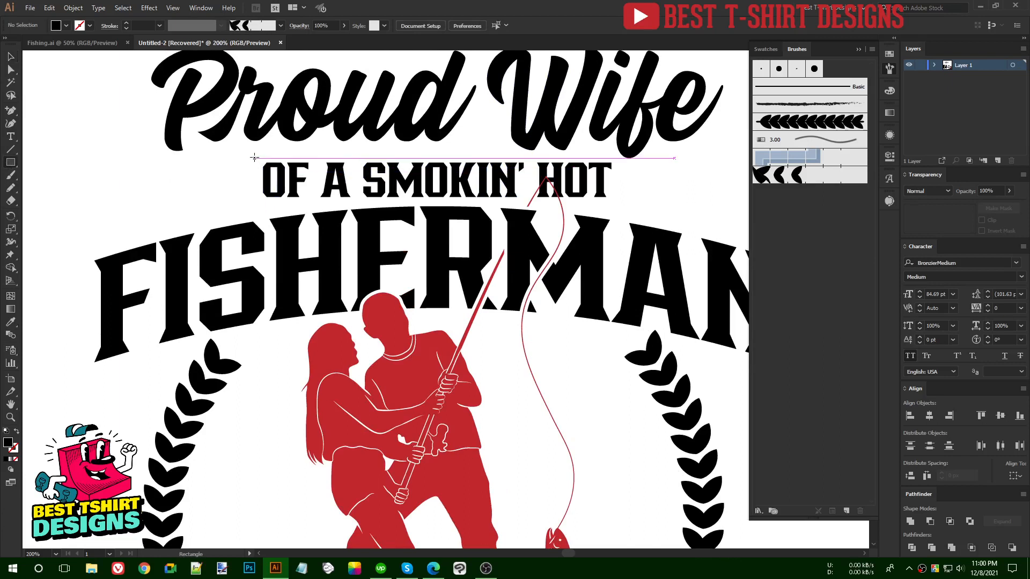
pyautogui.moveTo(254, 159); pyautogui.dragTo(616, 203)
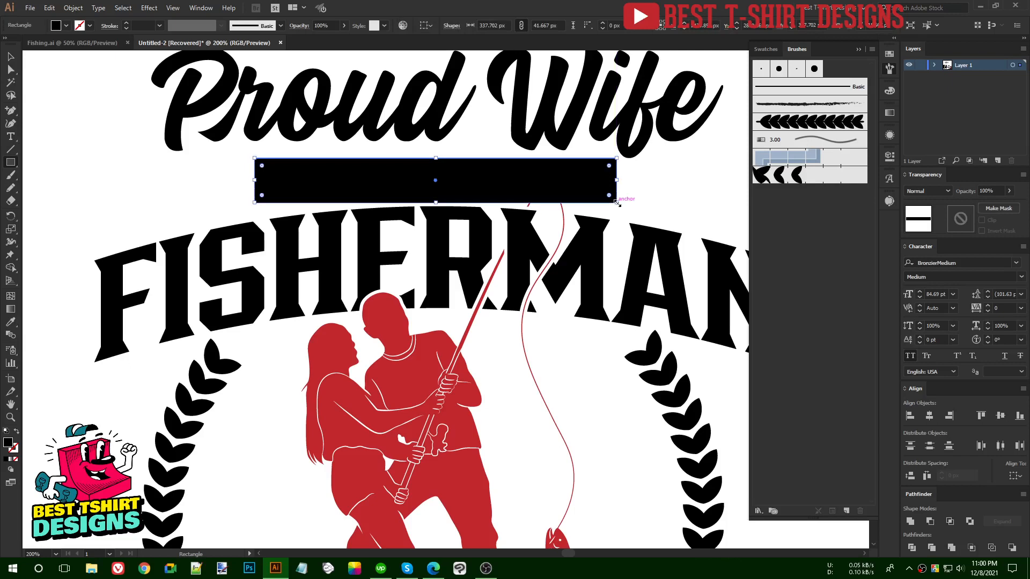
pyautogui.hotkey('ctrl', 'z')
pyautogui.hotkey('ctrl', 'shift', 'z')
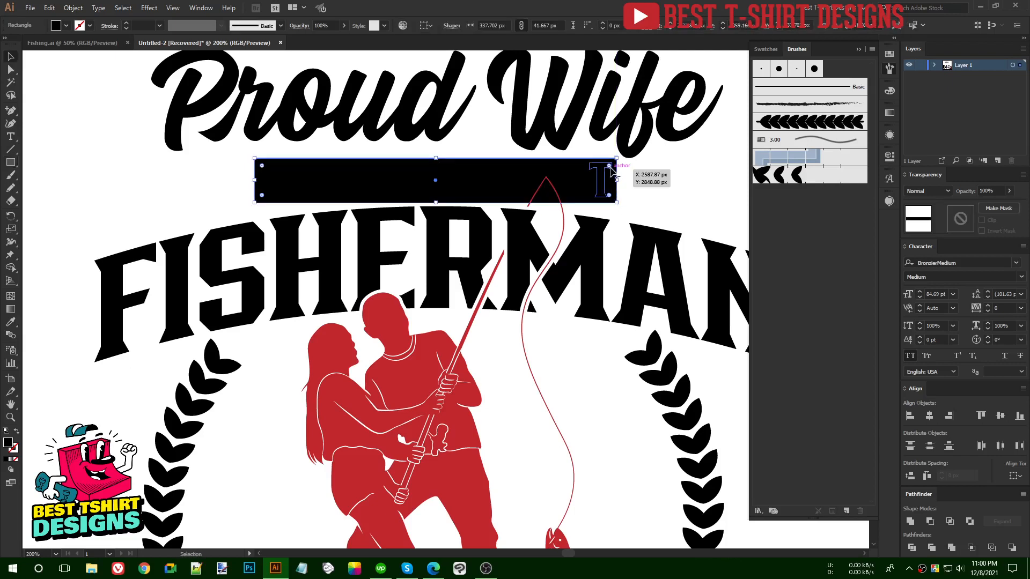
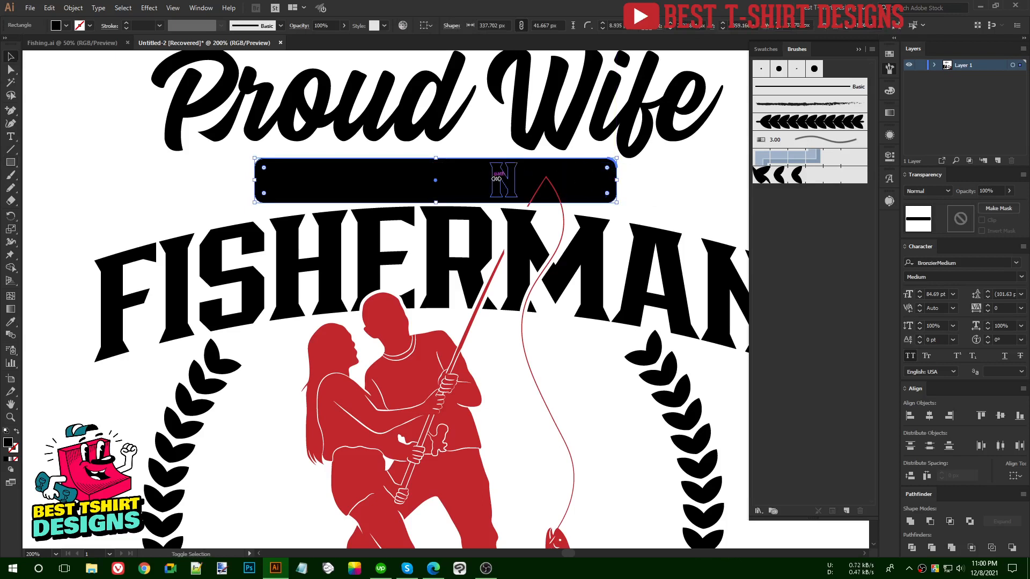
pyautogui.click(625, 189)
pyautogui.click(611, 188)
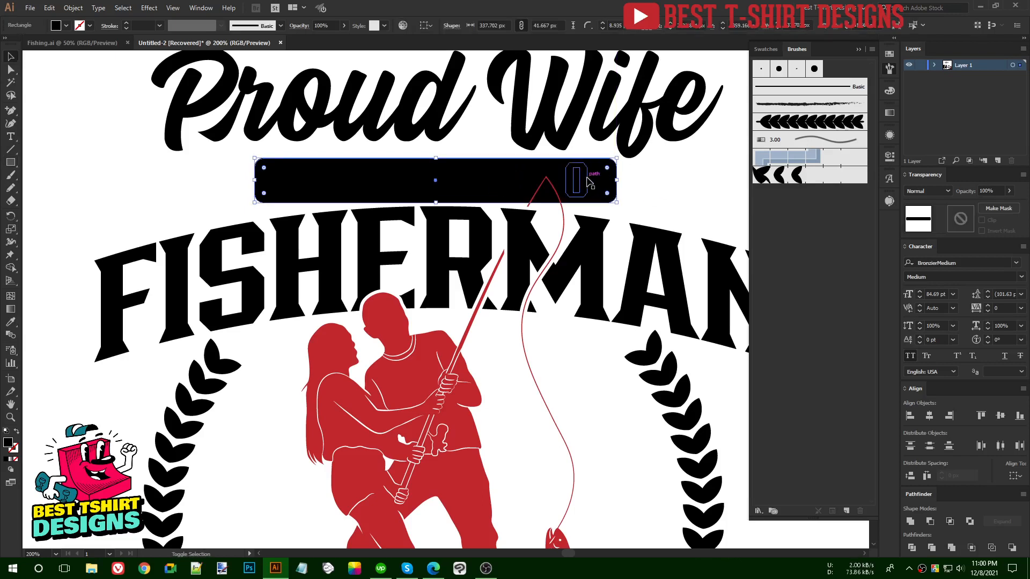
# Center "OF A SMOKIN' HOT" and the rounded rectangle on each other, and knock the lettering out of the rectangle with Minus Front
pyautogui.keyDown('shift'); pyautogui.click(590, 181); pyautogui.keyUp('shift')
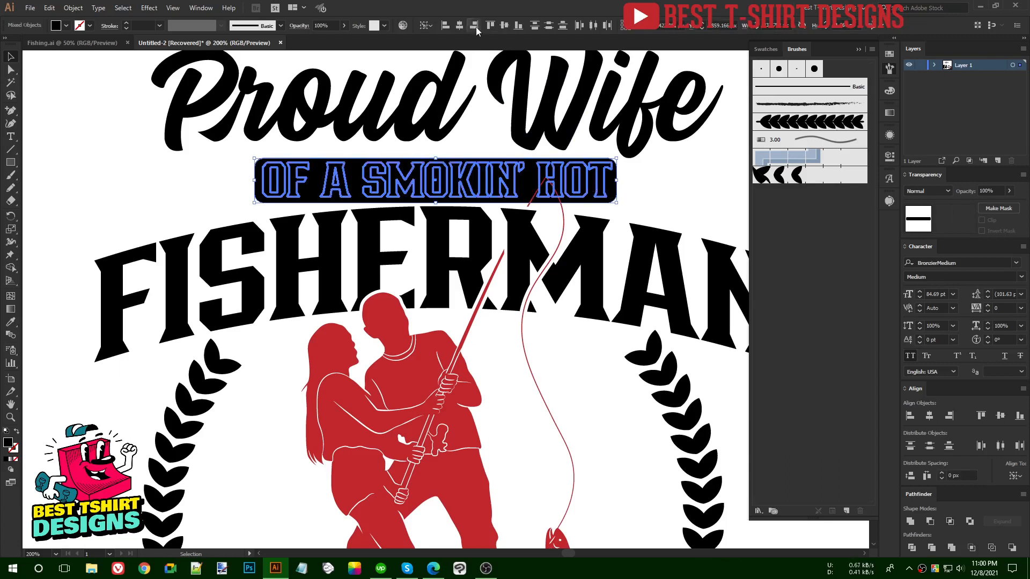
pyautogui.click(460, 25)
pyautogui.click(506, 25)
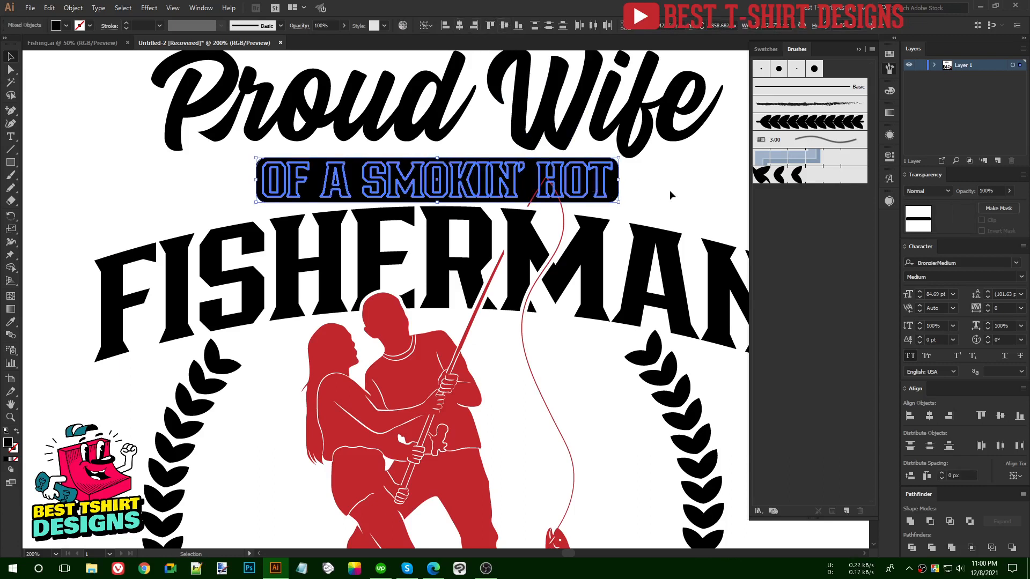
pyautogui.click(929, 522)
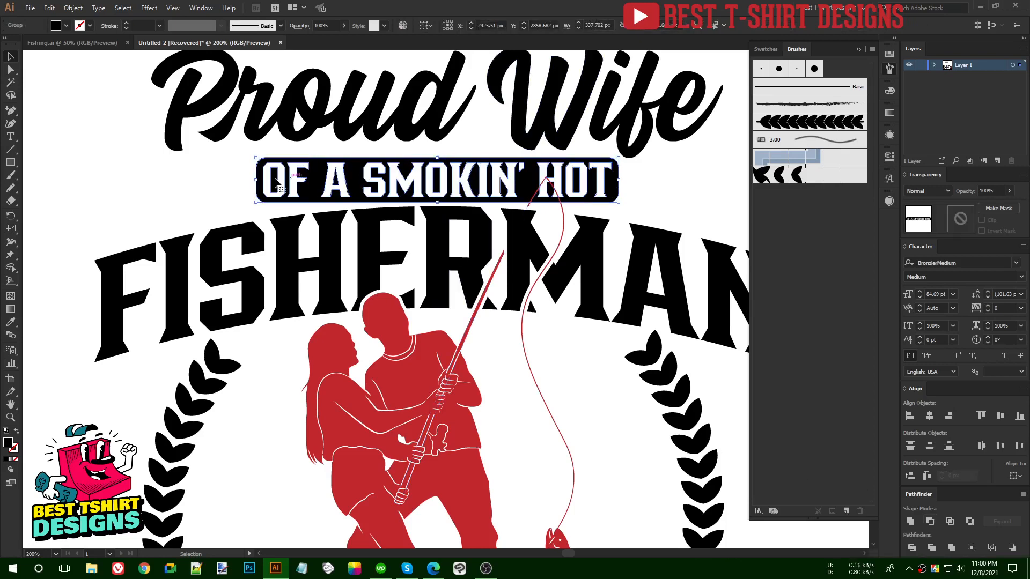
pyautogui.click(236, 176)
# Raise "Proud Wife" slightly, and enlarge the "OF A SMOKIN' HOT" badge around its center to about 424 px wide, nudging it up
pyautogui.scroll(-1, 302, 196)
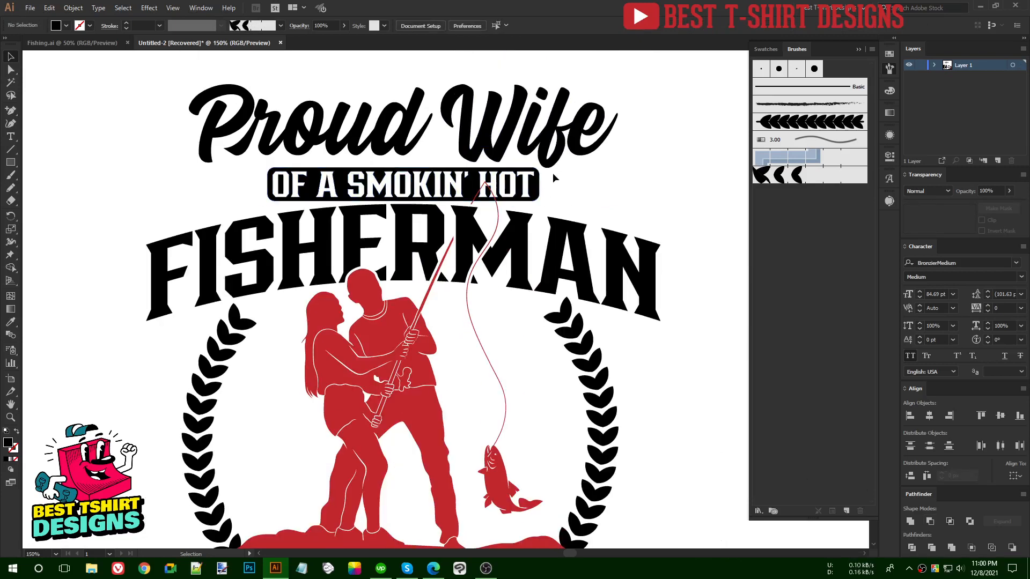
pyautogui.moveTo(545, 162); pyautogui.dragTo(545, 155)
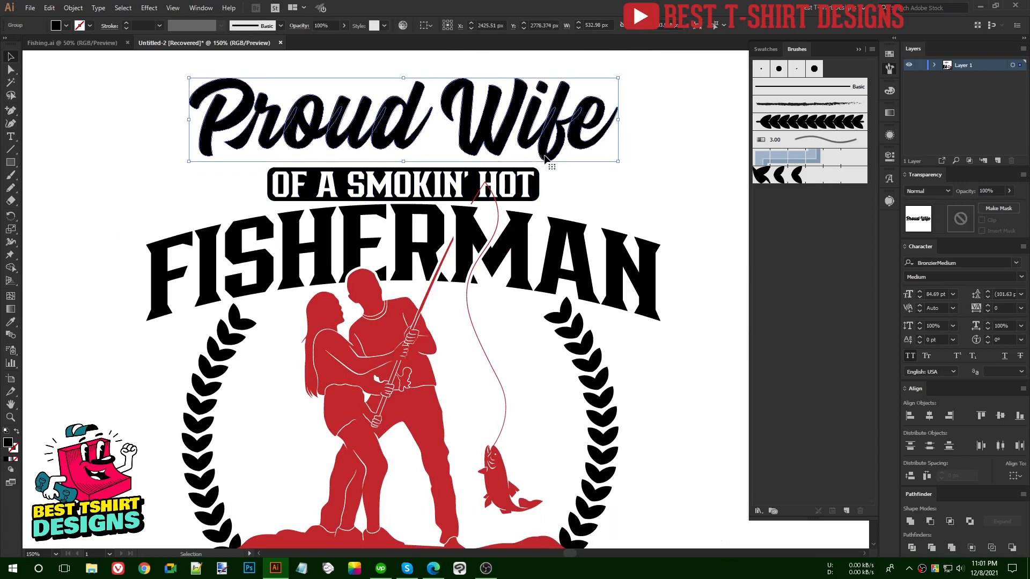
pyautogui.click(529, 185)
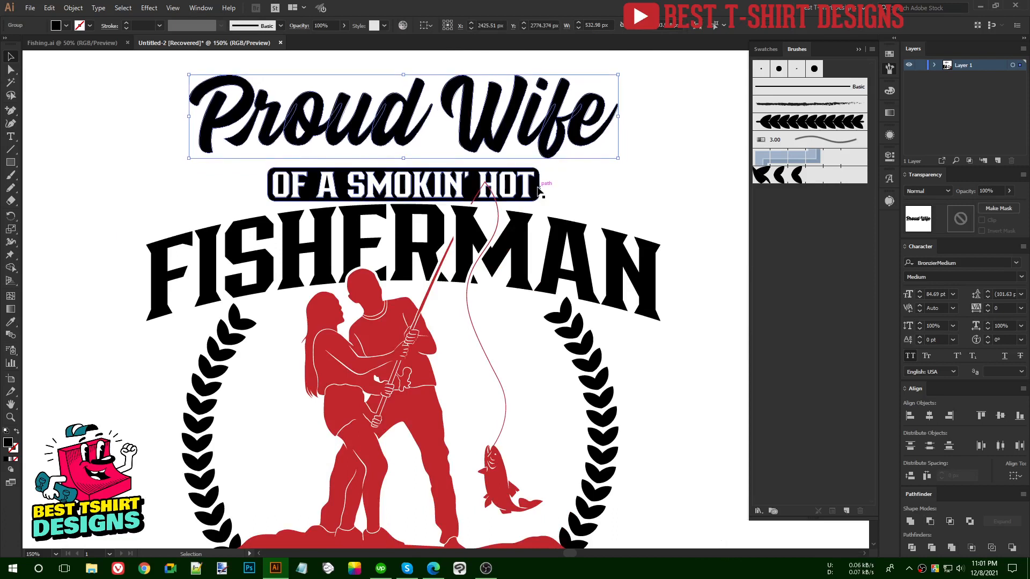
pyautogui.moveTo(540, 185); pyautogui.dragTo(575, 184)
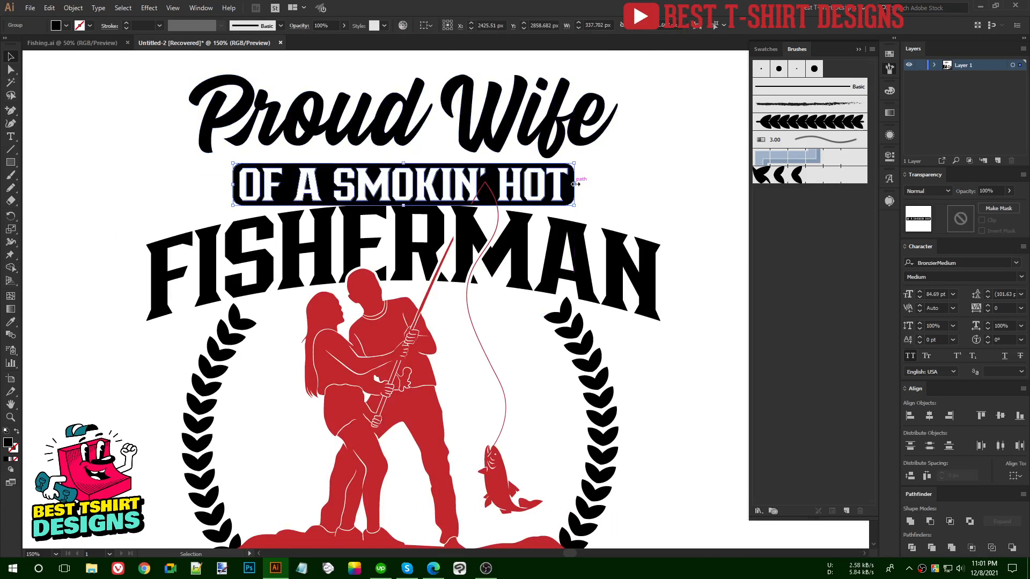
pyautogui.press('Up')
pyautogui.press('Up')
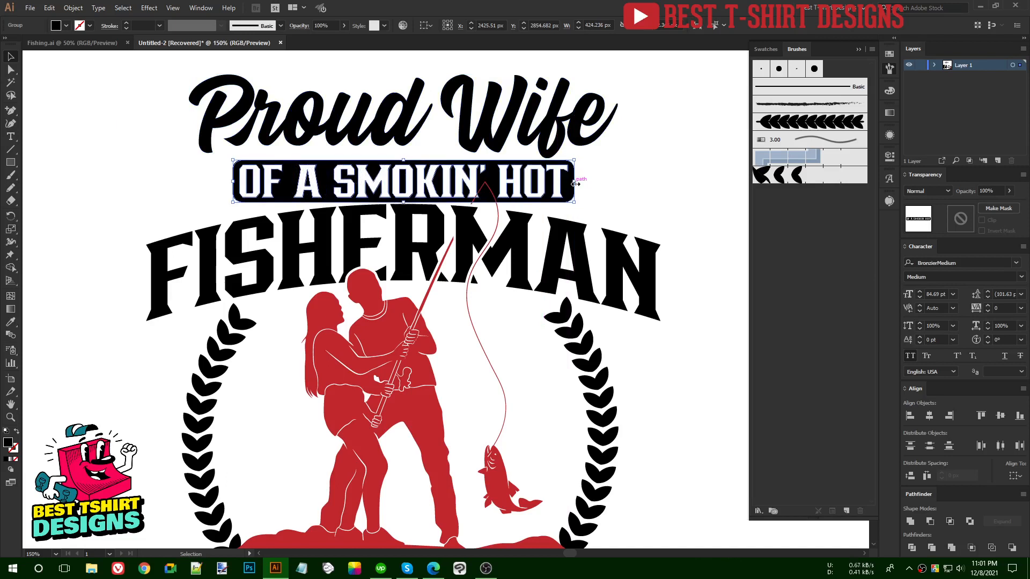
# Nudge the "OF A SMOKIN' HOT" badge up about 4 px toward "Proud Wife"
pyautogui.press('Up')
pyautogui.press('Up')
pyautogui.press('Up')
pyautogui.press('Up')
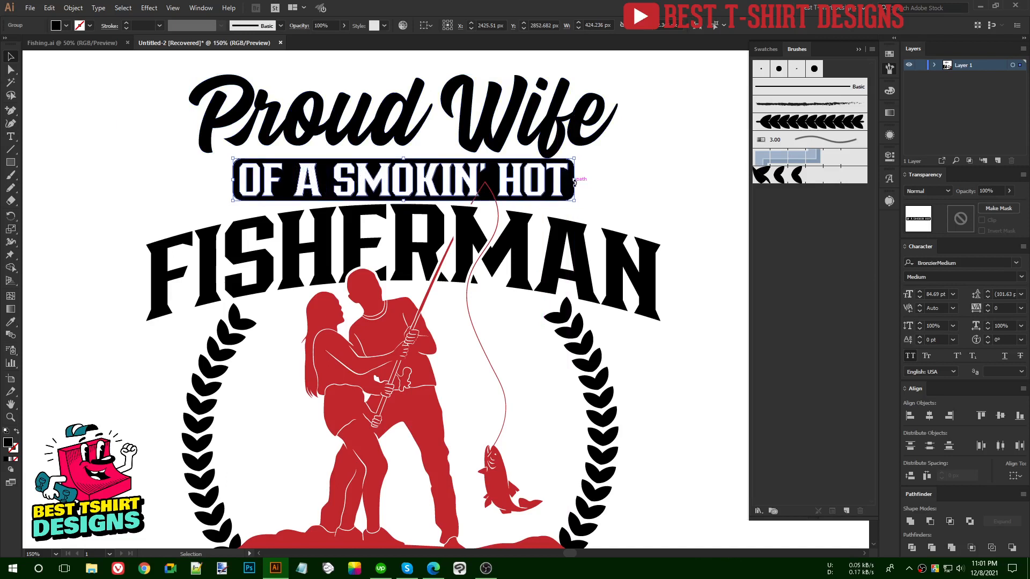
pyautogui.click(606, 191)
pyautogui.scroll(2, 606, 191)
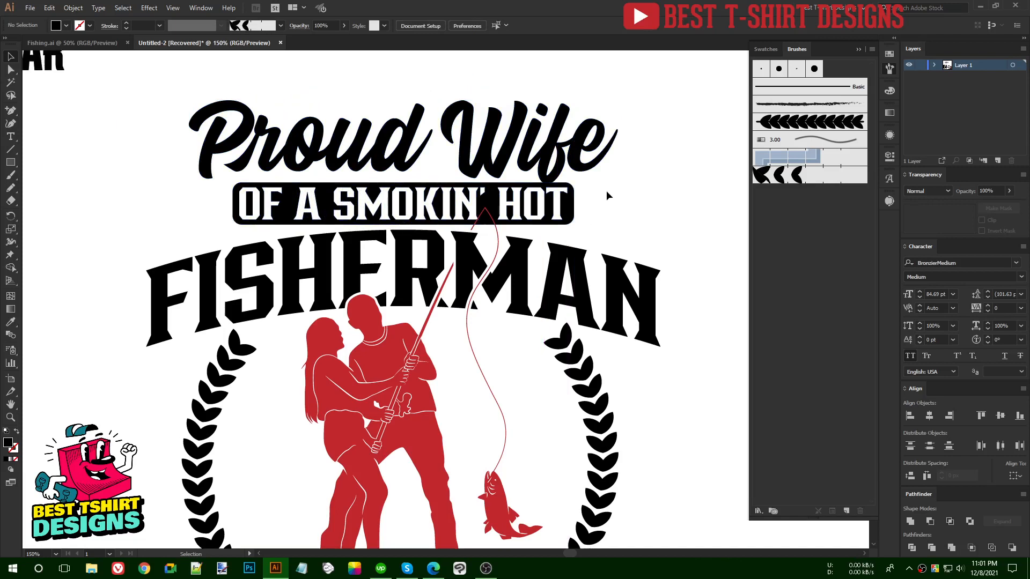
# Copy the fishing-line outline path from the opacity mask of "FISHERMAN"
pyautogui.click(512, 261)
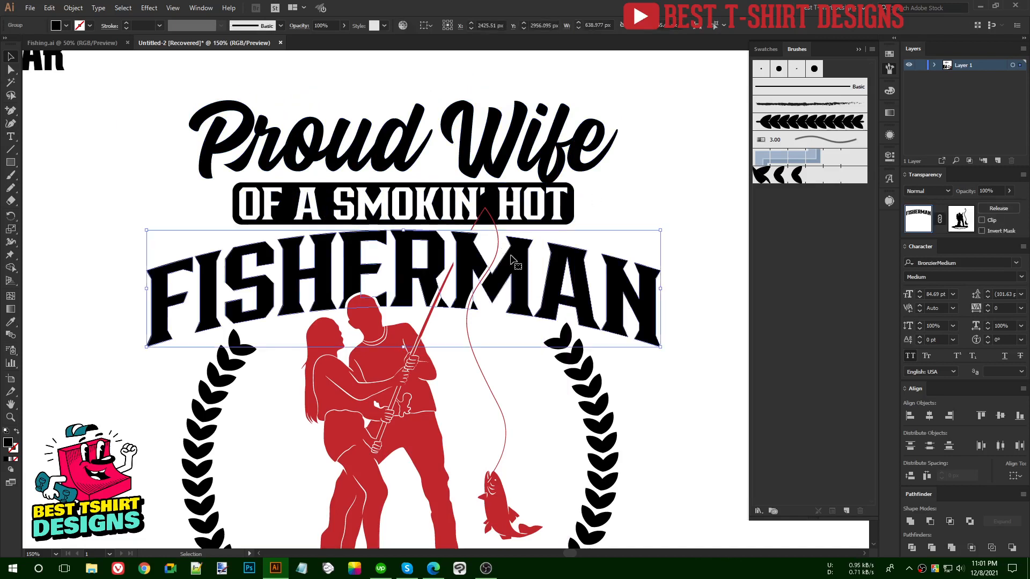
pyautogui.click(961, 219)
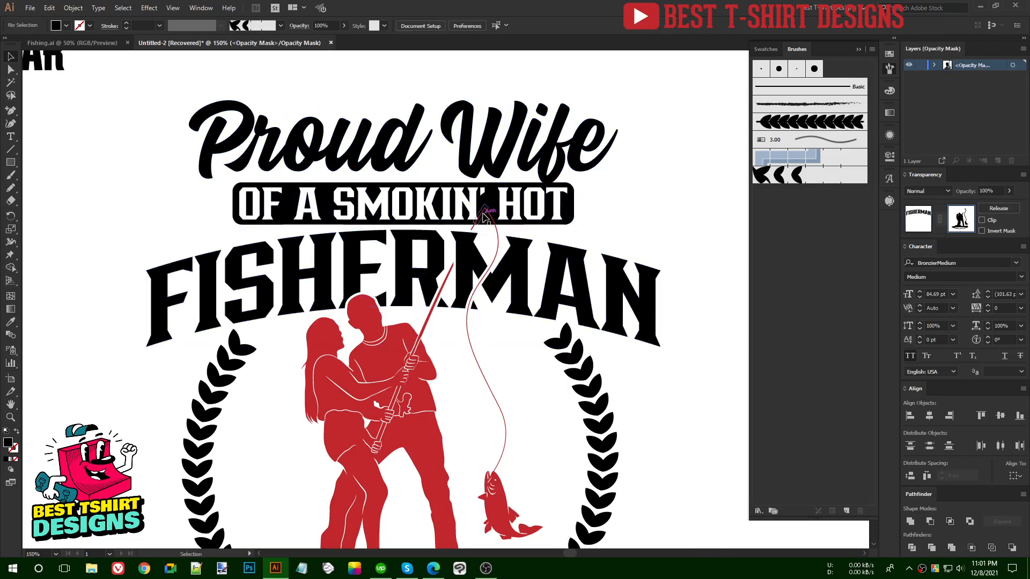
pyautogui.scroll(2, 484, 220)
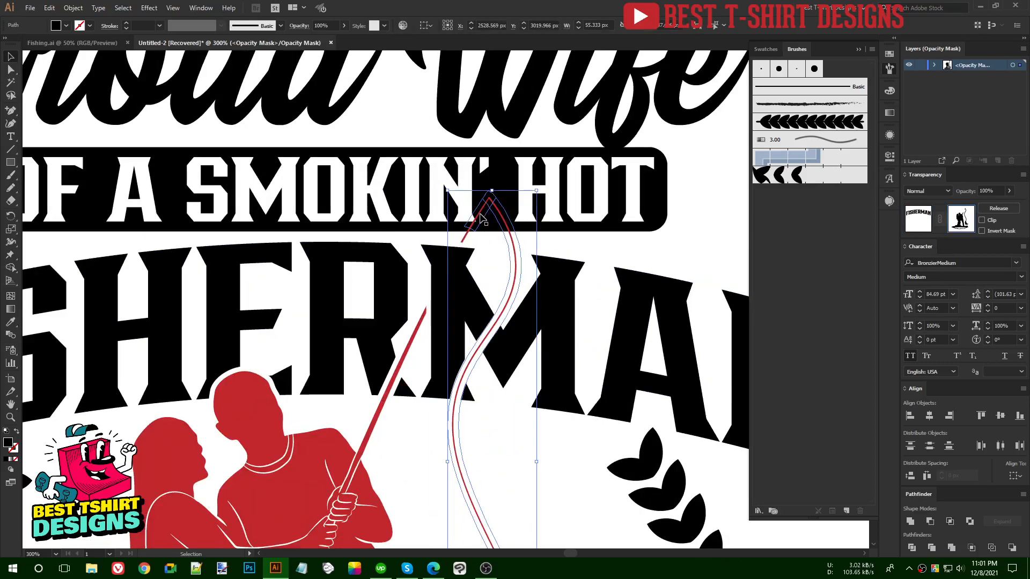
pyautogui.click(480, 217)
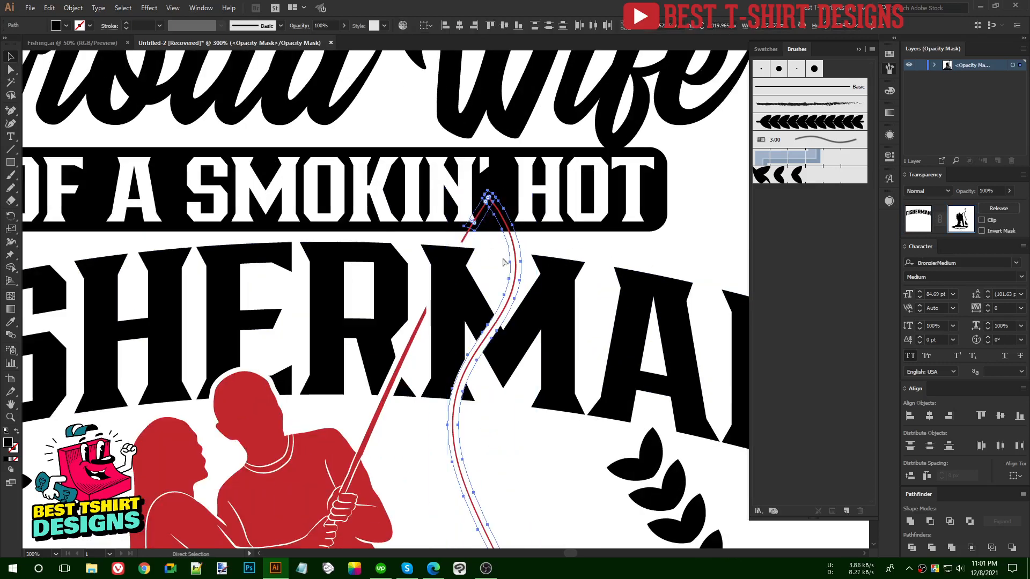
# Add an unclipped opacity mask to the "OF A SMOKIN' HOT" badge and paste the fishing-line outline in place inside it
pyautogui.click(916, 220)
pyautogui.click(575, 224)
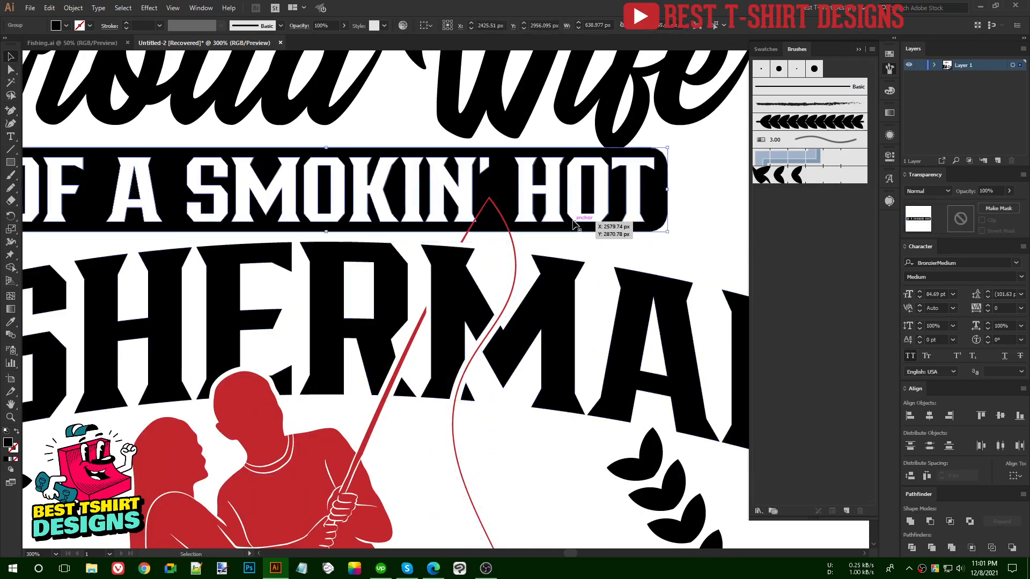
pyautogui.doubleClick(967, 217)
pyautogui.click(981, 219)
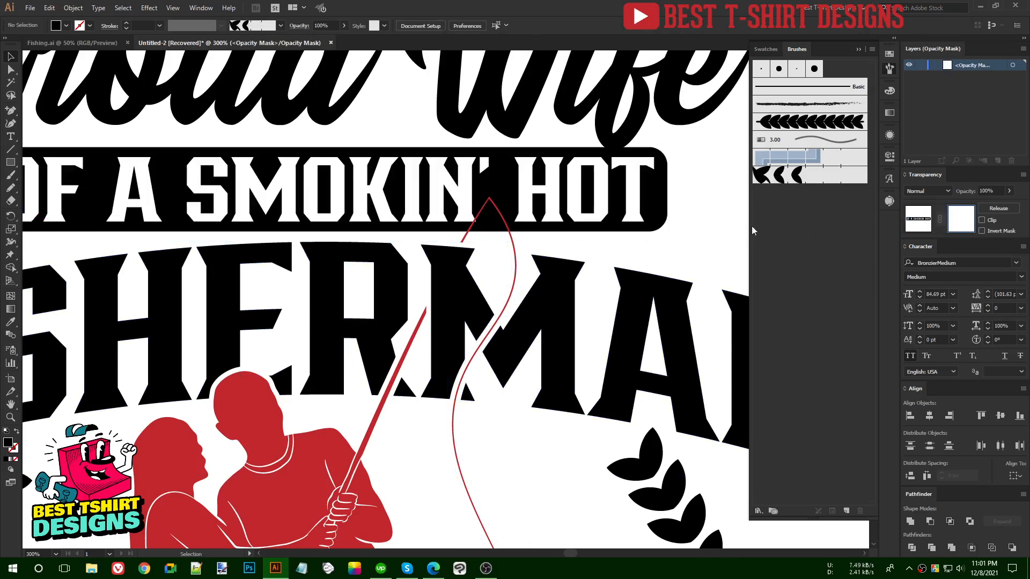
pyautogui.hotkey('ctrl', 'f')
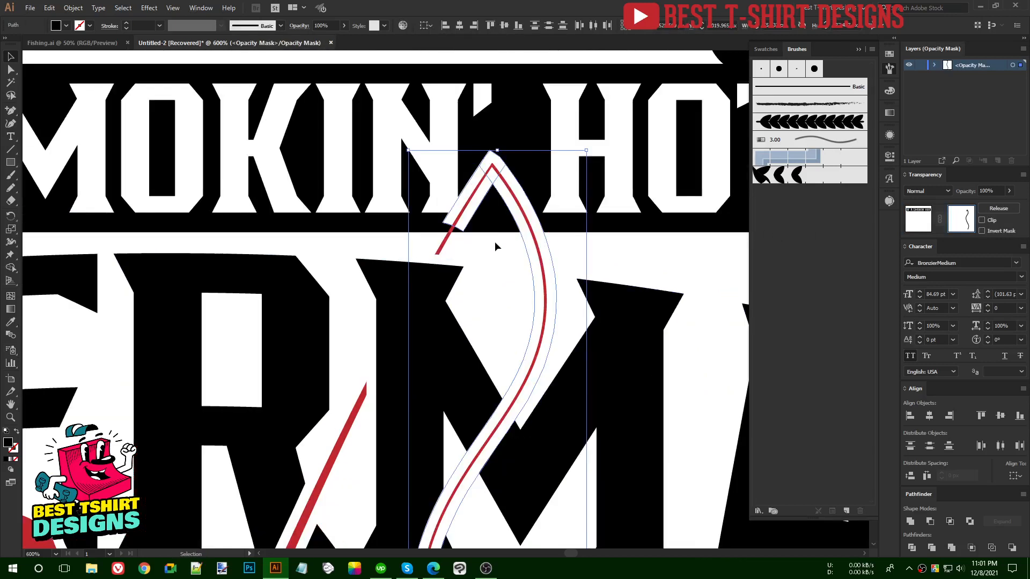
# Extend the short end of the fishing-line outline in the badge's opacity mask past the badge's lower edge, and return to the artwork
pyautogui.click(471, 228)
pyautogui.scroll(1, 450, 215)
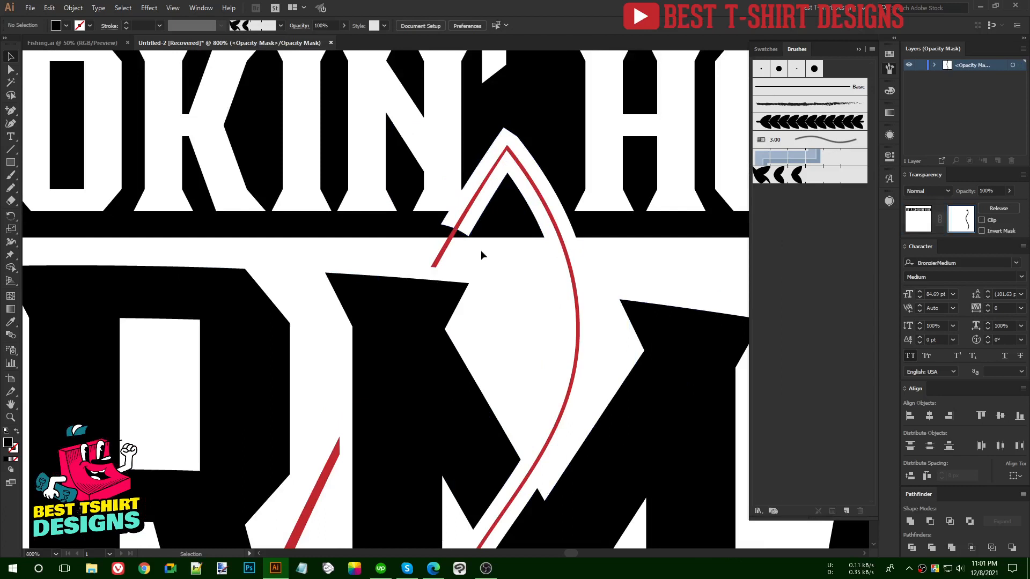
pyautogui.press('a')
pyautogui.moveTo(468, 236); pyautogui.dragTo(423, 249)
pyautogui.click(490, 265)
pyautogui.scroll(-1, 438, 277)
pyautogui.scroll(-2, 437, 278)
pyautogui.click(486, 294)
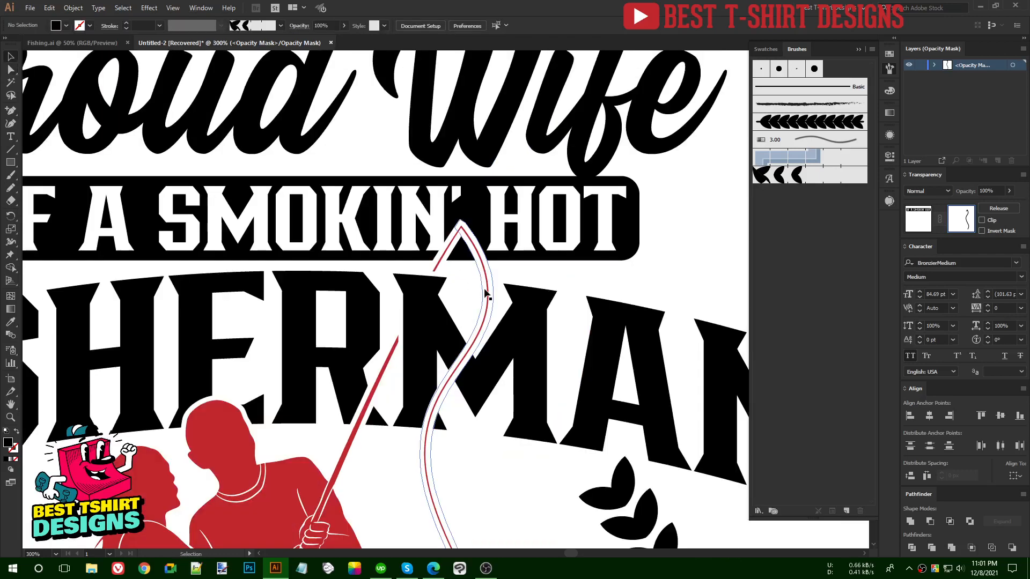
pyautogui.press('v')
pyautogui.click(914, 224)
pyautogui.click(631, 267)
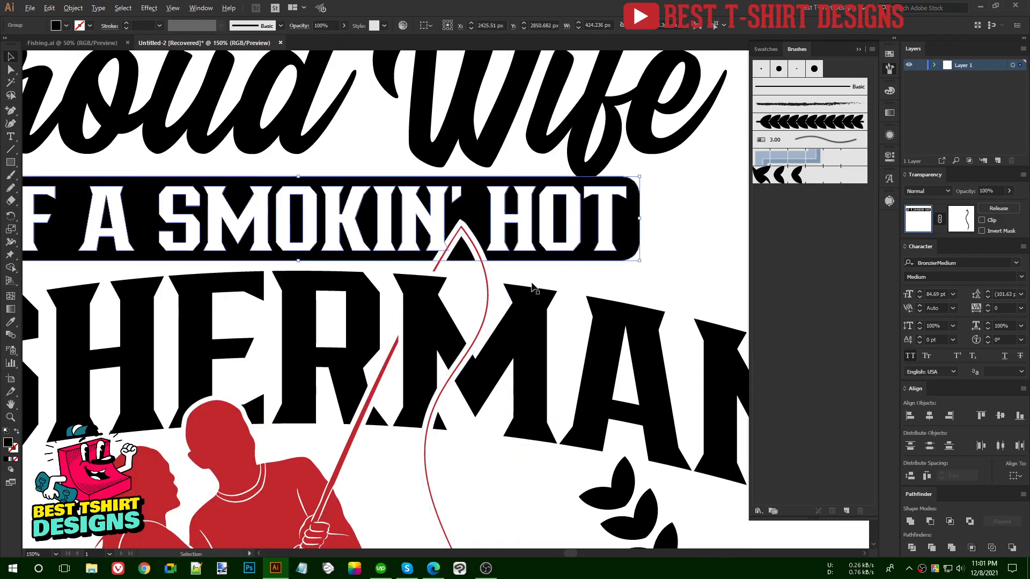
# Create a 5 px Offset Path of "Proud Wife" with Miter joins and miter limit 4
pyautogui.scroll(-2, 617, 271)
pyautogui.scroll(1, 605, 274)
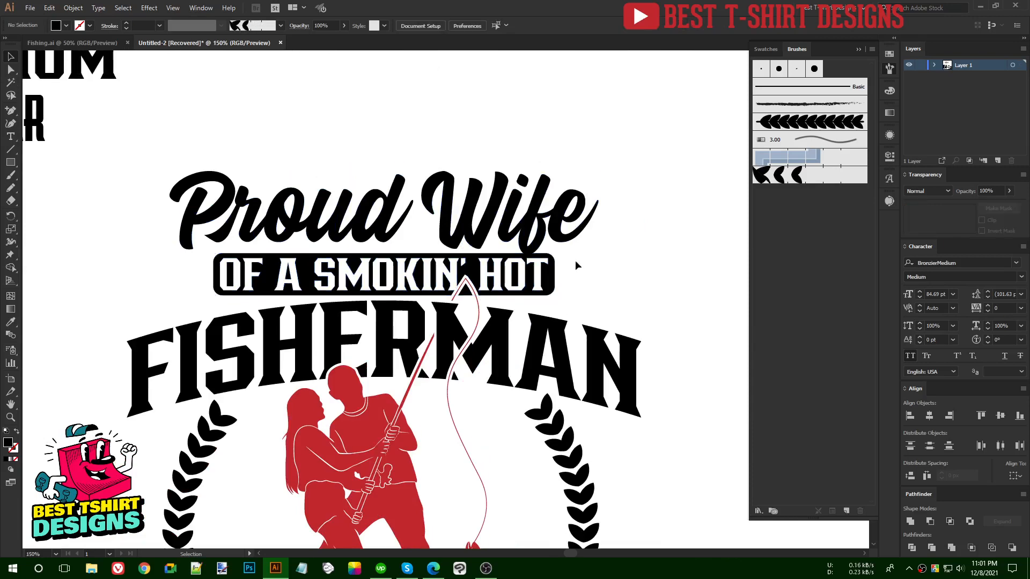
pyautogui.scroll(1, 518, 237)
pyautogui.click(518, 236)
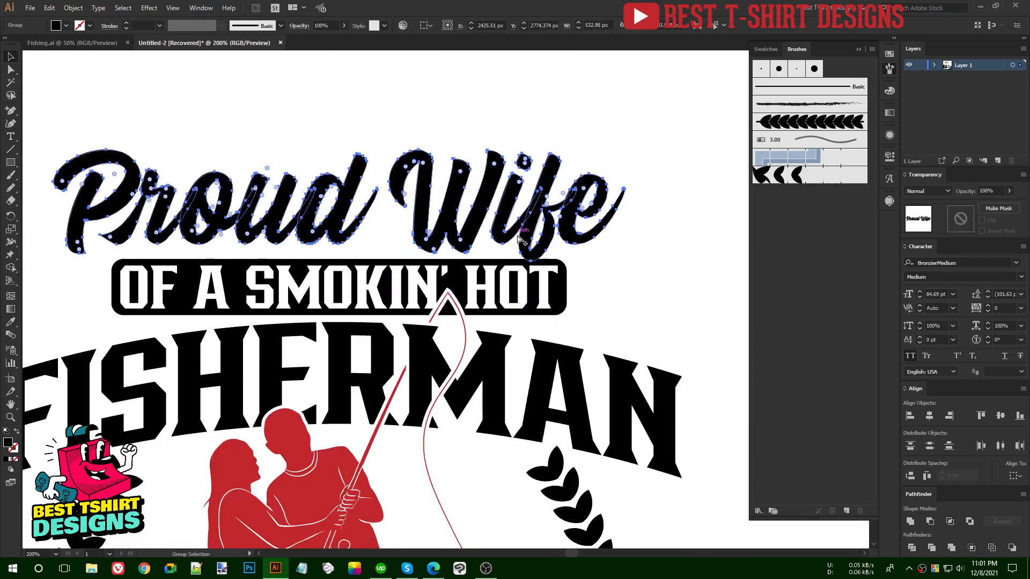
pyautogui.hotkey('alt', 'o')
pyautogui.click(635, 245)
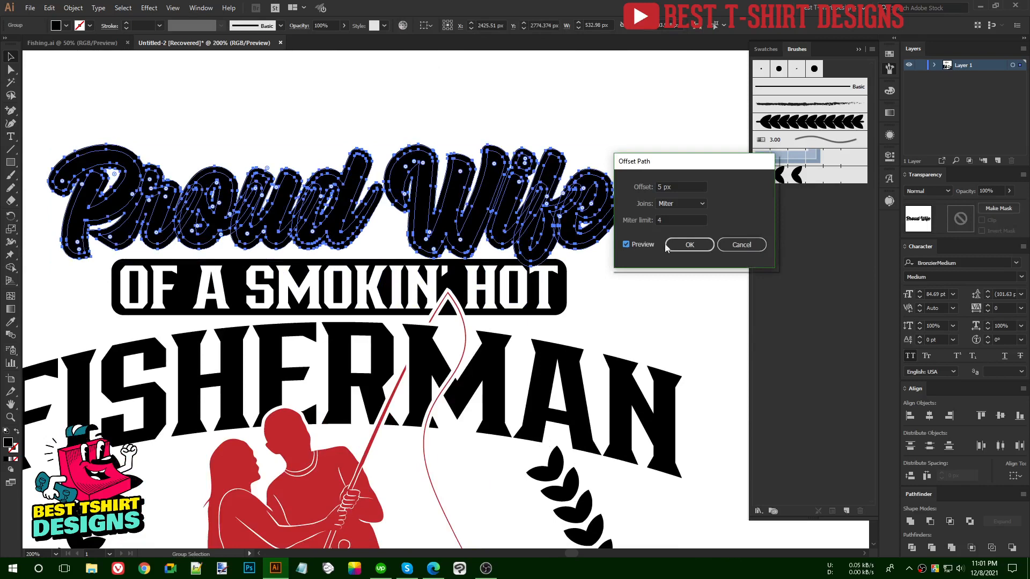
pyautogui.click(689, 244)
# Paste the offset "Proud Wife" shape in place into the "OF A SMOKIN' HOT" badge's opacity mask, and return to the artwork
pyautogui.click(566, 299)
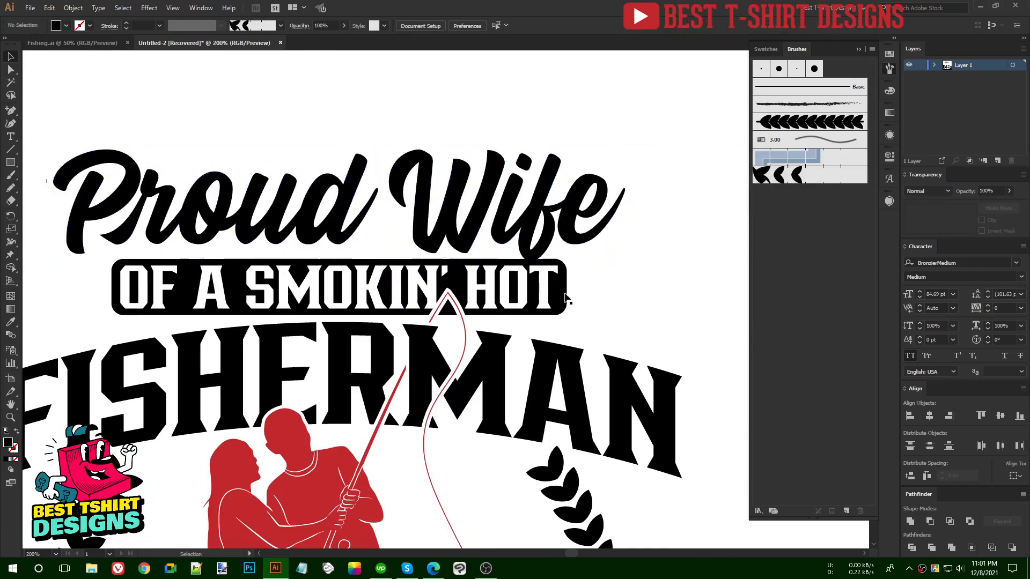
pyautogui.click(565, 294)
pyautogui.click(964, 222)
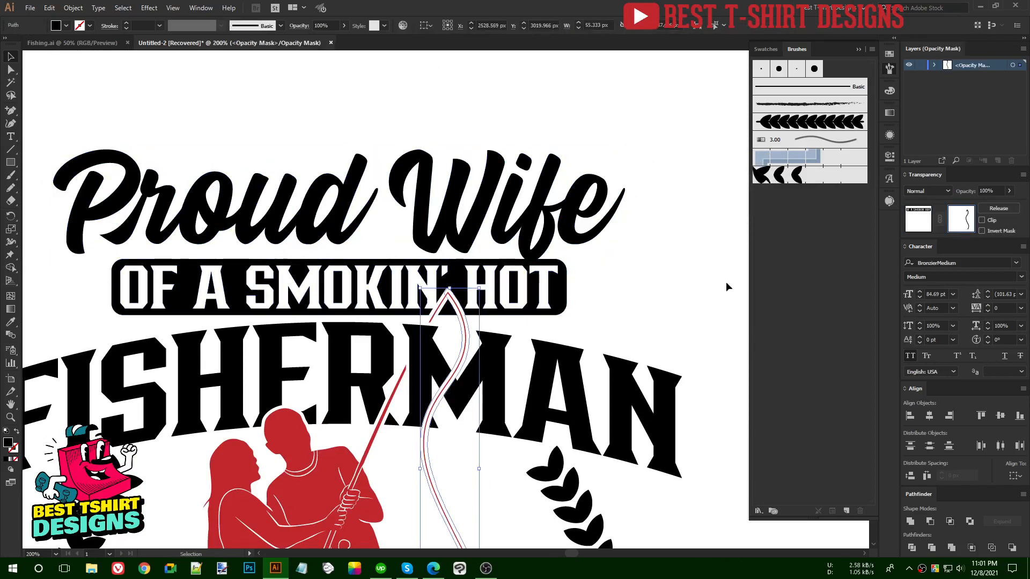
pyautogui.click(683, 286)
pyautogui.hotkey('ctrl', 'f')
pyautogui.click(636, 287)
pyautogui.hotkey('ctrl', '-')
pyautogui.hotkey('ctrl', '-')
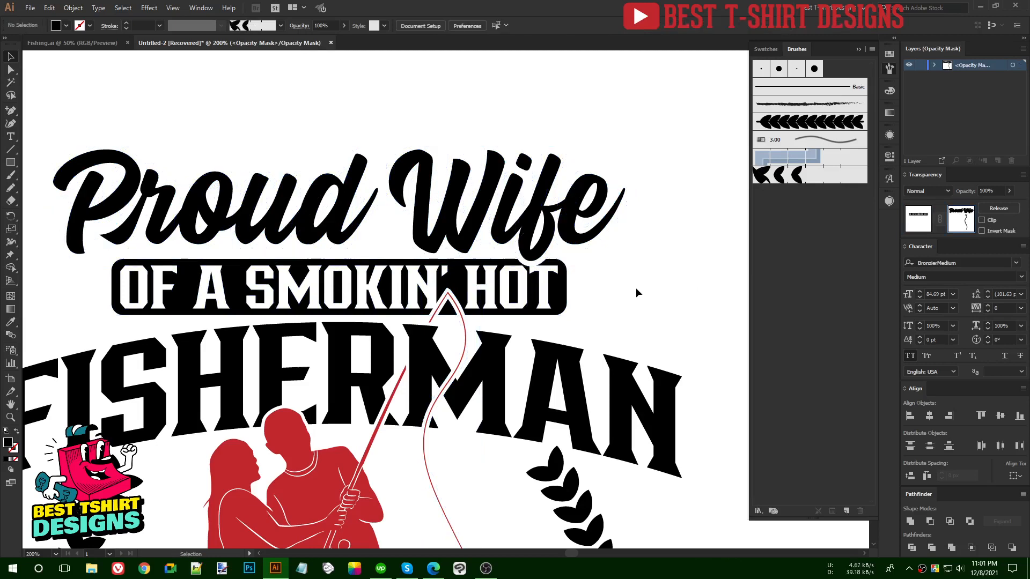
pyautogui.scroll(-1, 483, 242)
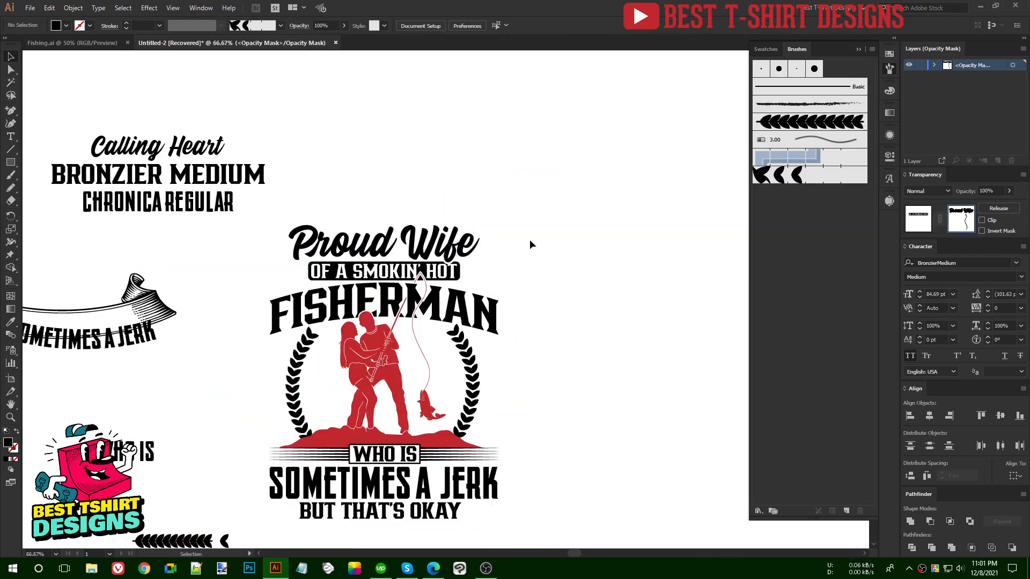
pyautogui.click(926, 220)
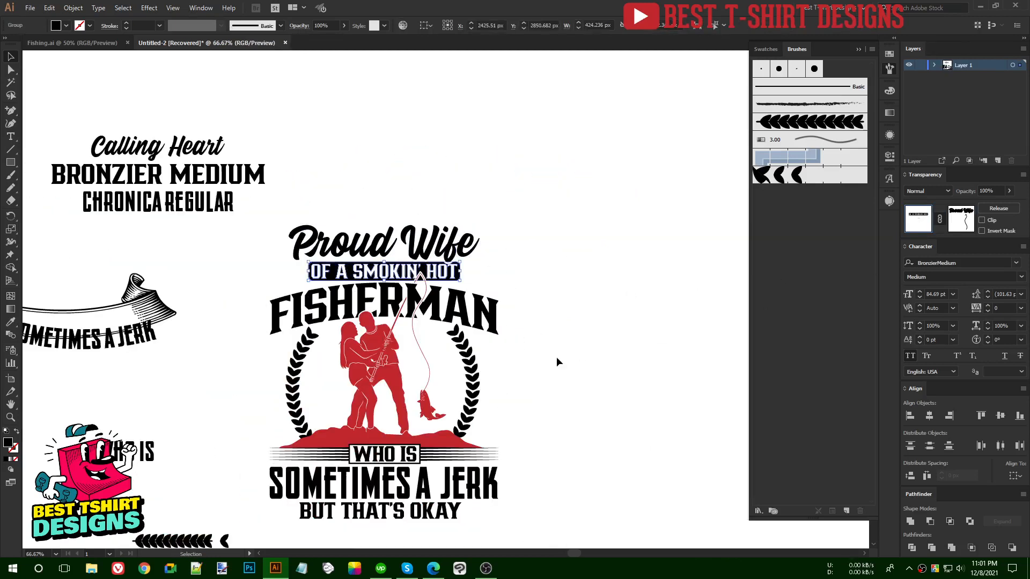
# Copy the tapered lines on the right of "WHO IS" out of their group and paste them as a separate object
pyautogui.scroll(-2, 557, 362)
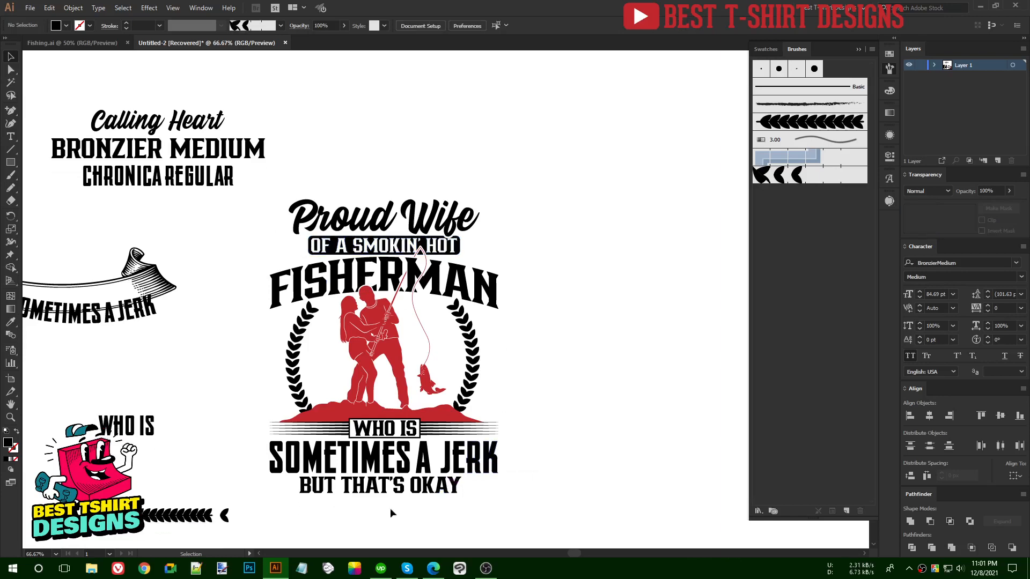
pyautogui.scroll(1, 302, 533)
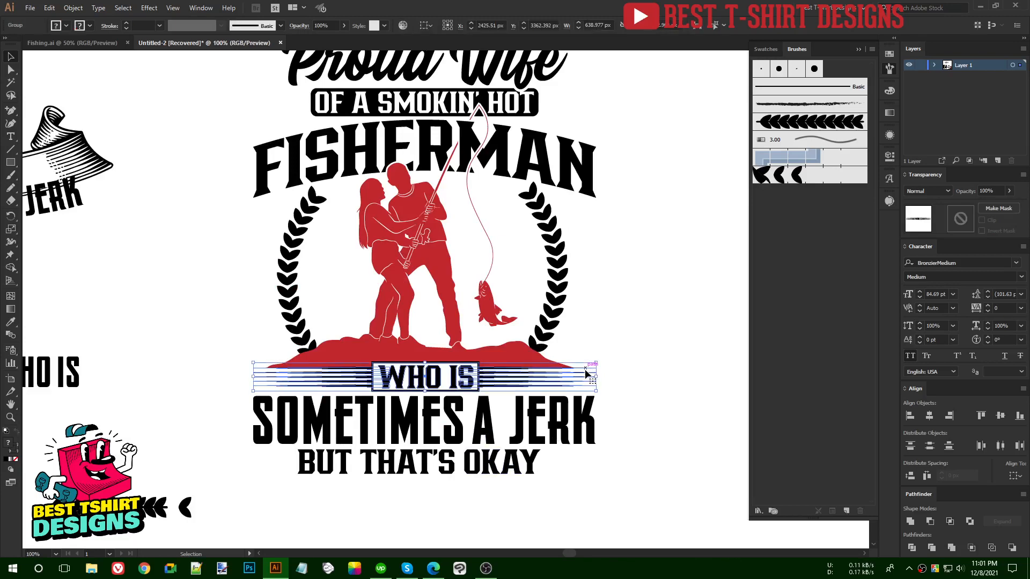
pyautogui.doubleClick(585, 372)
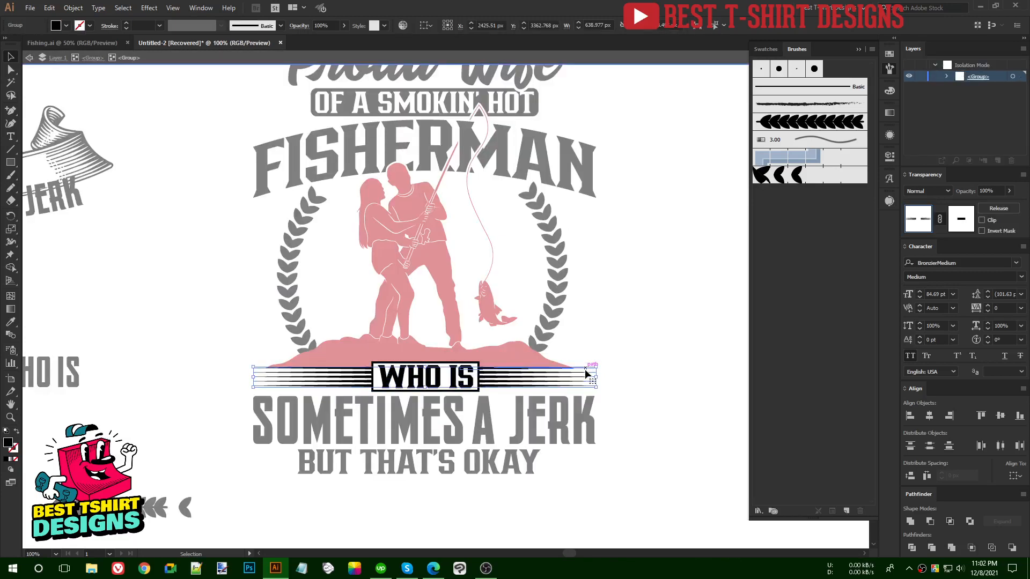
pyautogui.doubleClick(587, 371)
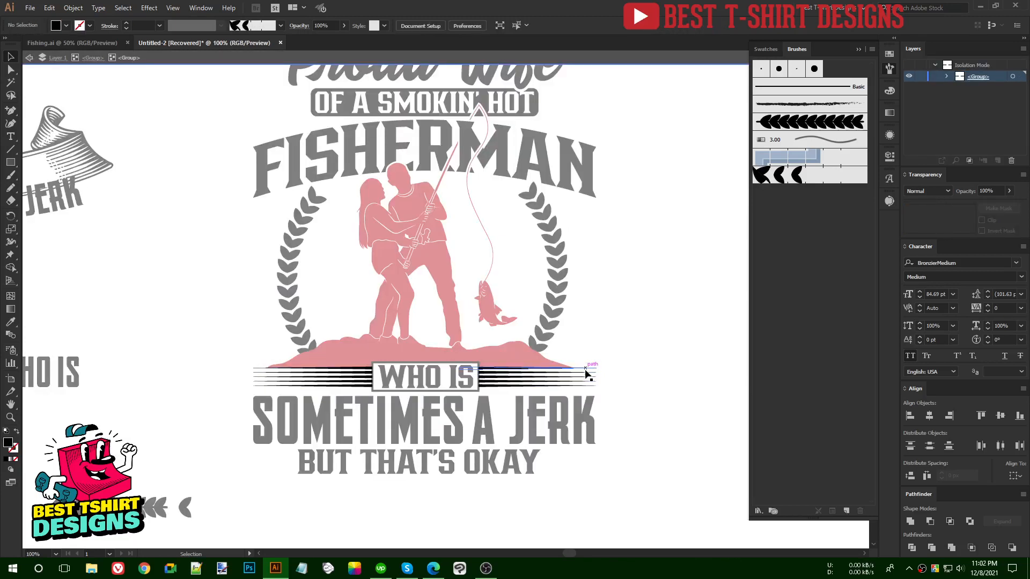
pyautogui.doubleClick(595, 496)
pyautogui.hotkey('ctrl', 'v')
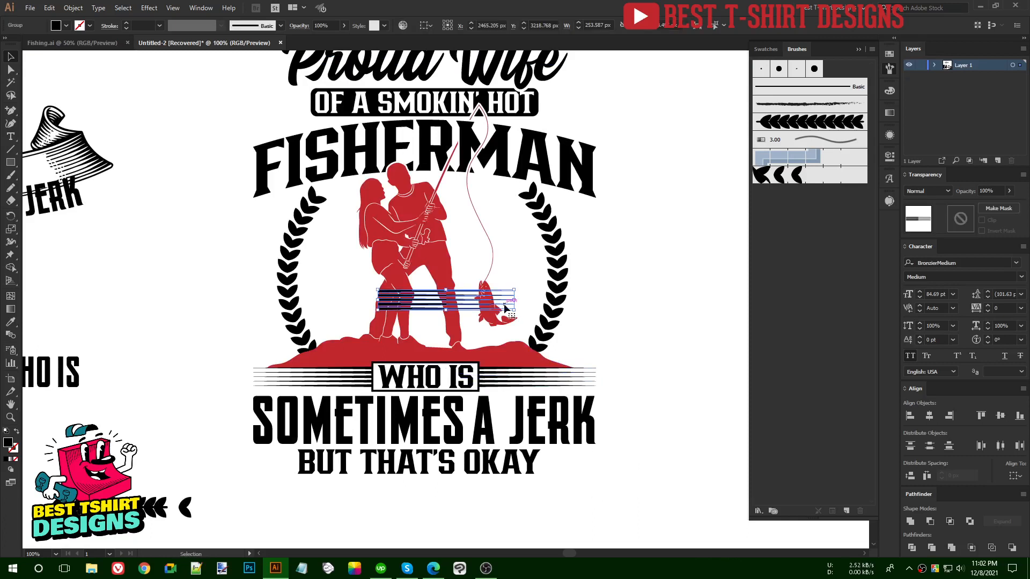
# Place the pasted tapered lines to the right of "BUT THAT'S OKAY", shrunk to about 84 px wide with their tips under the K of "JERK"
pyautogui.moveTo(506, 304); pyautogui.dragTo(672, 465)
pyautogui.moveTo(679, 465); pyautogui.dragTo(596, 463)
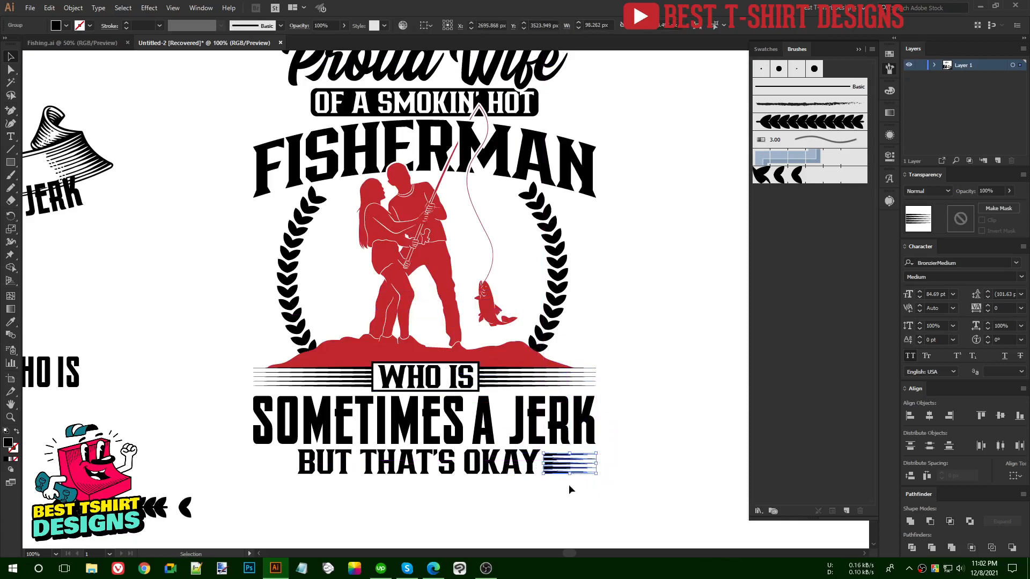
pyautogui.scroll(3, 569, 484)
pyautogui.click(591, 488)
pyautogui.scroll(4, 591, 488)
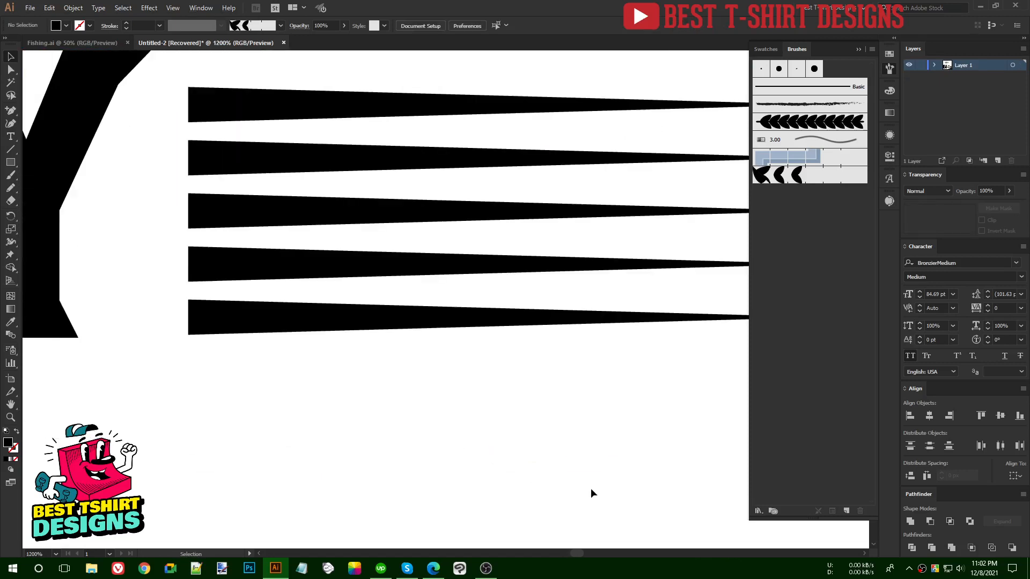
pyautogui.scroll(2, 591, 488)
pyautogui.scroll(-3, 536, 474)
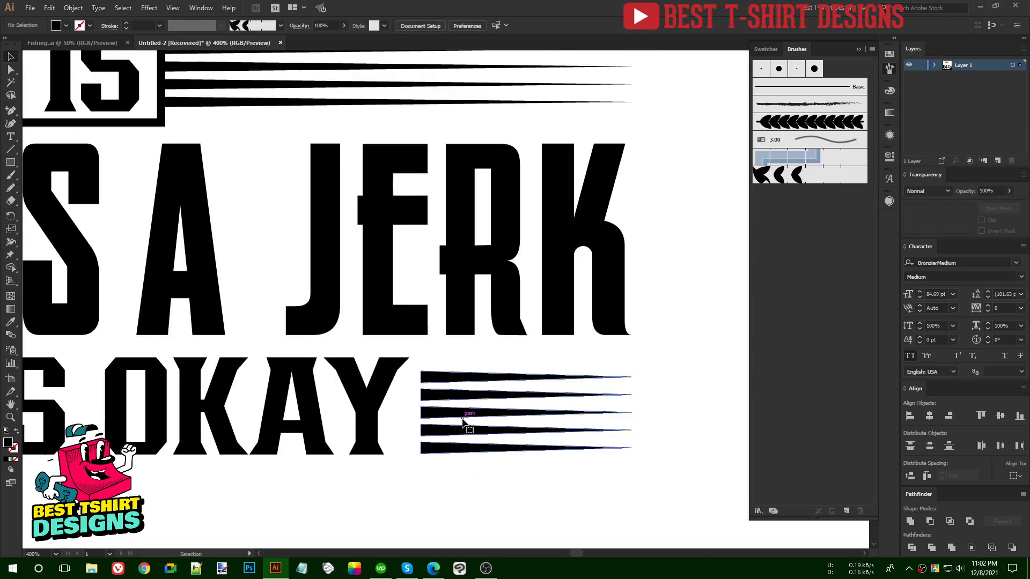
pyautogui.click(462, 422)
pyautogui.moveTo(421, 413); pyautogui.dragTo(452, 414)
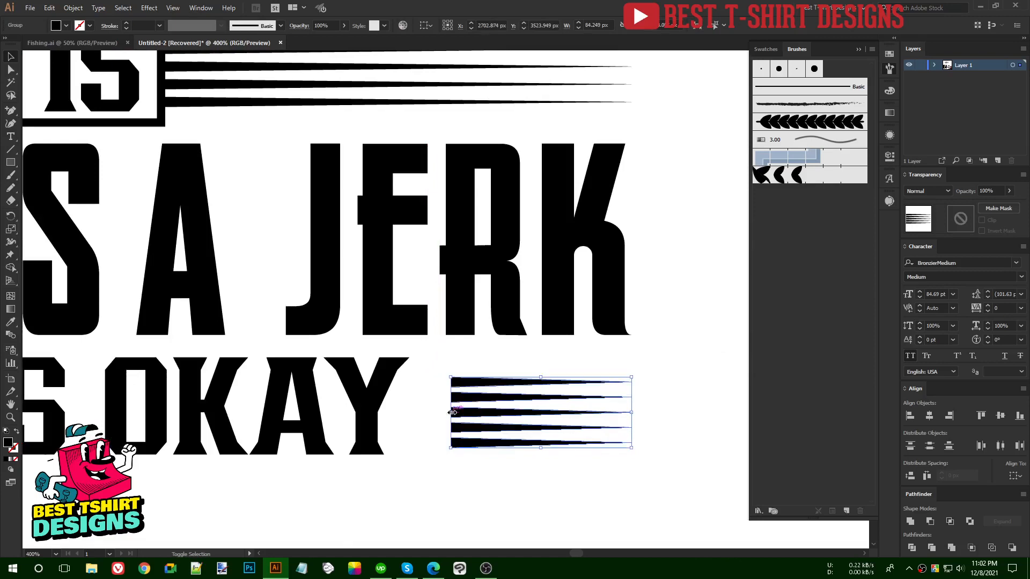
# Duplicate the small tapered lines to the left of "BUT THAT'S OKAY" and left-align the copy with "SOMETIMES A JERK"
pyautogui.scroll(-3, 576, 392)
pyautogui.scroll(-1, 575, 391)
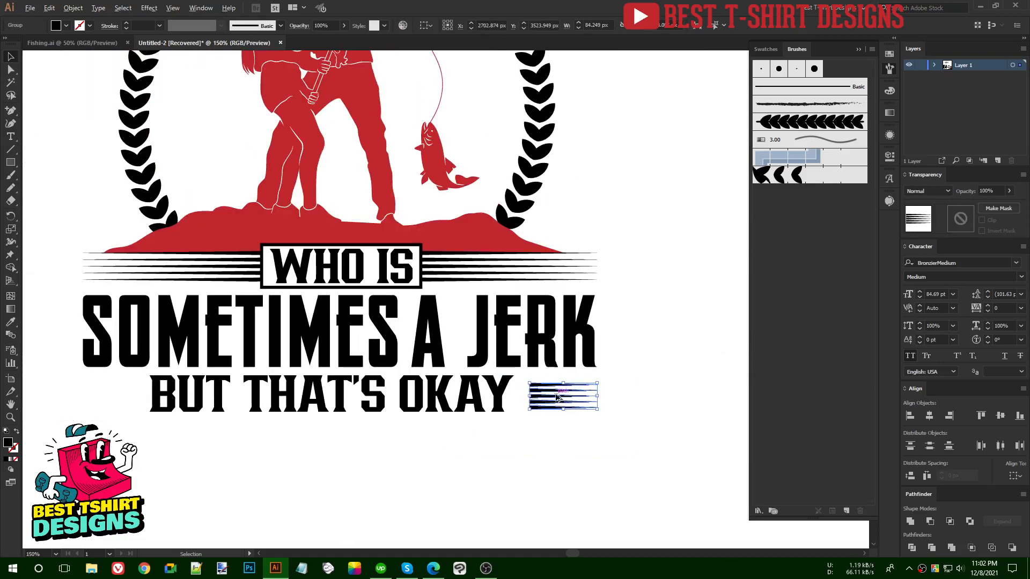
pyautogui.moveTo(555, 399); pyautogui.dragTo(110, 399)
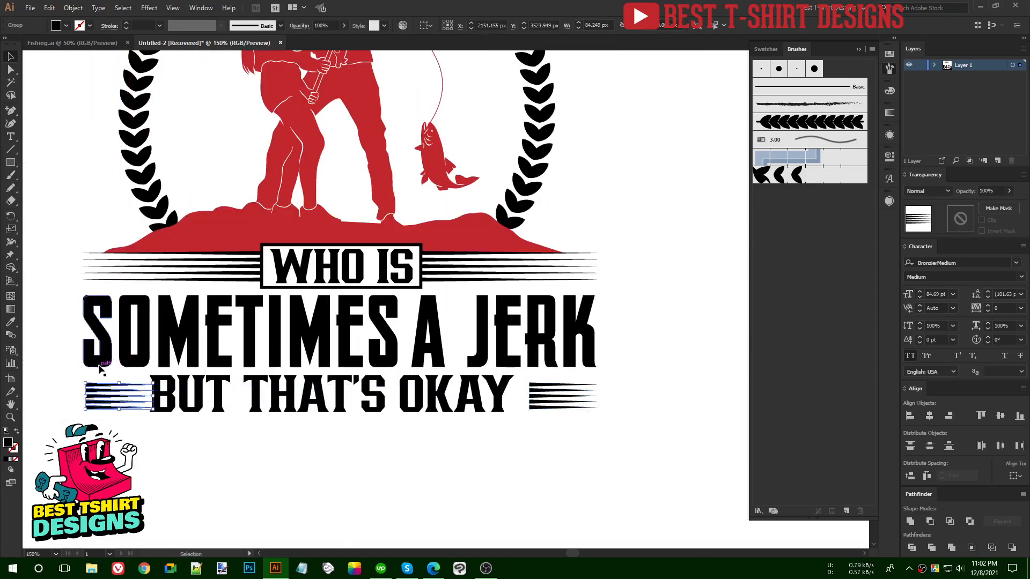
pyautogui.keyDown('shift'); pyautogui.click(100, 367); pyautogui.keyUp('shift')
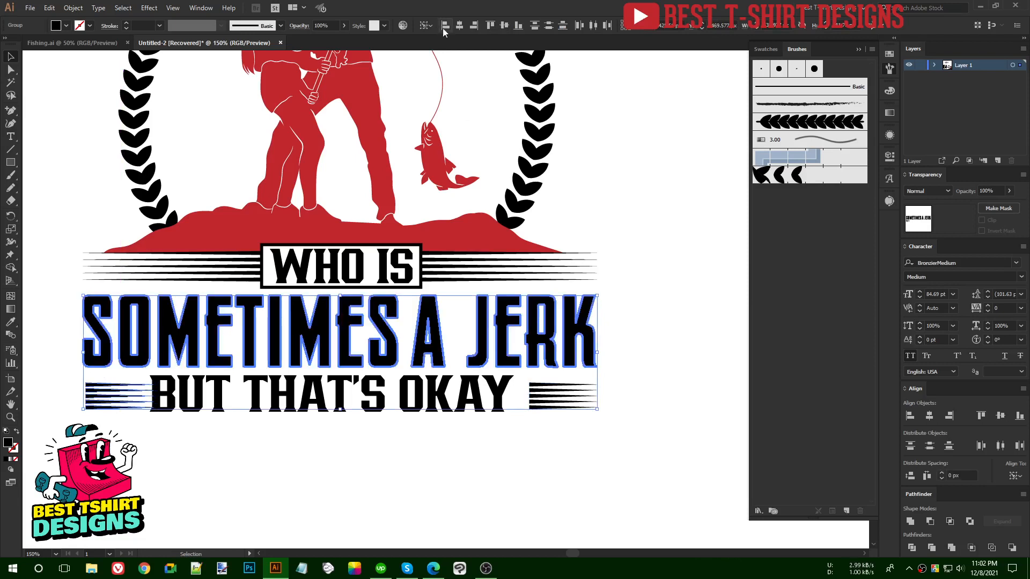
pyautogui.click(664, 359)
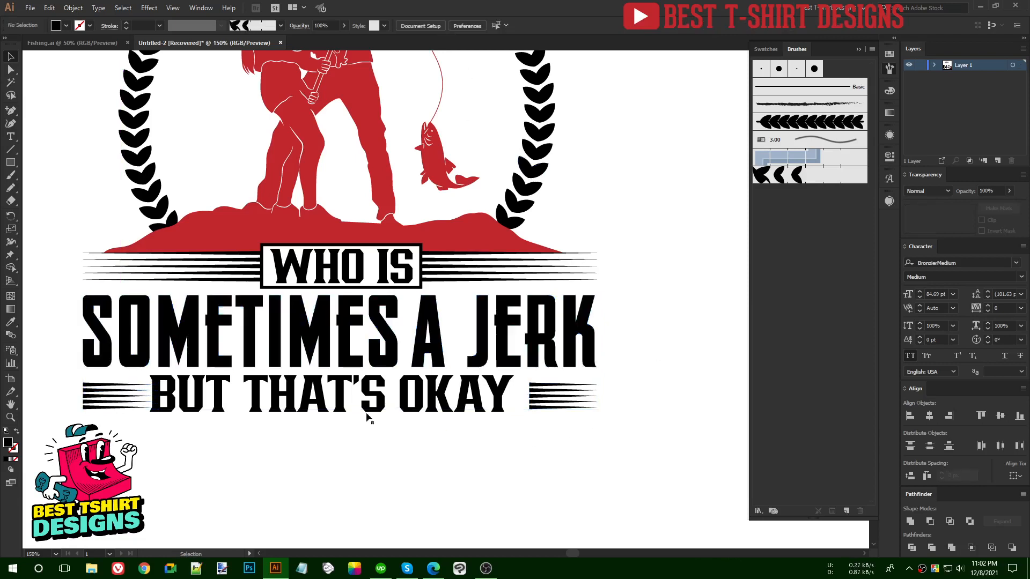
# Reflect the tapered lines on the left of "BUT THAT'S OKAY" across the vertical axis
pyautogui.click(129, 396)
pyautogui.press('o')
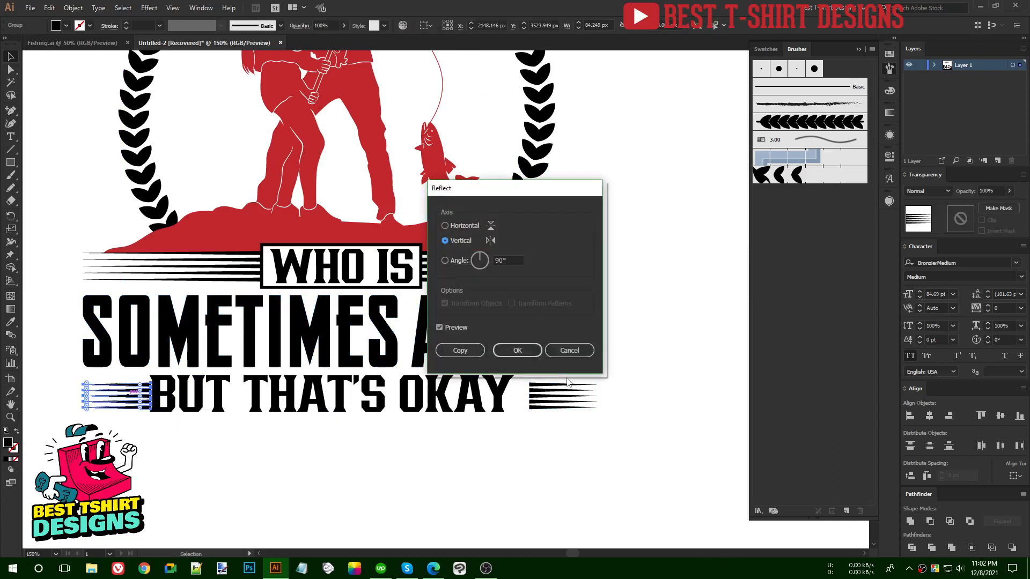
pyautogui.click(516, 350)
# Centre the two tapered line sets and "BUT THAT'S OKAY" on one row and distribute the horizontal spacing evenly
pyautogui.click(128, 381)
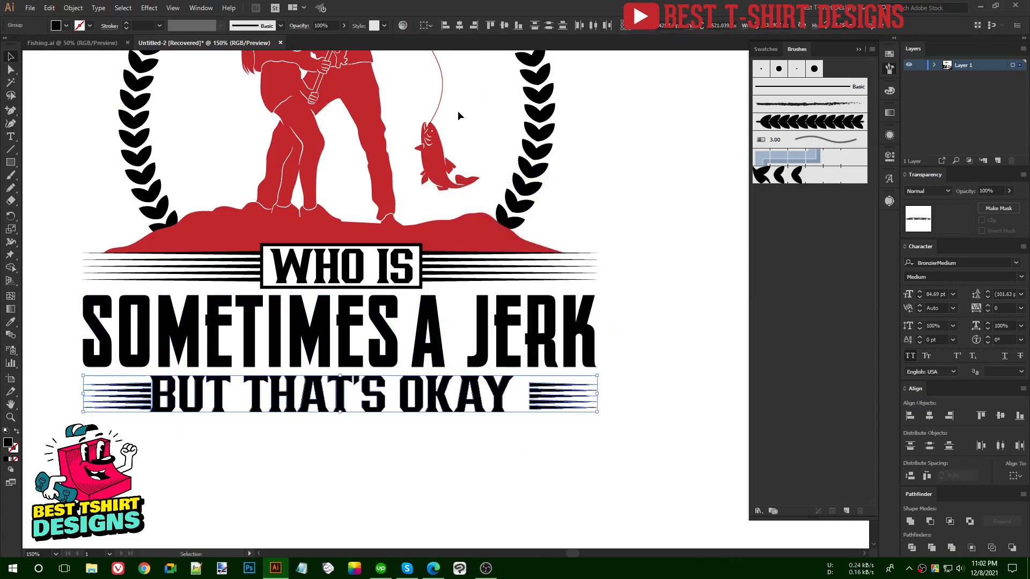
pyautogui.click(503, 25)
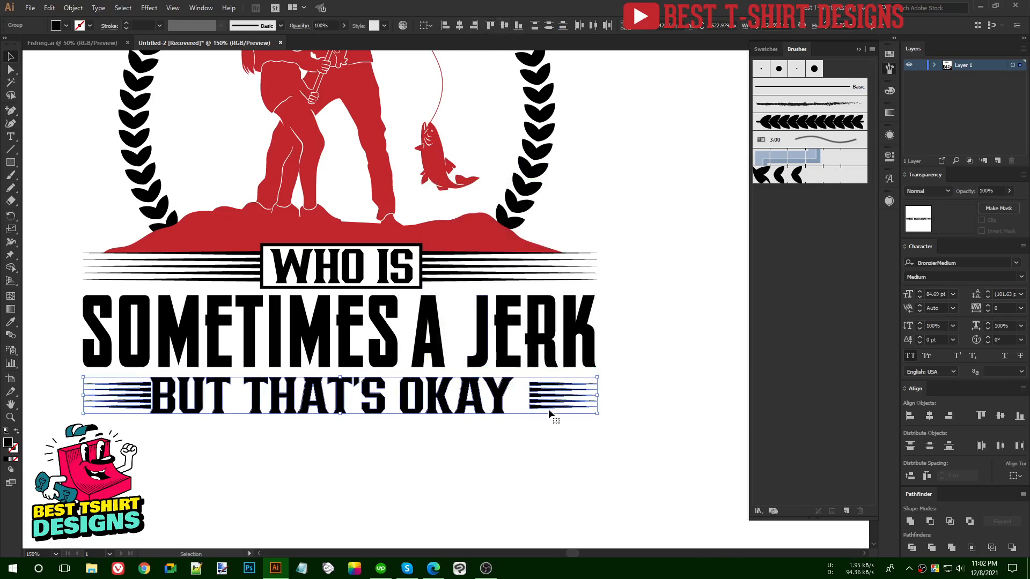
pyautogui.click(927, 476)
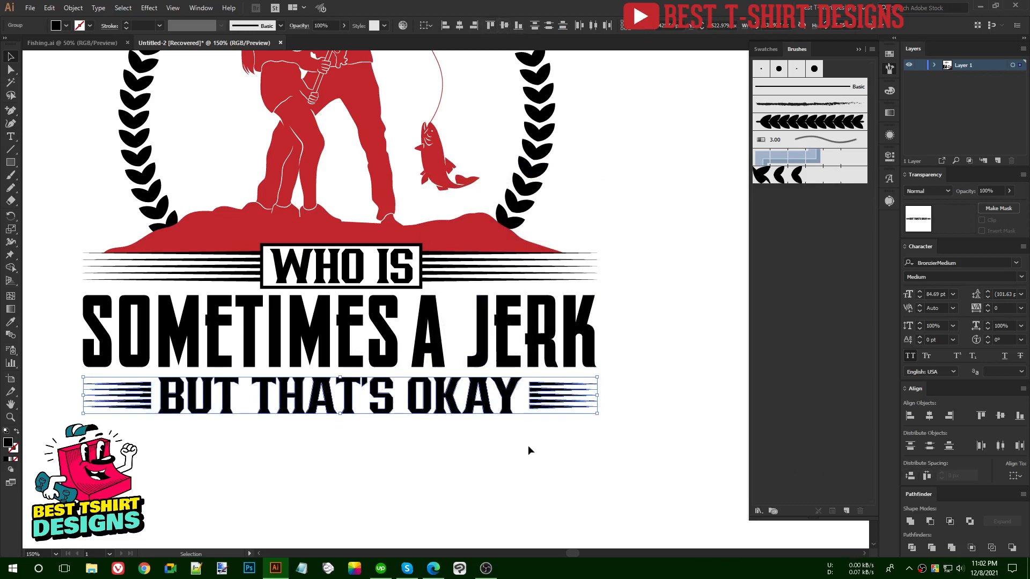
pyautogui.scroll(-1, 528, 445)
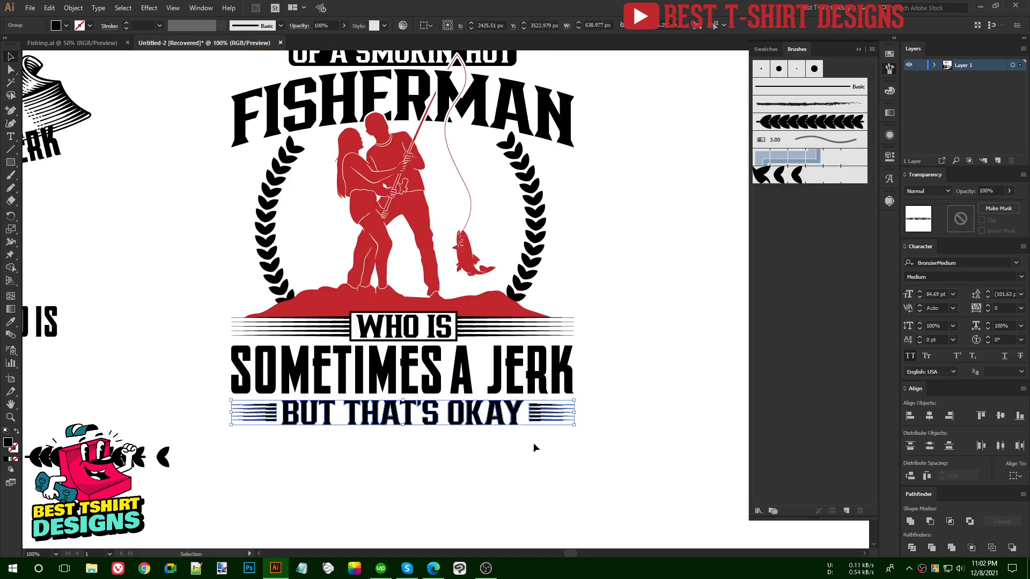
# Nudge the "BUT THAT'S OKAY" row with its tapered lines up two increments and deselect it
pyautogui.scroll(1, 573, 426)
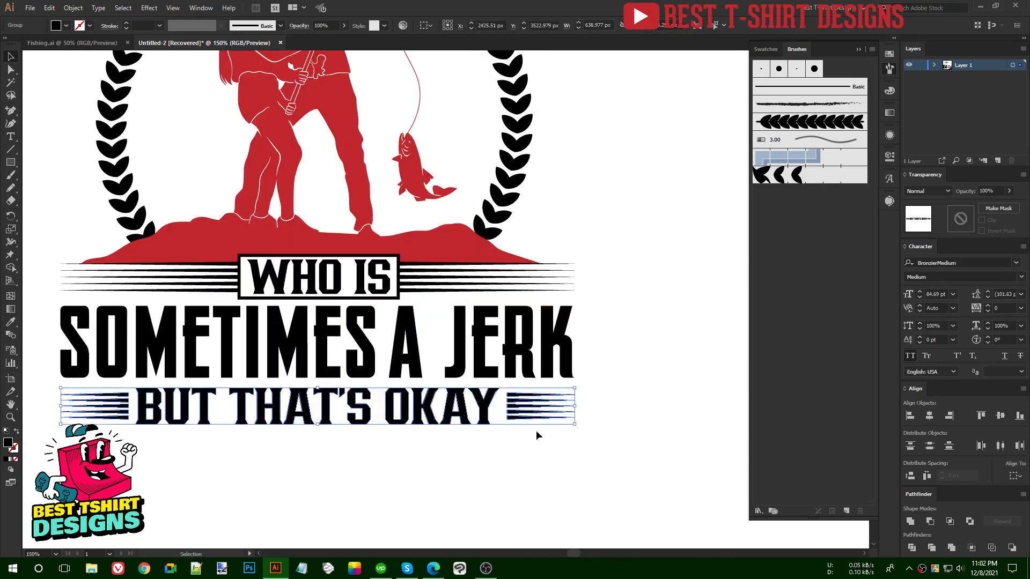
pyautogui.press('Up')
pyautogui.press('Up')
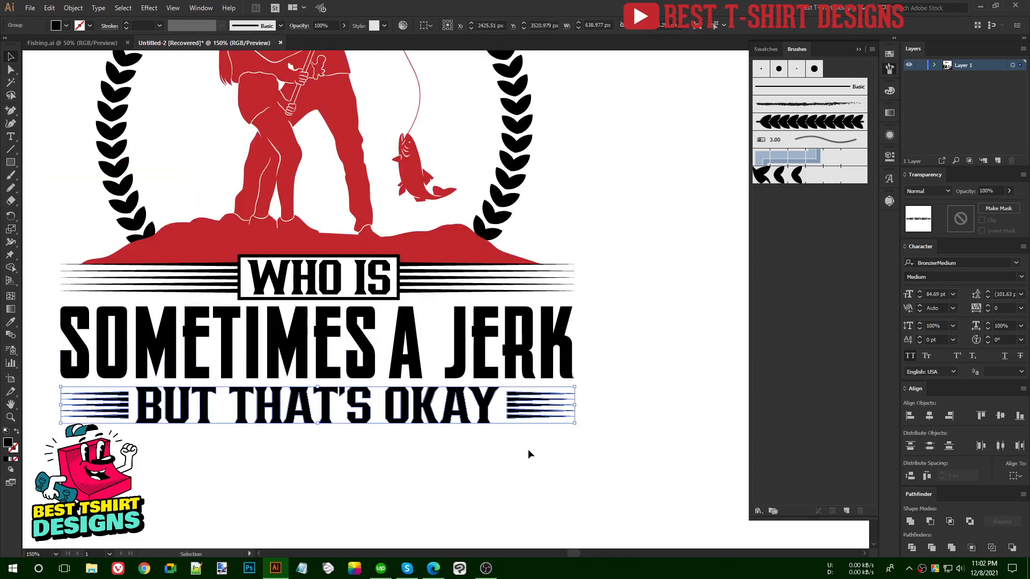
pyautogui.click(529, 450)
pyautogui.scroll(-1, 528, 449)
pyautogui.scroll(3, 593, 446)
pyautogui.moveTo(602, 401); pyautogui.dragTo(625, 443)
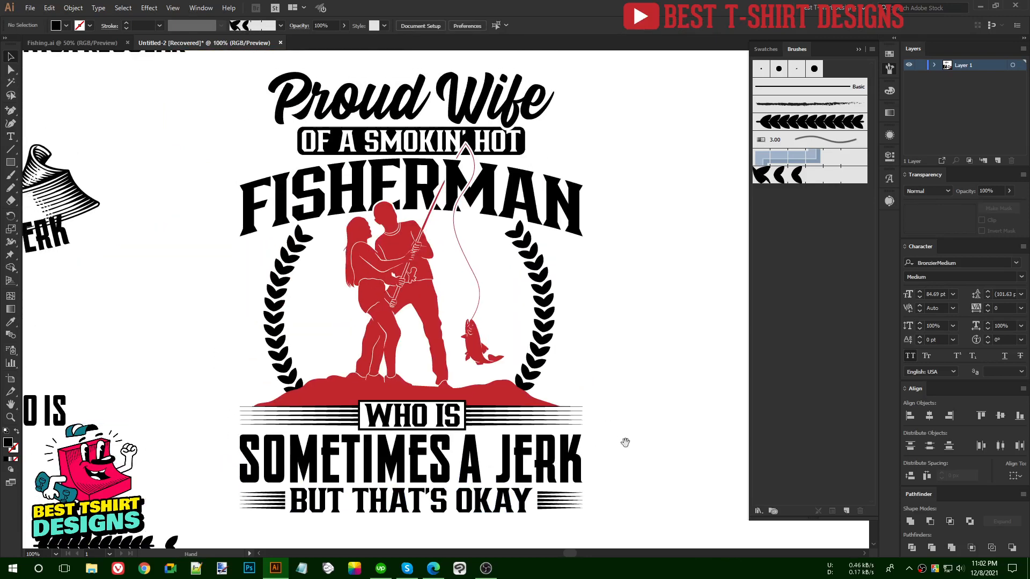
pyautogui.scroll(2, 610, 365)
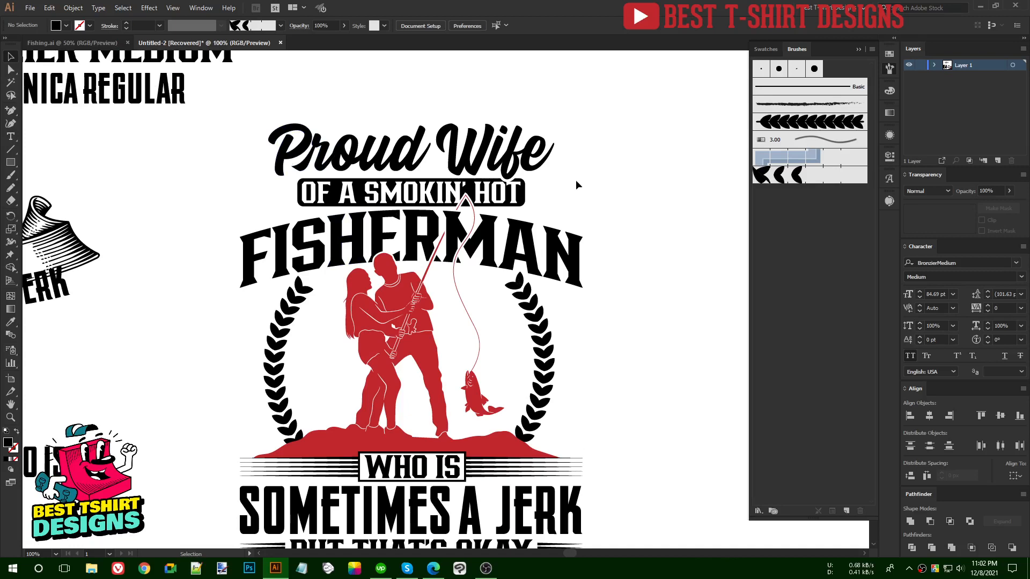
pyautogui.scroll(-2, 544, 284)
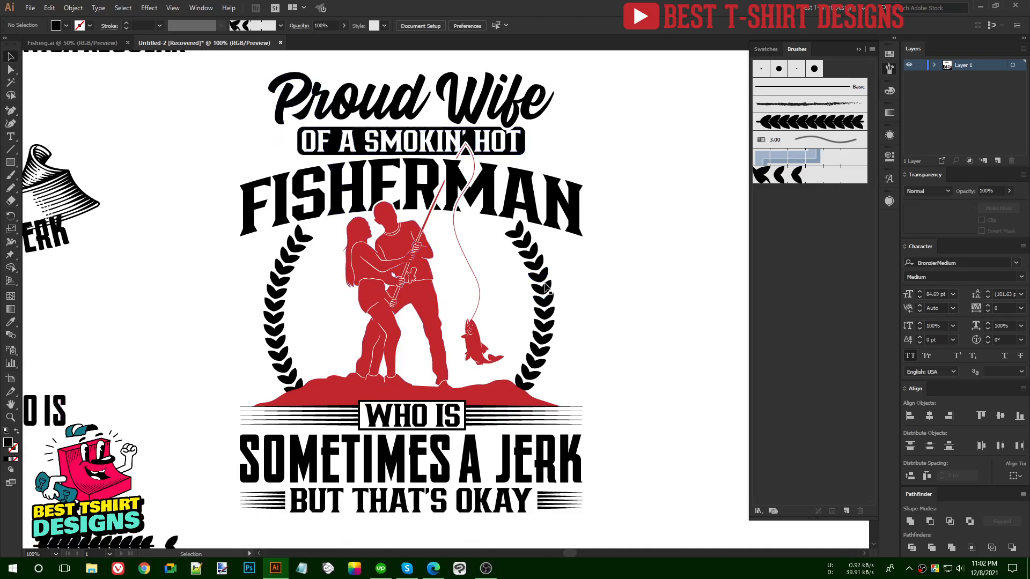
pyautogui.scroll(-1, 513, 281)
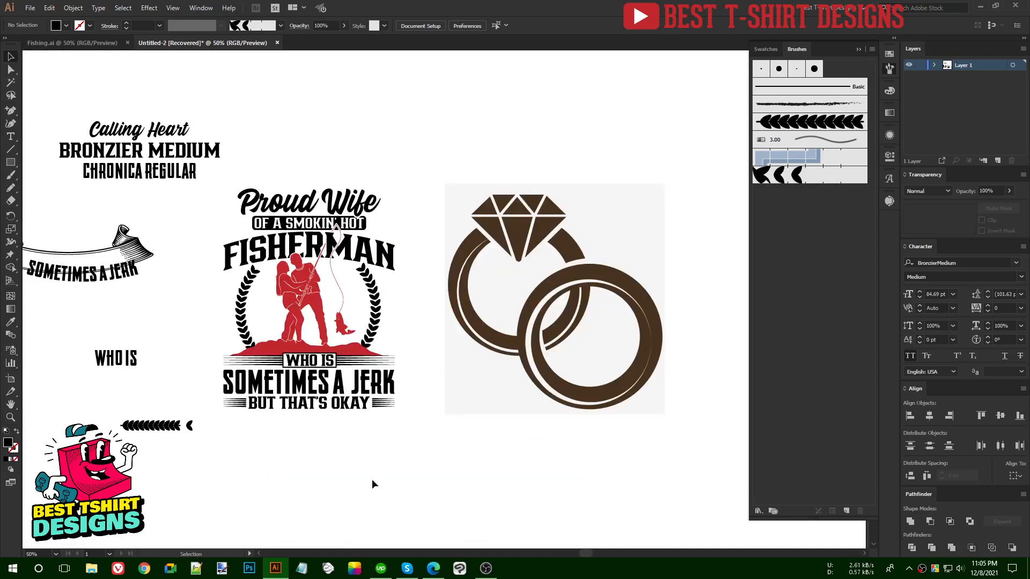
# Move the wedding rings image up and slightly right to clear room beneath it
pyautogui.click(497, 326)
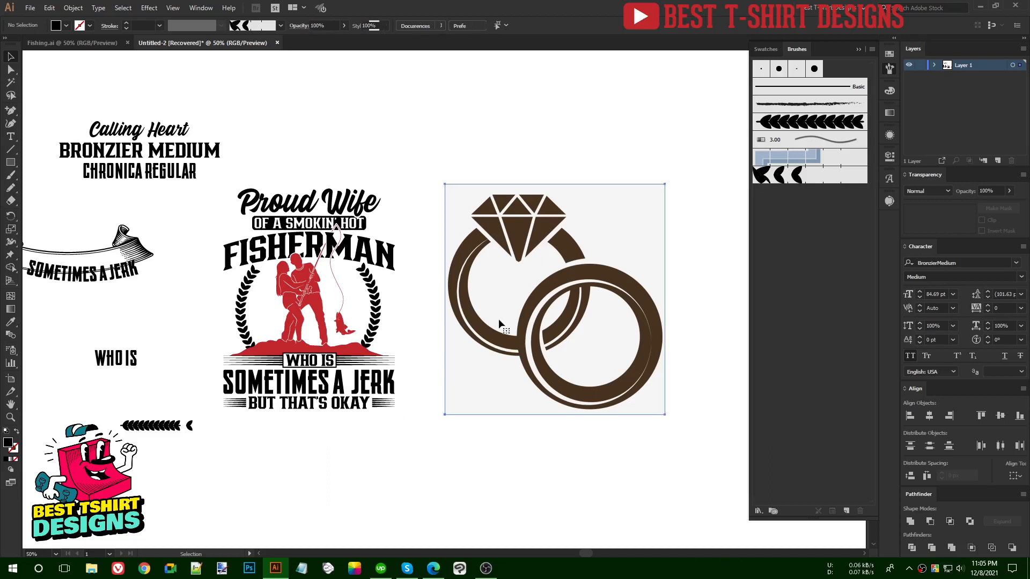
pyautogui.moveTo(520, 363); pyautogui.dragTo(531, 304)
pyautogui.click(527, 401)
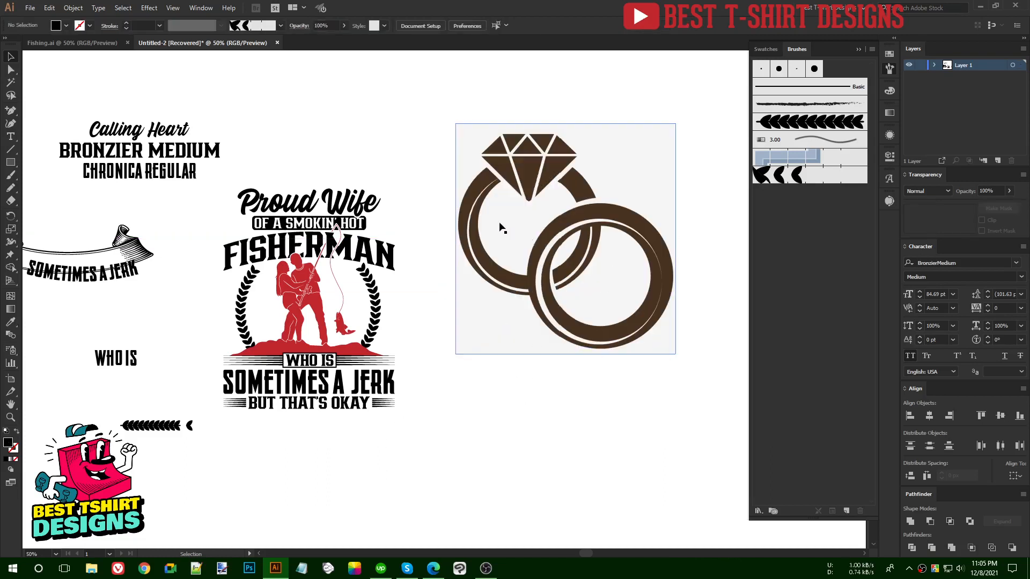
pyautogui.moveTo(472, 93); pyautogui.dragTo(620, 365)
pyautogui.click(598, 419)
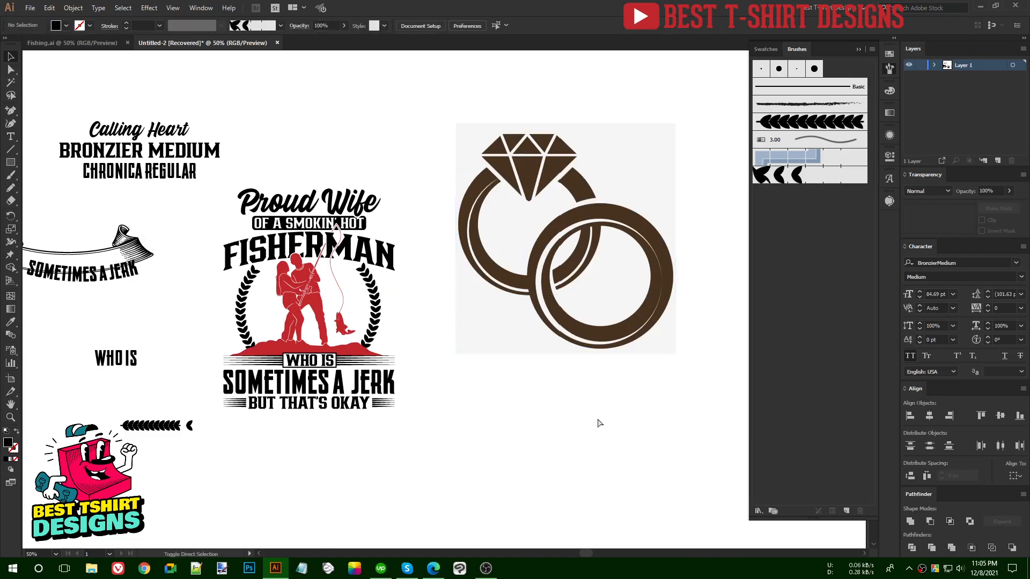
# Place the black heart splatter PNG from the "166 Fishing Wife" folder below the rings image, about 405 px wide
pyautogui.hotkey('shift', 'ctrl', 'p')
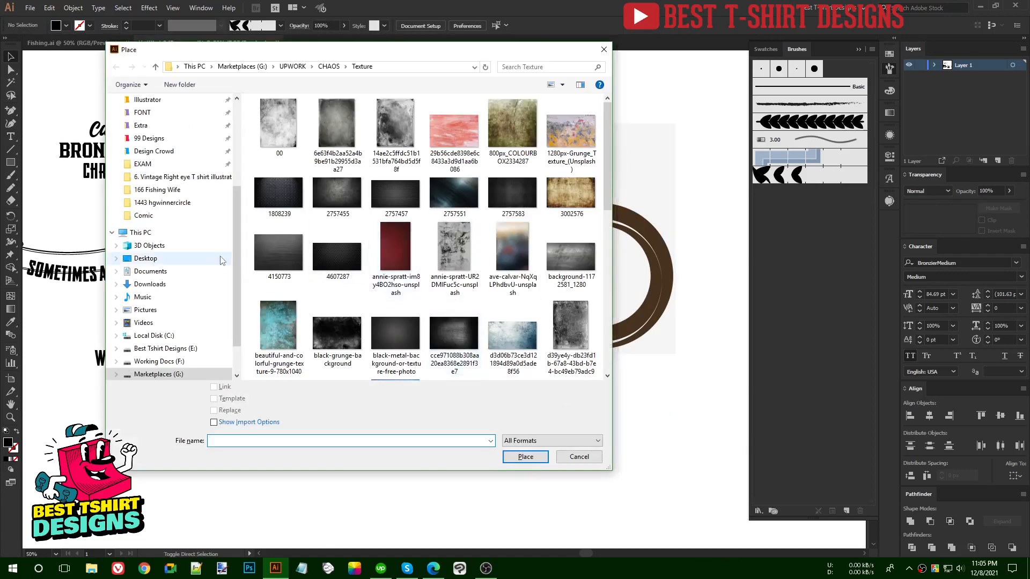
pyautogui.click(186, 191)
pyautogui.doubleClick(277, 116)
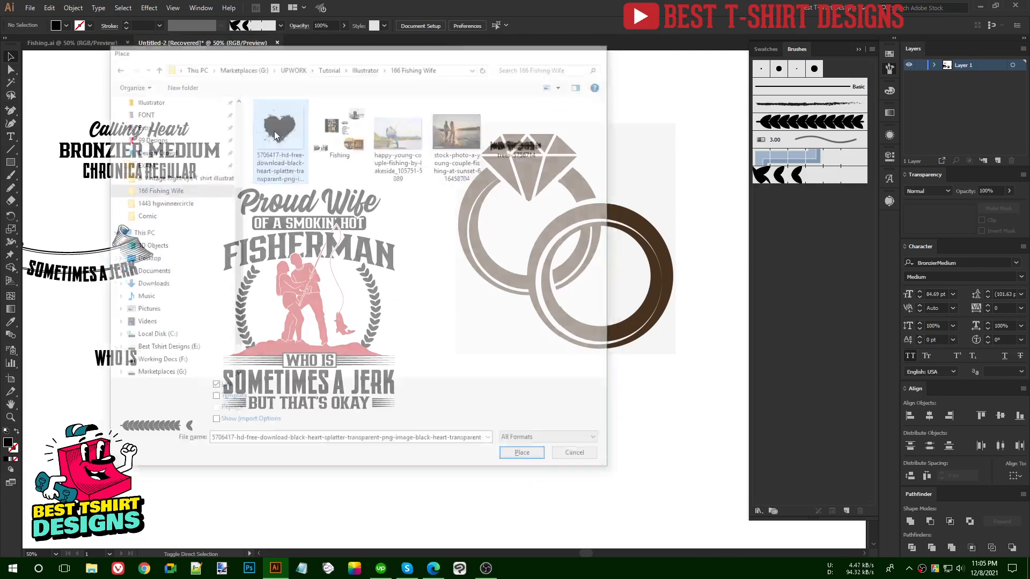
pyautogui.click(374, 131)
pyautogui.moveTo(440, 212); pyautogui.dragTo(531, 496)
# Image-trace the heart splatter in black and white with Ignore White on, and expand the tracing
pyautogui.scroll(2, 531, 496)
pyautogui.scroll(-3, 576, 474)
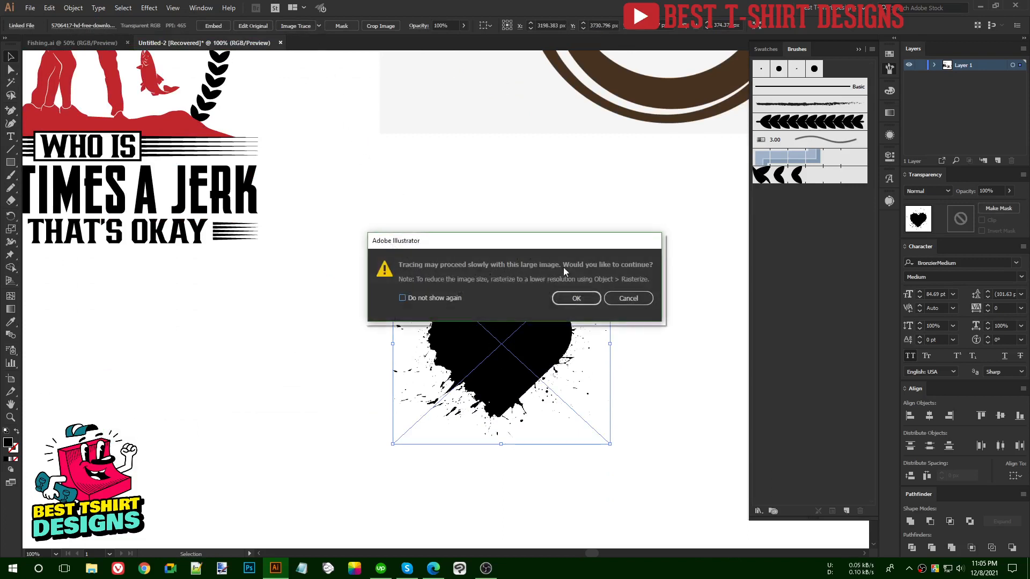
pyautogui.click(571, 299)
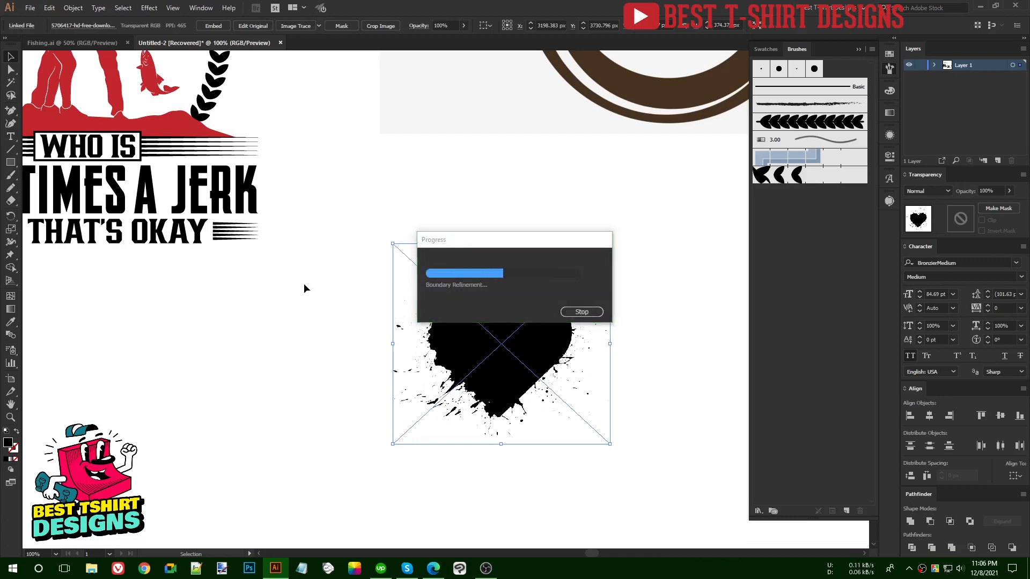
pyautogui.click(890, 201)
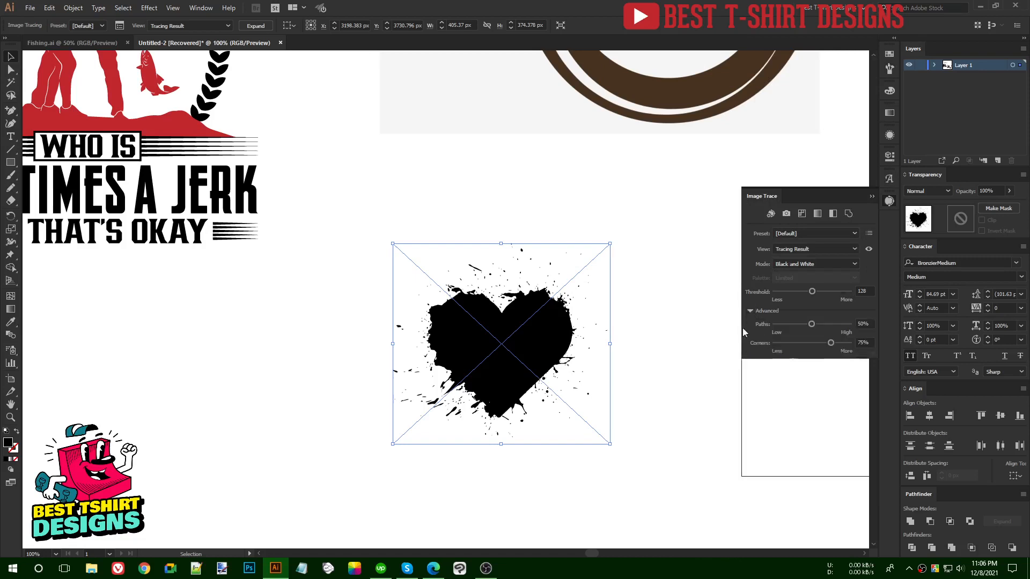
pyautogui.click(790, 430)
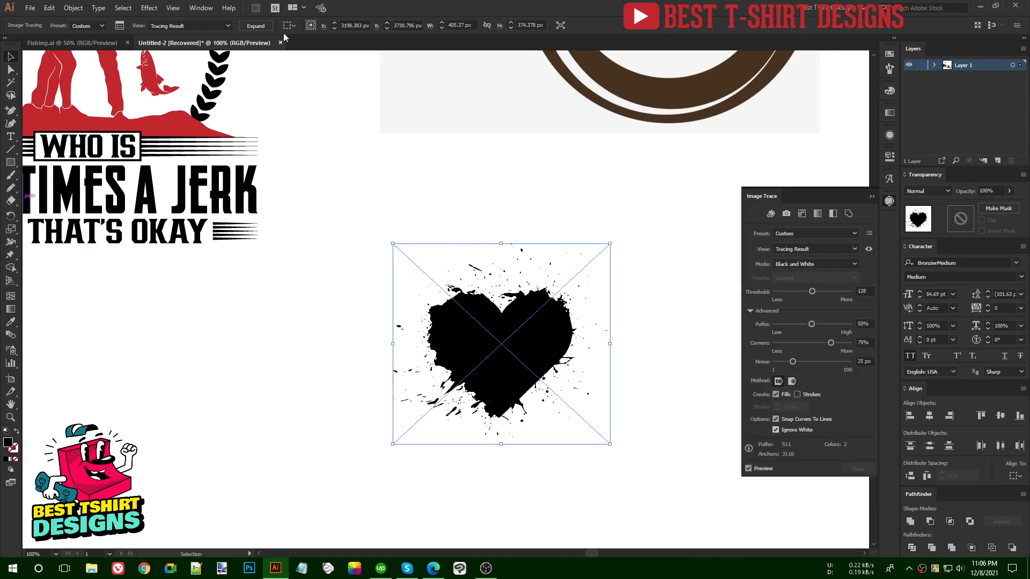
pyautogui.click(262, 25)
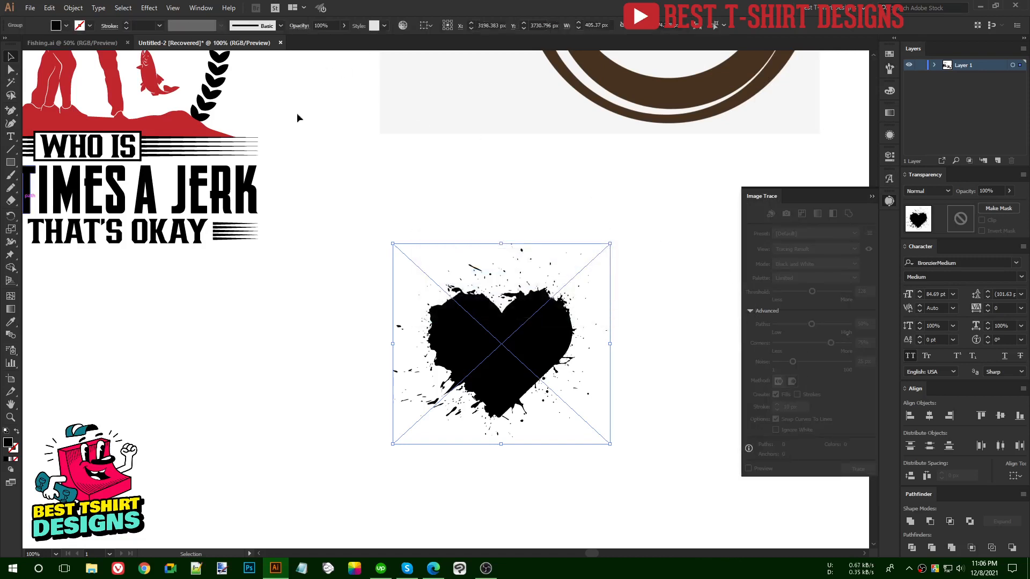
# Image-trace the wedding rings picture in black and white with Ignore White on, and expand the tracing
pyautogui.scroll(-1, 393, 367)
pyautogui.scroll(2, 503, 363)
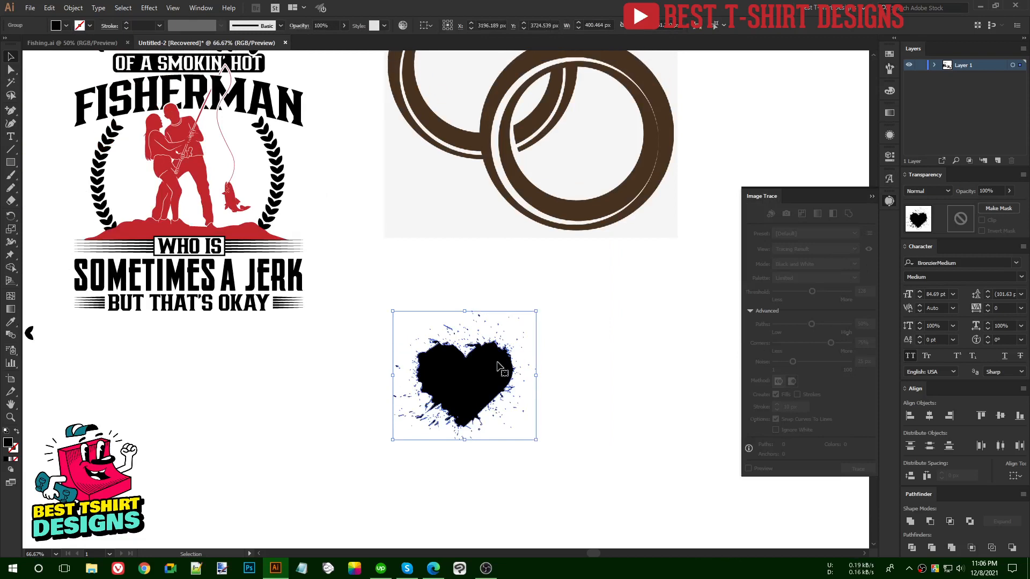
pyautogui.click(597, 358)
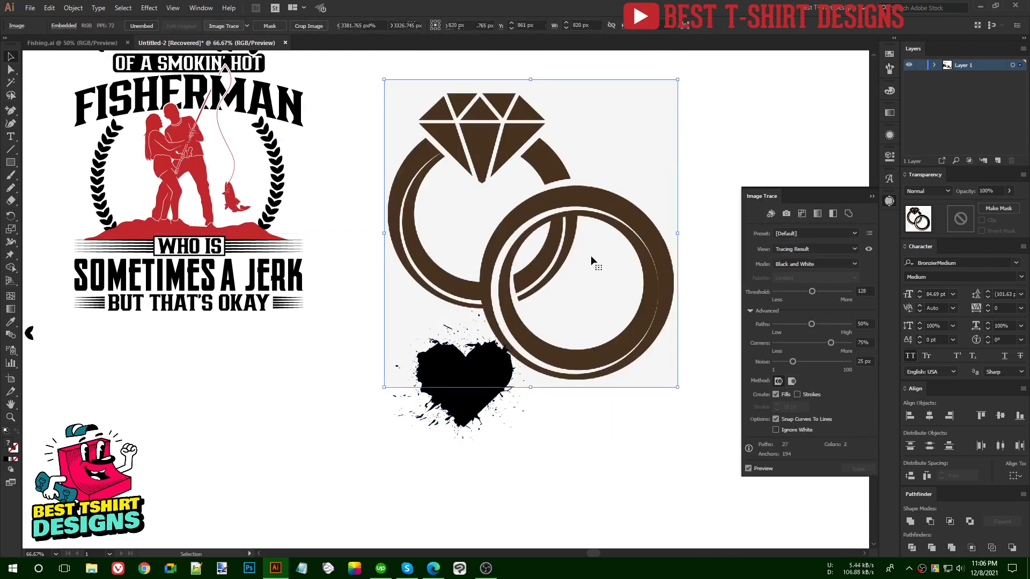
pyautogui.click(797, 429)
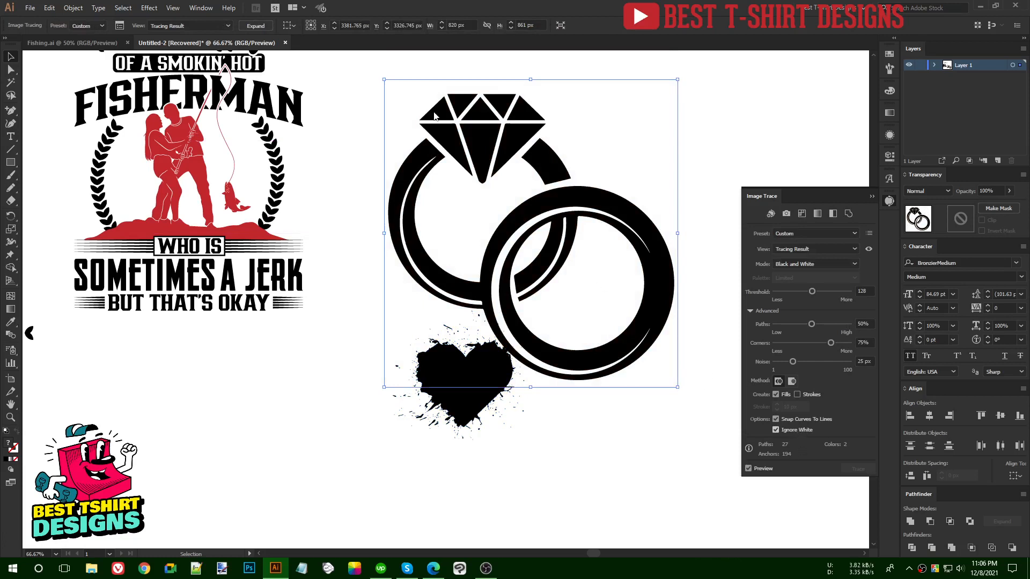
pyautogui.click(255, 26)
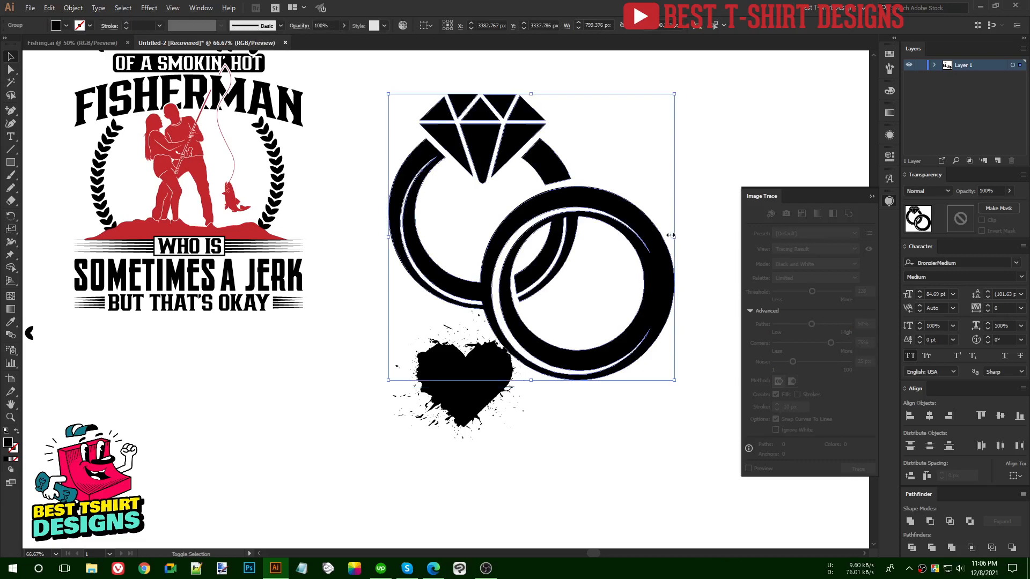
# Shrink the traced rings to about 78 px wide and move them to the right of the "OF A SMOKIN' HOT" badge
pyautogui.moveTo(674, 237); pyautogui.dragTo(545, 207)
pyautogui.moveTo(585, 251); pyautogui.dragTo(585, 251)
pyautogui.scroll(1, 578, 268)
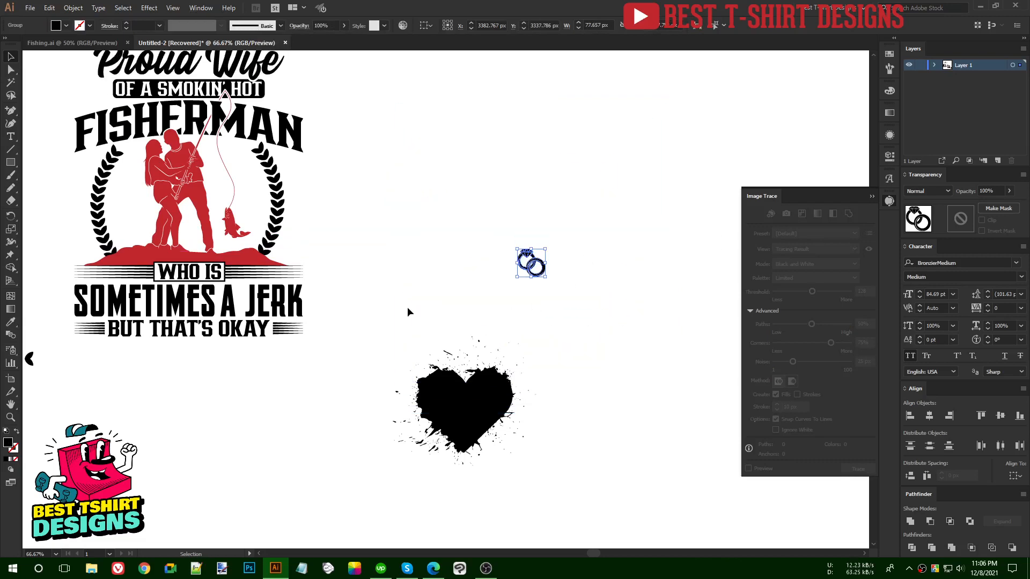
pyautogui.click(407, 308)
pyautogui.moveTo(404, 265); pyautogui.dragTo(473, 326)
pyautogui.moveTo(596, 310); pyautogui.dragTo(352, 141)
pyautogui.scroll(1, 245, 119)
pyautogui.scroll(1, 242, 120)
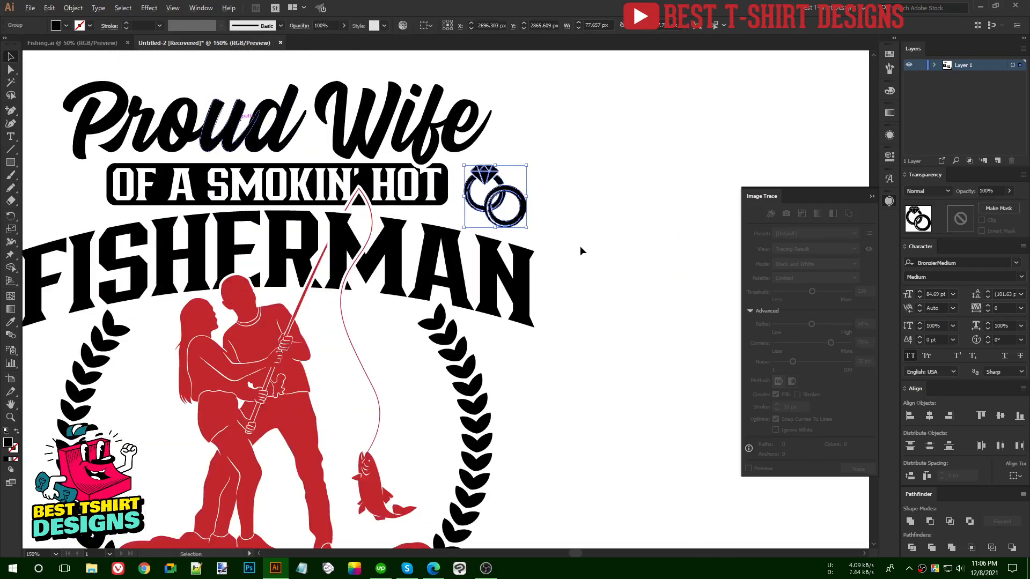
# Reflect the rings across the vertical axis and enlarge them to about 98 px wide, ending at the right edge of "FISHERMAN"
pyautogui.hotkey('ctrl', 'r')
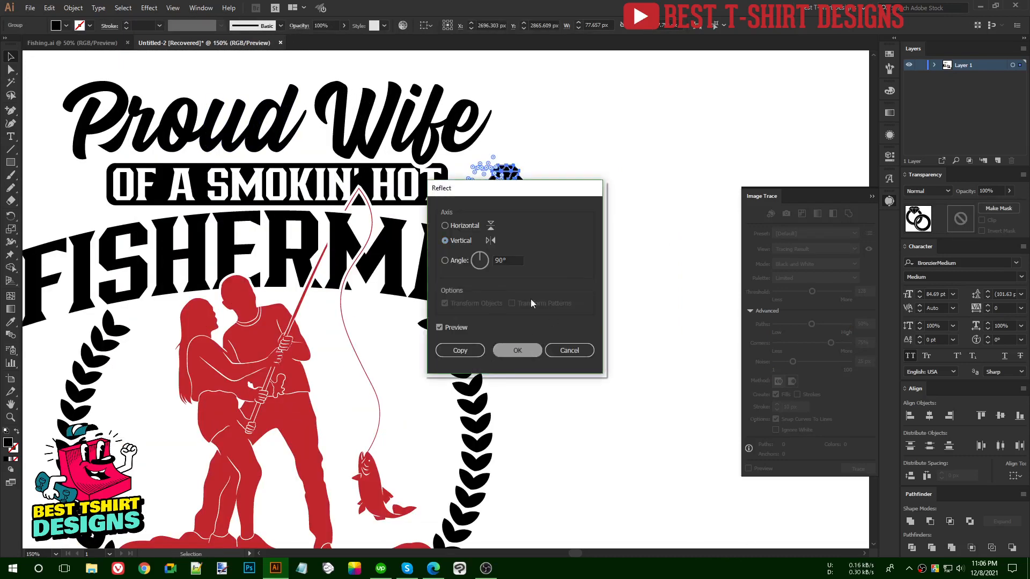
pyautogui.press('Return')
pyautogui.moveTo(529, 196)
pyautogui.mouseDown()
pyautogui.moveTo(515, 162)
pyautogui.moveTo(498, 161)
pyautogui.moveTo(535, 182)
pyautogui.mouseUp()
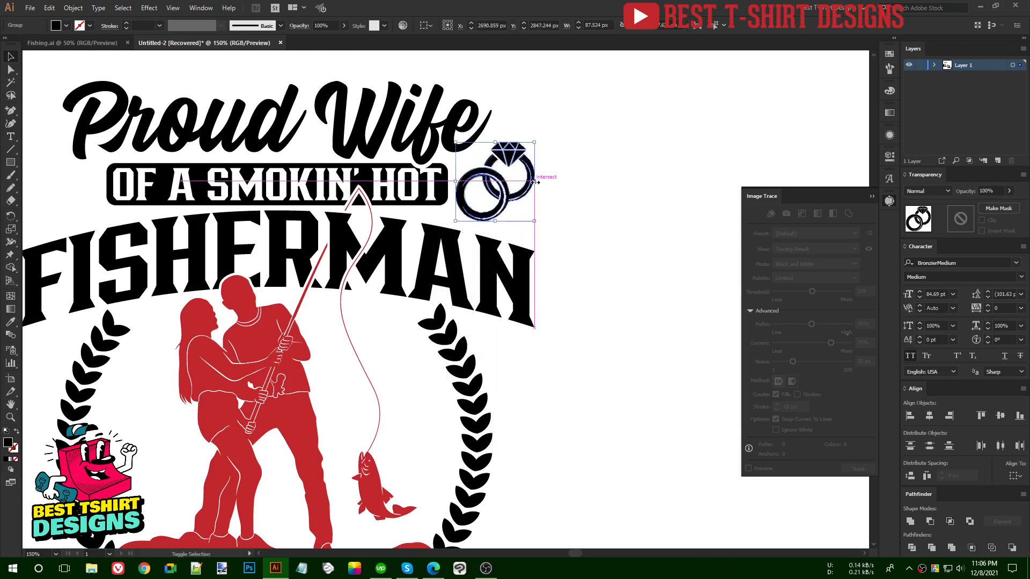
pyautogui.click(605, 223)
pyautogui.scroll(-1, 251, 211)
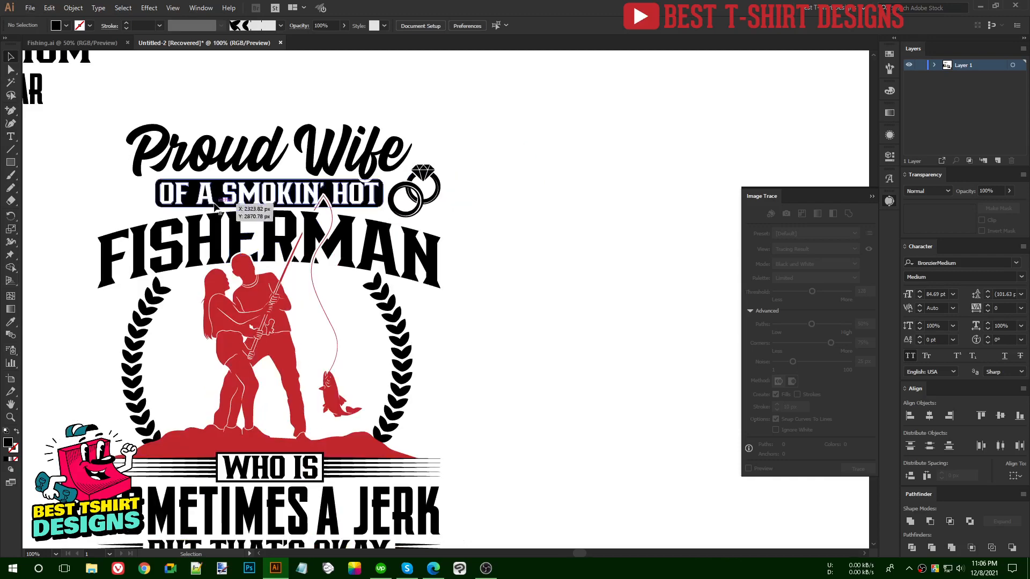
# Duplicate the rings to the left of the "OF A SMOKIN' HOT" badge and reflect the copy across the vertical axis
pyautogui.moveTo(251, 210); pyautogui.dragTo(401, 240)
pyautogui.scroll(1, 253, 221)
pyautogui.moveTo(709, 228); pyautogui.dragTo(279, 206)
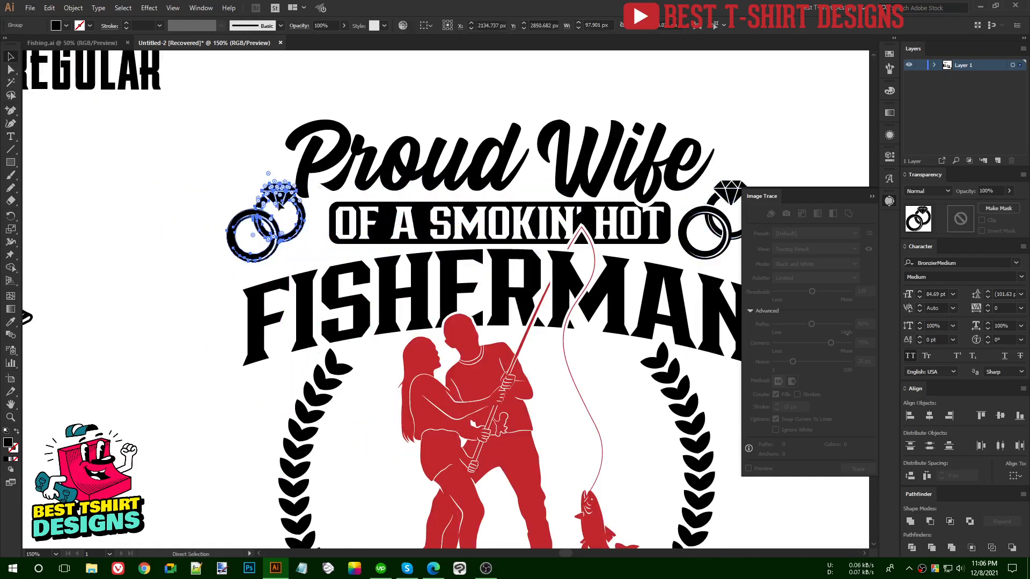
pyautogui.press('o')
pyautogui.click(518, 350)
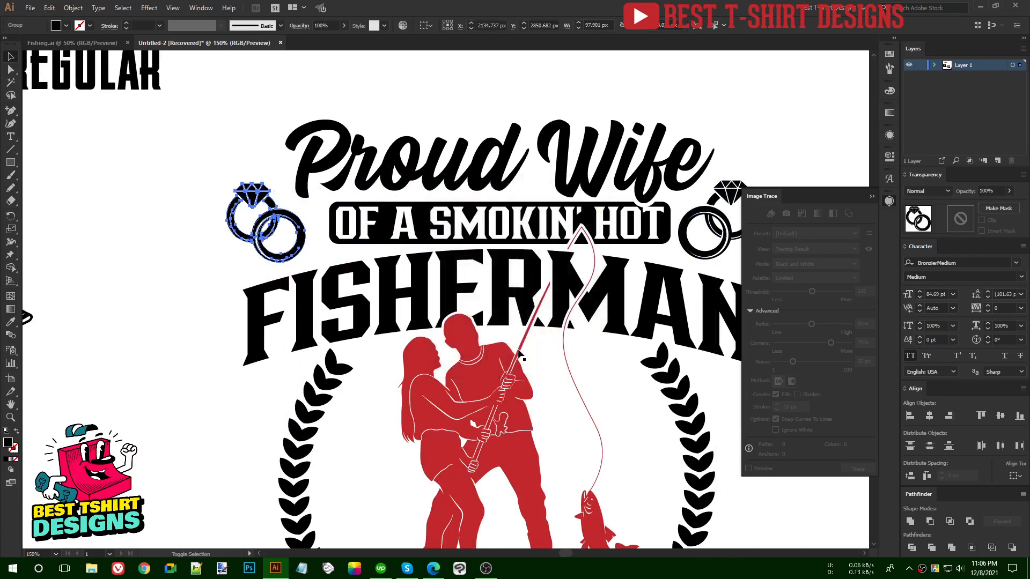
# Left-align the copied rings with the "FISHERMAN" lettering and deselect them
pyautogui.keyDown('shift'); pyautogui.click(271, 296); pyautogui.keyUp('shift')
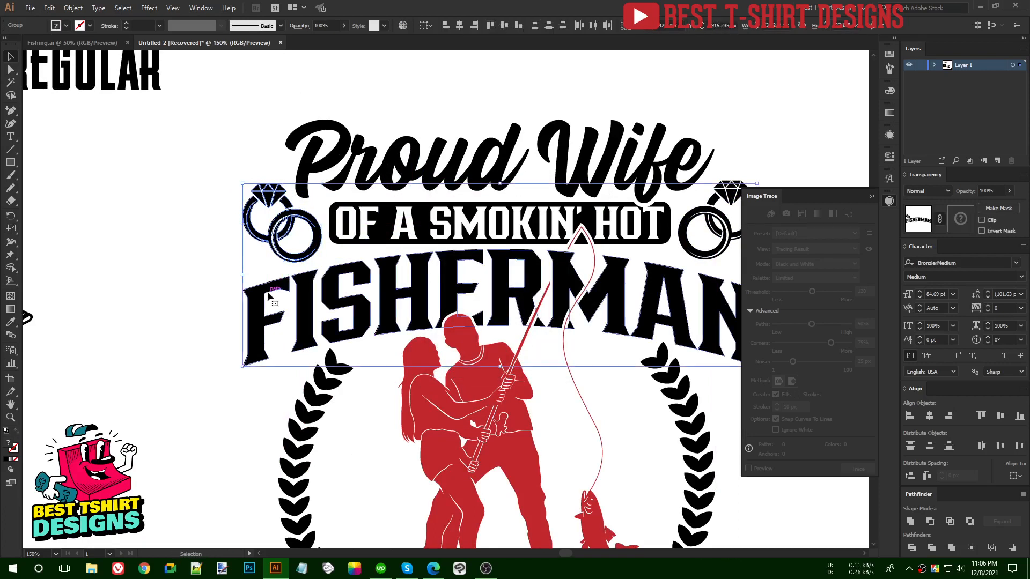
pyautogui.click(443, 29)
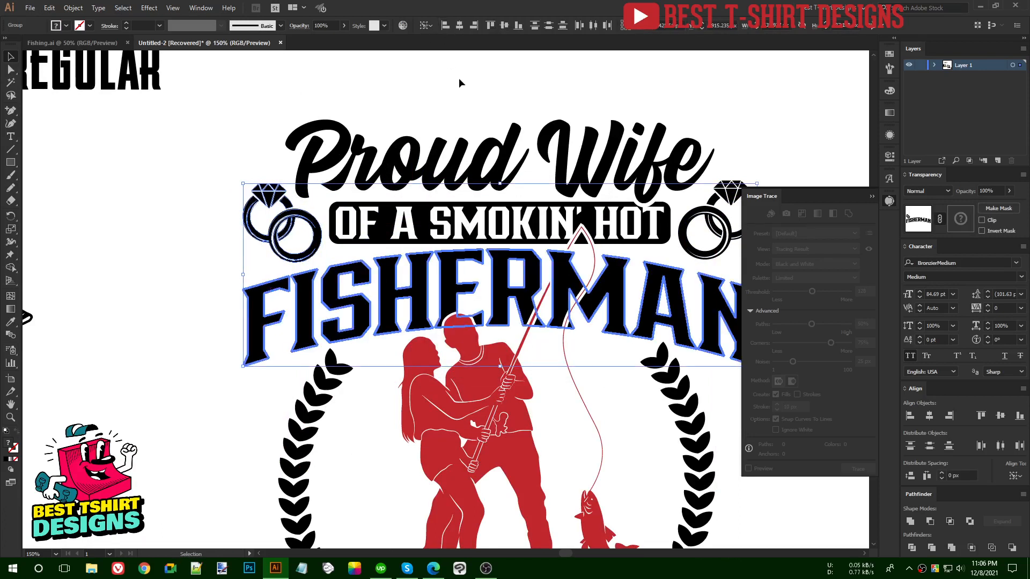
pyautogui.click(459, 78)
pyautogui.hotkey('ctrl', '-')
pyautogui.scroll(-1, 393, 120)
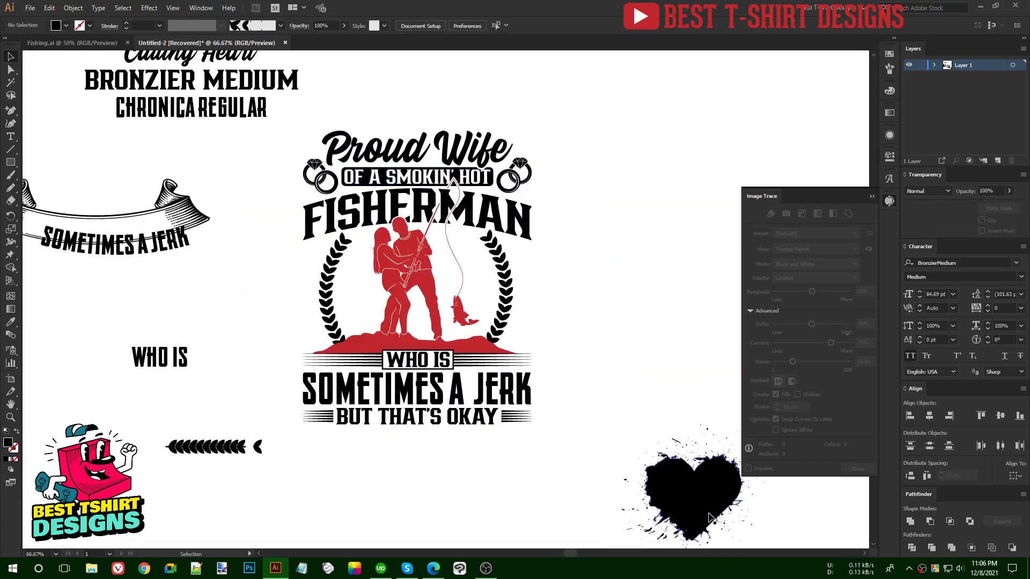
# Place the heart splatter behind the couple at the back of the stacking order and enlarge it to about 446 px wide
pyautogui.moveTo(709, 518); pyautogui.dragTo(432, 287)
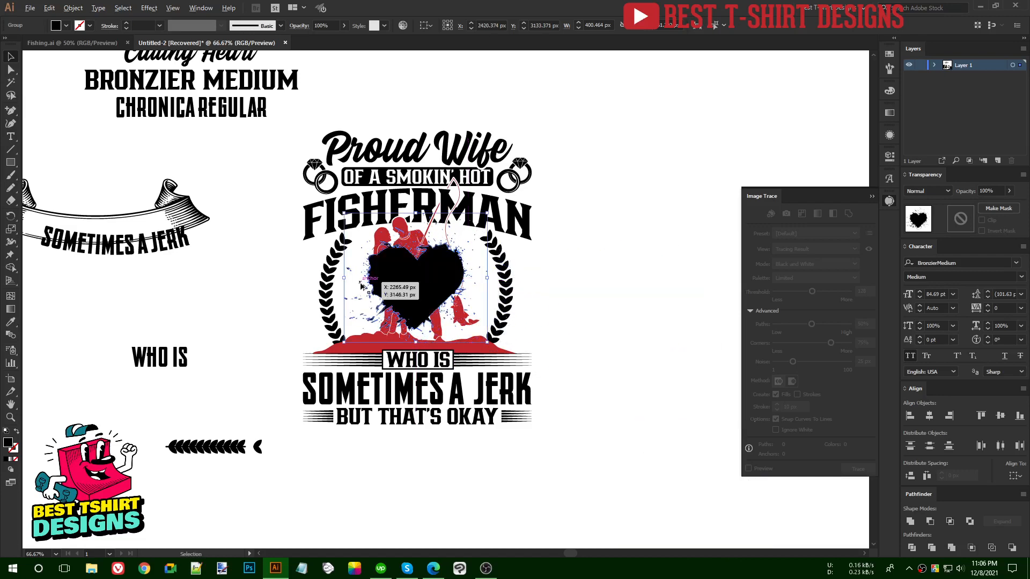
pyautogui.hotkey('ctrl', '+')
pyautogui.hotkey('ctrl', 'shift', '[')
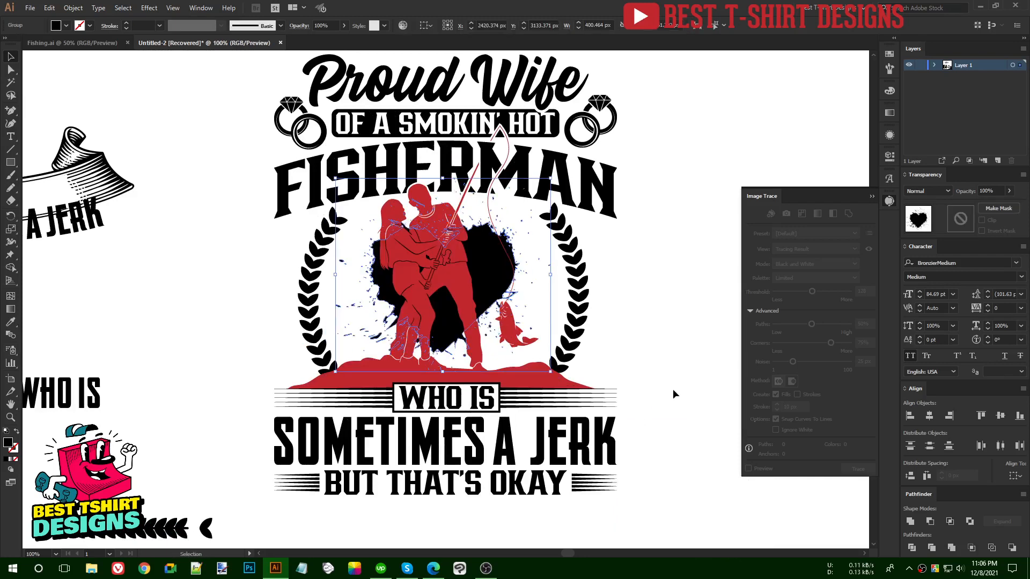
pyautogui.click(675, 350)
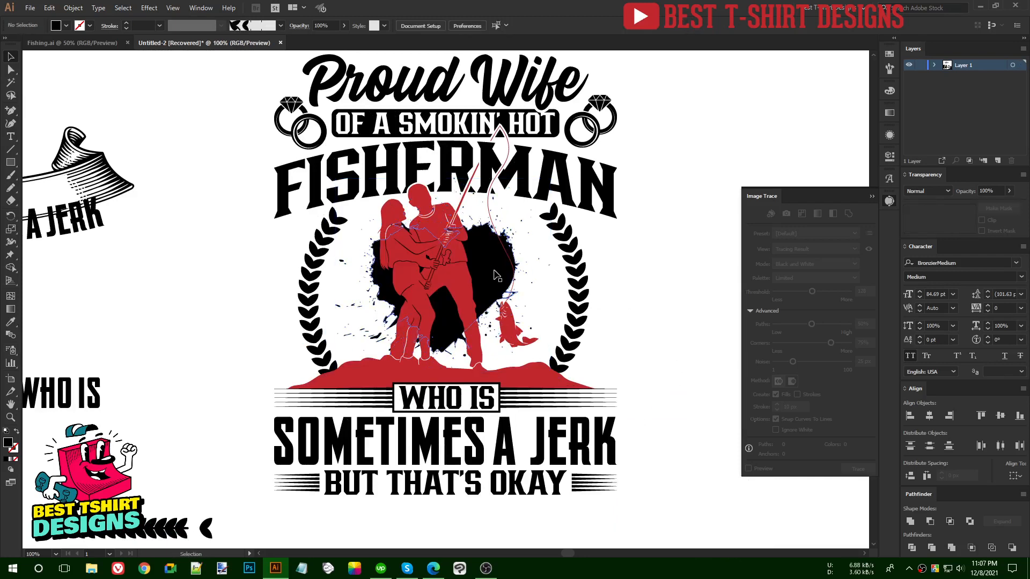
pyautogui.click(524, 275)
pyautogui.moveTo(551, 277); pyautogui.dragTo(562, 276)
# Isolate the laurel group, move both branches outward and nudge the left branch up level with the right one
pyautogui.doubleClick(583, 314)
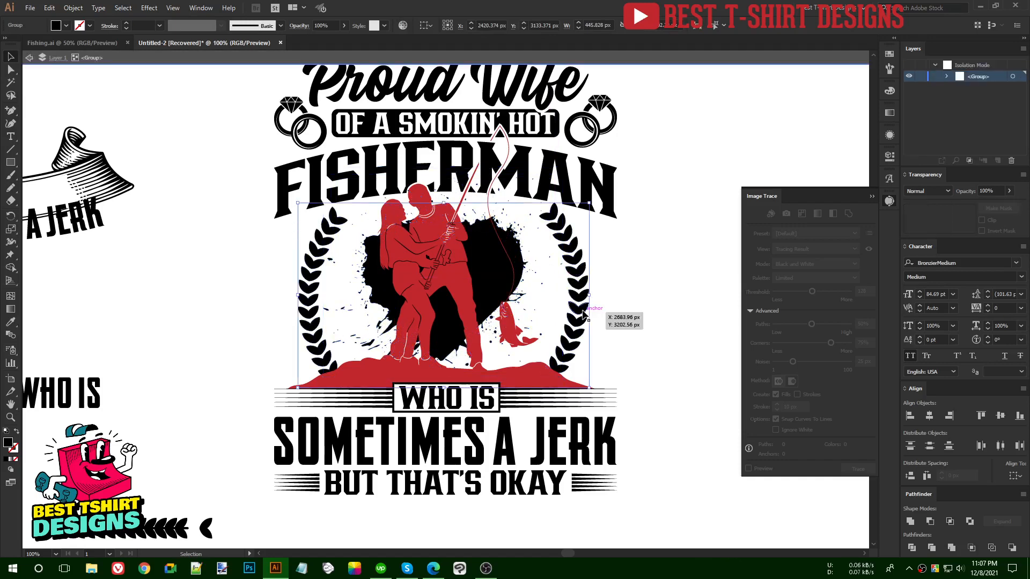
pyautogui.click(583, 314)
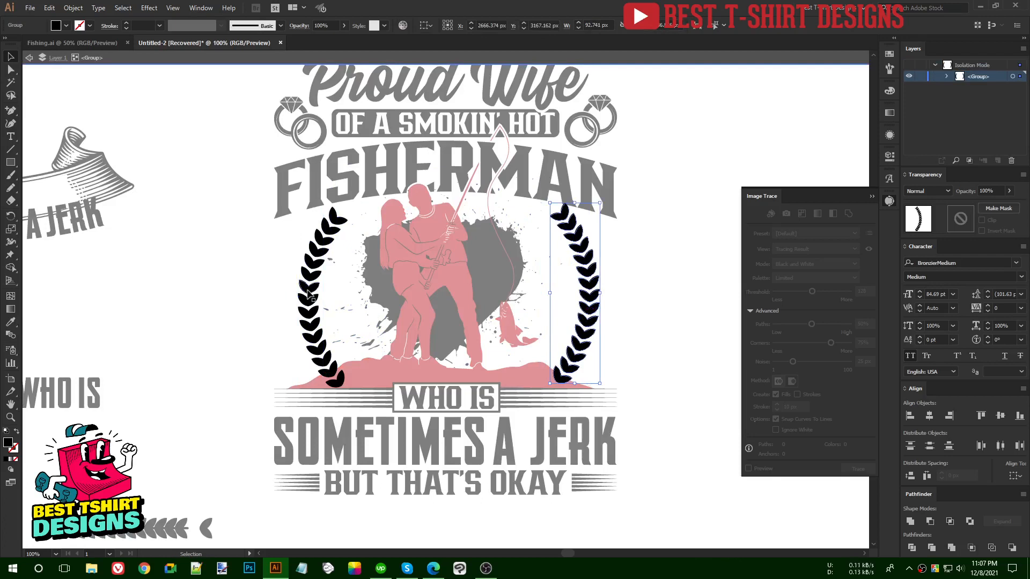
pyautogui.moveTo(319, 294); pyautogui.dragTo(308, 294)
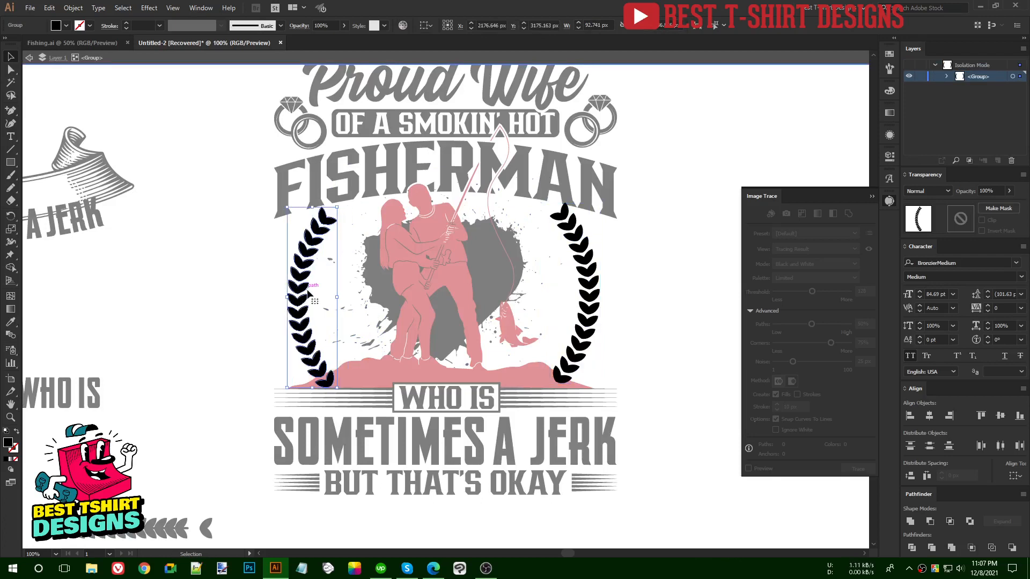
pyautogui.press('Up')
pyautogui.press('Up')
pyautogui.press('Up')
pyautogui.press('Up')
pyautogui.press('Up')
pyautogui.press('Up')
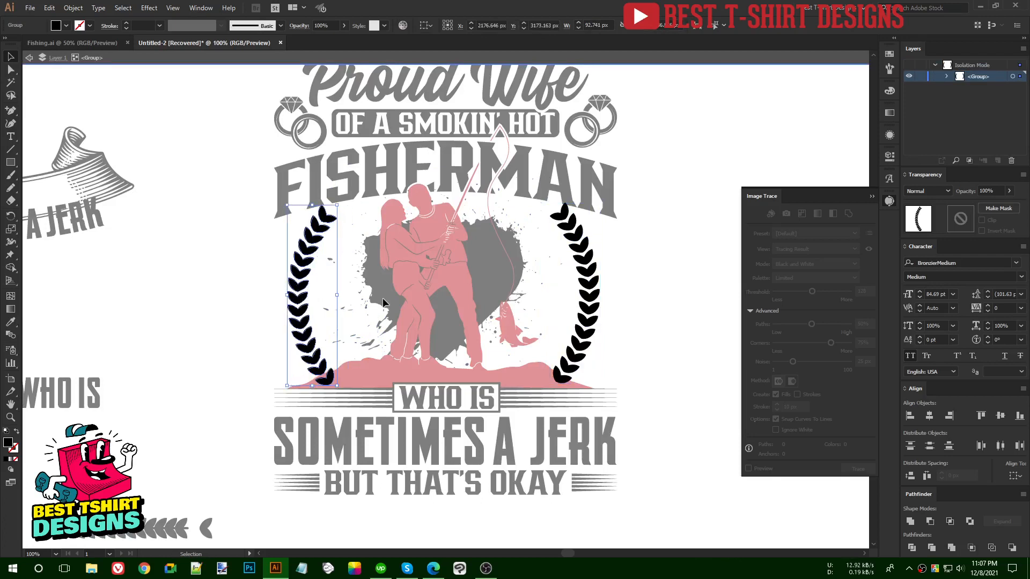
pyautogui.doubleClick(624, 246)
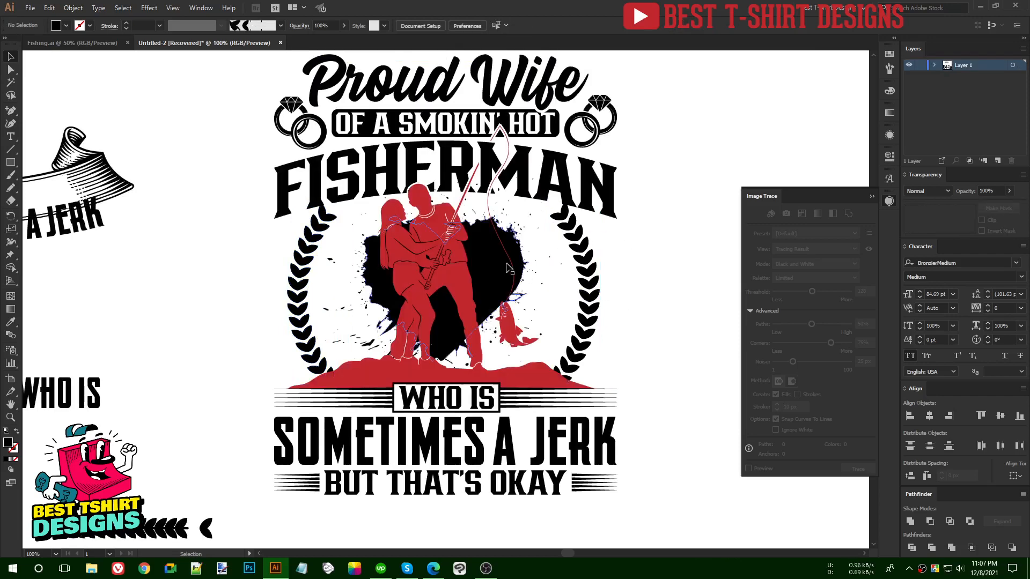
# Enlarge the heart splatter to about 462 px wide and shift it slightly upward behind the couple
pyautogui.click(540, 277)
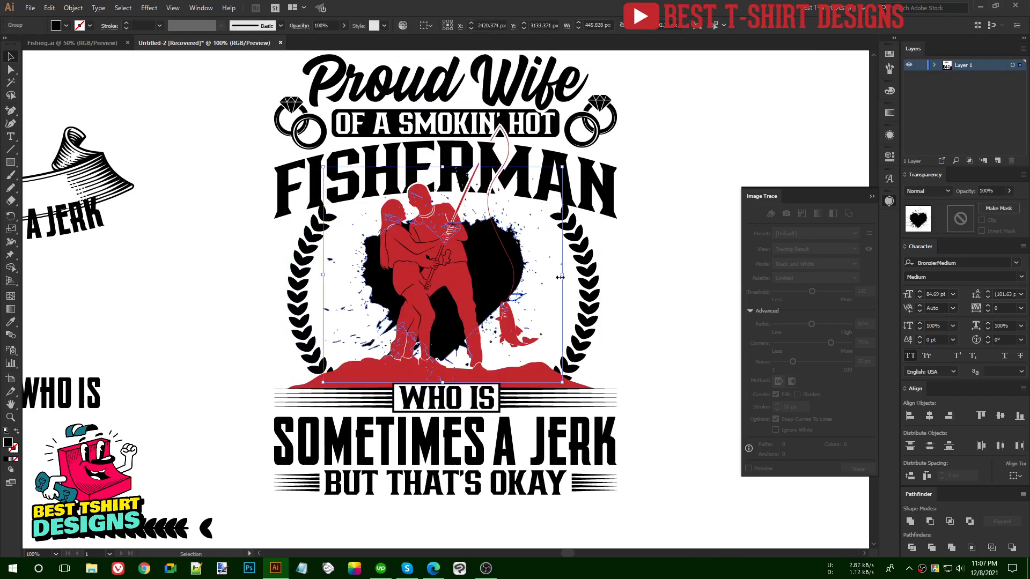
pyautogui.moveTo(560, 277); pyautogui.dragTo(568, 277)
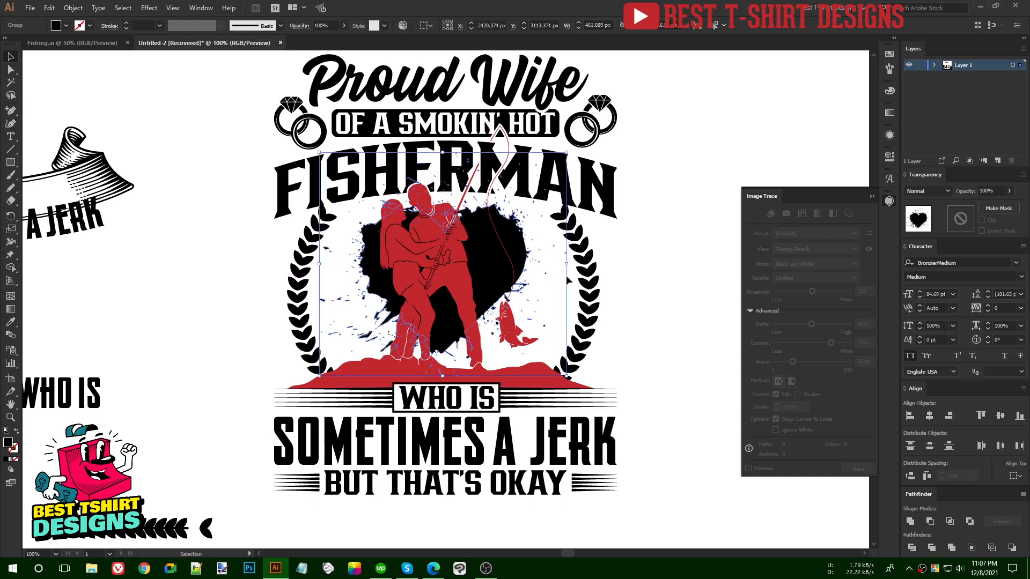
pyautogui.click(659, 277)
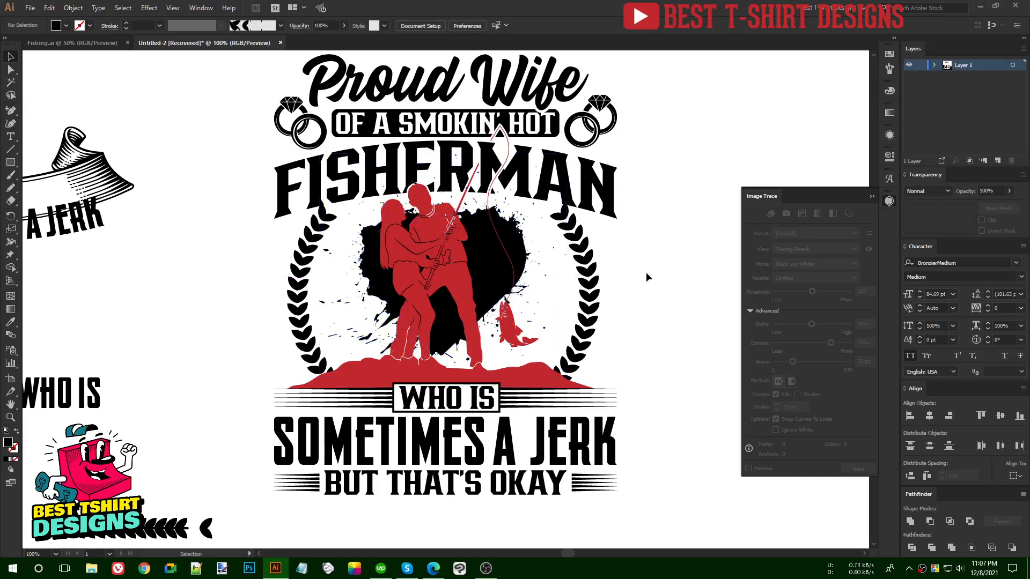
# Select the whole T-shirt design and expand its artwork
pyautogui.scroll(-1, 603, 279)
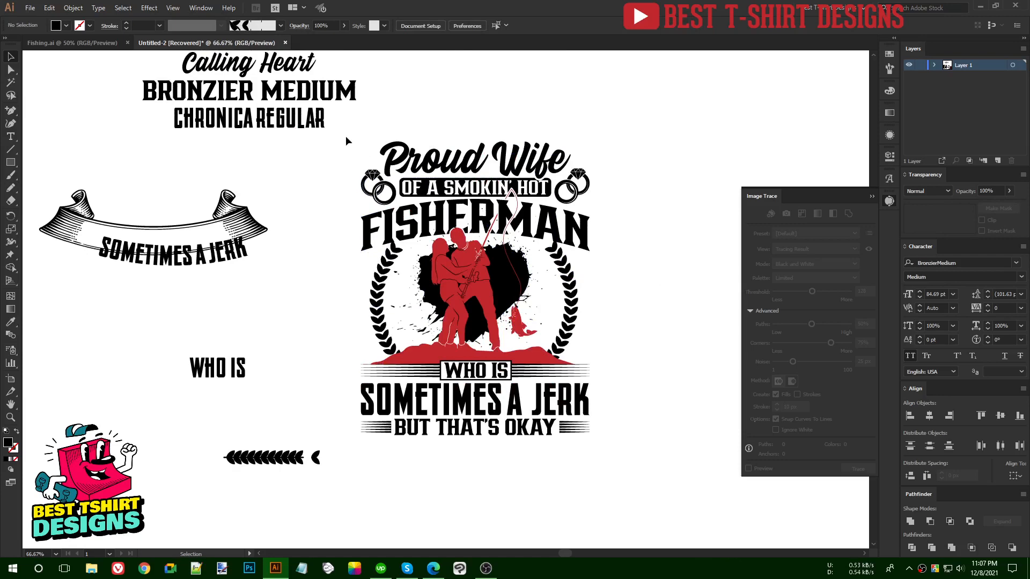
pyautogui.moveTo(345, 129); pyautogui.dragTo(639, 446)
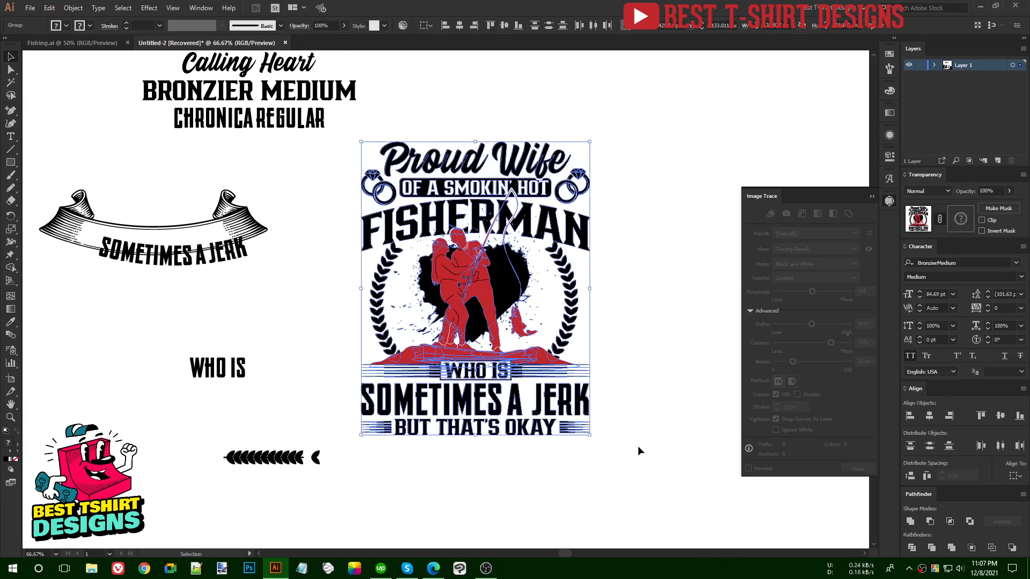
pyautogui.press('a')
pyautogui.hotkey('ctrl', 'e')
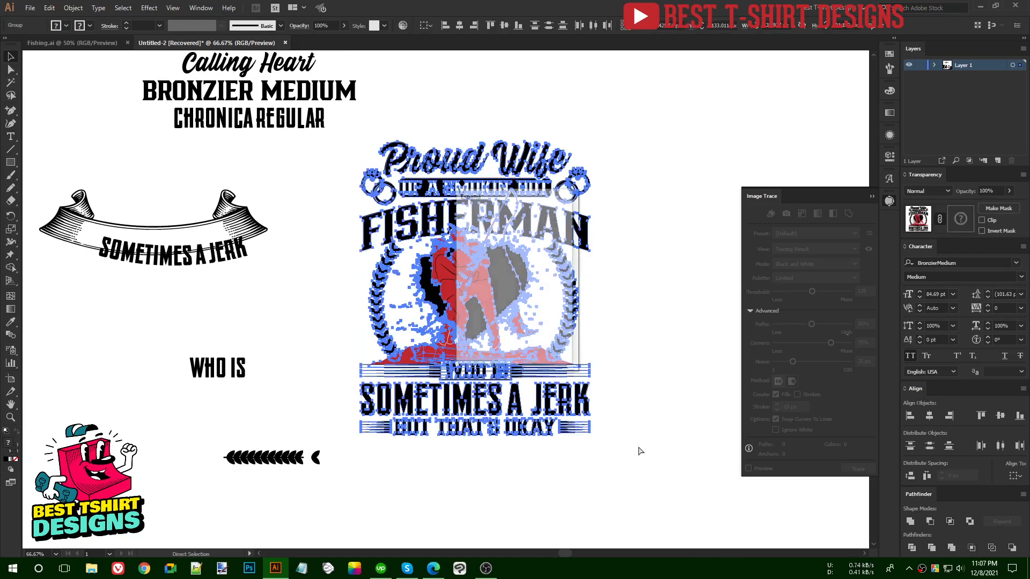
pyautogui.click(501, 345)
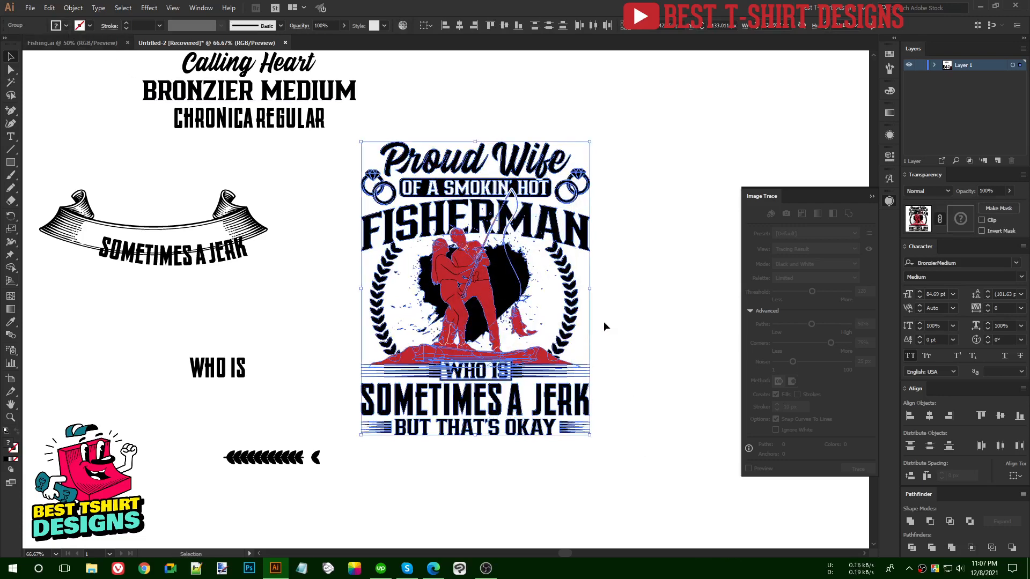
# Recolor the entire selected design black by sampling the heart splatter's fill
pyautogui.press('i')
pyautogui.click(506, 273)
pyautogui.press('v')
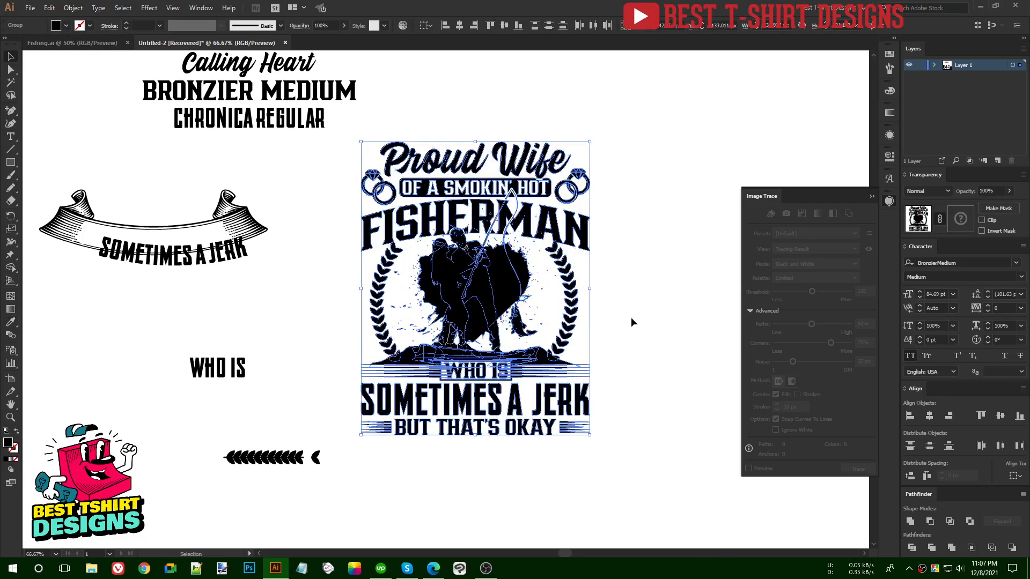
pyautogui.click(631, 317)
# Move the complete black design farther right, away from the font samples
pyautogui.moveTo(657, 452); pyautogui.dragTo(347, 136)
pyautogui.scroll(-1, 311, 270)
pyautogui.moveTo(420, 279); pyautogui.dragTo(548, 278)
pyautogui.scroll(1, 680, 275)
pyautogui.moveTo(679, 275); pyautogui.dragTo(627, 269)
pyautogui.click(600, 290)
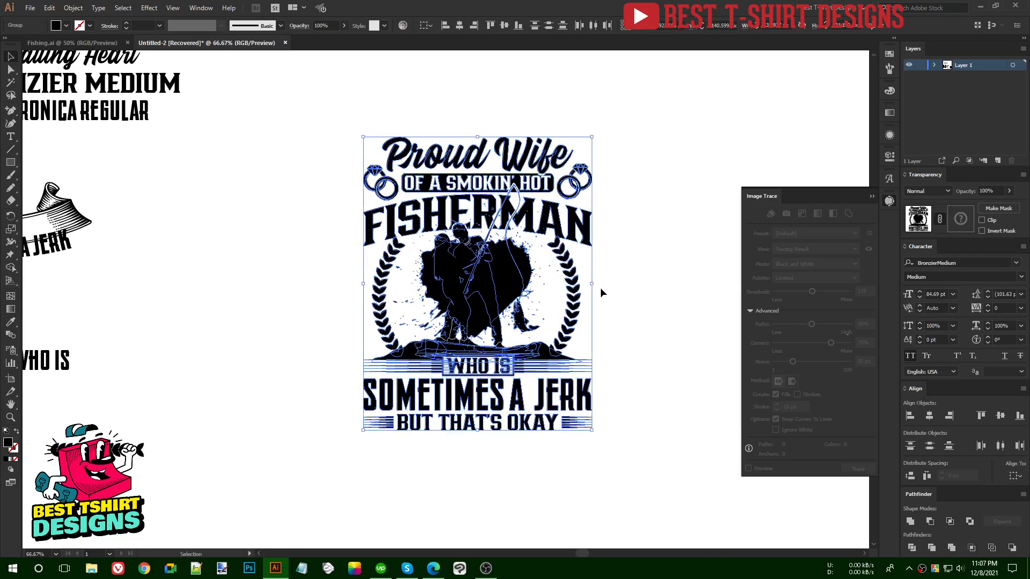
# Offset the paths of the couple, fishing rod and hill artwork by 4 px, then group and cut the offset outline
pyautogui.scroll(1, 528, 278)
pyautogui.click(529, 355)
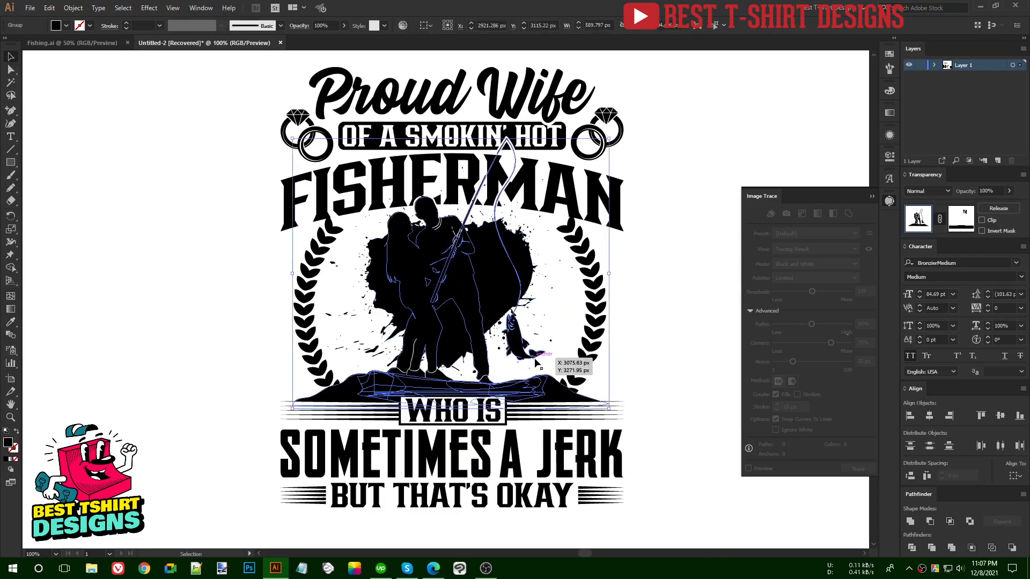
pyautogui.hotkey('ctrl', 'alt', 'o')
pyautogui.click(626, 244)
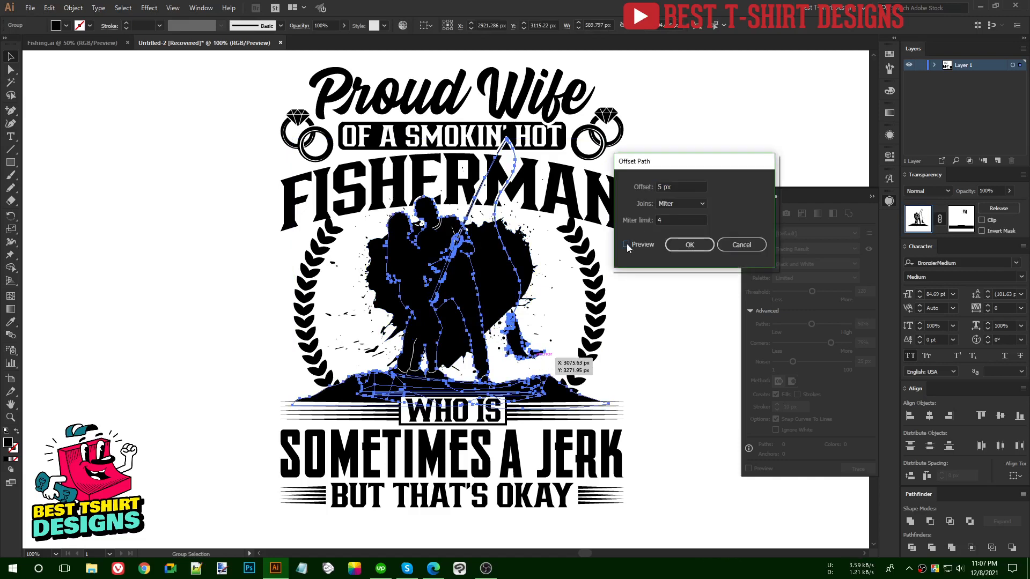
pyautogui.scroll(-1, 669, 185)
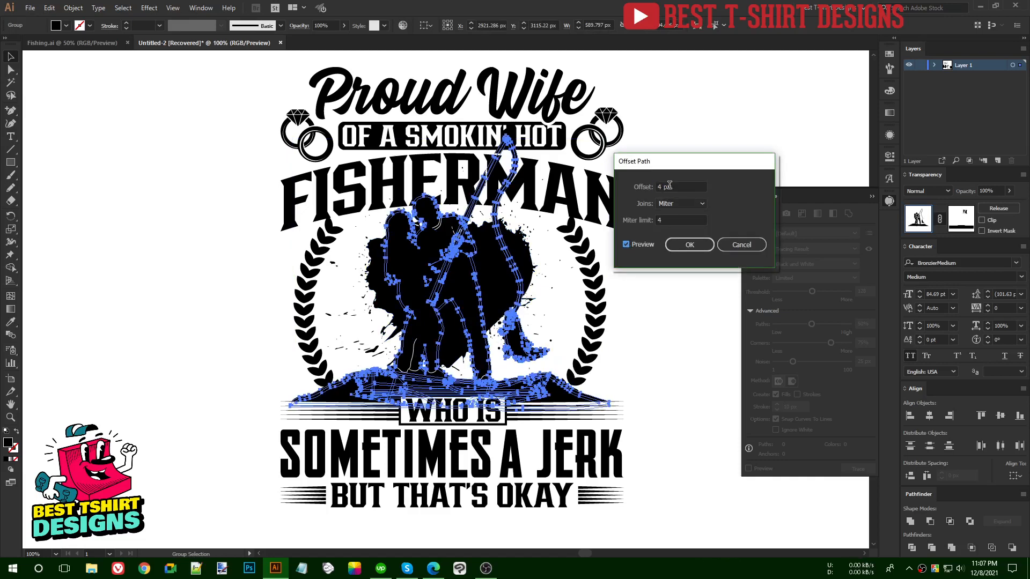
pyautogui.click(687, 248)
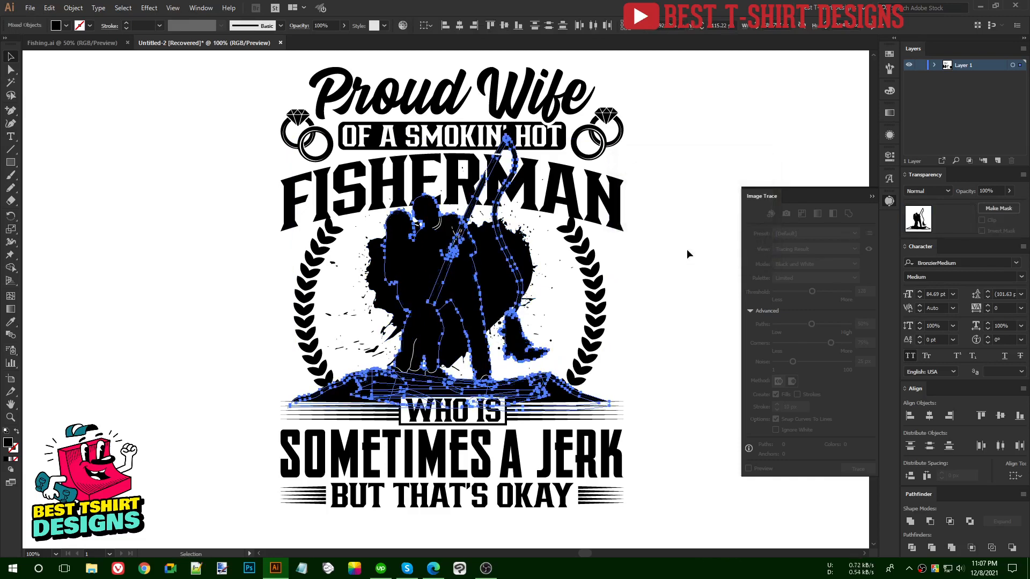
pyautogui.hotkey('ctrl', 'g')
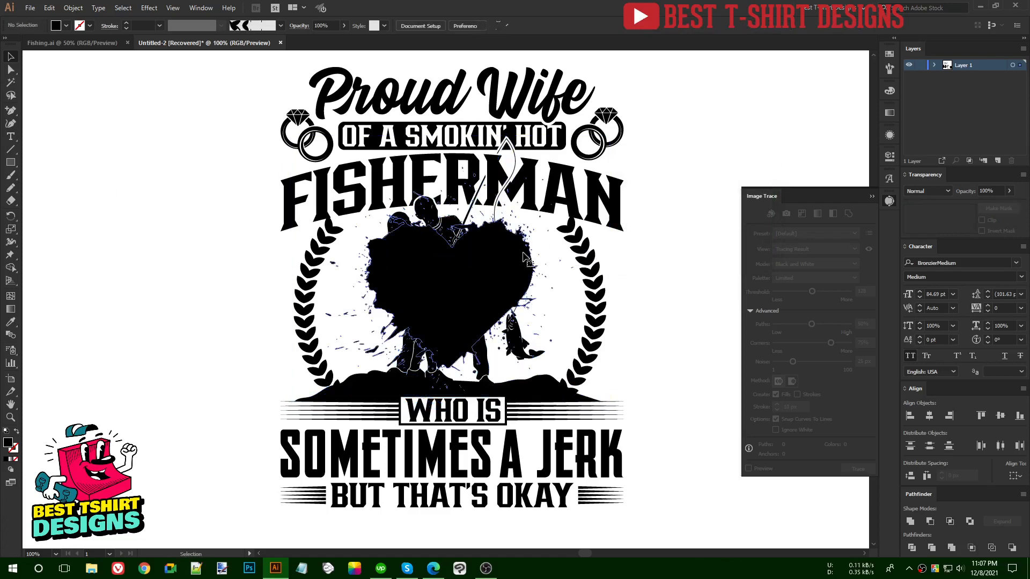
# Give the heart splatter an opacity mask with Clip off, paste the offset silhouette in front inside it, and leave mask editing
pyautogui.click(955, 224)
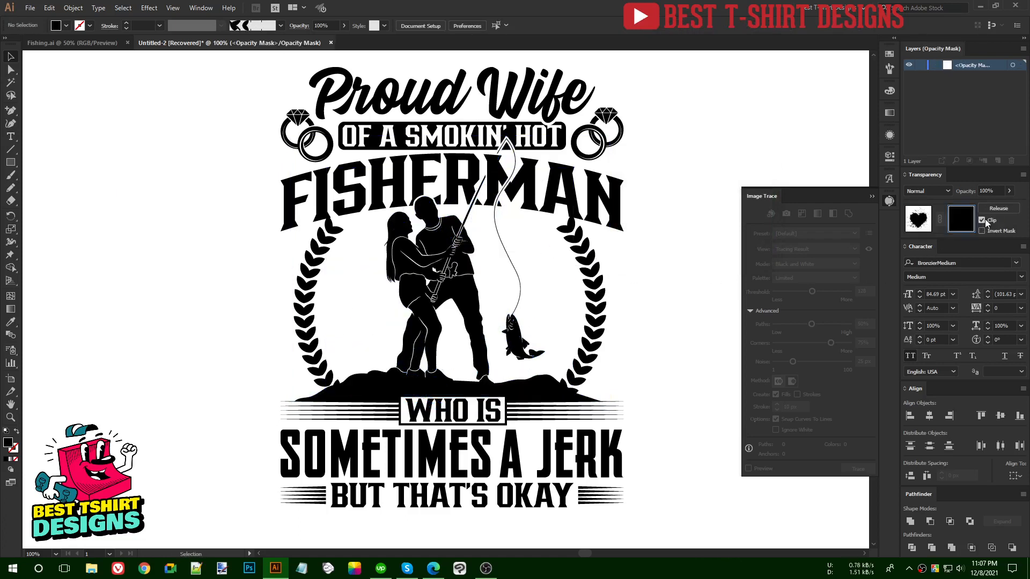
pyautogui.hotkey('ctrl', 'f')
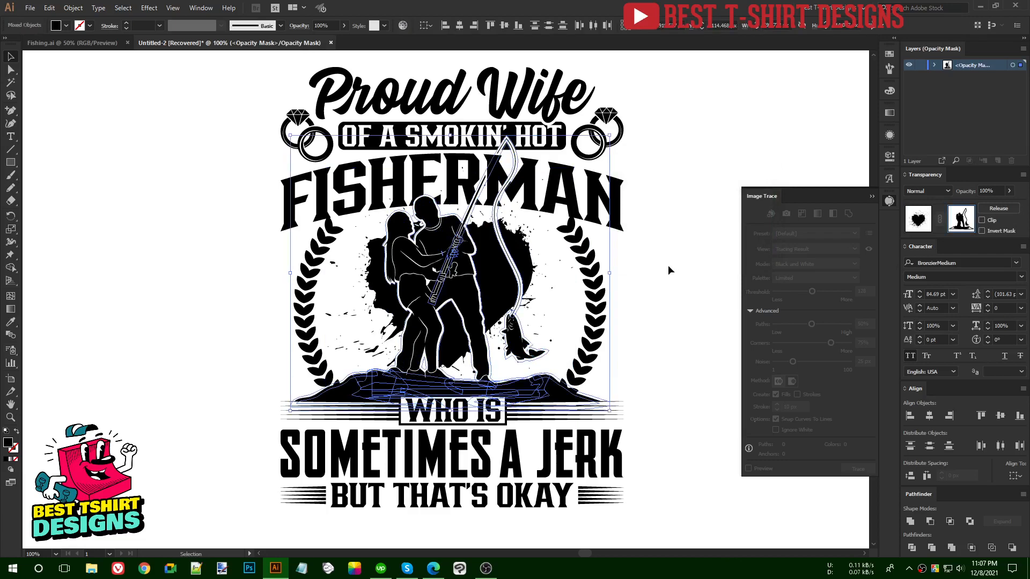
pyautogui.click(668, 266)
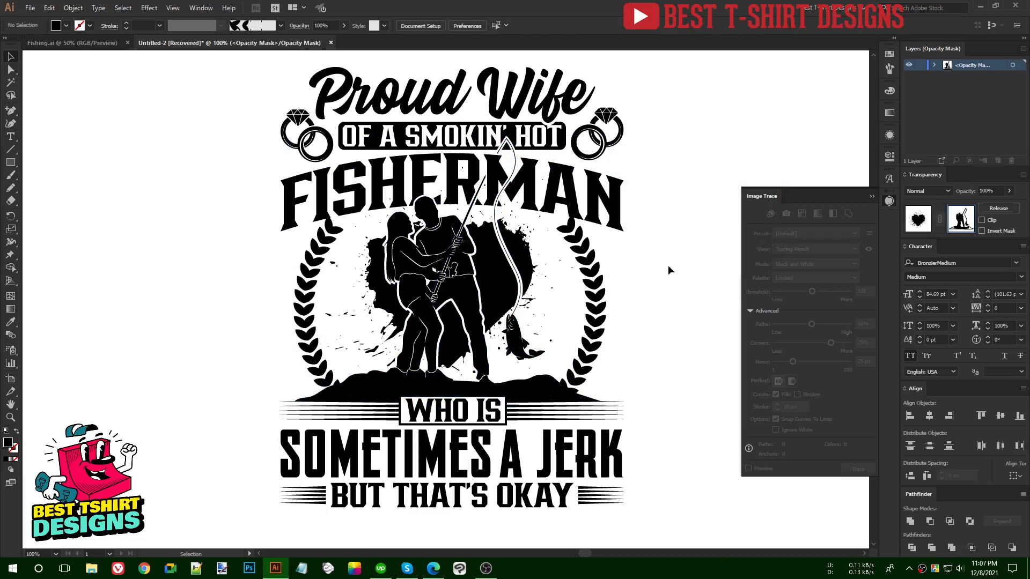
pyautogui.click(918, 218)
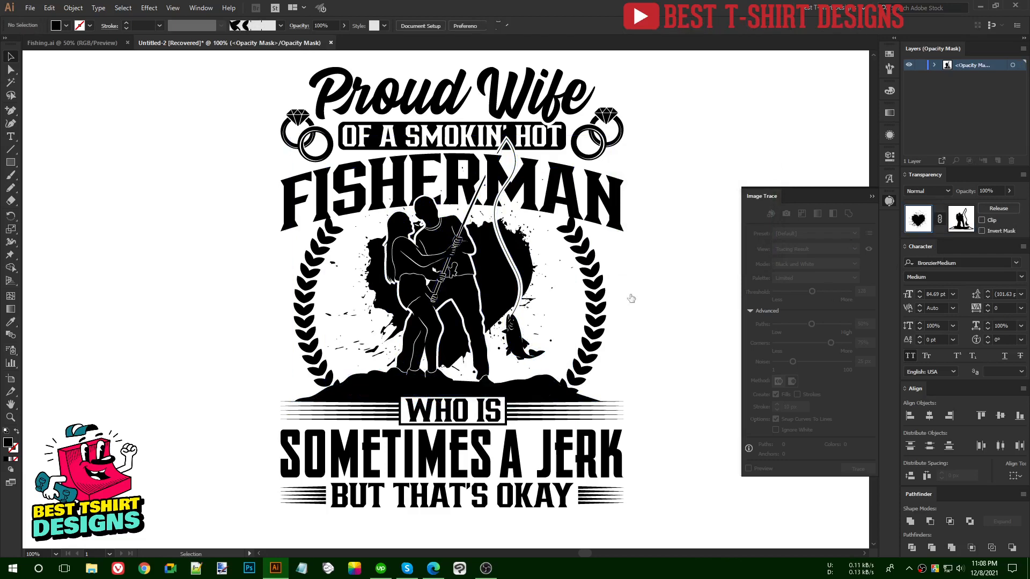
# Fill the whole T-shirt design with the light orange swatch
pyautogui.hotkey('ctrl', '-')
pyautogui.click(632, 320)
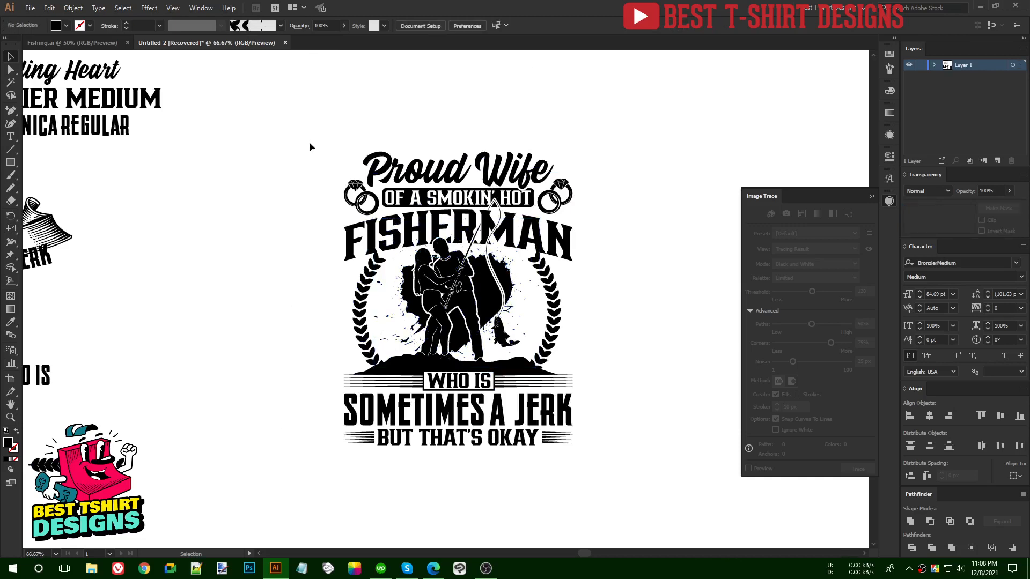
pyautogui.moveTo(301, 129); pyautogui.dragTo(609, 472)
pyautogui.hotkey('ctrl', '+')
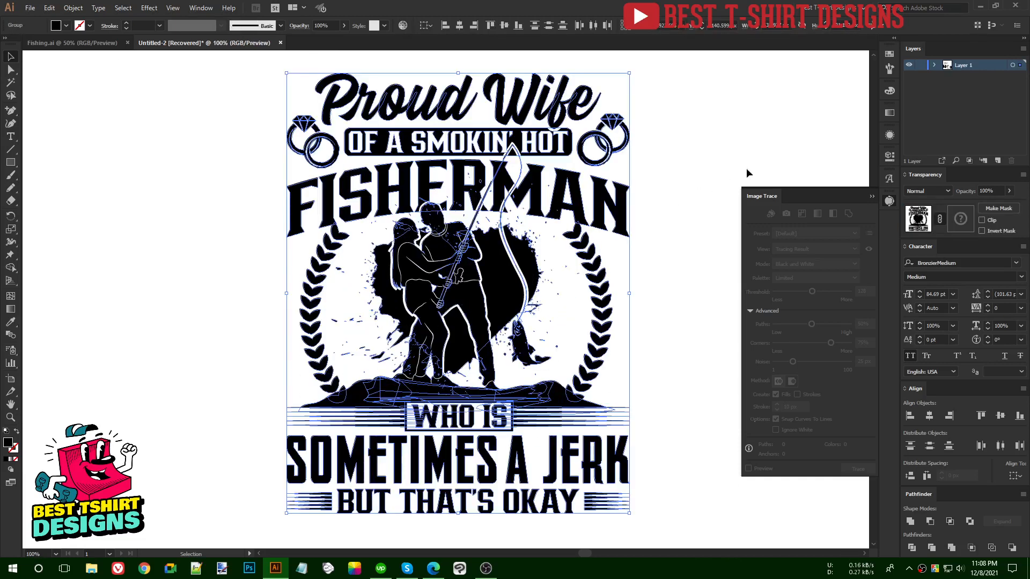
pyautogui.click(890, 55)
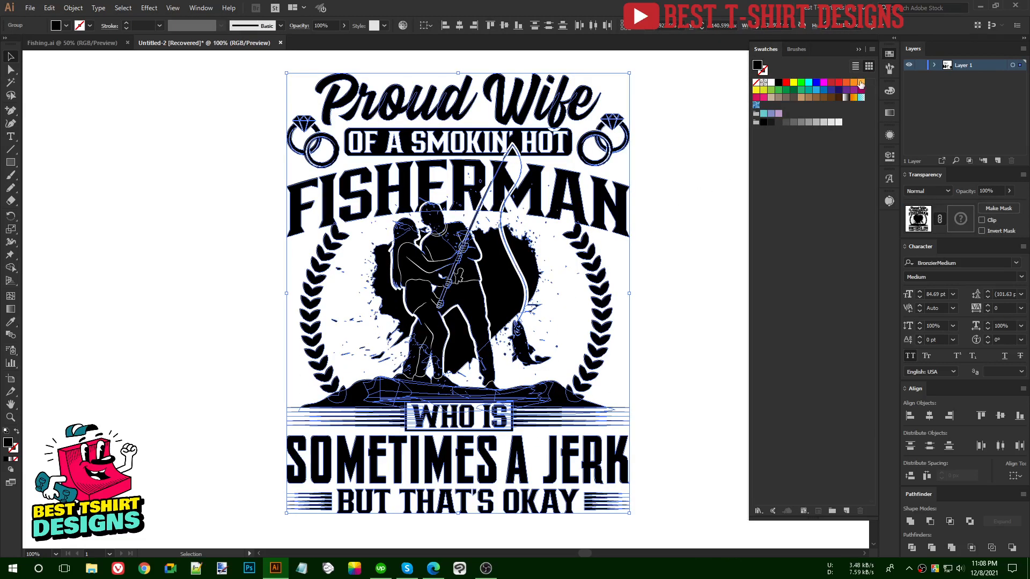
pyautogui.click(860, 82)
pyautogui.click(665, 291)
pyautogui.hotkey('ctrl', '-')
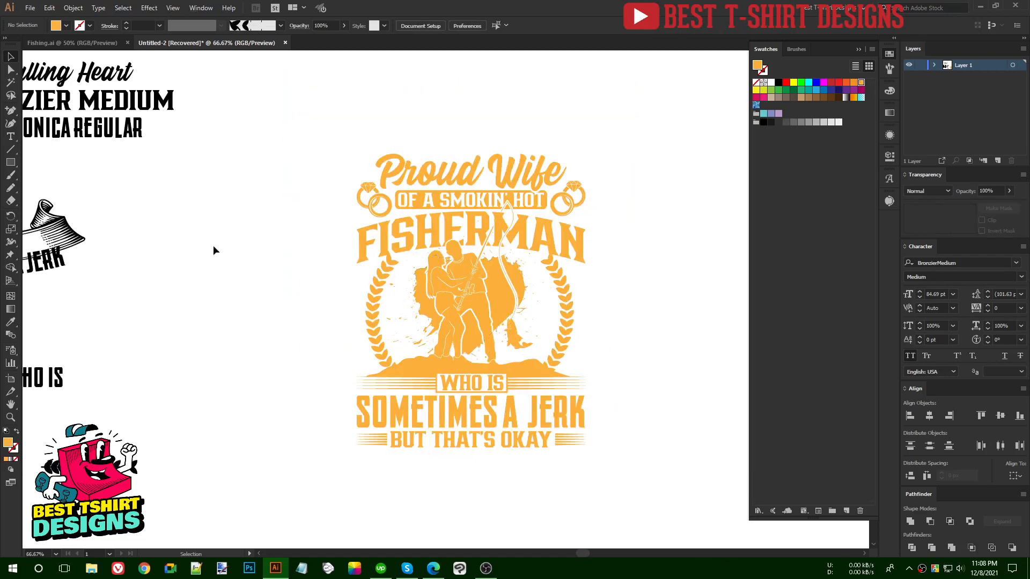
# Draw a black rectangle about 864 × 993 px around the design and send it to the back as a background
pyautogui.click(11, 164)
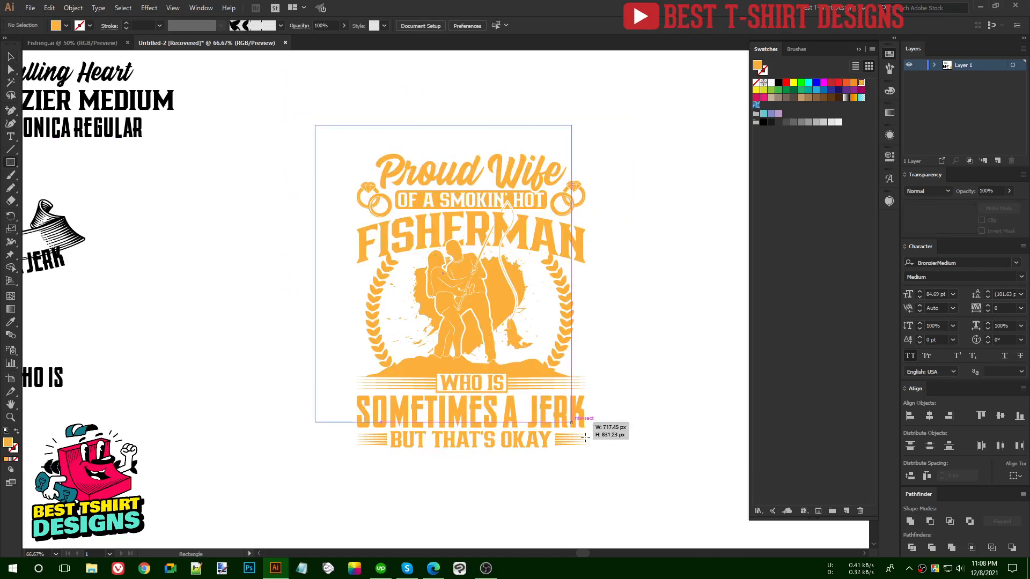
pyautogui.moveTo(314, 125); pyautogui.dragTo(624, 480)
pyautogui.click(779, 83)
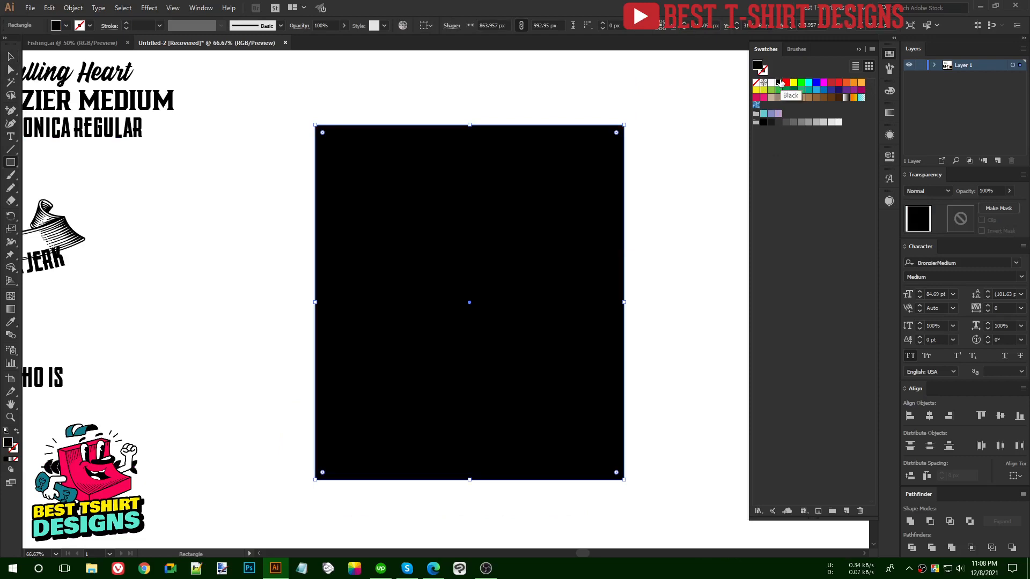
pyautogui.hotkey('ctrl', 'shift', '[')
pyautogui.hotkey('ctrl', '1')
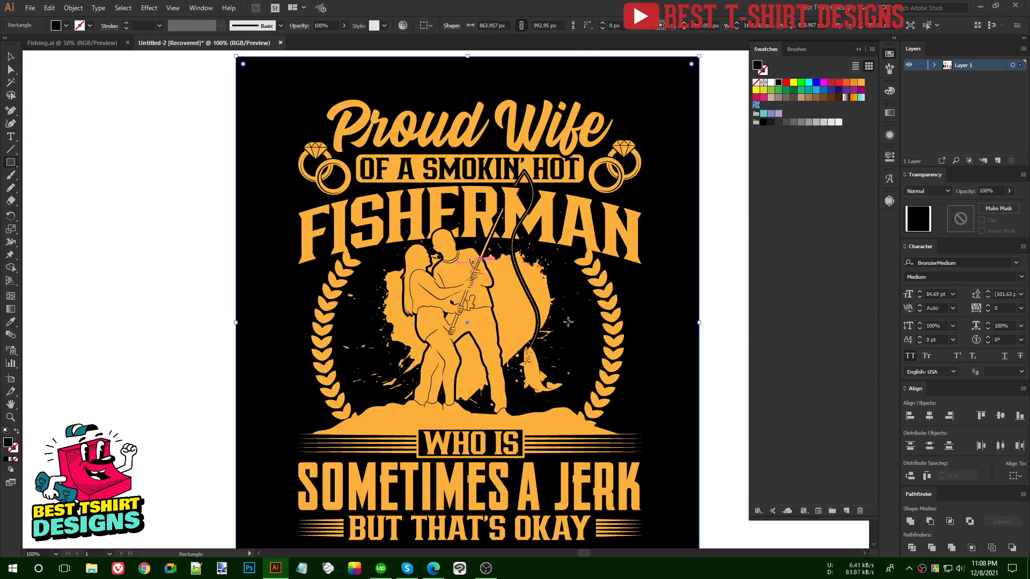
pyautogui.press('v')
pyautogui.click(713, 338)
pyautogui.hotkey('ctrl', '-')
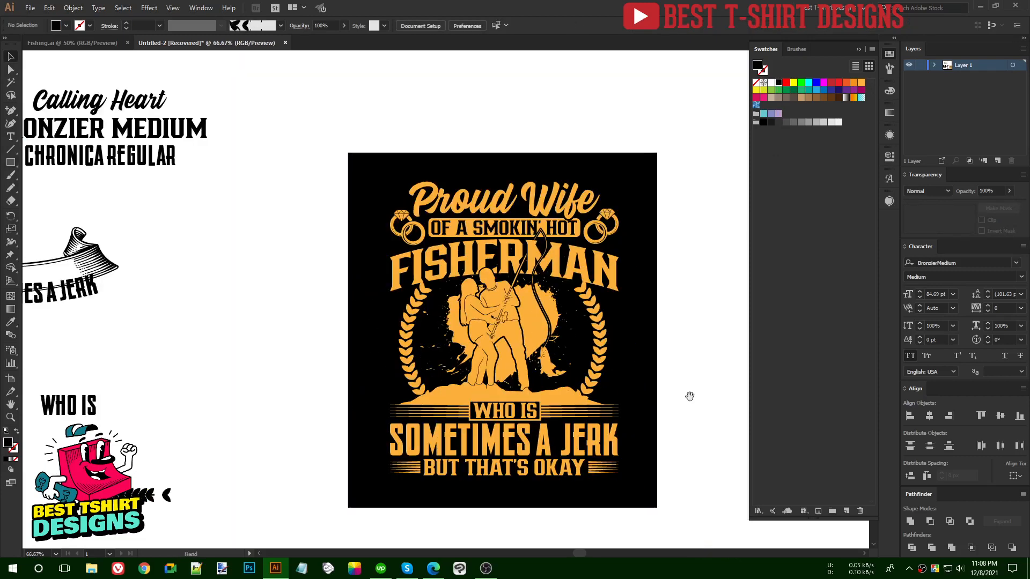
pyautogui.scroll(3, 690, 385)
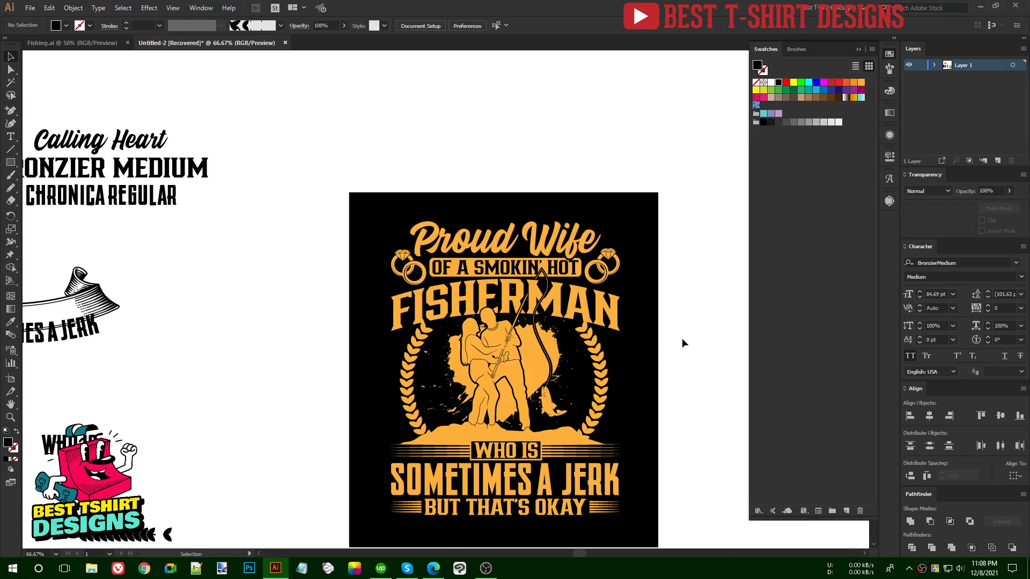
pyautogui.scroll(-1, 685, 337)
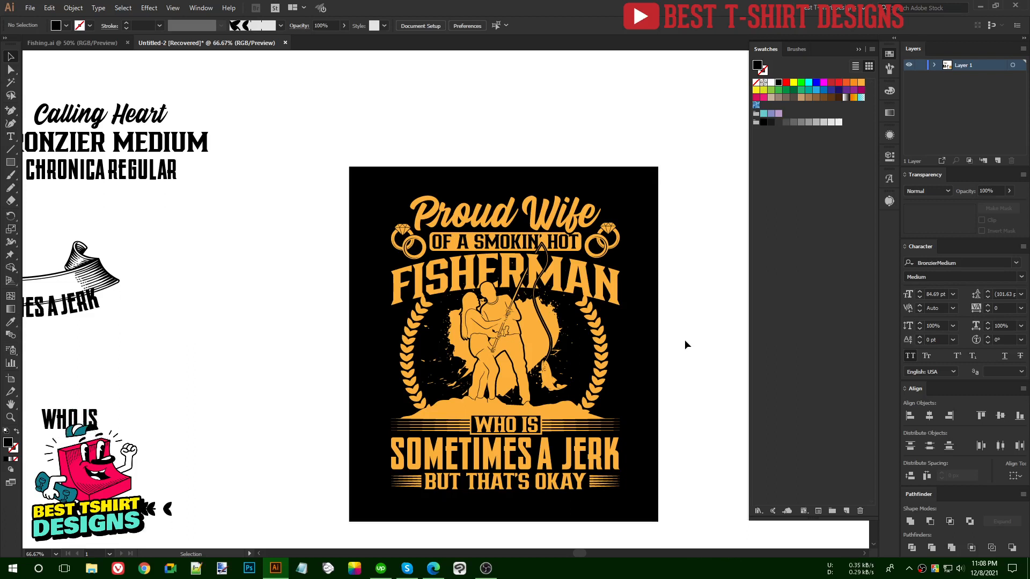
pyautogui.scroll(-1, 685, 339)
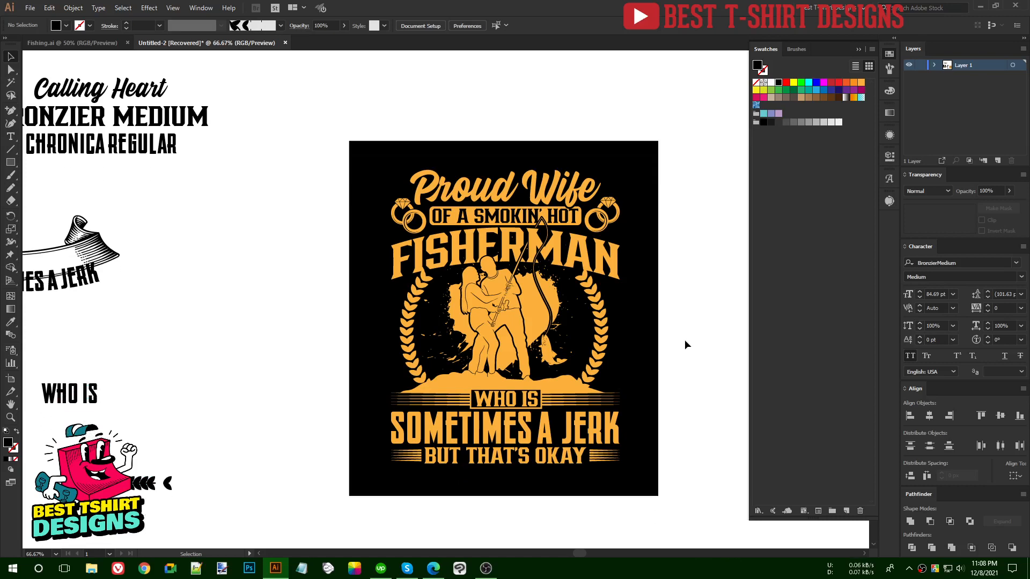
pyautogui.moveTo(324, 111); pyautogui.dragTo(697, 486)
pyautogui.click(278, 304)
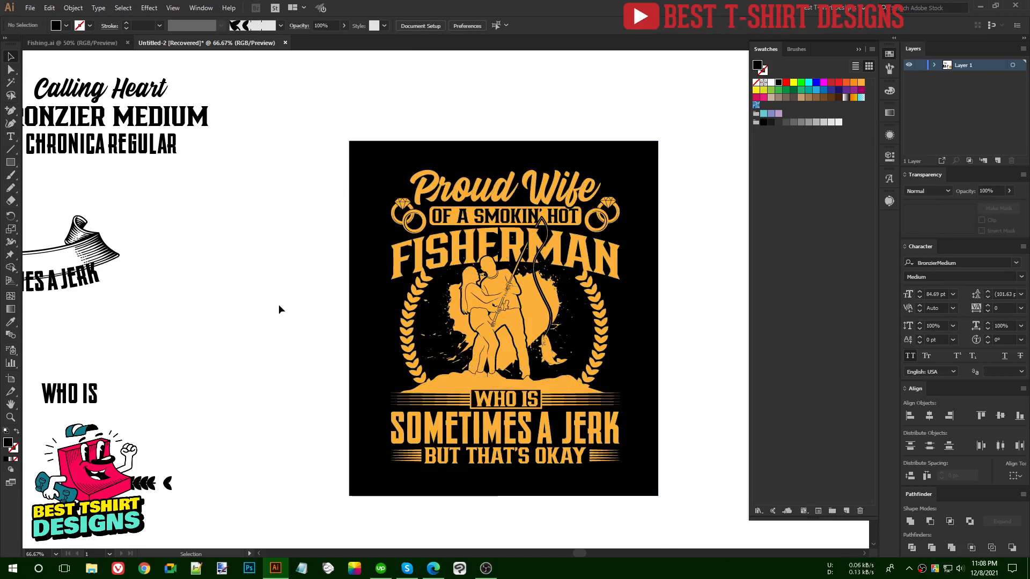